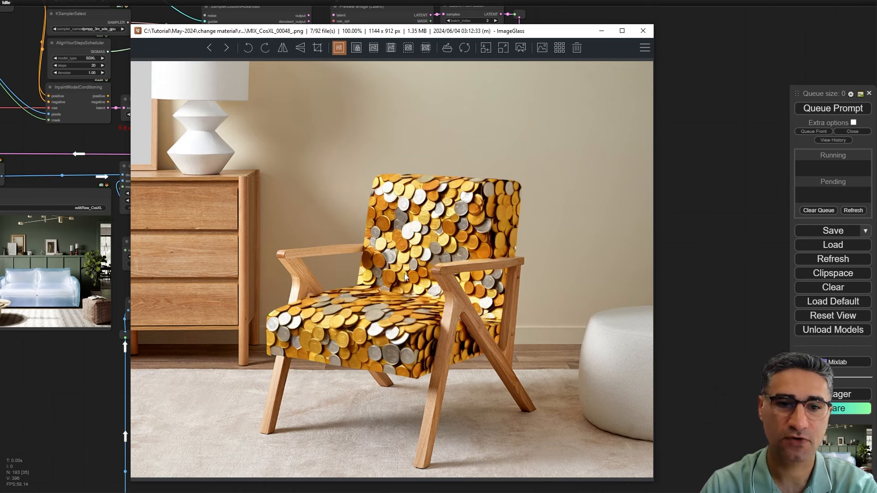
# Browse forward through the armchair renders with changed upholstery materials as far as the gold shirt image.
pyautogui.press('Right')
pyautogui.press('Right')
pyautogui.press('Right')
pyautogui.press('Right')
pyautogui.press('Right')
pyautogui.press('Right')
pyautogui.press('Right')
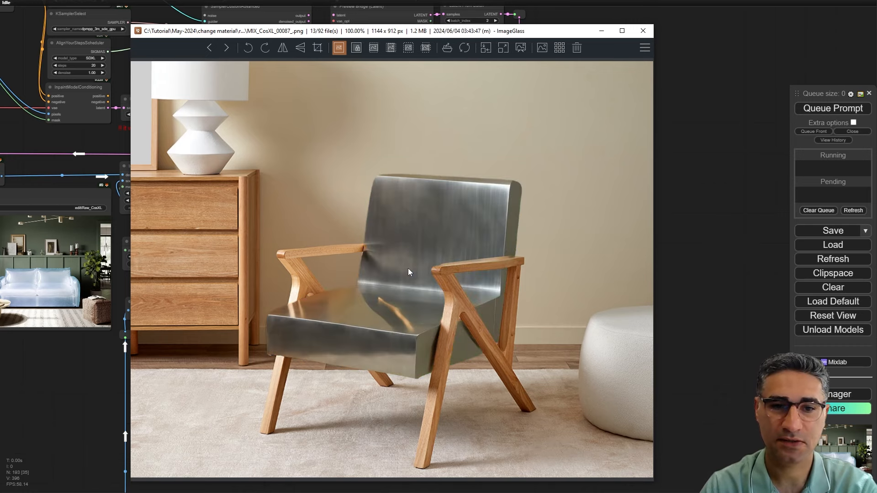
pyautogui.press('Right')
pyautogui.press('Right')
pyautogui.press('Right')
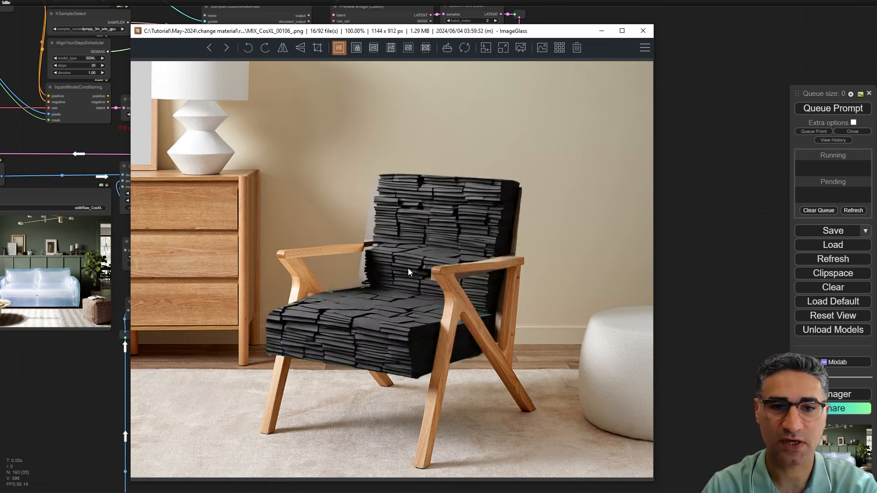
pyautogui.press('Right')
pyautogui.press('Right')
pyautogui.press('Right')
pyautogui.press('Right')
pyautogui.press('Right')
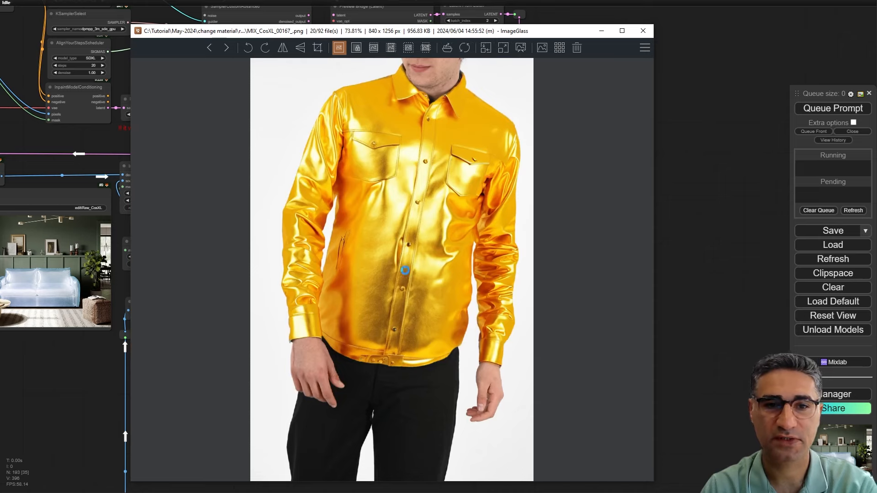
# Look through the clothing material renders, including the leather dress, and continue to the glass bed image.
pyautogui.press('Right')
pyautogui.press('Right')
pyautogui.press('Right')
pyautogui.press('Right')
pyautogui.press('Right')
pyautogui.press('Right')
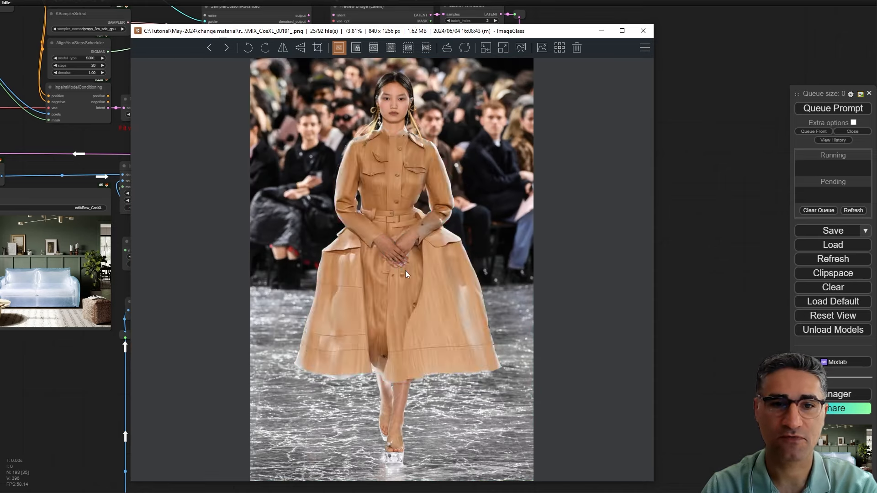
pyautogui.press('Right')
pyautogui.press('Right')
pyautogui.press('Right')
pyautogui.press('Right')
pyautogui.press('Right')
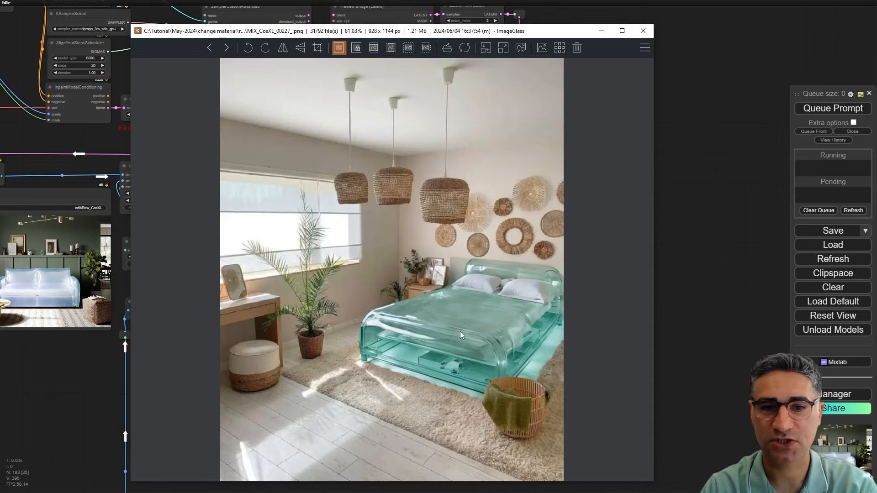
# View the remaining bedroom renders and the dining room renders with altered table and chair materials.
pyautogui.press('Right')
pyautogui.press('Right')
pyautogui.press('Right')
pyautogui.press('Right')
pyautogui.press('Right')
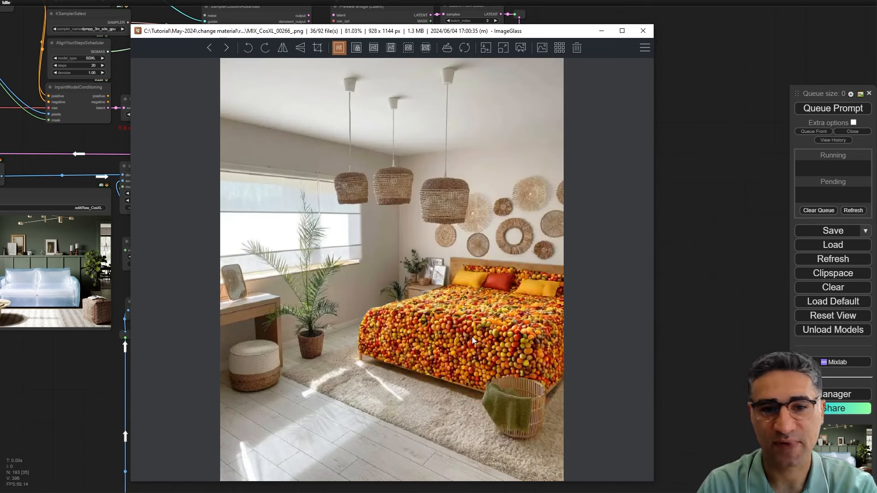
pyautogui.press('Right')
pyautogui.press('Right')
pyautogui.press('Right')
pyautogui.press('Right')
pyautogui.press('Right')
pyautogui.press('Right')
pyautogui.press('Right')
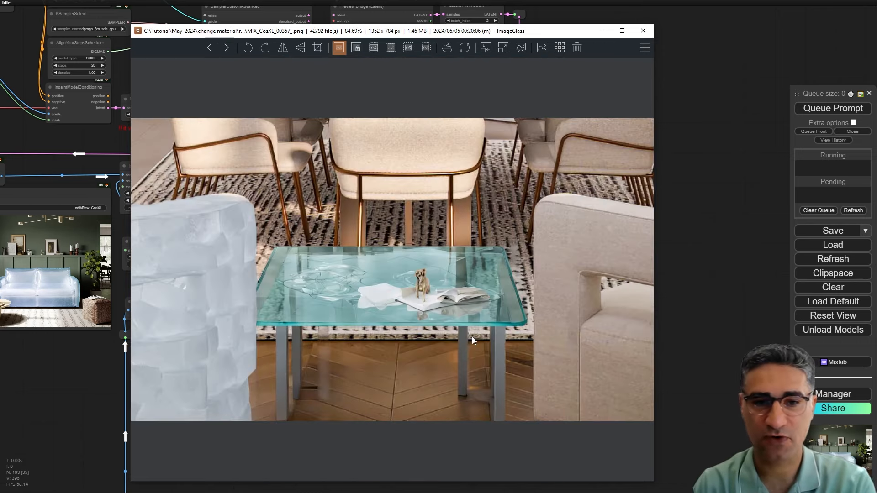
pyautogui.press('Right')
pyautogui.press('Right')
pyautogui.press('Right')
pyautogui.press('Right')
pyautogui.press('Right')
pyautogui.press('Right')
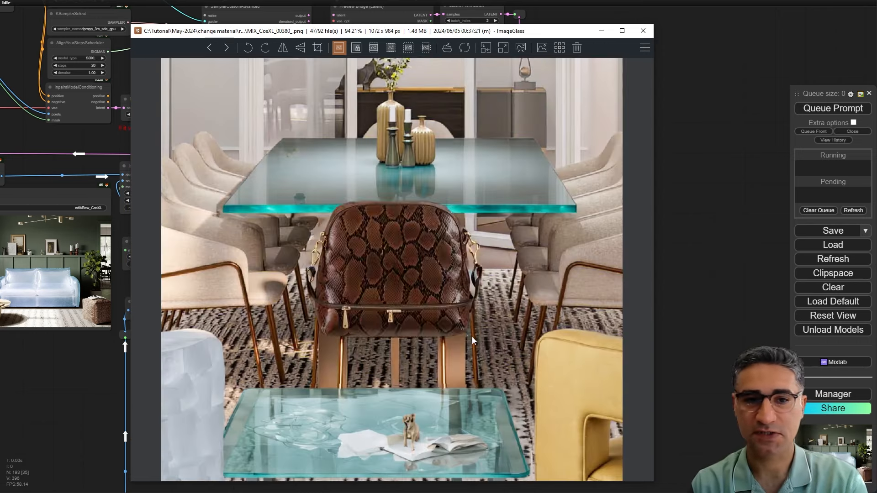
# Review the material variations of the sofa in the wood-panelled room, such as glass, carved leather and pizza.
pyautogui.press('Right')
pyautogui.press('Right')
pyautogui.press('Right')
pyautogui.press('Right')
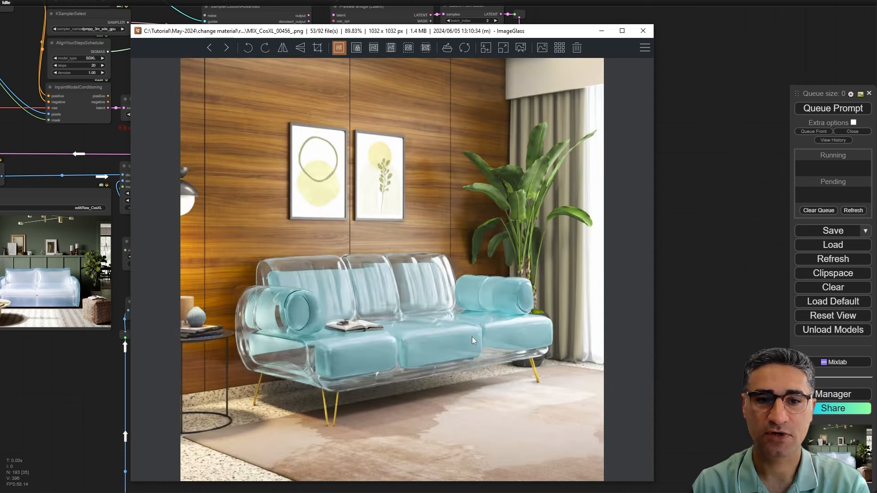
pyautogui.press('Right')
pyautogui.press('Right')
pyautogui.press('Right')
pyautogui.press('Right')
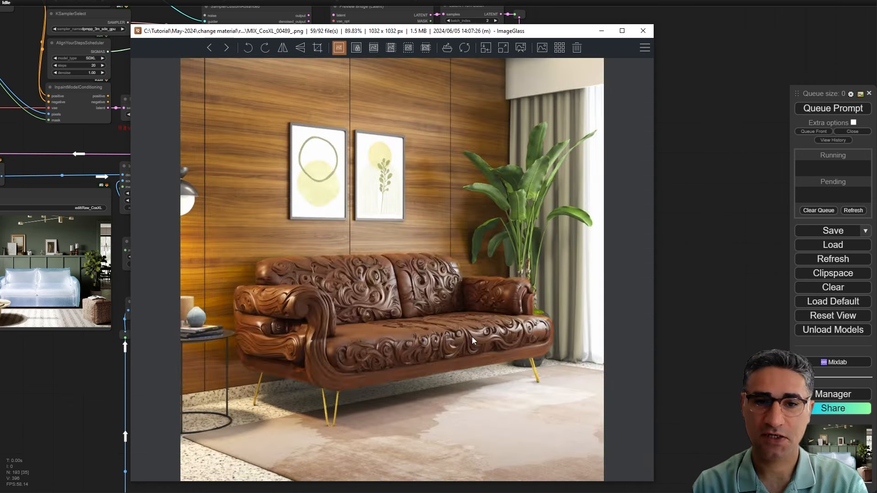
pyautogui.press('Right')
pyautogui.press('Right')
pyautogui.press('Right')
pyautogui.press('Right')
pyautogui.press('Right')
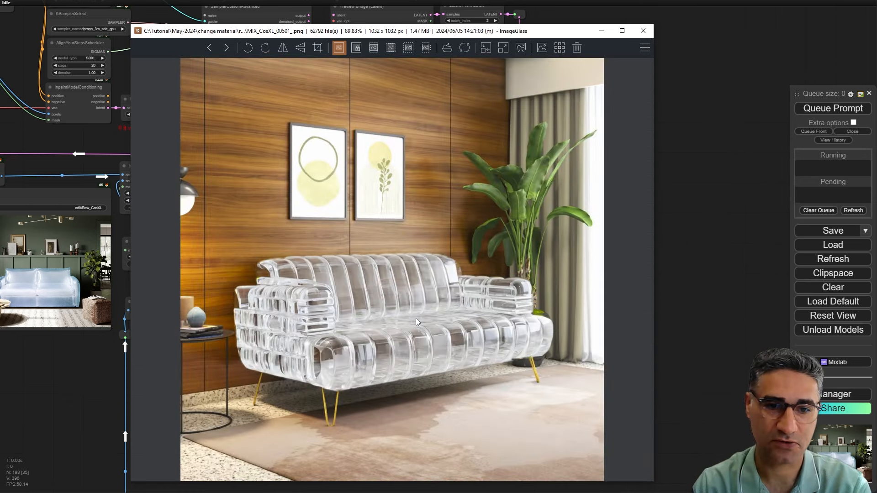
pyautogui.press('Right')
pyautogui.press('Right')
pyautogui.press('Right')
pyautogui.press('Right')
pyautogui.press('Right')
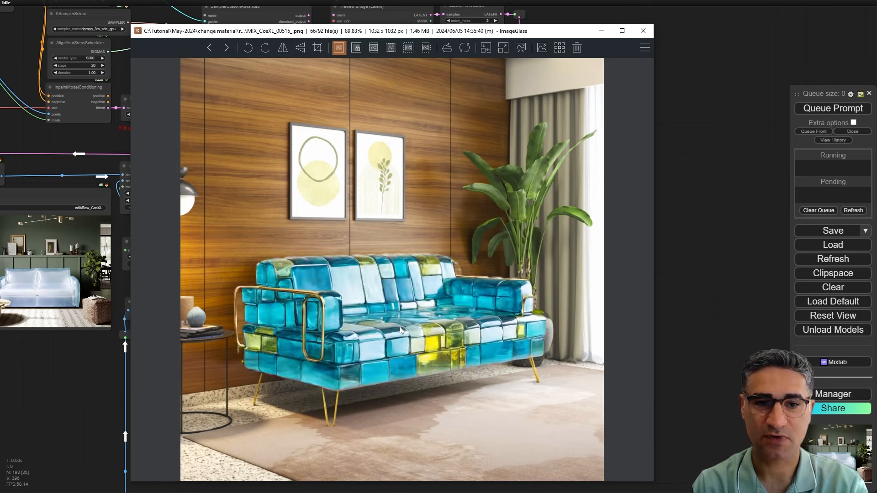
pyautogui.press('Right')
pyautogui.press('Right')
pyautogui.press('Right')
pyautogui.press('Right')
pyautogui.press('Right')
pyautogui.press('Right')
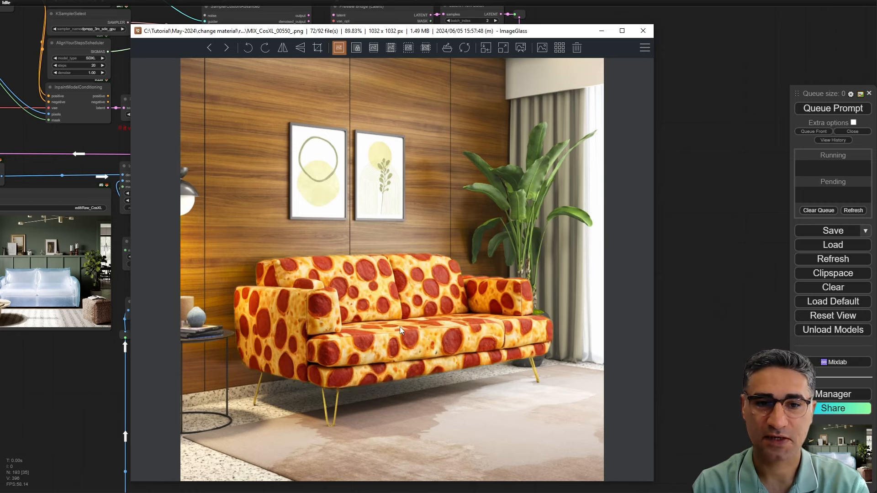
pyautogui.press('Right')
pyautogui.press('Right')
pyautogui.press('Right')
pyautogui.press('Right')
pyautogui.press('Right')
pyautogui.press('Right')
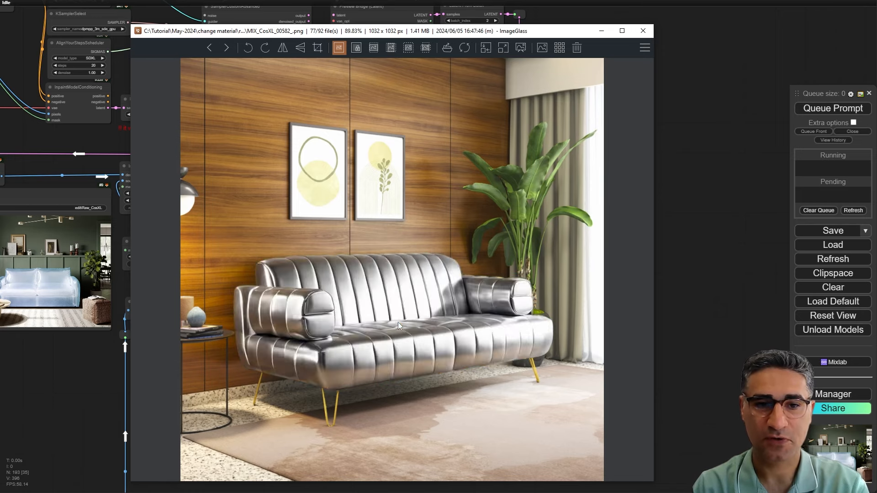
# Compare the sofa renders in the green living room and continue around to the first armchair image.
pyautogui.press('Right')
pyautogui.press('Right')
pyautogui.press('Right')
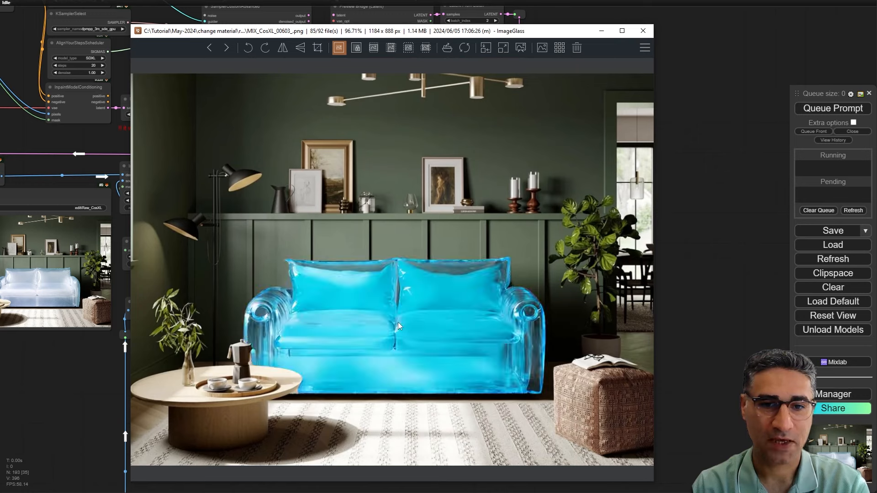
pyautogui.scroll(5, 437, 344)
pyautogui.scroll(-5, 451, 355)
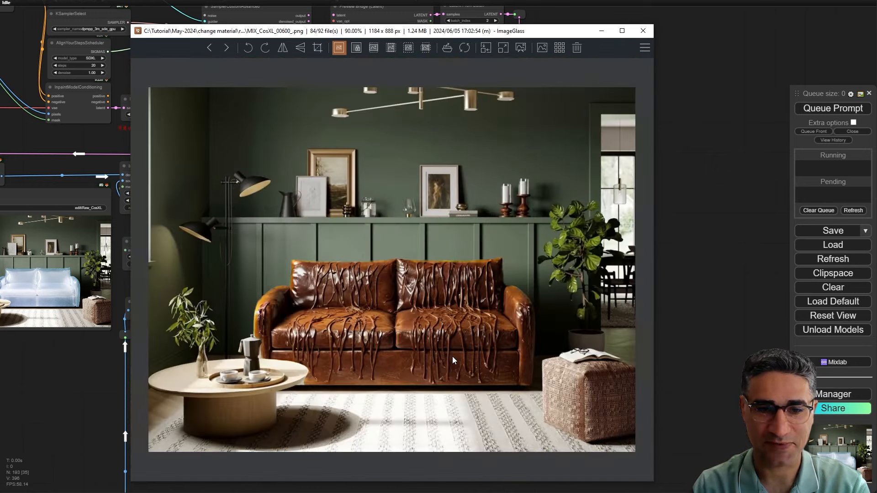
pyautogui.press('Right')
pyautogui.press('Right')
pyautogui.press('Right')
pyautogui.press('Right')
pyautogui.press('Right')
pyautogui.press('Right')
pyautogui.press('Right')
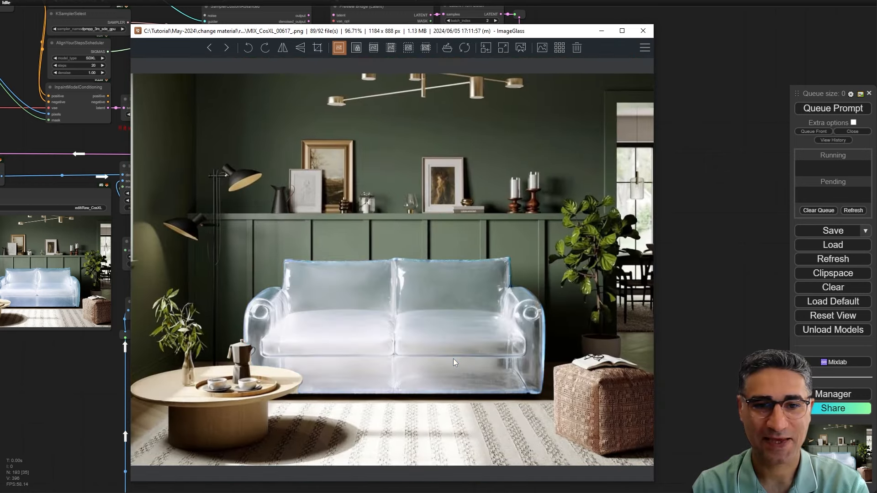
pyautogui.press('Right')
pyautogui.press('Right')
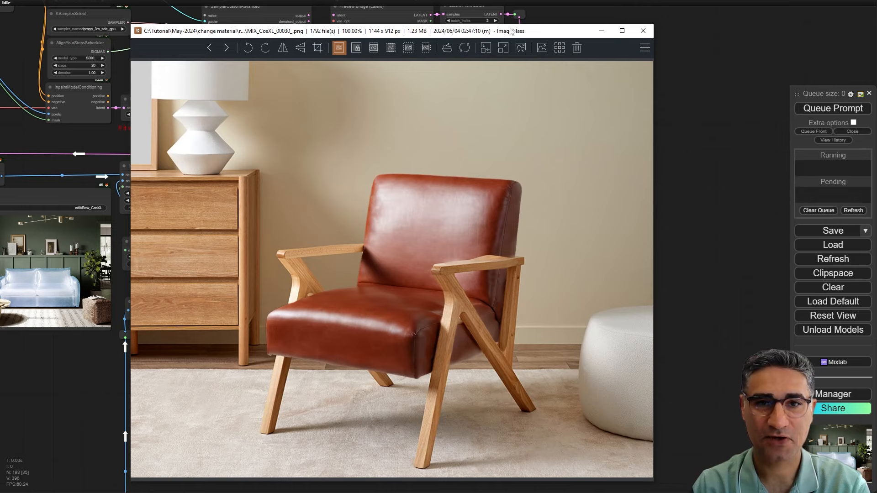
# Move the material render window out of the way and browse the outpainted chair images in the second viewer.
pyautogui.moveTo(511, 30); pyautogui.dragTo(691, 468)
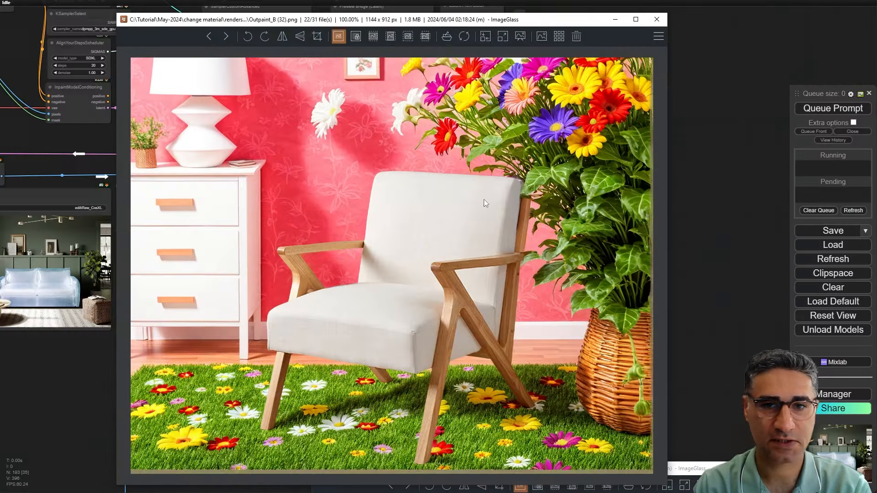
pyautogui.press('Right')
pyautogui.press('Right')
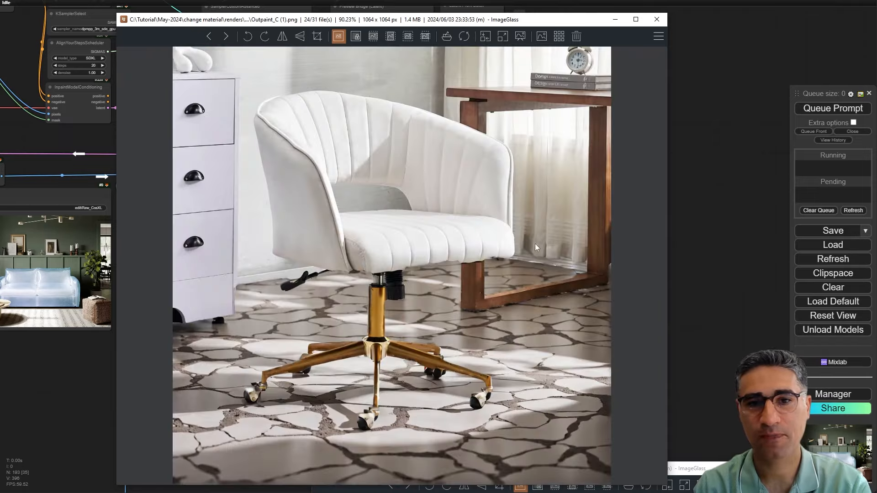
pyautogui.press('Right')
pyautogui.press('Right')
pyautogui.press('Right')
pyautogui.press('Right')
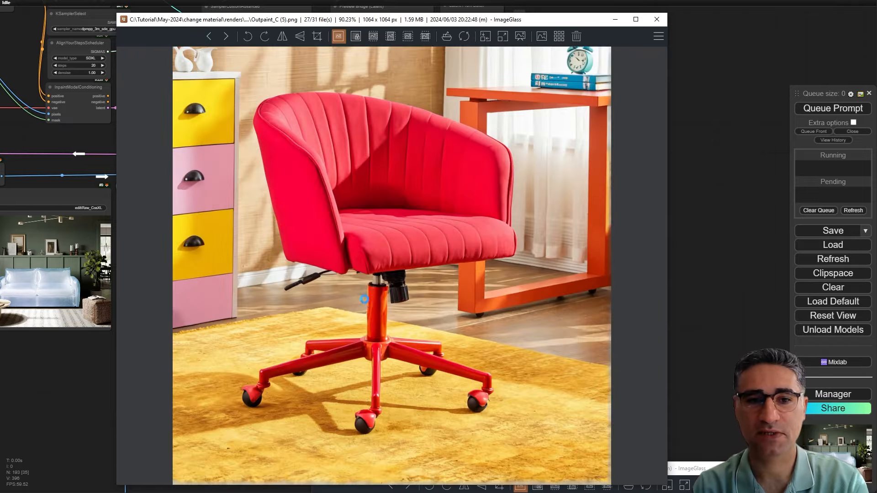
pyautogui.press('Right')
pyautogui.press('Right')
pyautogui.press('Right')
pyautogui.press('Right')
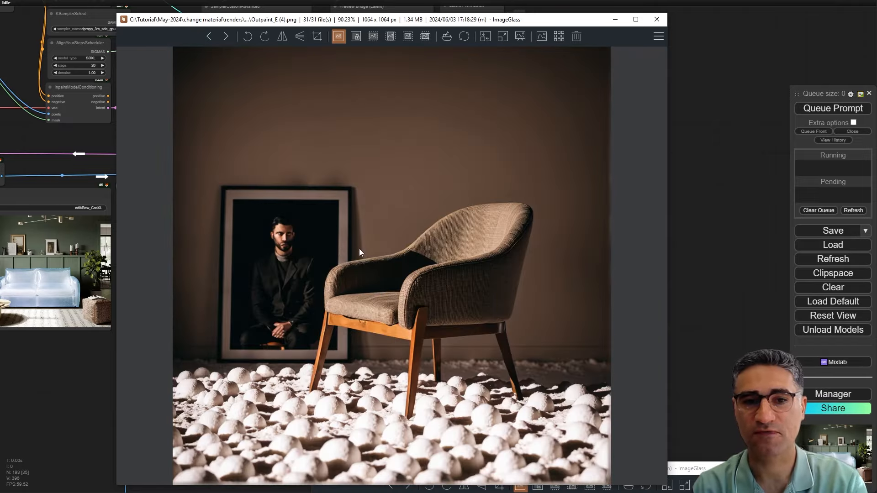
# Browse the outpainted house images back and forth to compare the generated landscapes around the building.
pyautogui.press('Right')
pyautogui.press('Right')
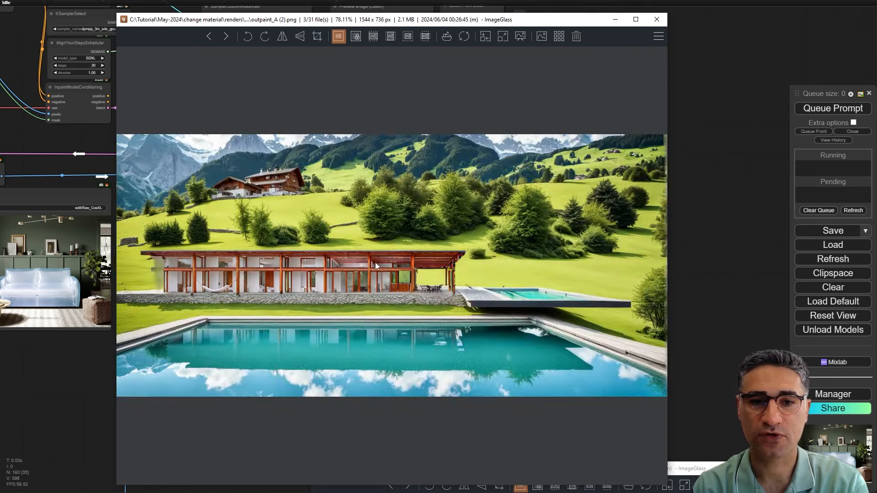
pyautogui.press('Right')
pyautogui.press('Right')
pyautogui.press('Right')
pyautogui.press('Right')
pyautogui.press('Right')
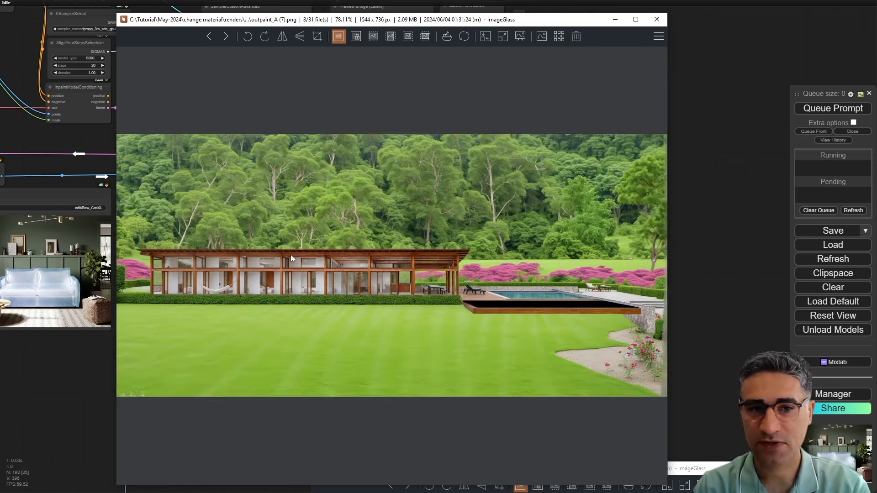
pyautogui.press('Right')
pyautogui.press('Left')
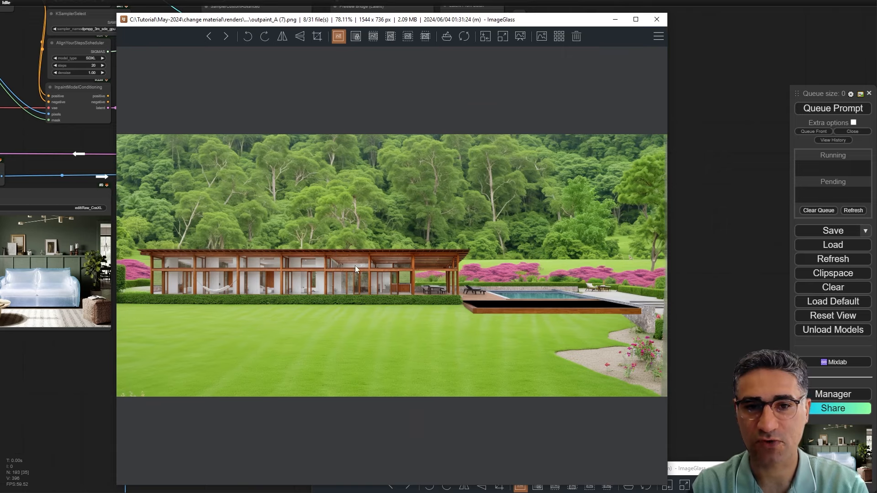
pyautogui.press('Right')
pyautogui.press('Left')
pyautogui.press('Left')
pyautogui.press('Left')
pyautogui.press('Left')
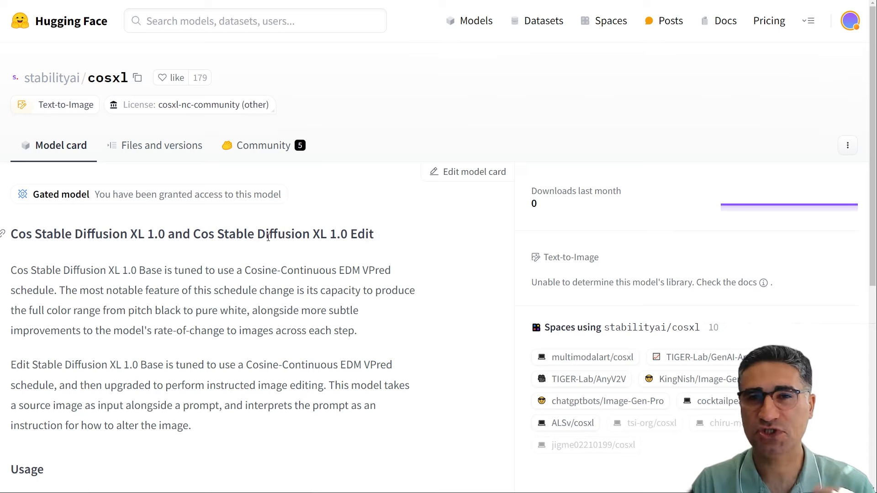
# On the Hugging Face stabilityai/cosxl model card, highlight the word "Edit" and the title's model names, then clear the selection.
pyautogui.moveTo(376, 235); pyautogui.dragTo(350, 235)
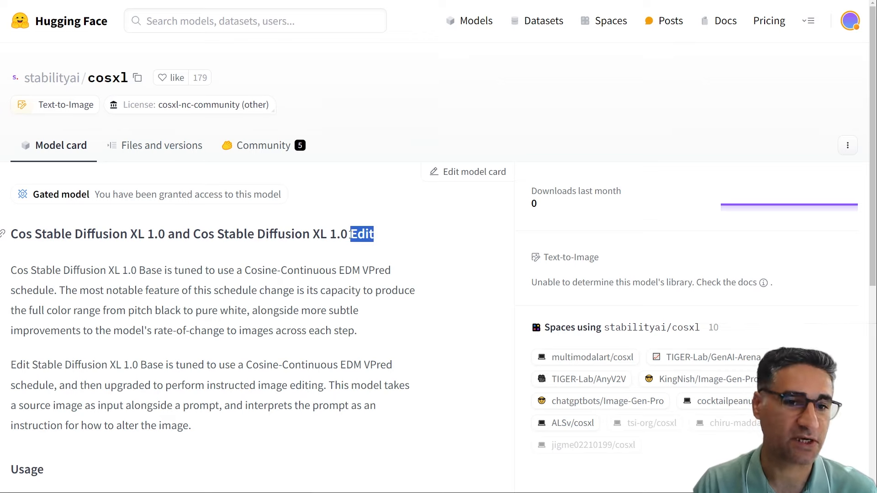
pyautogui.moveTo(39, 234); pyautogui.dragTo(360, 248)
pyautogui.click(156, 239)
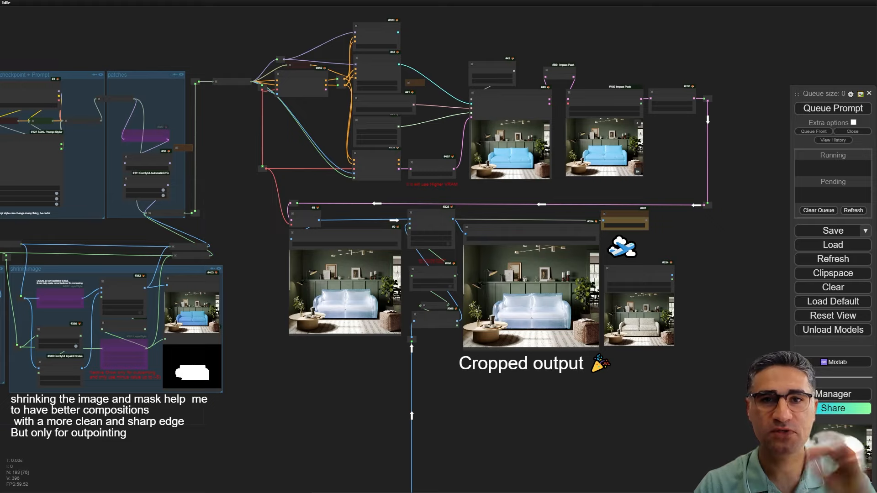
# In the ComfyUI workflow, examine the starting group with the Load Image, mask image and mask source nodes.
pyautogui.scroll(-4, 316, 237)
pyautogui.moveTo(366, 206); pyautogui.dragTo(781, 169)
pyautogui.moveTo(214, 156); pyautogui.dragTo(723, 135)
pyautogui.scroll(-2, 698, 133)
pyautogui.scroll(7, 434, 135)
pyautogui.moveTo(419, 144); pyautogui.dragTo(316, 48)
pyautogui.scroll(6, 301, 119)
pyautogui.scroll(1, 315, 166)
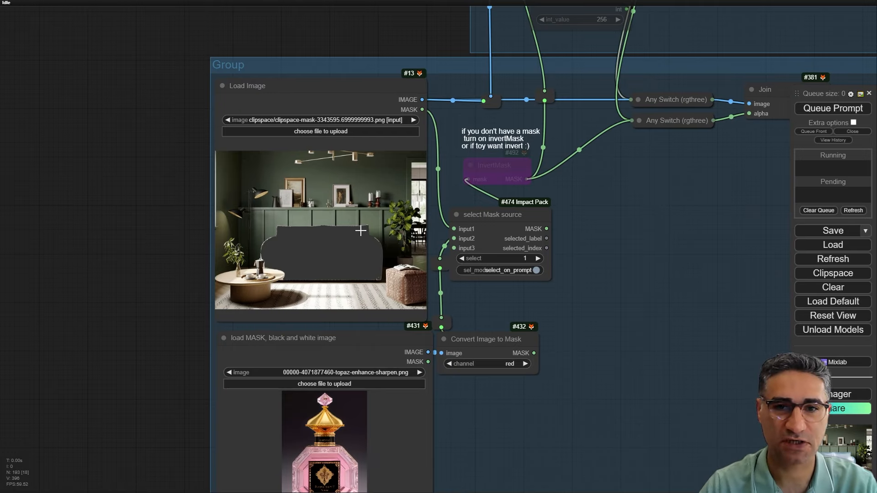
# Inspect the latent size nodes and the three masking groups: Manual mask, refine manual MASK and MASK by name.
pyautogui.scroll(-5, 354, 237)
pyautogui.scroll(1, 552, 234)
pyautogui.moveTo(302, 238); pyautogui.dragTo(44, 203)
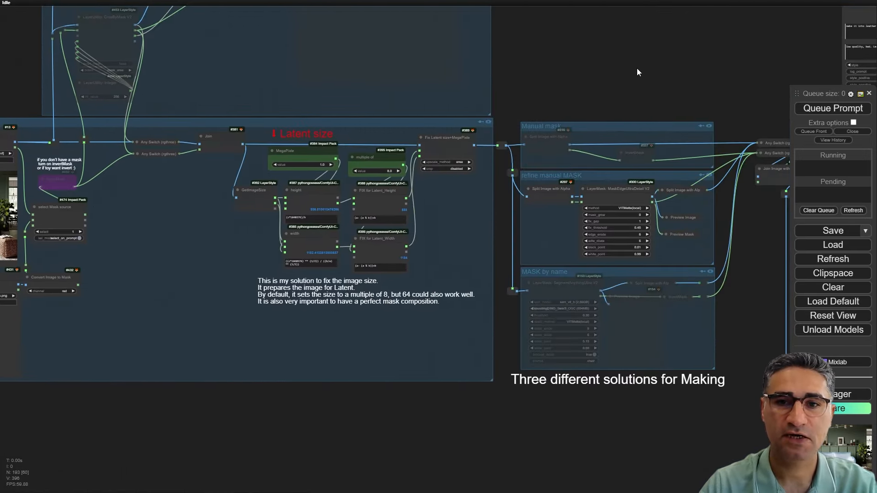
pyautogui.moveTo(637, 69); pyautogui.dragTo(466, 25)
pyautogui.scroll(5, 446, 100)
pyautogui.scroll(-5, 357, 253)
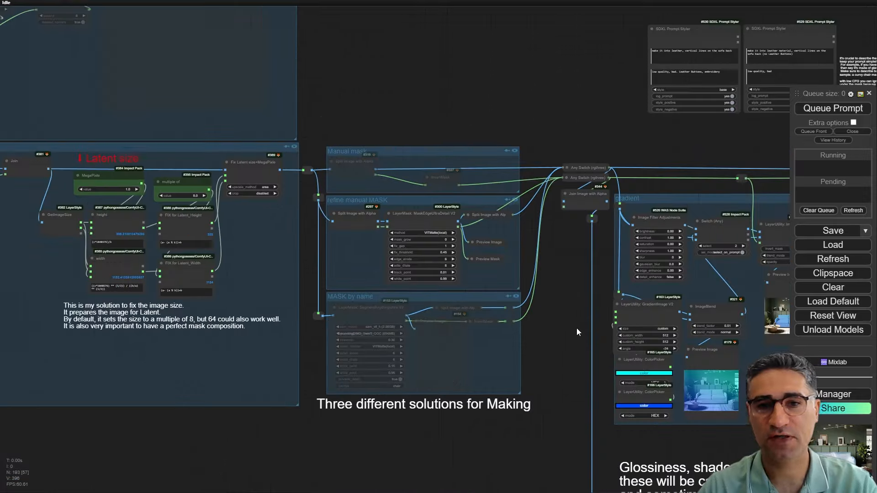
pyautogui.moveTo(575, 329); pyautogui.dragTo(544, 317)
pyautogui.scroll(9, 358, 369)
pyautogui.scroll(-10, 339, 380)
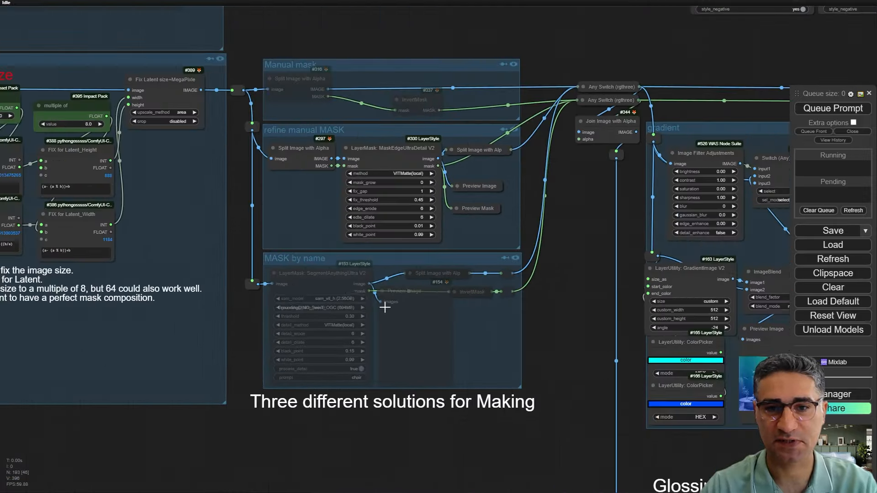
# Examine the gradient group's image blending nodes and previews, including its notes on color and the neighbouring paint group.
pyautogui.moveTo(474, 323); pyautogui.dragTo(91, 306)
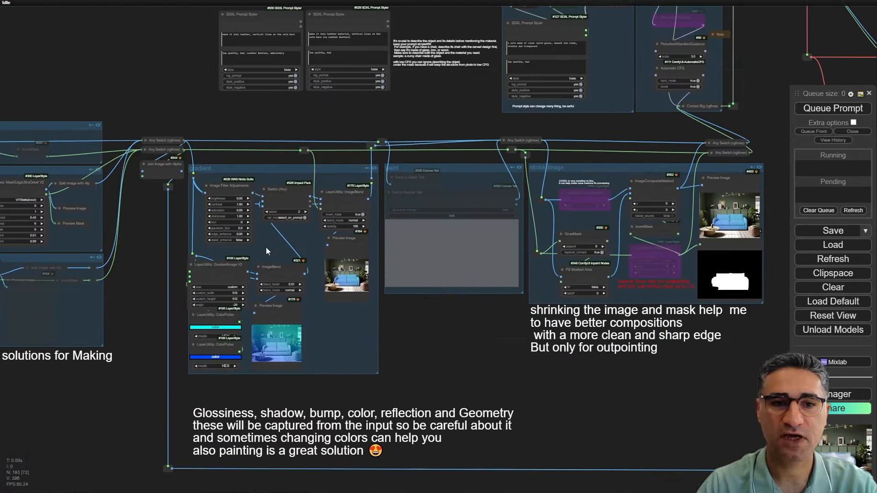
pyautogui.scroll(5, 269, 248)
pyautogui.scroll(6, 323, 353)
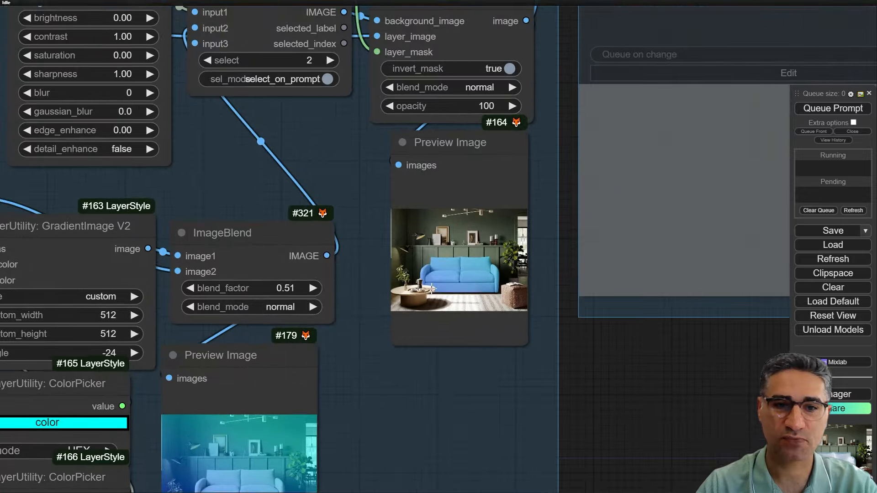
pyautogui.scroll(-6, 488, 297)
pyautogui.scroll(-5, 489, 309)
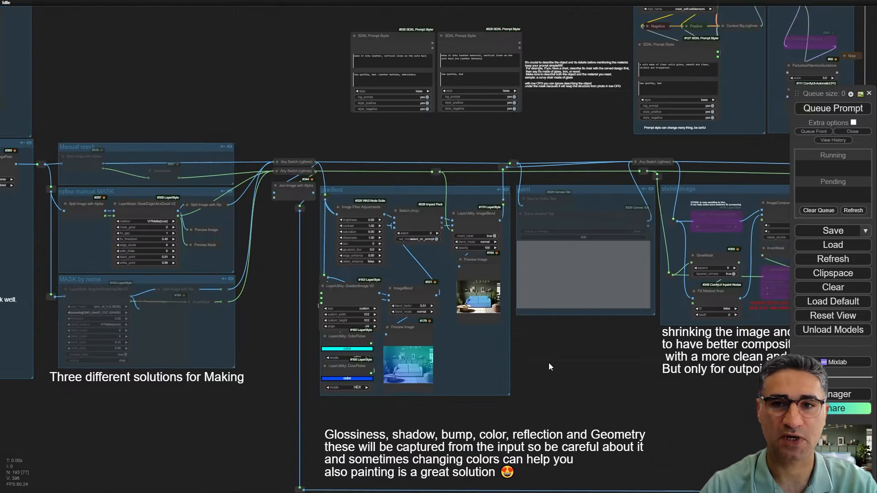
# In the patches group, move the Context Big node up directly beneath the group's title.
pyautogui.moveTo(549, 363); pyautogui.dragTo(250, 409)
pyautogui.scroll(6, 444, 81)
pyautogui.scroll(4, 444, 81)
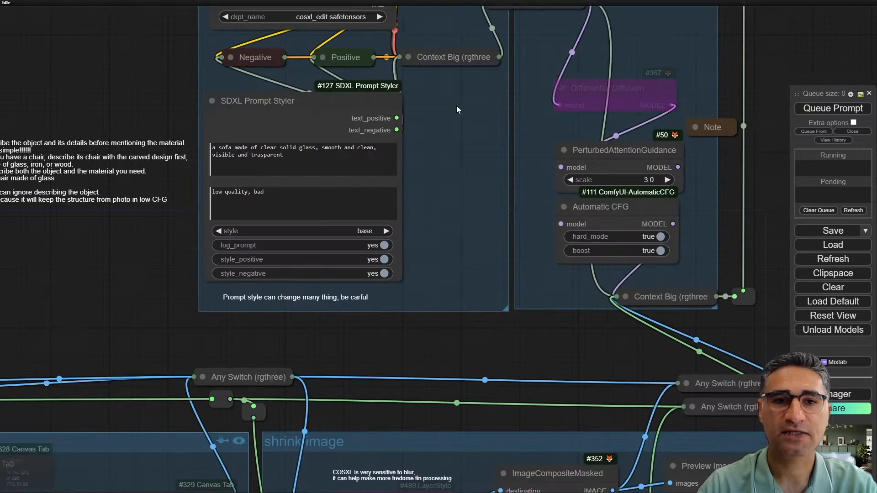
pyautogui.moveTo(457, 106); pyautogui.dragTo(420, 253)
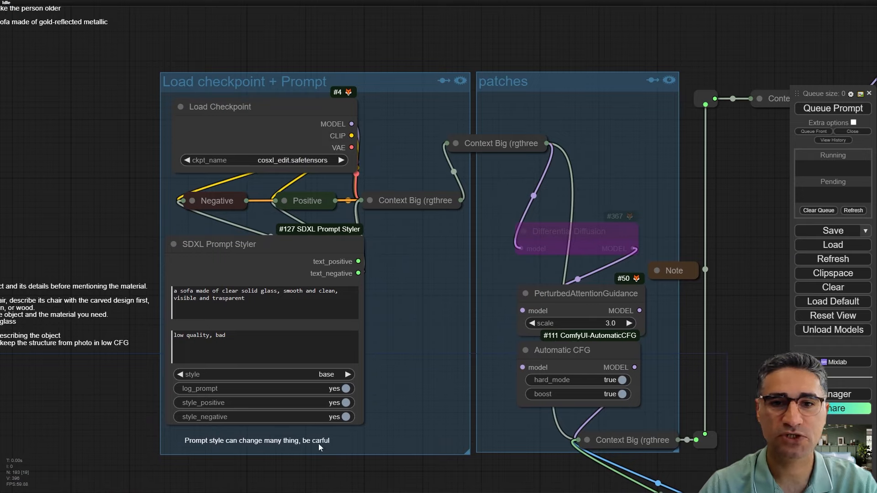
pyautogui.moveTo(497, 138); pyautogui.dragTo(535, 103)
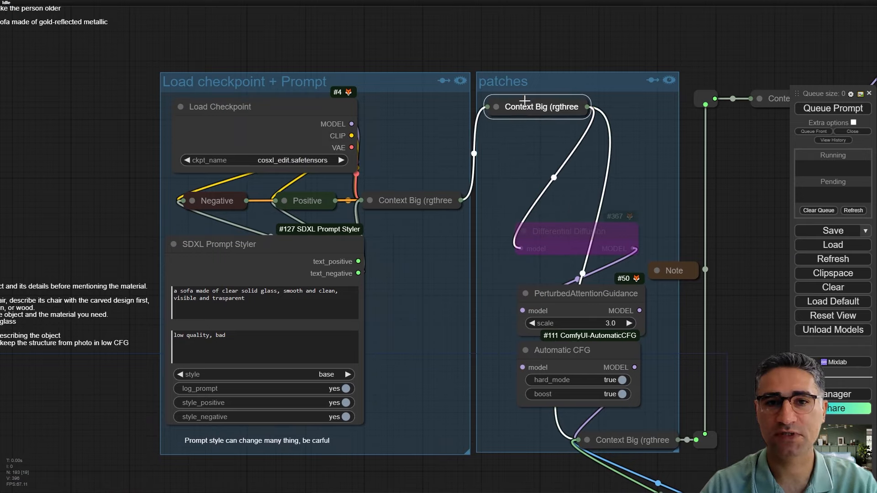
# Examine the guider, sampler select, scheduler and inpaint conditioning nodes feeding SamplerCustomAdvanced, together with the latent preview nodes.
pyautogui.scroll(-5, 506, 224)
pyautogui.moveTo(476, 249); pyautogui.dragTo(234, 131)
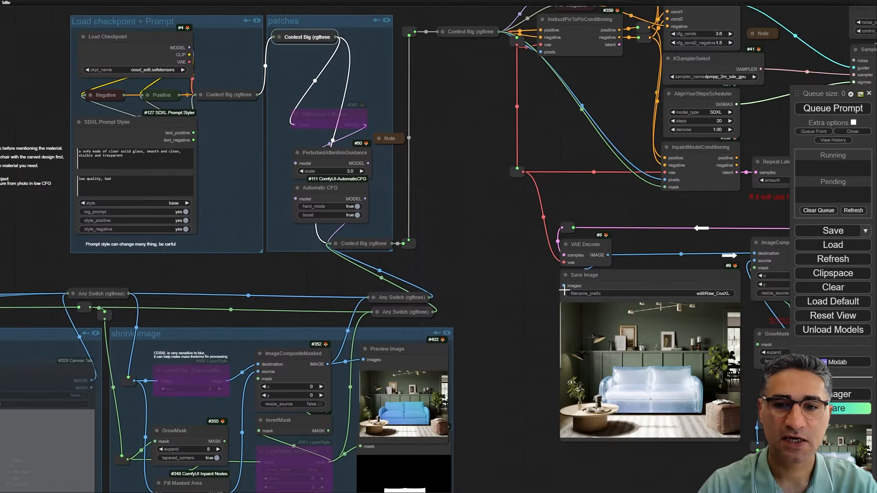
pyautogui.scroll(-1, 712, 228)
pyautogui.moveTo(713, 227); pyautogui.dragTo(415, 300)
pyautogui.moveTo(326, 71); pyautogui.dragTo(243, 132)
pyautogui.scroll(6, 243, 132)
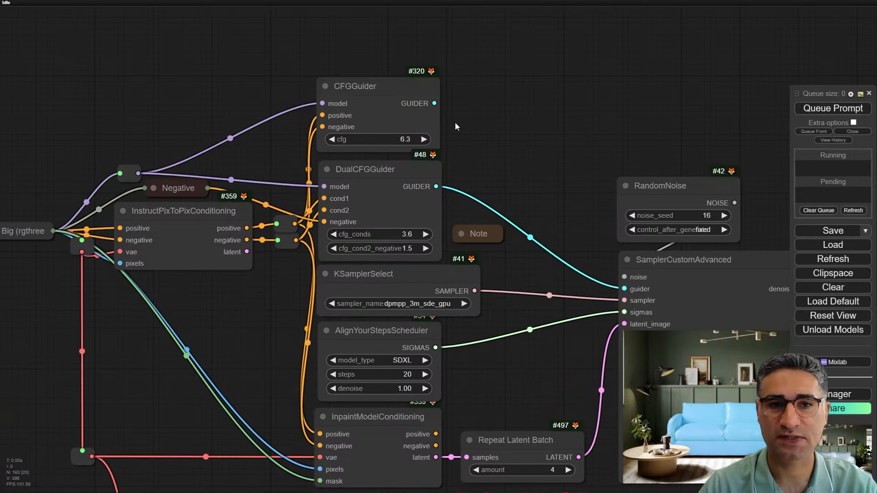
pyautogui.scroll(-4, 525, 142)
pyautogui.scroll(4, 466, 147)
pyautogui.moveTo(456, 140); pyautogui.dragTo(192, 74)
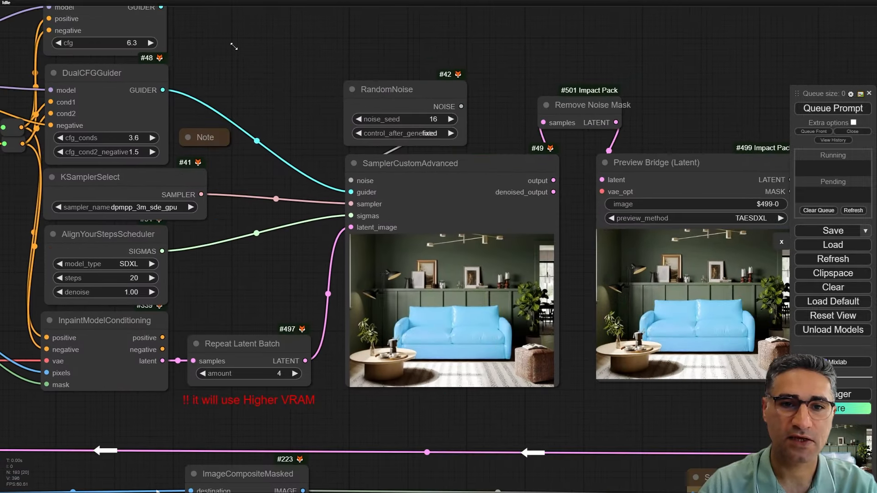
pyautogui.scroll(-5, 415, 217)
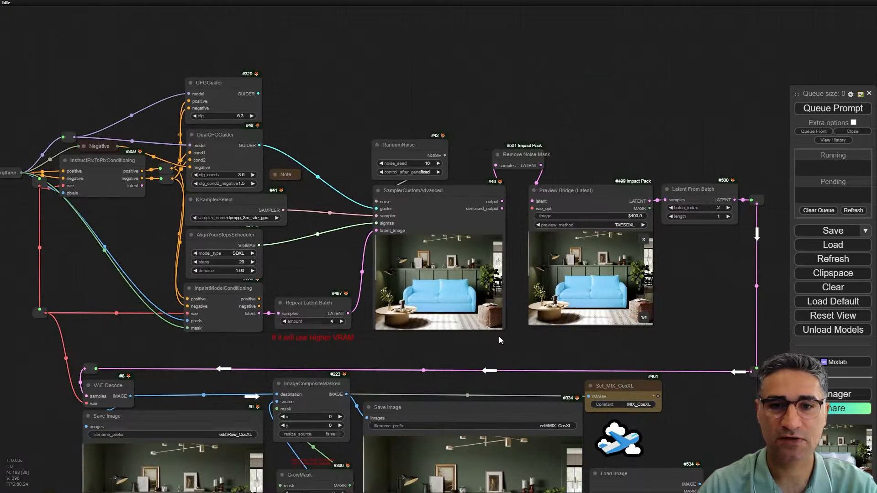
# Examine the latent batch selection, the image compositing and the cropped output previews, and look over the whole workflow layout.
pyautogui.moveTo(516, 293); pyautogui.dragTo(479, 218)
pyautogui.moveTo(437, 306); pyautogui.dragTo(525, 136)
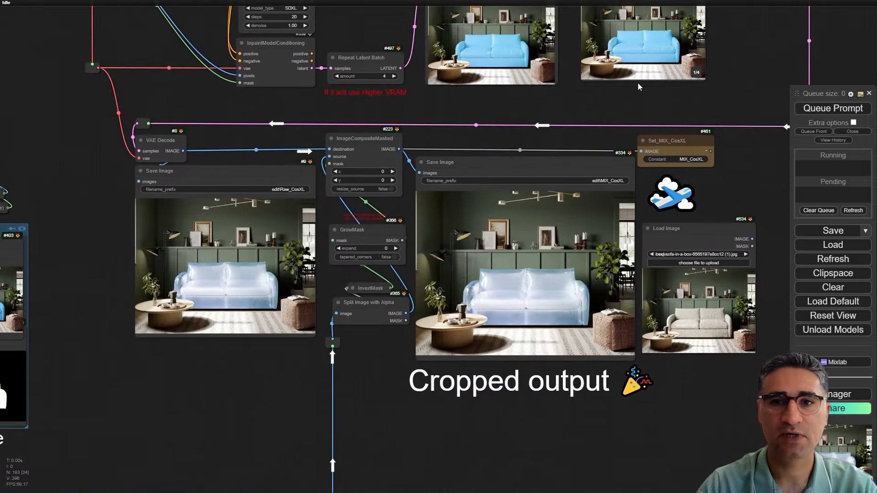
pyautogui.moveTo(638, 84); pyautogui.dragTo(557, 201)
pyautogui.scroll(5, 539, 201)
pyautogui.scroll(4, 525, 201)
pyautogui.scroll(-7, 525, 201)
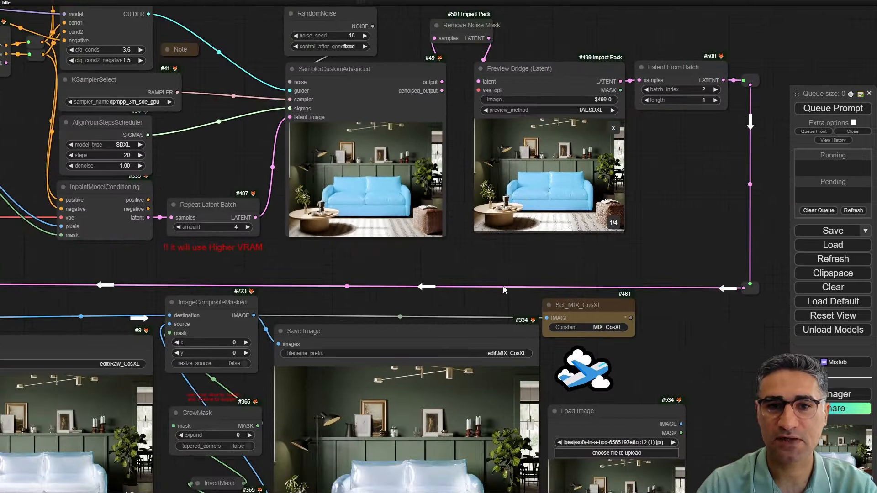
pyautogui.moveTo(505, 291); pyautogui.dragTo(596, 37)
pyautogui.scroll(6, 514, 226)
pyautogui.scroll(-8, 481, 195)
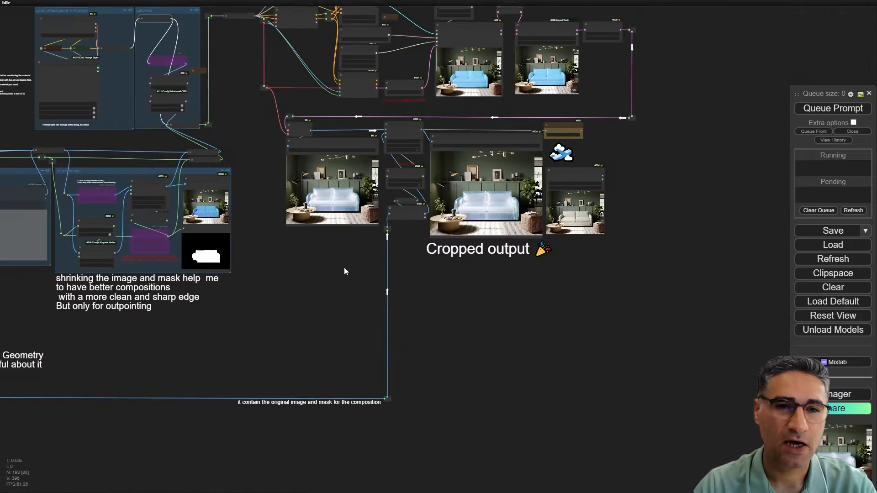
pyautogui.moveTo(344, 268); pyautogui.dragTo(686, 337)
pyautogui.scroll(-5, 686, 333)
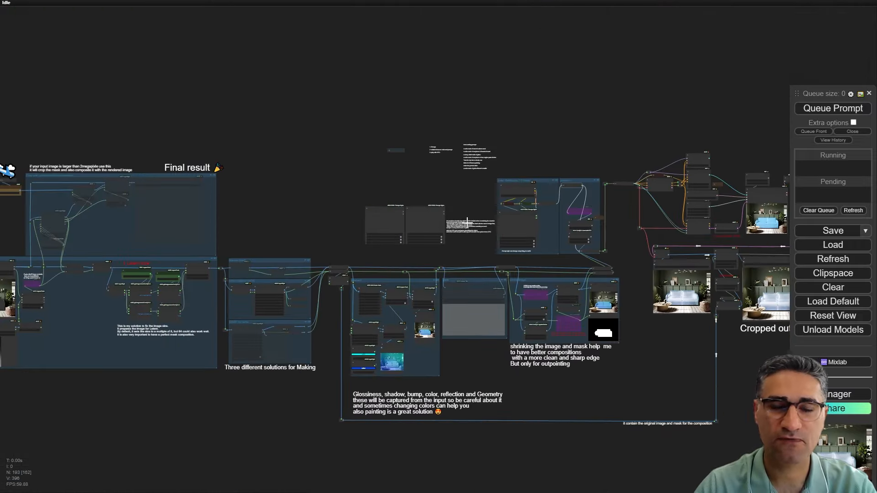
pyautogui.scroll(-3, 464, 229)
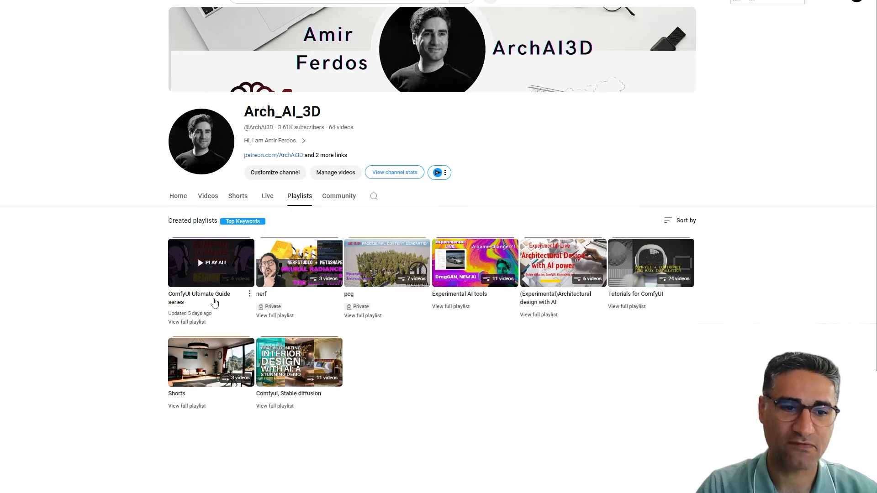
# On the YouTube channel's playlists page, open the full ComfyUI Ultimate Guide series playlist.
pyautogui.click(190, 323)
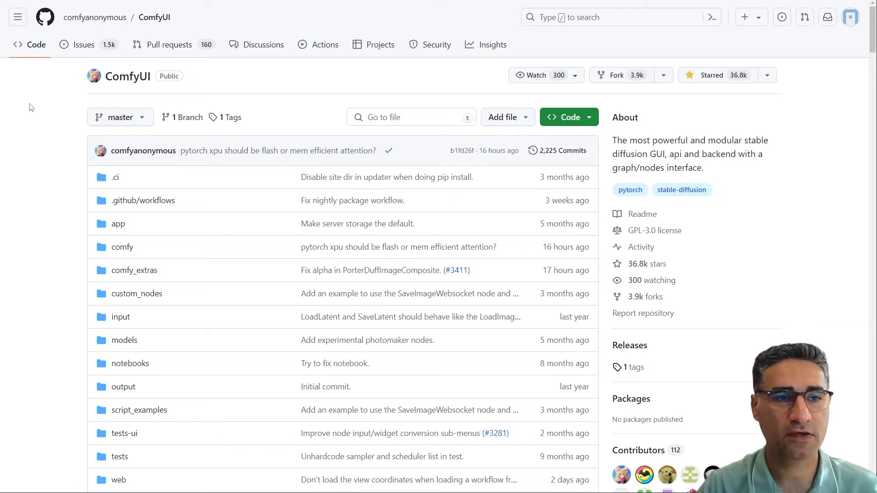
# In the ComfyUI GitHub repository's README, find and open the ComfyUI Examples page.
pyautogui.scroll(-20, 137, 293)
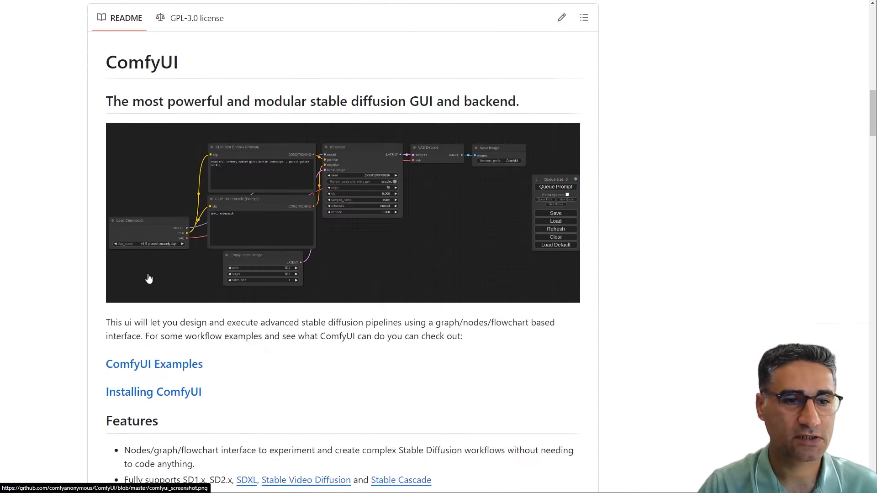
pyautogui.scroll(-5, 149, 279)
pyautogui.click(158, 161)
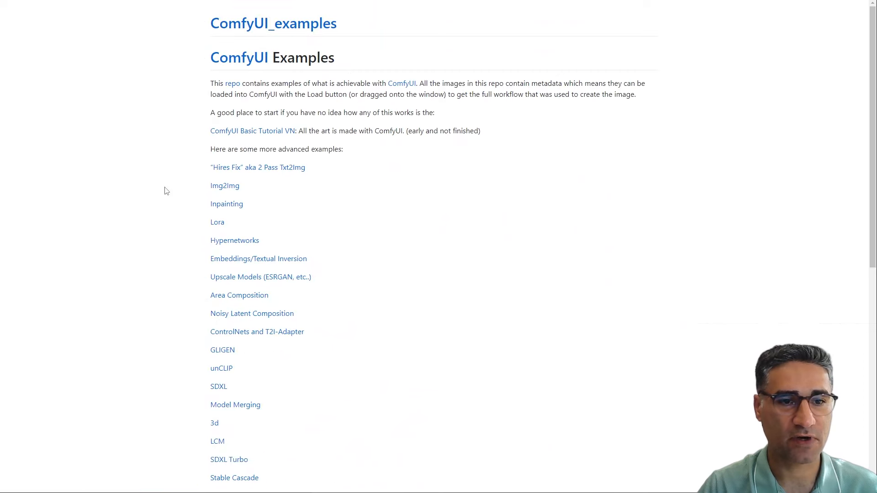
# Open the Edit/InstructPix2Pix Models example page and highlight the instructions for downloading the checkpoint, then clear the selection.
pyautogui.scroll(-7, 241, 405)
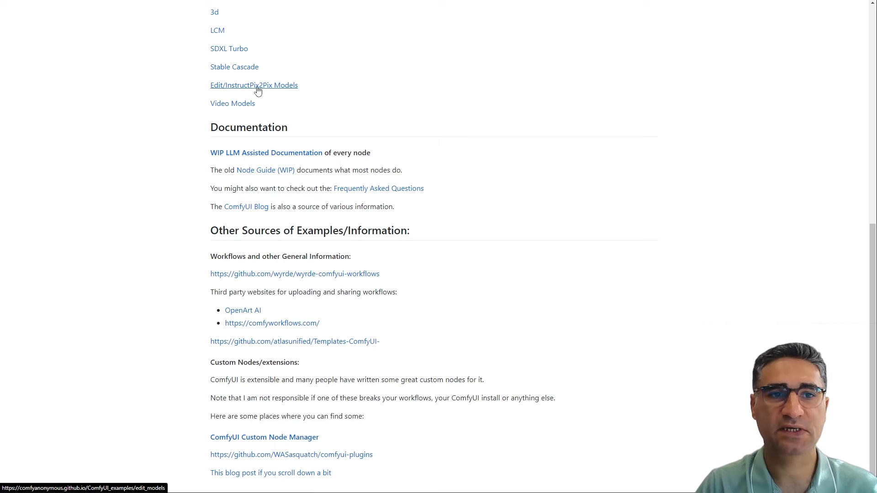
pyautogui.click(258, 87)
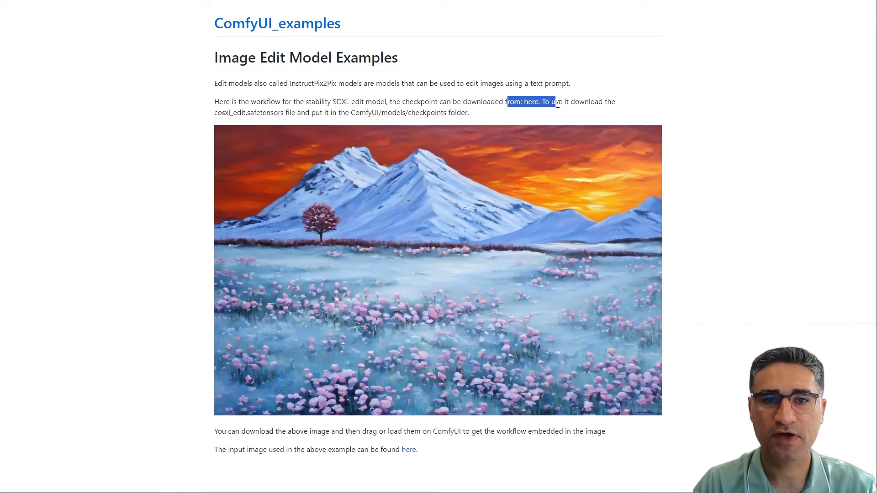
pyautogui.moveTo(541, 110); pyautogui.dragTo(553, 111)
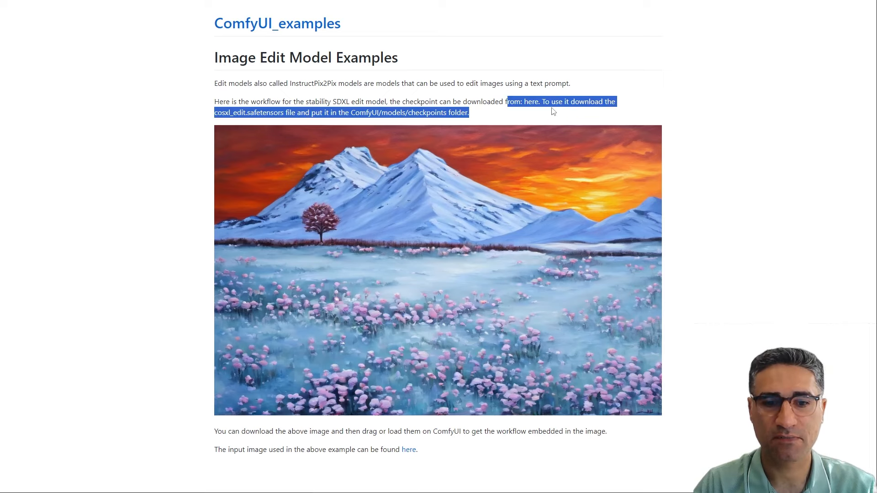
pyautogui.click(371, 474)
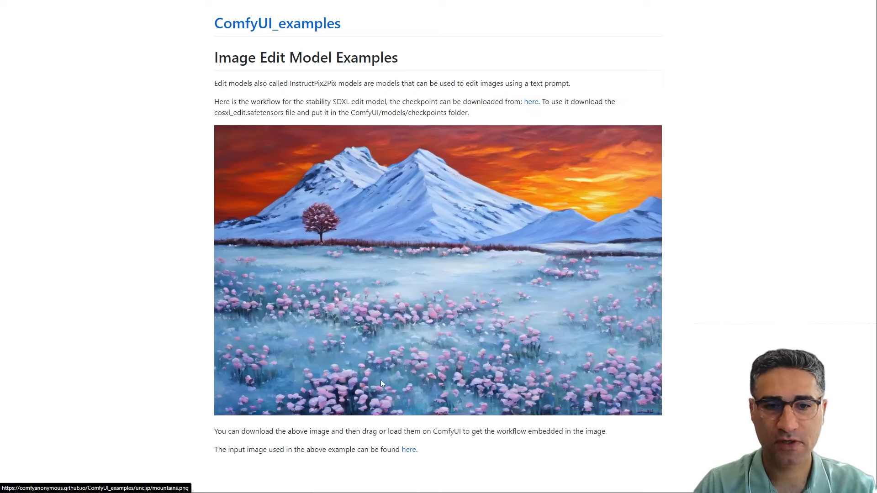
# Open the example's linked input image of the mountains and save it to disk.
pyautogui.click(409, 450)
pyautogui.rightClick(347, 186)
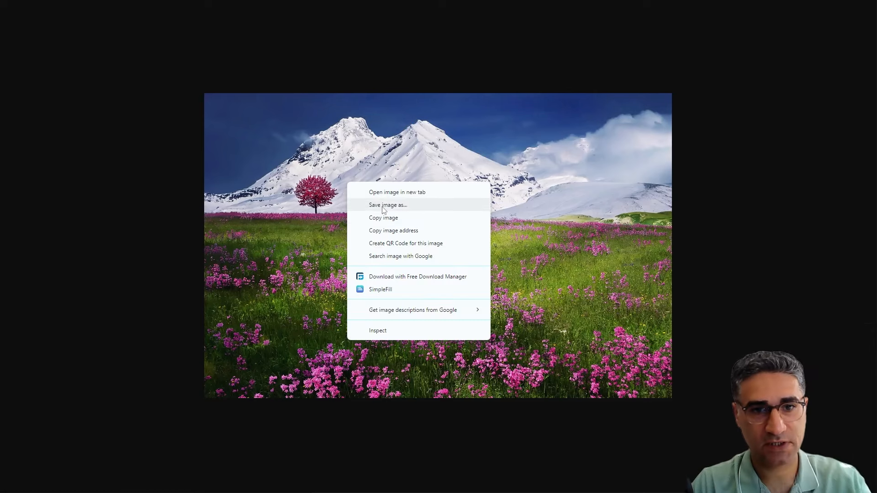
pyautogui.click(409, 206)
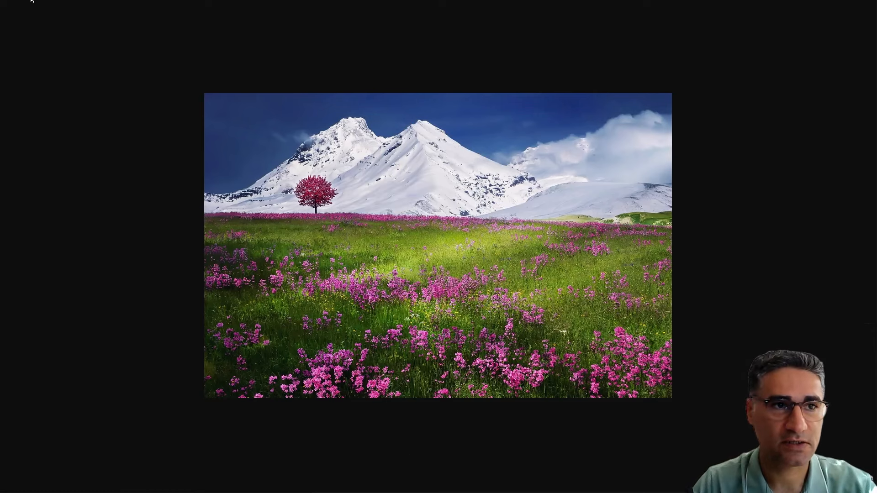
# Switch to ComfyUI, clear the current workflow and load the one embedded in the example page's sunset mountain painting.
pyautogui.click(14, 0)
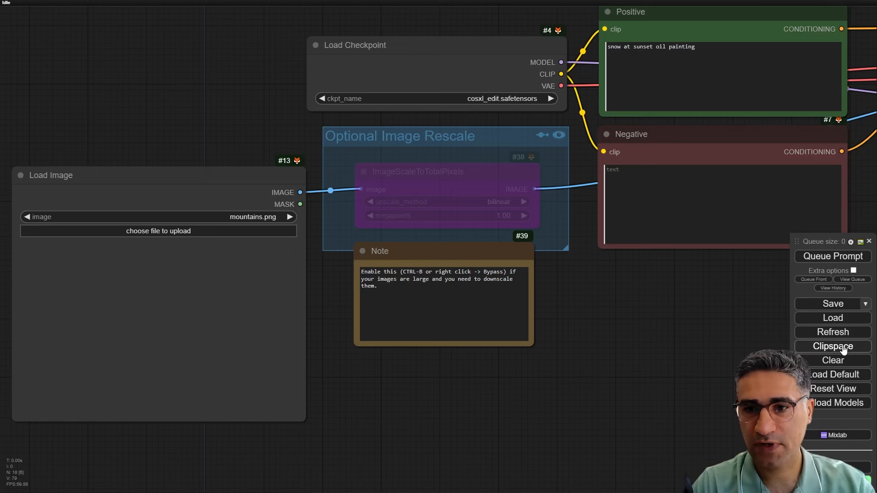
pyautogui.click(854, 363)
pyautogui.press('Return')
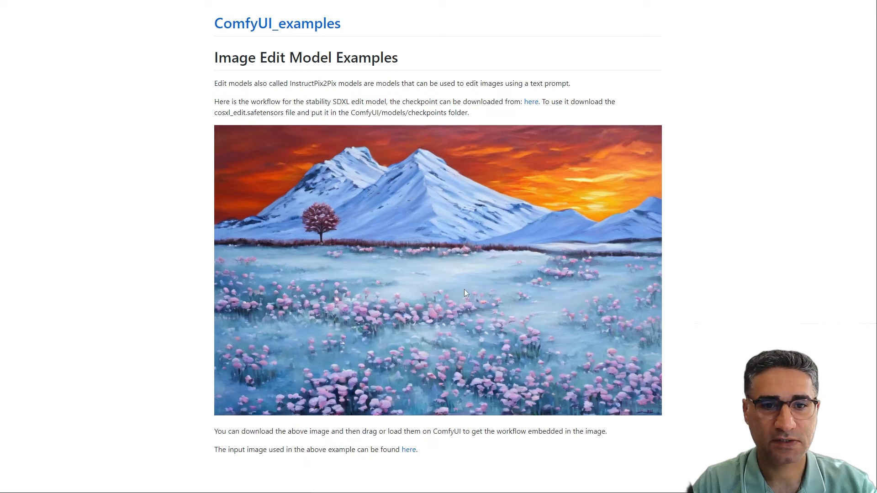
pyautogui.moveTo(465, 291)
pyautogui.mouseDown()
pyautogui.moveTo(412, 222)
pyautogui.moveTo(375, 227)
pyautogui.moveTo(365, 238)
pyautogui.moveTo(392, 265)
pyautogui.moveTo(276, 152)
pyautogui.moveTo(256, 1)
pyautogui.moveTo(245, 30)
pyautogui.moveTo(451, 240)
pyautogui.moveTo(452, 267)
pyautogui.mouseUp()
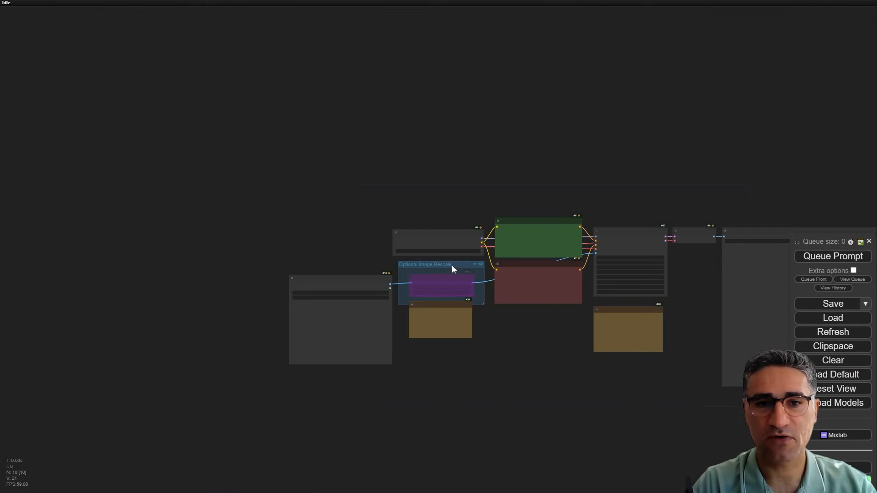
# Move the IP2PSampler node and the nodes after it farther away from the Positive and Negative prompt nodes.
pyautogui.scroll(4, 549, 407)
pyautogui.scroll(5, 477, 326)
pyautogui.moveTo(477, 327); pyautogui.dragTo(86, 410)
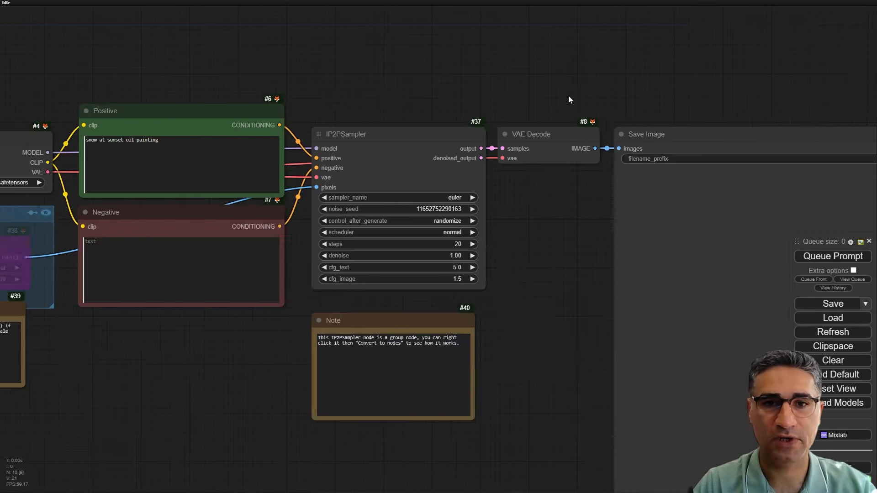
pyautogui.scroll(-5, 571, 100)
pyautogui.scroll(-3, 740, 78)
pyautogui.moveTo(721, 84); pyautogui.dragTo(522, 107)
pyautogui.moveTo(627, 68); pyautogui.dragTo(286, 430)
pyautogui.moveTo(313, 159); pyautogui.dragTo(408, 162)
pyautogui.click(609, 127)
# Convert the IP2PSampler group node to individual nodes and reposition the resulting nodes beside the prompt nodes.
pyautogui.scroll(15, 408, 162)
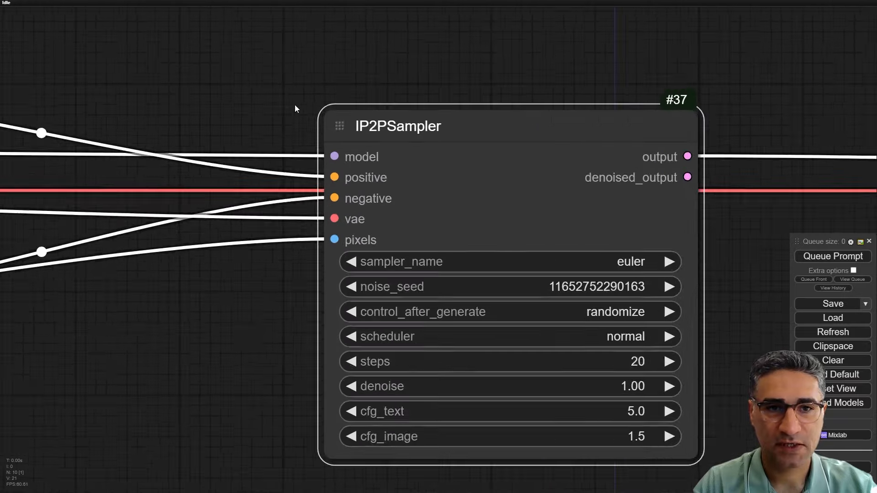
pyautogui.scroll(6, 294, 108)
pyautogui.scroll(5, 446, 131)
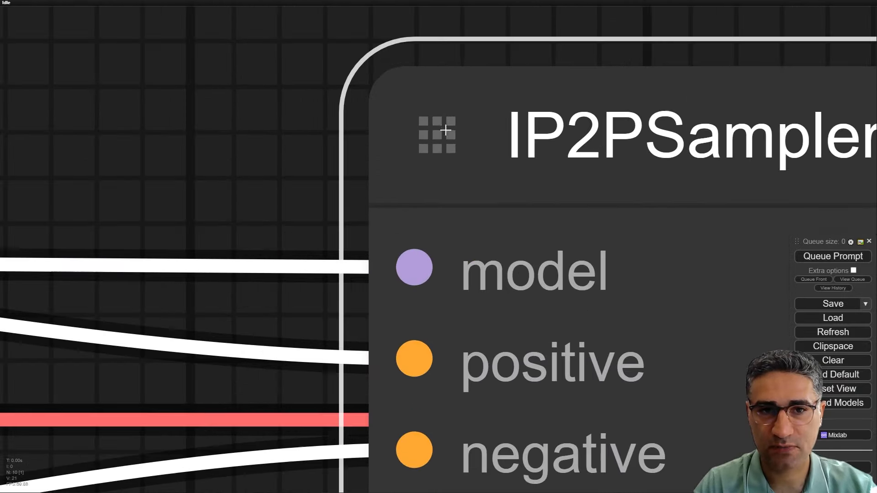
pyautogui.scroll(-20, 428, 145)
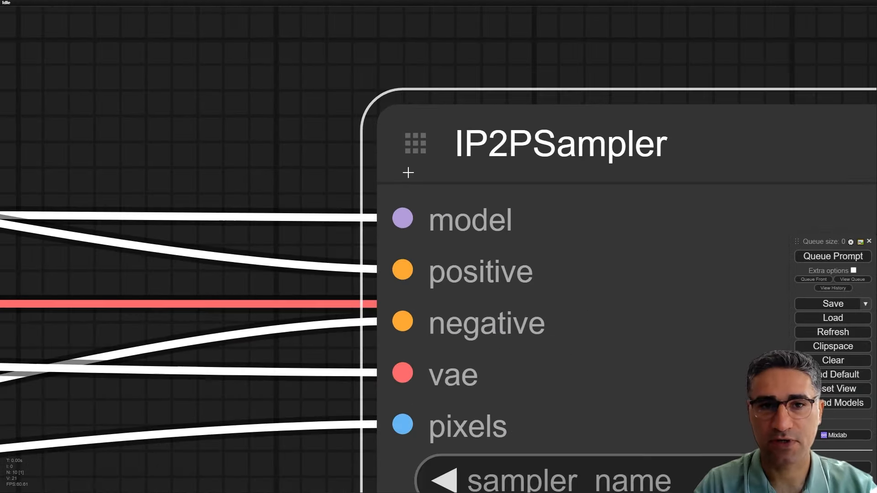
pyautogui.rightClick(505, 148)
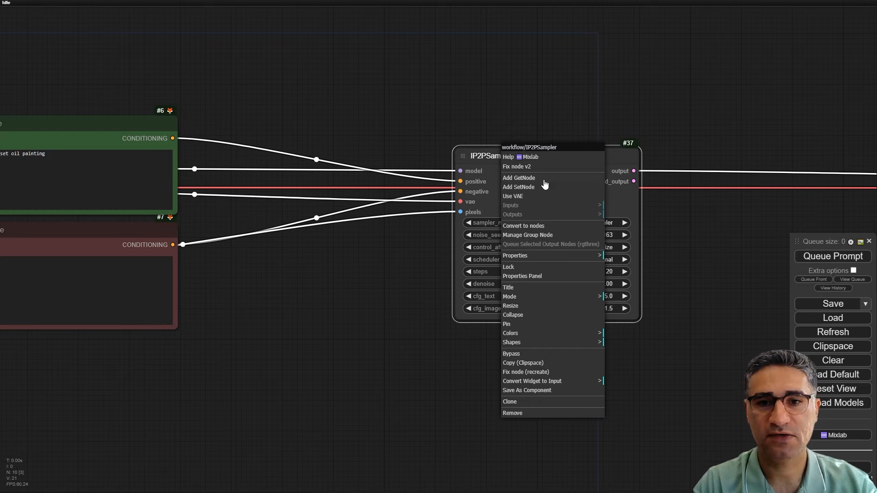
pyautogui.click(534, 226)
pyautogui.scroll(-3, 516, 146)
pyautogui.moveTo(638, 157); pyautogui.dragTo(490, 127)
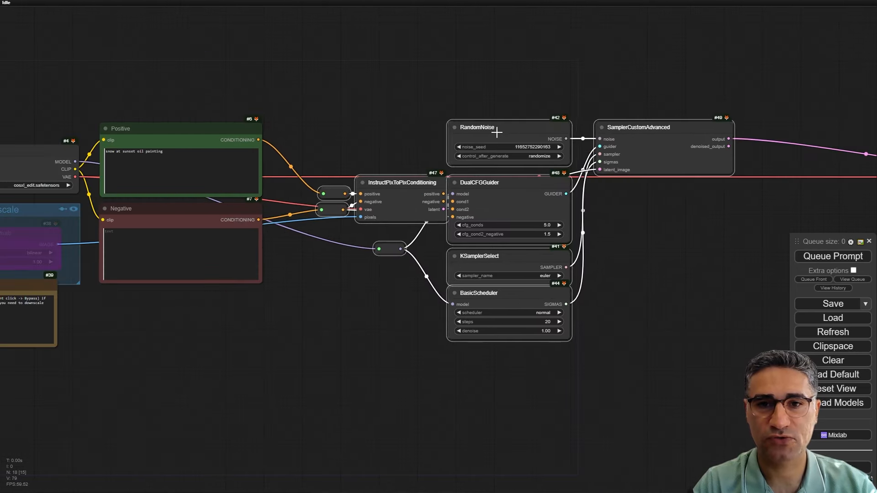
pyautogui.scroll(-5, 626, 278)
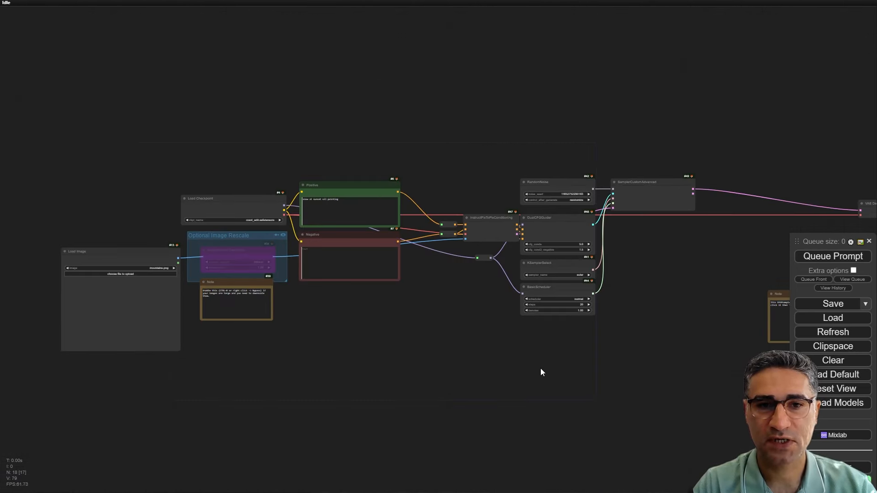
# Load the saved mountains.png file into the Load Image node.
pyautogui.moveTo(342, 361); pyautogui.dragTo(391, 344)
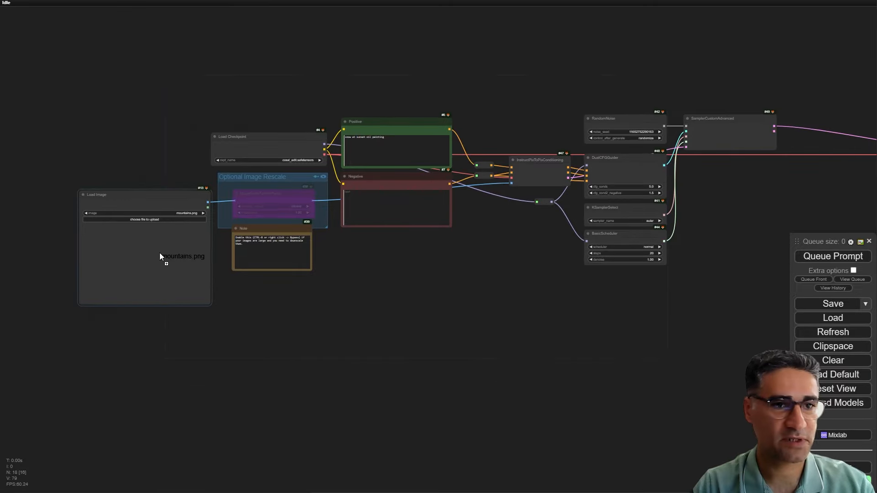
pyautogui.moveTo(160, 253); pyautogui.dragTo(160, 254)
pyautogui.scroll(12, 117, 253)
pyautogui.scroll(-13, 135, 247)
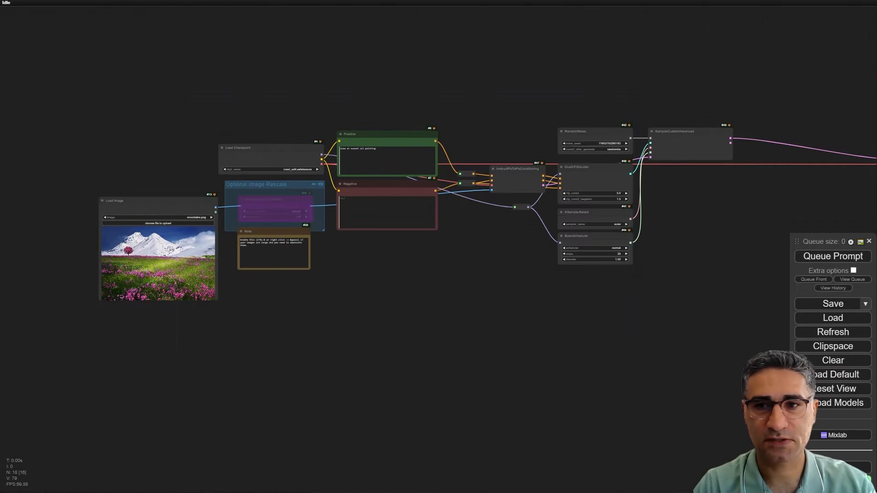
# Select cosxl_edit.safetensors as the checkpoint in the Load Checkpoint node and queue the prompt.
pyautogui.scroll(10, 274, 174)
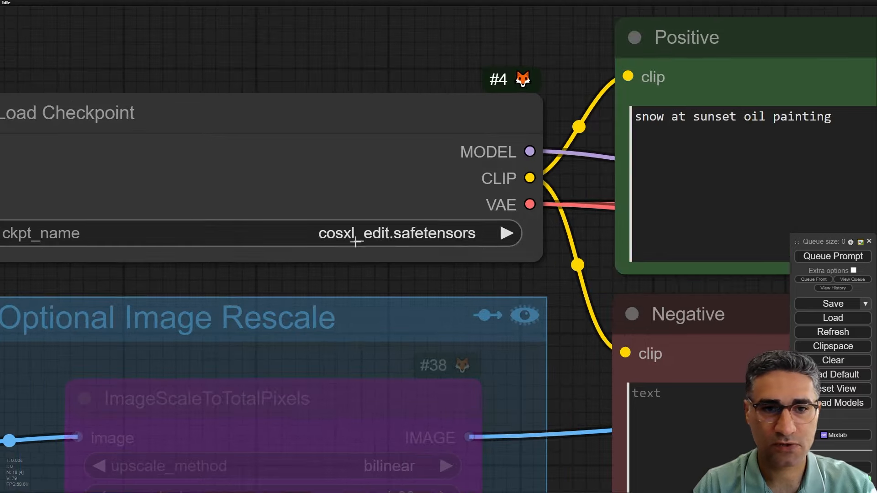
pyautogui.click(345, 237)
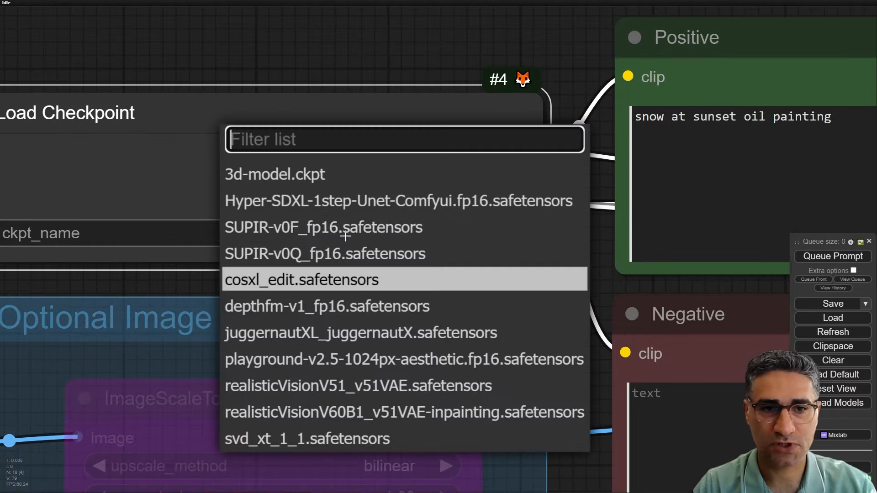
pyautogui.click(264, 281)
pyautogui.click(842, 257)
# Examine the image preview in the SamplerCustomAdvanced node while the generation runs.
pyautogui.scroll(-12, 555, 314)
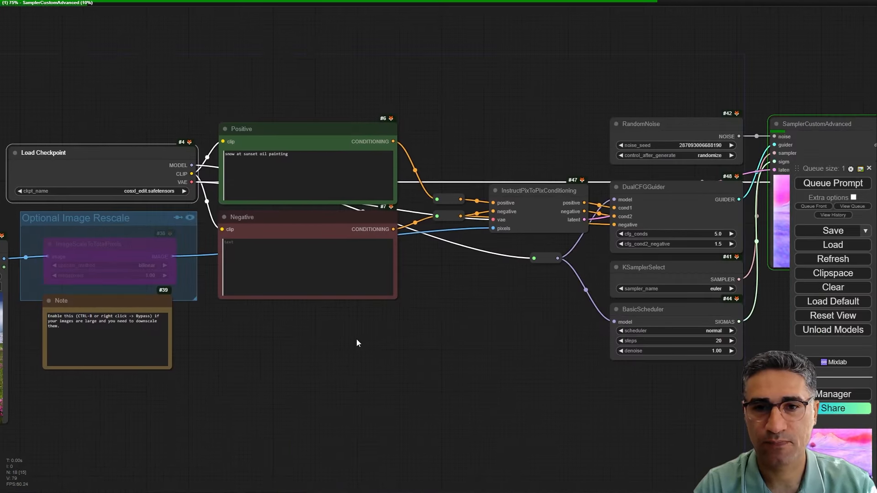
pyautogui.moveTo(572, 358); pyautogui.dragTo(156, 355)
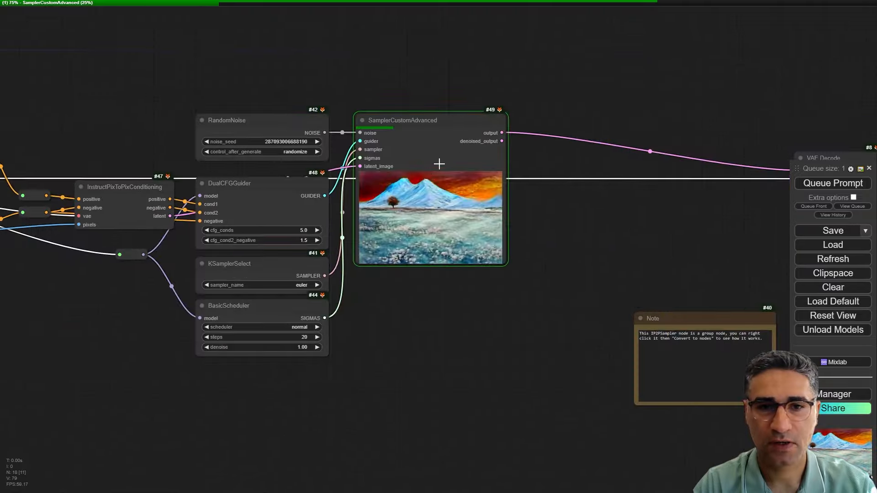
pyautogui.scroll(6, 439, 164)
pyautogui.scroll(4, 413, 256)
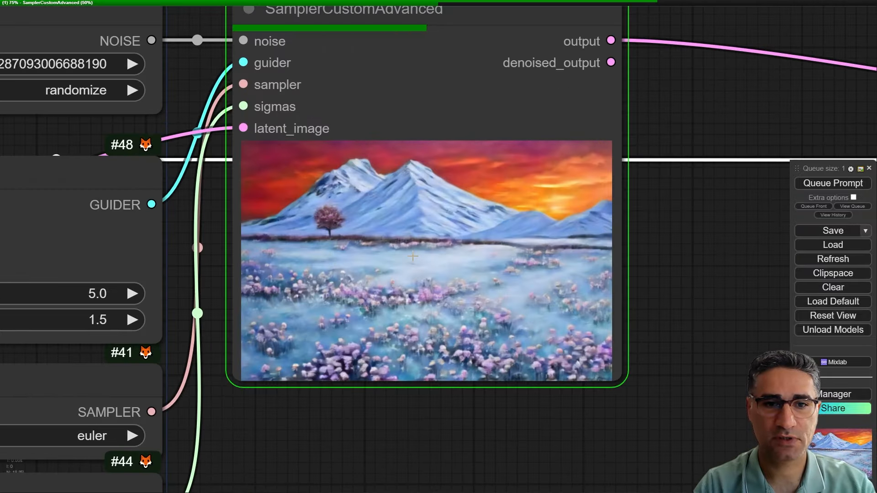
pyautogui.scroll(-8, 413, 256)
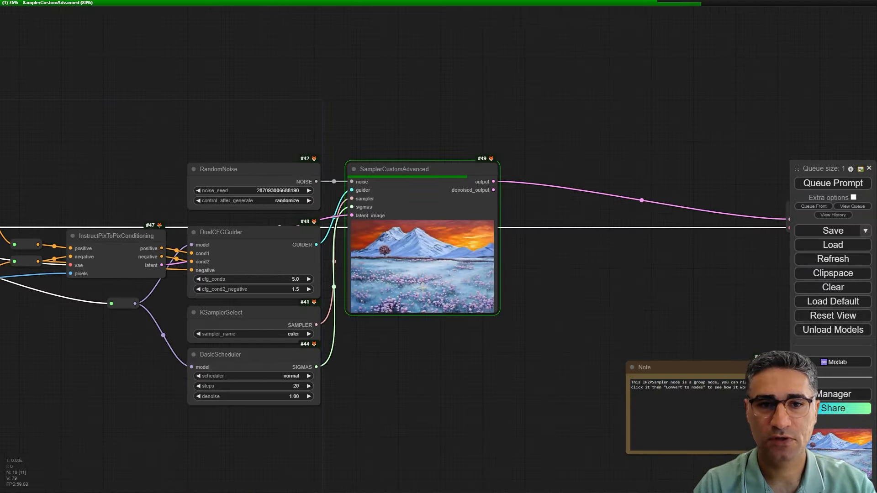
pyautogui.scroll(9, 404, 261)
pyautogui.scroll(-8, 405, 261)
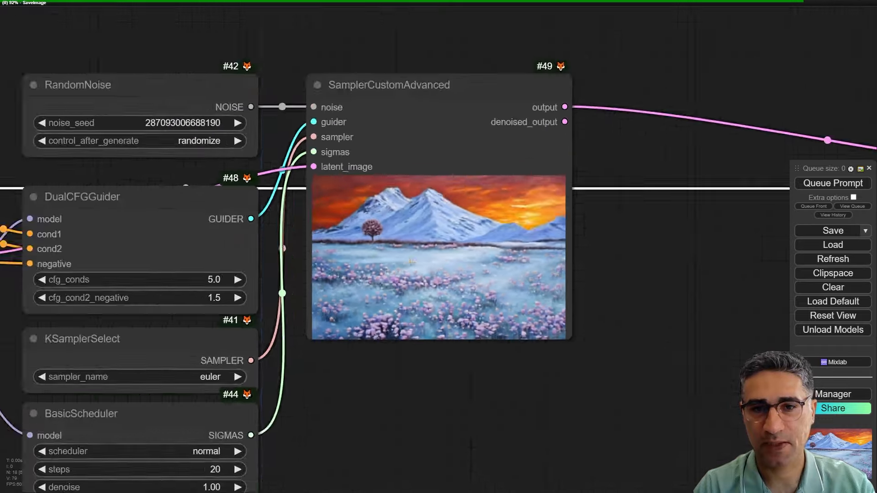
# Move the Load Image node below SamplerCustomAdvanced and place the Save Image node beside it for comparison.
pyautogui.moveTo(182, 311); pyautogui.dragTo(520, 238)
pyautogui.moveTo(331, 180); pyautogui.dragTo(799, 337)
pyautogui.moveTo(703, 233); pyautogui.dragTo(325, 193)
pyautogui.moveTo(402, 294); pyautogui.dragTo(517, 167)
pyautogui.scroll(10, 521, 156)
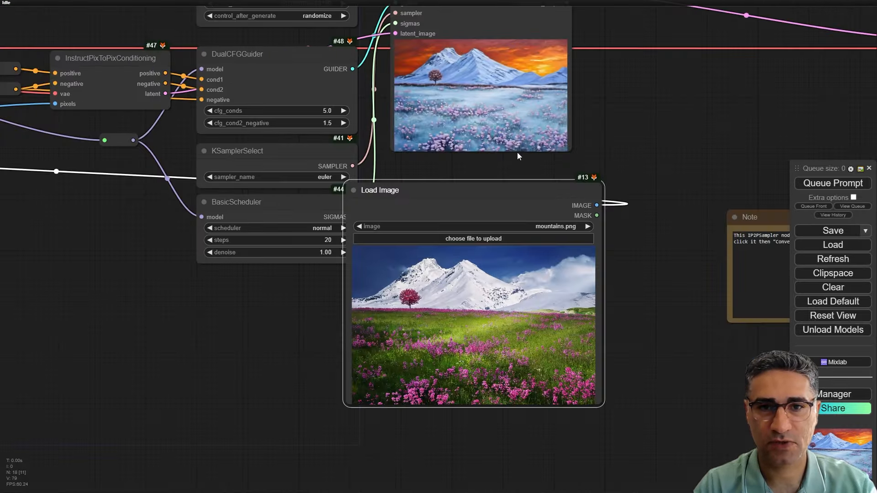
pyautogui.scroll(-8, 570, 172)
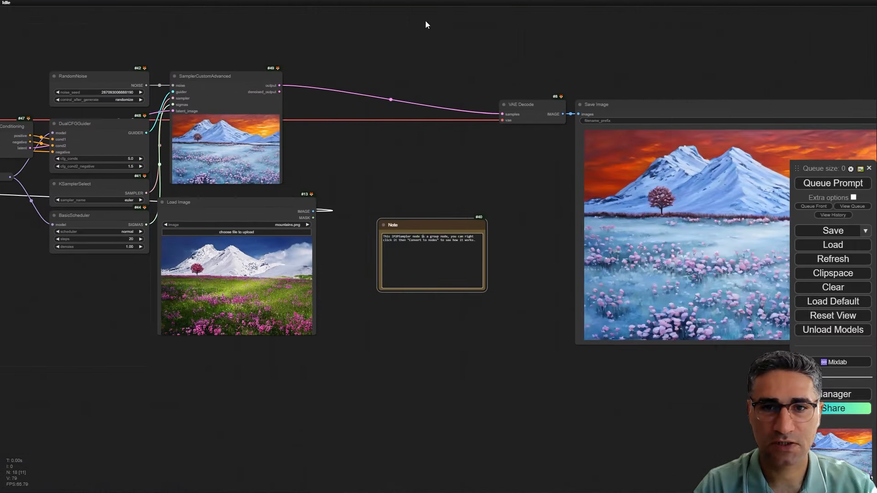
pyautogui.moveTo(675, 108); pyautogui.dragTo(432, 190)
pyautogui.scroll(-2, 297, 274)
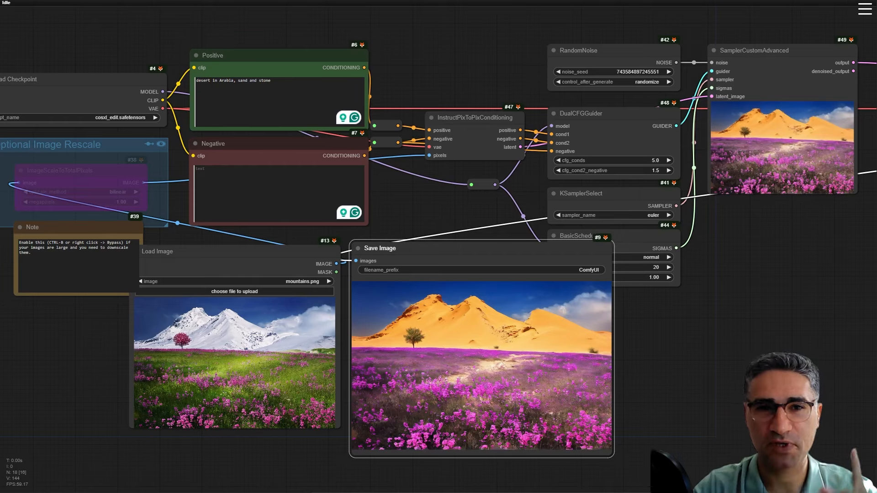
# Review the Positive prompt and compare the desert picture in Save Image with the original mountains.png.
pyautogui.scroll(3, 215, 79)
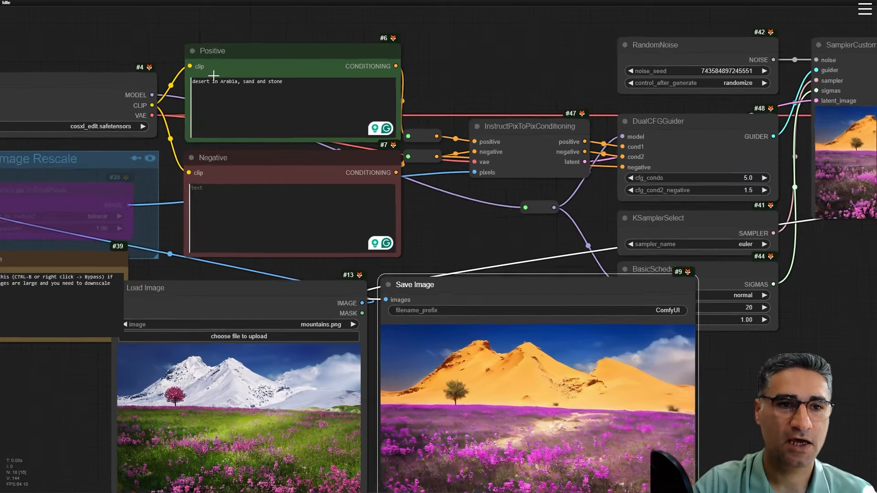
pyautogui.scroll(4, 205, 78)
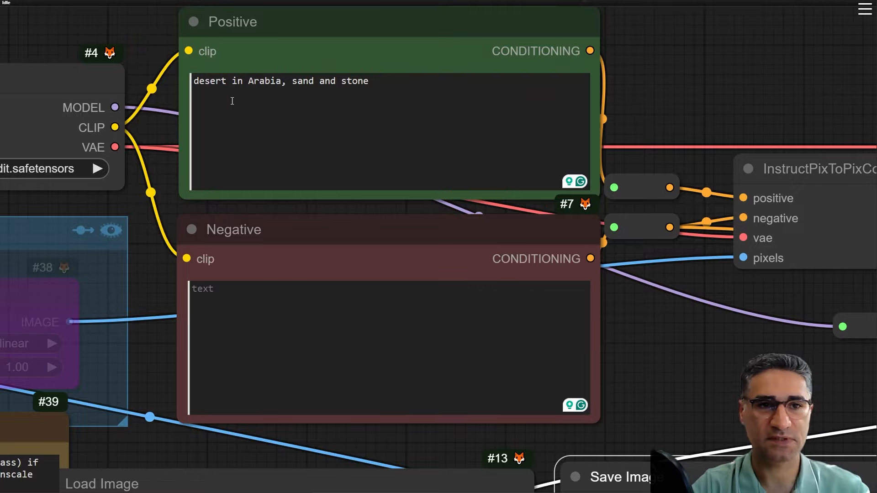
pyautogui.scroll(-4, 457, 253)
pyautogui.moveTo(628, 343); pyautogui.dragTo(430, 23)
pyautogui.scroll(6, 525, 269)
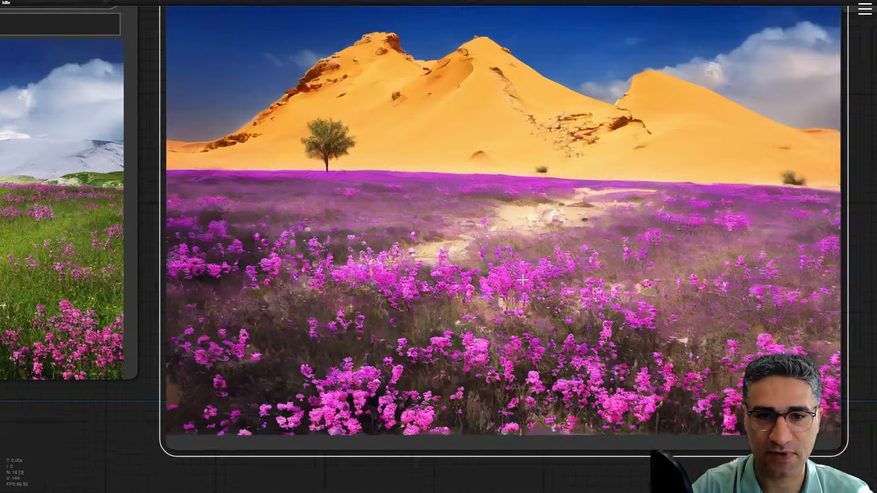
pyautogui.scroll(-4, 523, 265)
pyautogui.moveTo(524, 293); pyautogui.dragTo(681, 262)
pyautogui.moveTo(668, 312); pyautogui.dragTo(644, 312)
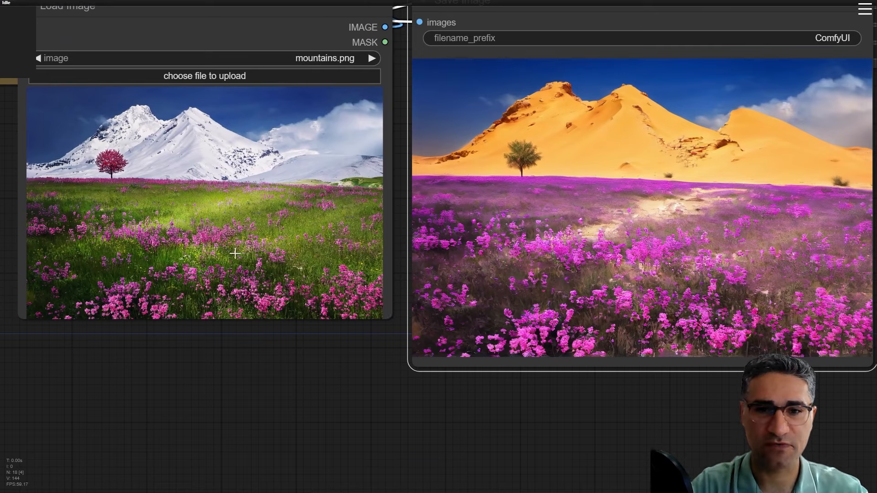
pyautogui.scroll(-3, 256, 285)
pyautogui.moveTo(409, 221); pyautogui.dragTo(463, 360)
# Enter "flower" as the Negative prompt and queue a new generation.
pyautogui.click(229, 149)
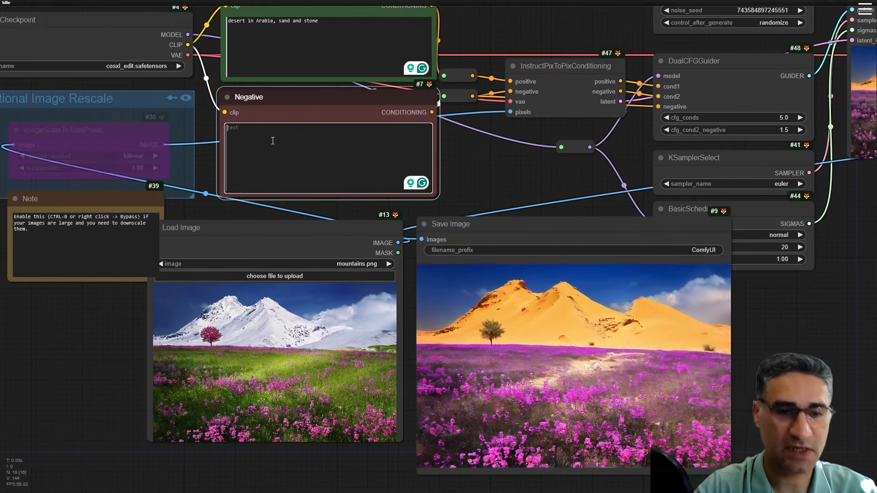
pyautogui.write('flower')
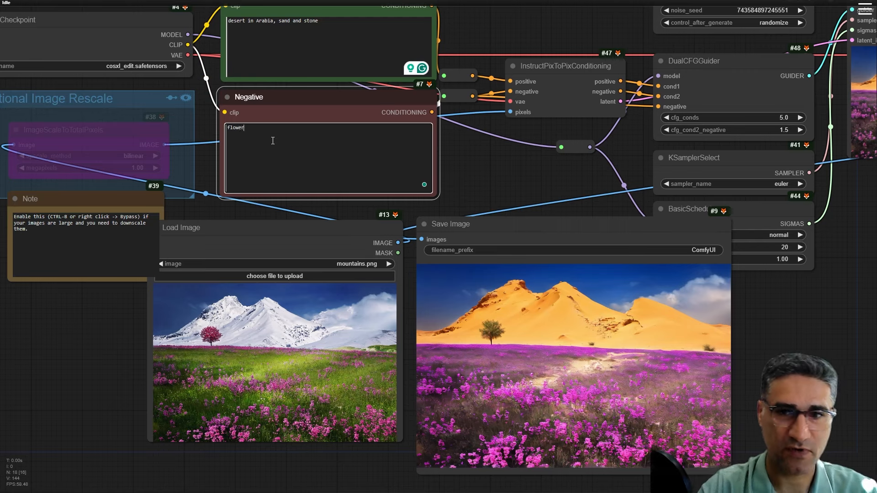
pyautogui.click(573, 177)
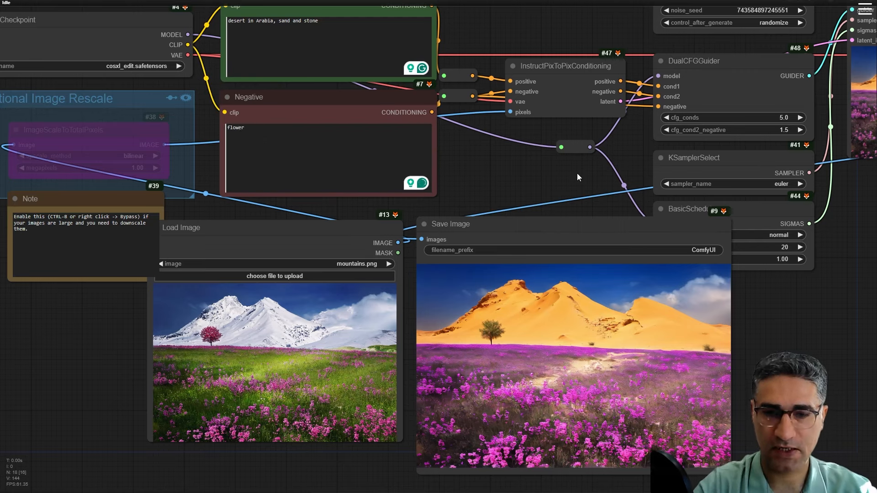
pyautogui.hotkey('ctrl', 'Return')
# Check the sampler preview of the new generation and compare the saved picture's flower field with the source image.
pyautogui.scroll(-4, 617, 210)
pyautogui.moveTo(771, 321); pyautogui.dragTo(668, 333)
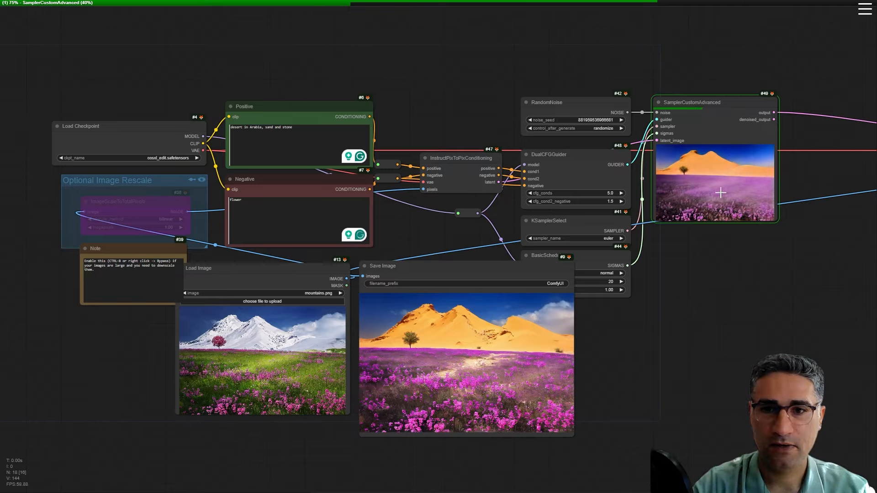
pyautogui.scroll(14, 721, 191)
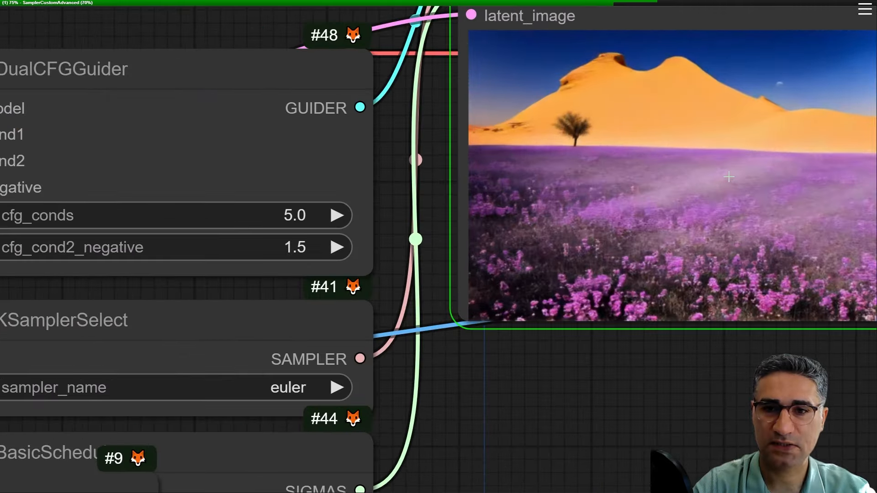
pyautogui.scroll(-8, 729, 177)
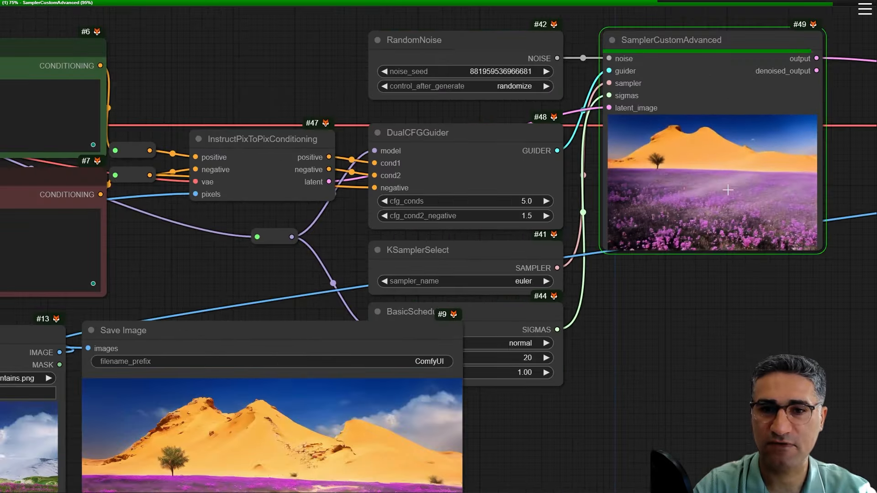
pyautogui.scroll(-5, 644, 396)
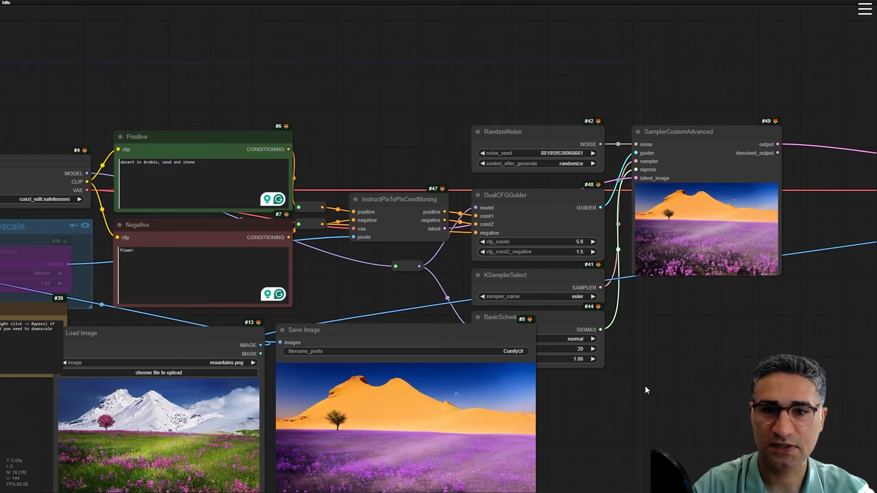
pyautogui.moveTo(645, 387); pyautogui.dragTo(827, 235)
pyautogui.scroll(6, 573, 343)
pyautogui.scroll(-4, 547, 342)
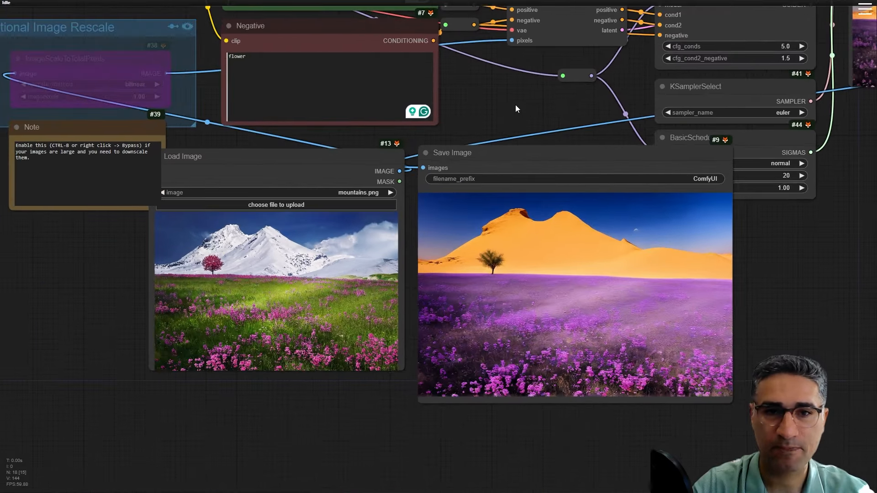
pyautogui.moveTo(515, 105); pyautogui.dragTo(502, 129)
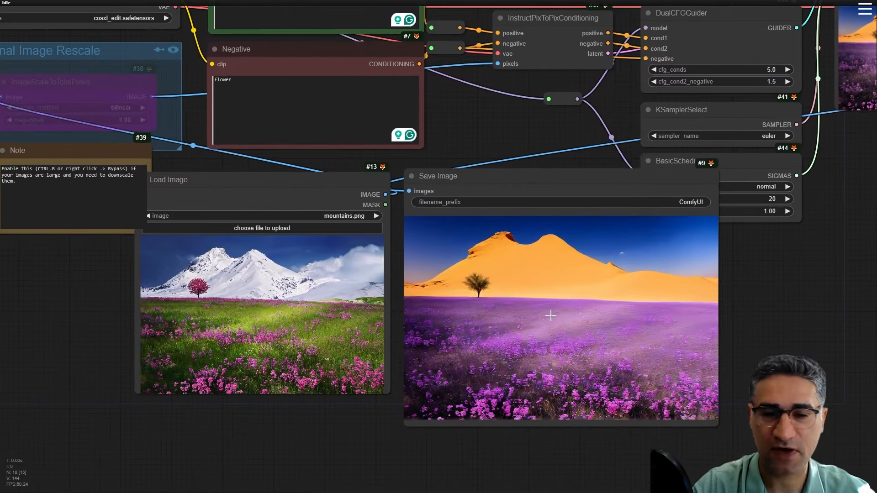
pyautogui.scroll(-1, 521, 190)
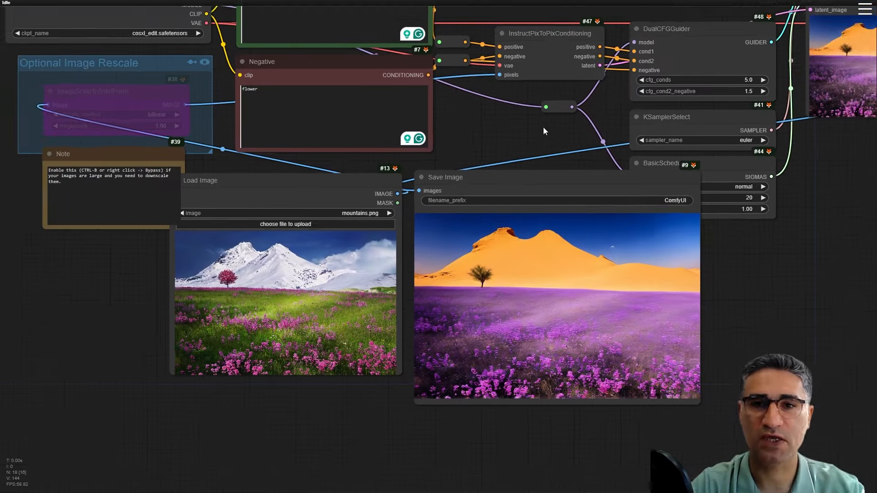
# Set the DualCFGGuider's cfg_cond2_negative to 0.3, regenerate the image and compare it with the source picture.
pyautogui.moveTo(544, 127); pyautogui.dragTo(487, 210)
pyautogui.scroll(7, 594, 183)
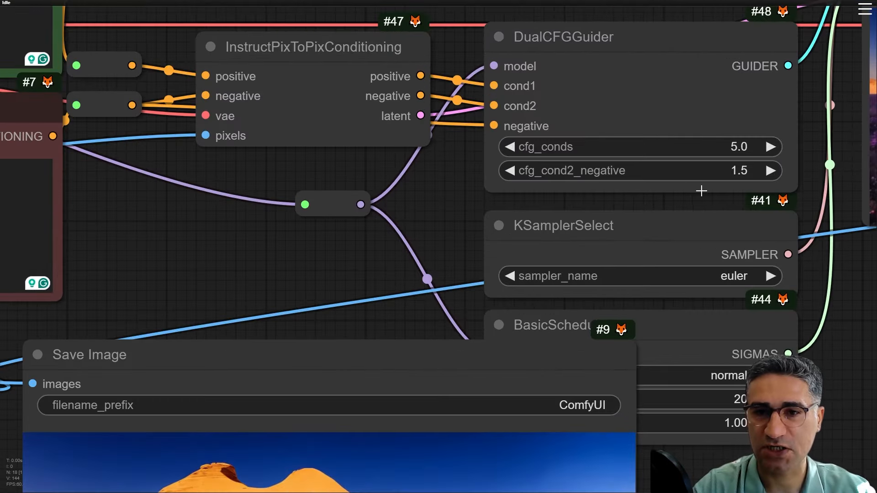
pyautogui.click(706, 173)
pyautogui.write('.')
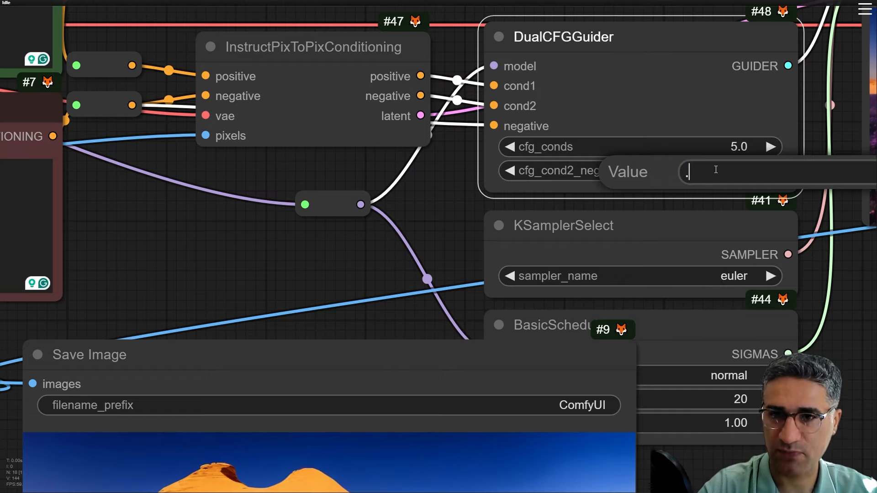
pyautogui.write('3')
pyautogui.press('Return')
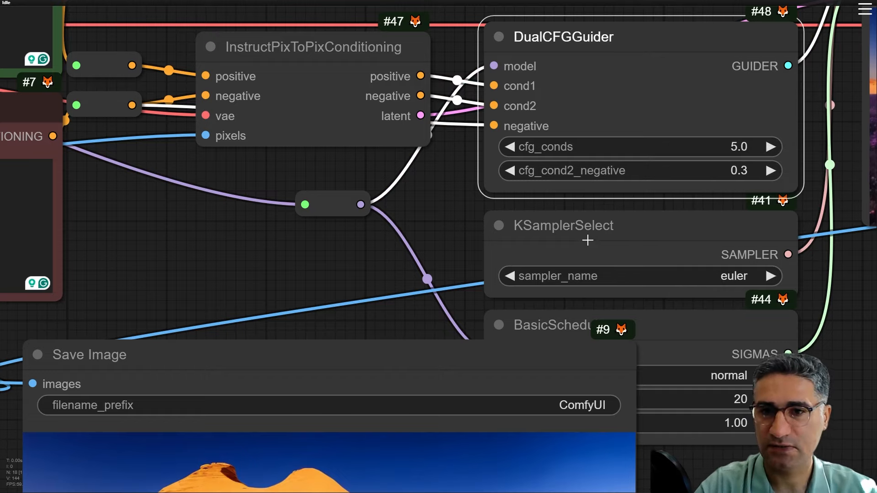
pyautogui.scroll(-5, 588, 239)
pyautogui.moveTo(331, 267); pyautogui.dragTo(351, 229)
pyautogui.hotkey('ctrl', 'Return')
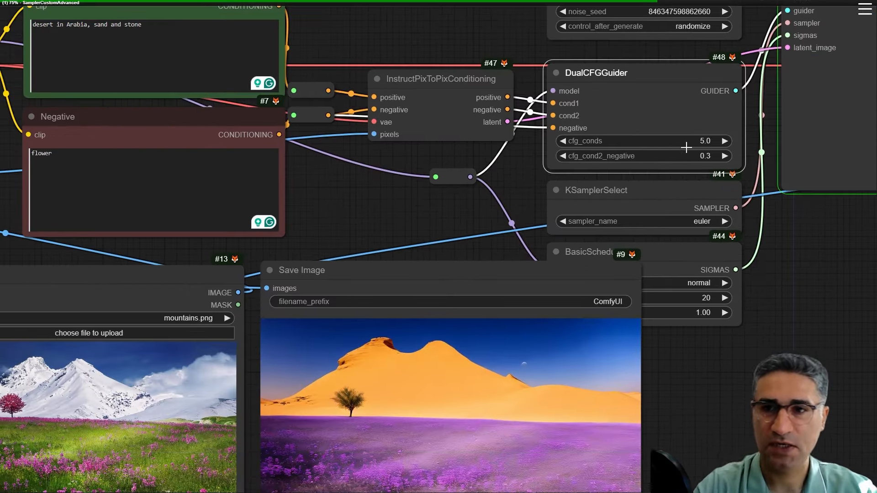
pyautogui.scroll(-3, 571, 160)
pyautogui.moveTo(539, 185); pyautogui.dragTo(433, 200)
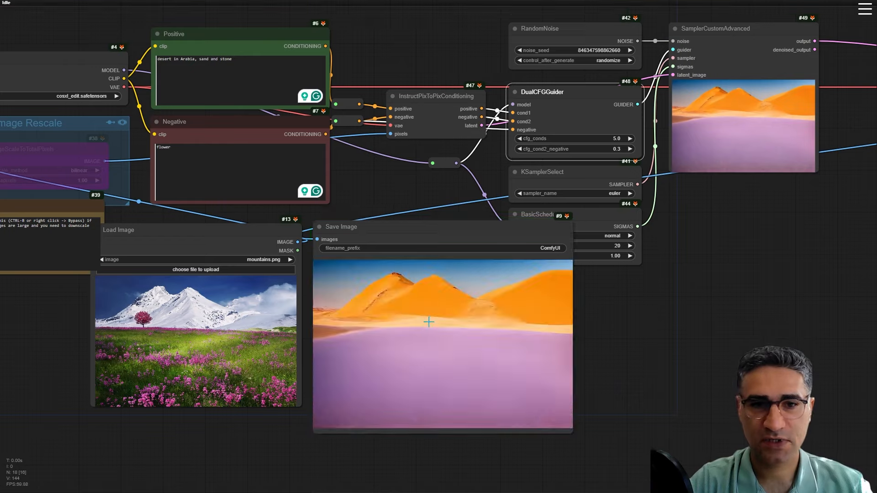
pyautogui.scroll(5, 436, 321)
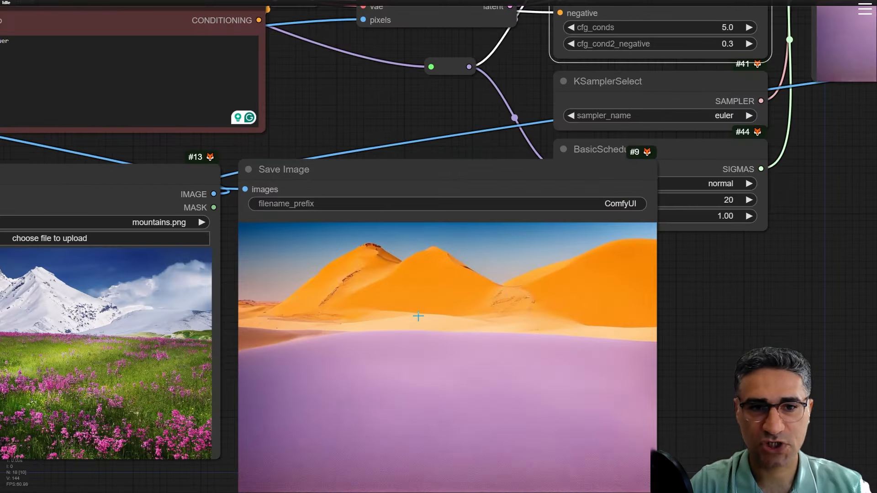
pyautogui.moveTo(371, 125); pyautogui.dragTo(542, 95)
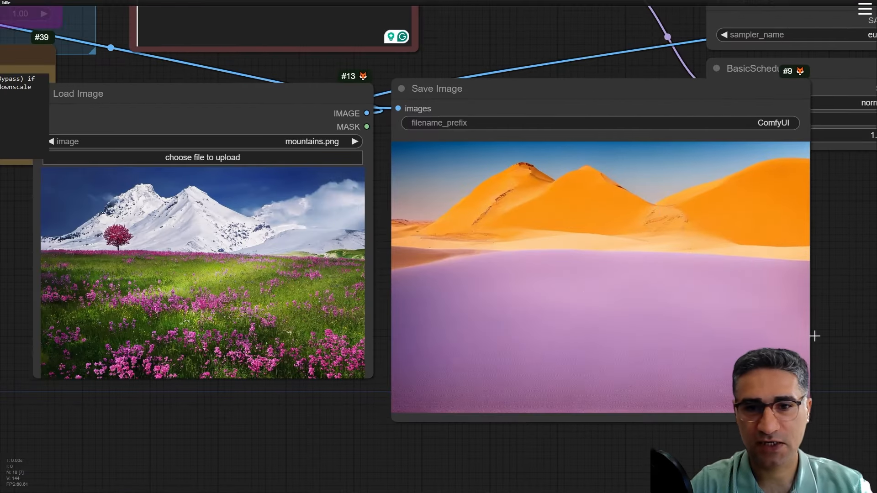
# Set the DualCFGGuider's cfg_cond2_negative to 0.8, generate the image again and inspect the result.
pyautogui.scroll(-4, 542, 315)
pyautogui.moveTo(547, 110); pyautogui.dragTo(335, 201)
pyautogui.click(566, 163)
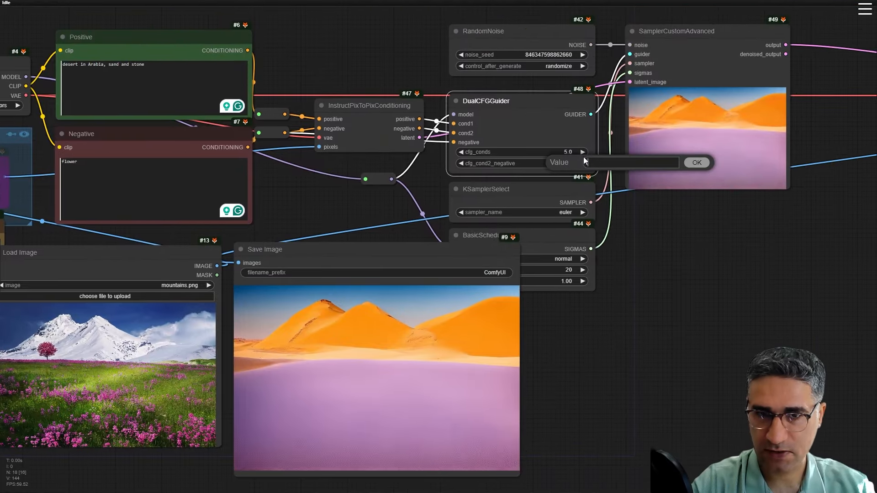
pyautogui.write('0.8')
pyautogui.press('Return')
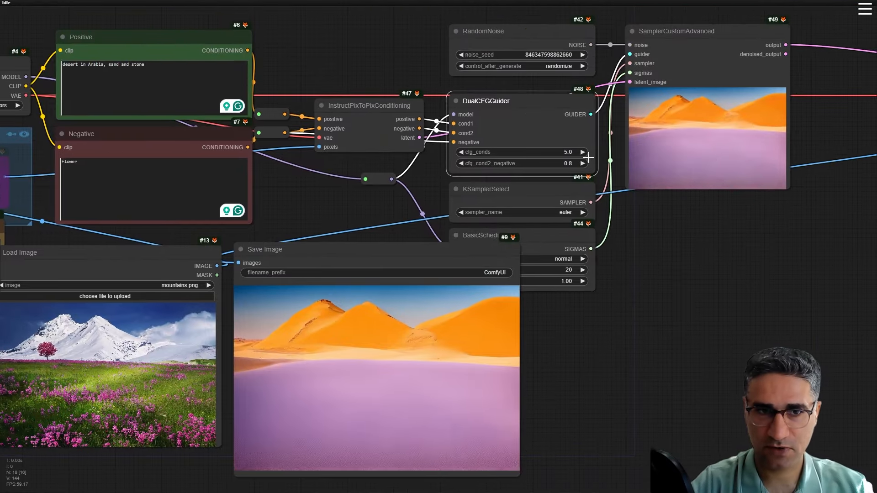
pyautogui.click(342, 188)
pyautogui.hotkey('ctrl', 'Return')
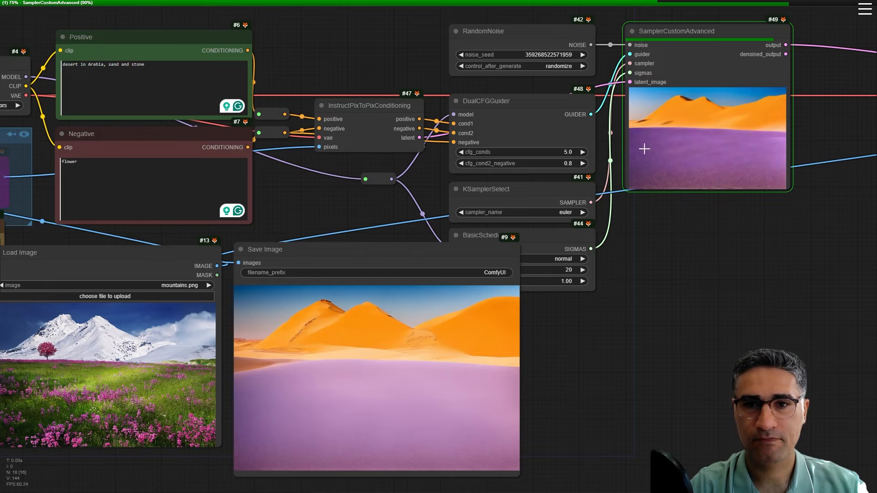
pyautogui.moveTo(715, 428); pyautogui.dragTo(868, 315)
pyautogui.scroll(12, 577, 282)
pyautogui.scroll(-10, 625, 326)
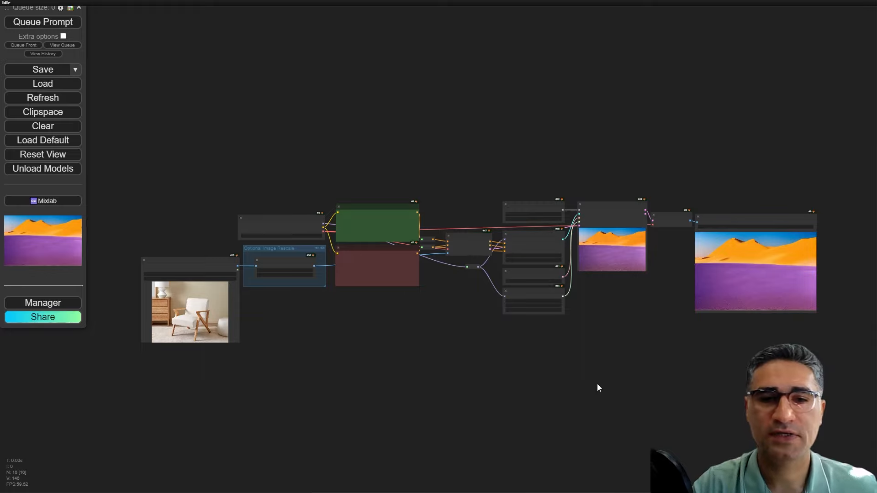
# Browse the list of installable custom nodes in ComfyUI Manager and return to the workflow.
pyautogui.scroll(3, 280, 374)
pyautogui.click(64, 303)
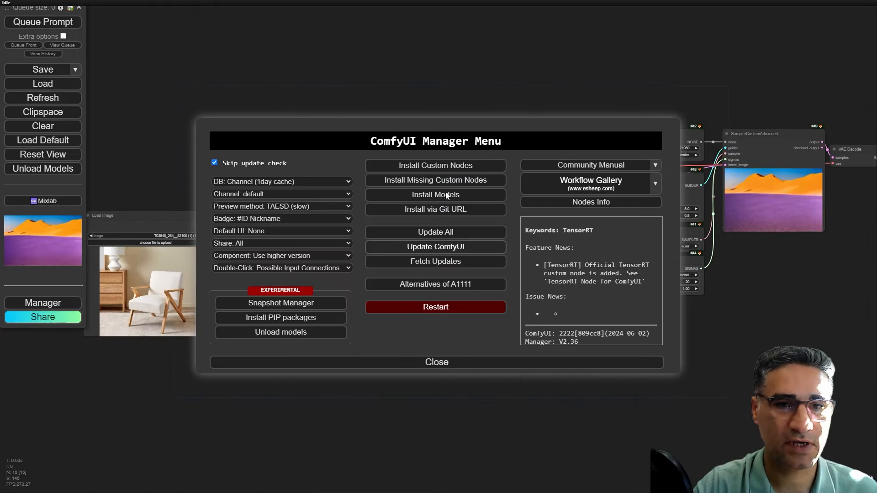
pyautogui.click(454, 168)
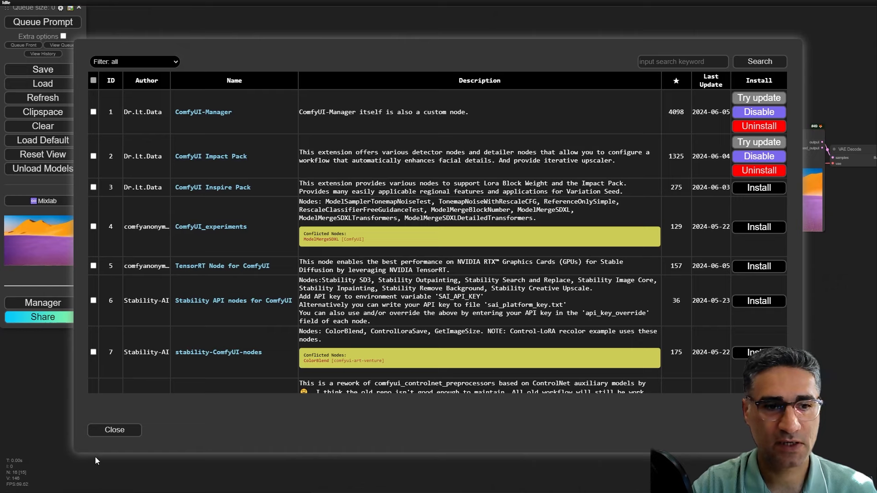
pyautogui.click(137, 429)
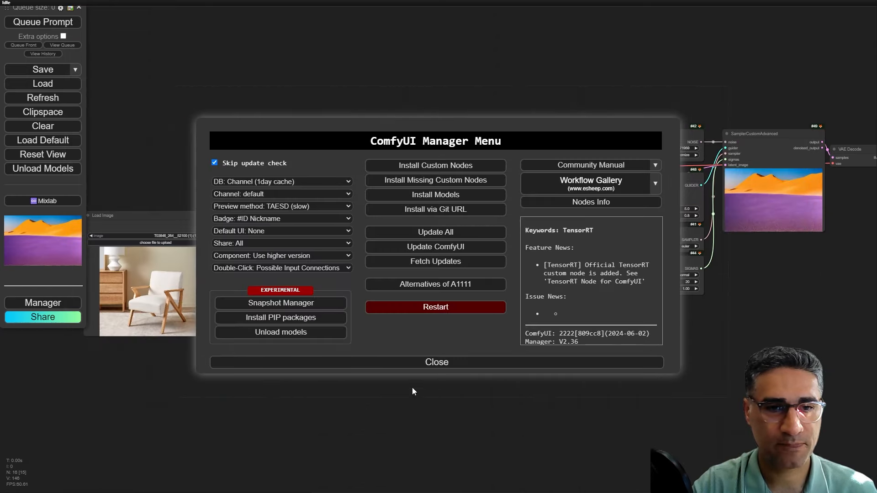
pyautogui.click(411, 363)
# Detect the armchair in the Load Image picture with the SAM Detector, marking its backrest and seat and raising the confidence.
pyautogui.scroll(5, 174, 267)
pyautogui.scroll(5, 174, 267)
pyautogui.moveTo(384, 239); pyautogui.dragTo(589, 276)
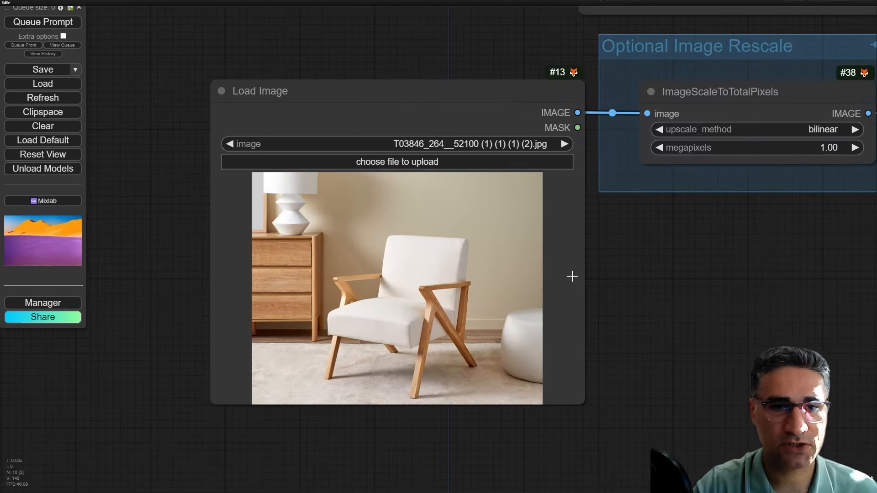
pyautogui.rightClick(479, 255)
pyautogui.click(502, 235)
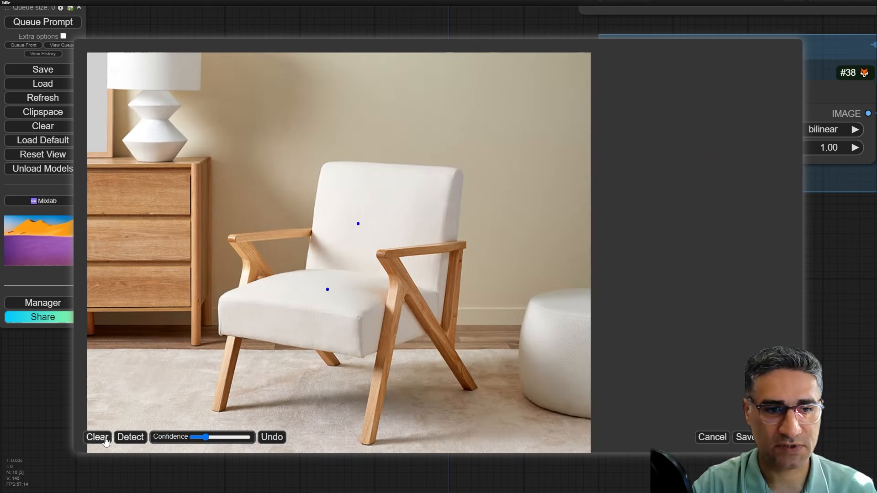
pyautogui.click(130, 441)
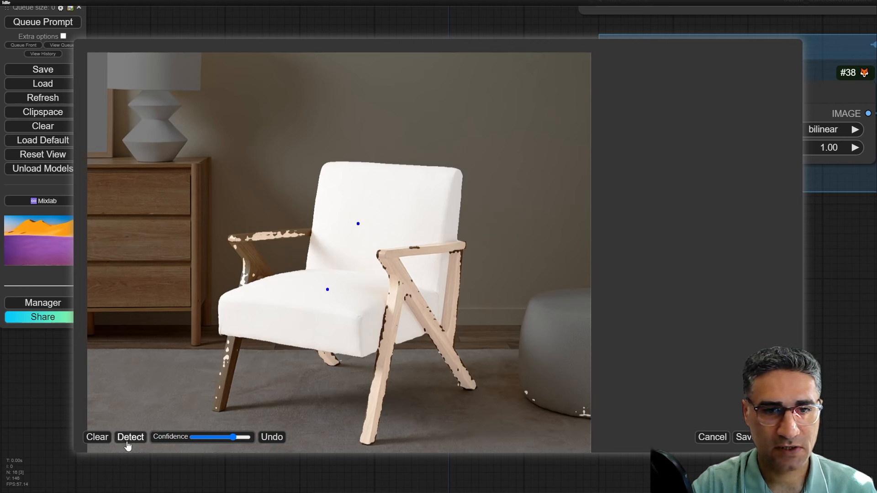
# Exclude the chair's wooden frame from the detected mask, save it and erase the stray spots around the chair in the mask editor.
pyautogui.rightClick(395, 261)
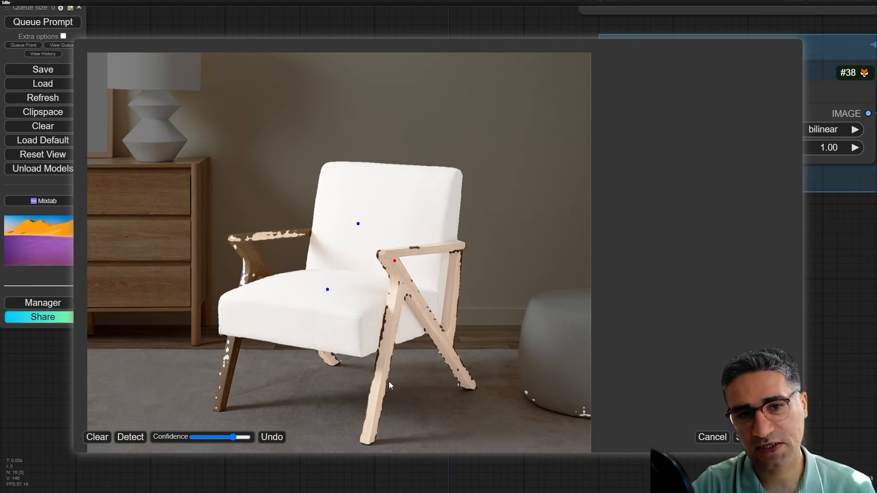
pyautogui.click(129, 442)
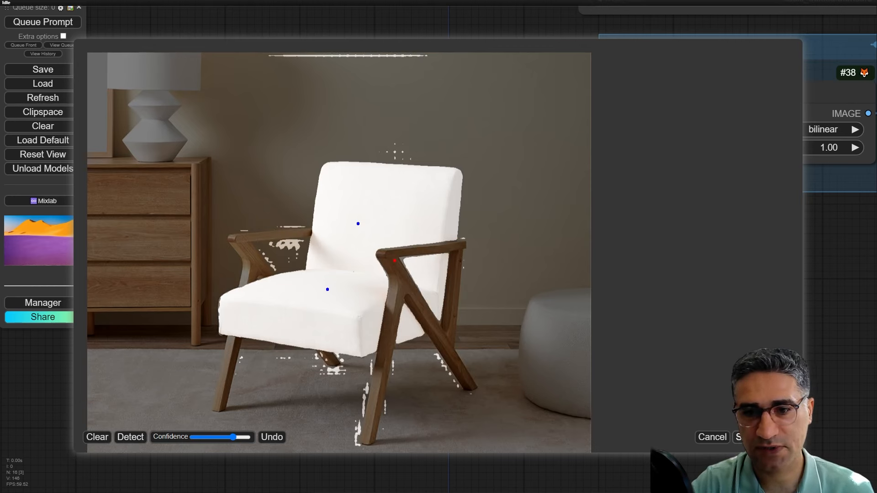
pyautogui.click(744, 437)
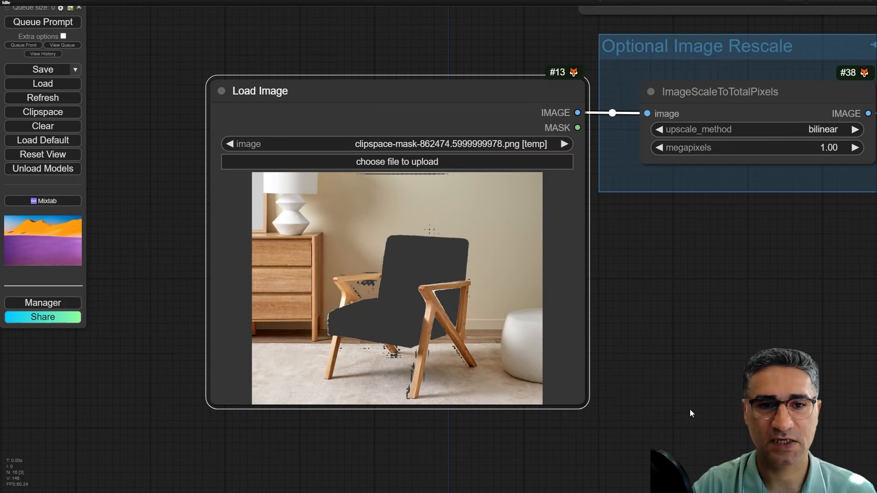
pyautogui.rightClick(424, 269)
pyautogui.click(454, 445)
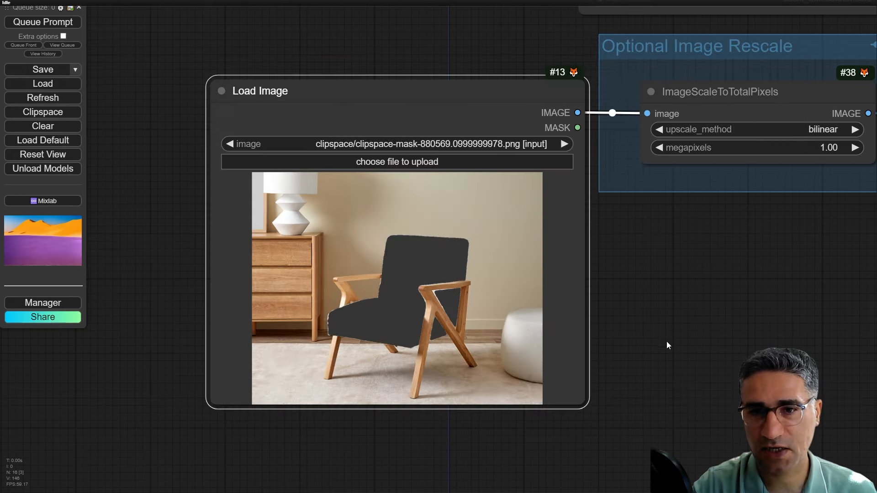
# Move the Load Image node from the start of the workflow to above the Positive prompt node.
pyautogui.scroll(-8, 548, 310)
pyautogui.scroll(-3, 555, 309)
pyautogui.moveTo(555, 309); pyautogui.dragTo(399, 369)
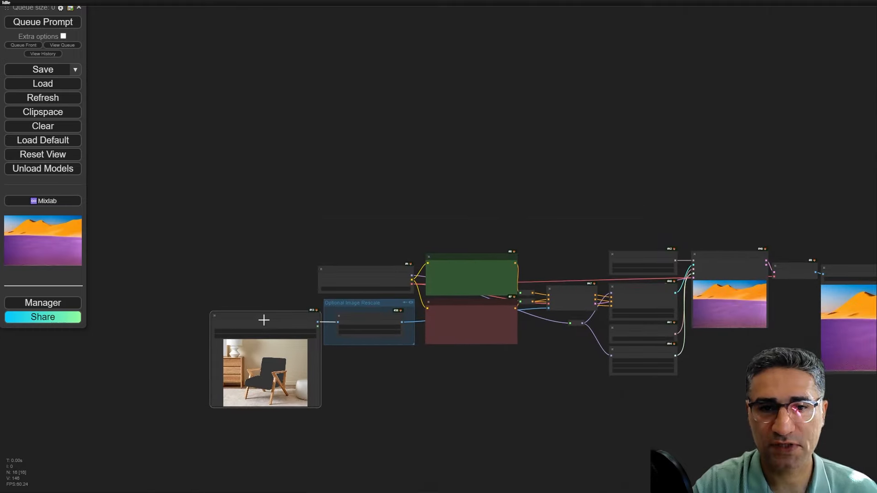
pyautogui.moveTo(264, 325); pyautogui.dragTo(522, 146)
pyautogui.scroll(2, 565, 119)
pyautogui.scroll(-2, 731, 355)
pyautogui.scroll(3, 783, 423)
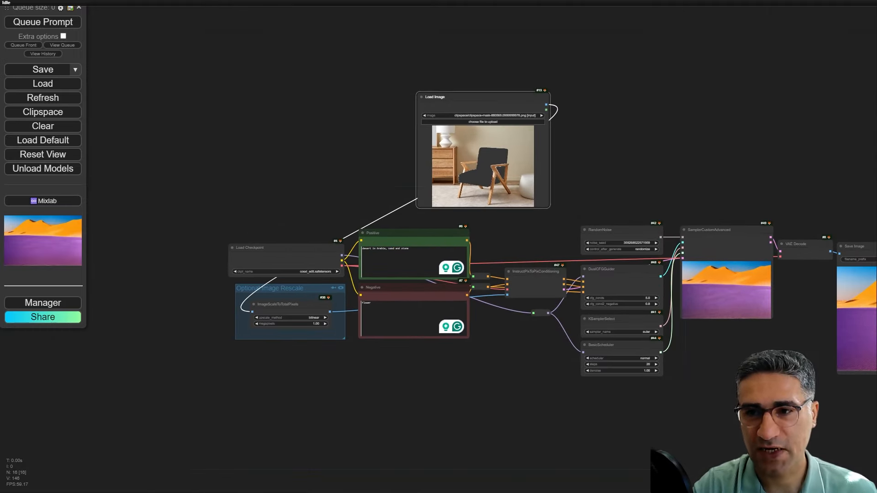
# Shift the noise, guider, sampler, scheduler and output nodes together to the right, away from InstructPixToPixConditioning.
pyautogui.scroll(3, 804, 423)
pyautogui.moveTo(804, 423); pyautogui.dragTo(658, 412)
pyautogui.scroll(3, 606, 315)
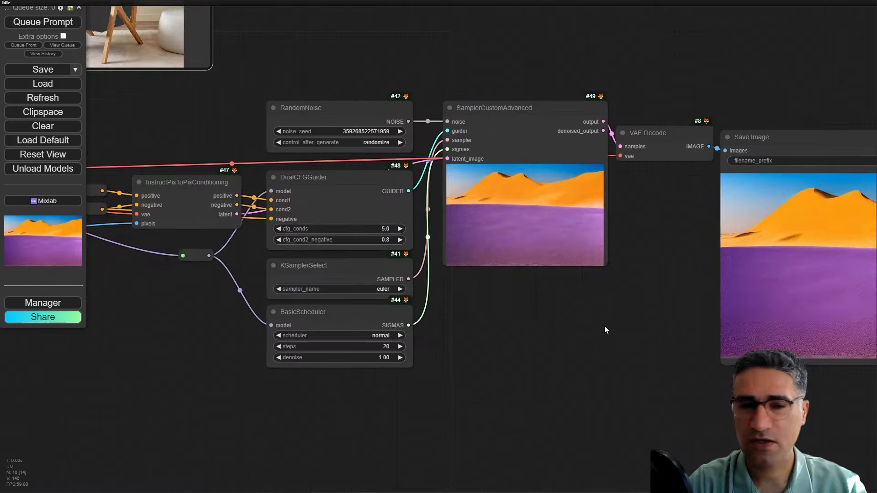
pyautogui.scroll(-3, 605, 325)
pyautogui.moveTo(616, 304); pyautogui.dragTo(582, 327)
pyautogui.moveTo(715, 102); pyautogui.dragTo(331, 491)
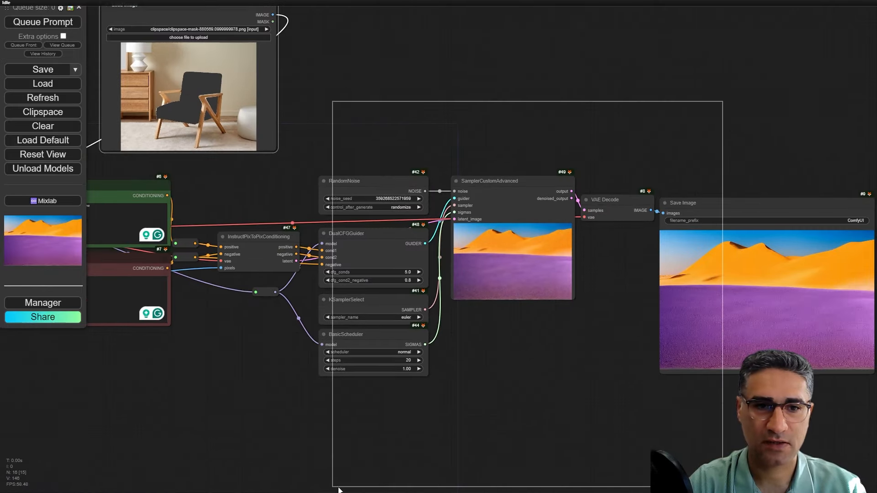
pyautogui.moveTo(369, 249); pyautogui.dragTo(525, 249)
# Move the InstructPixToPixConditioning node into the freed space before the guider and examine its inputs and outputs.
pyautogui.moveTo(235, 238); pyautogui.dragTo(348, 156)
pyautogui.scroll(10, 348, 152)
pyautogui.scroll(5, 348, 152)
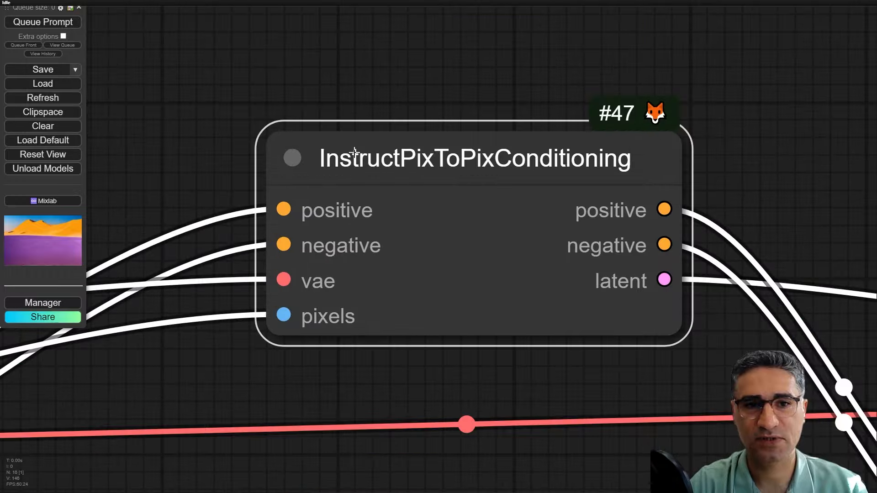
pyautogui.scroll(-10, 434, 149)
pyautogui.moveTo(458, 188); pyautogui.dragTo(437, 253)
# Spread the nodes apart by moving RandomNoise up and DualCFGGuider down, and nudge InstructPixToPixConditioning slightly.
pyautogui.moveTo(712, 192); pyautogui.dragTo(658, 16)
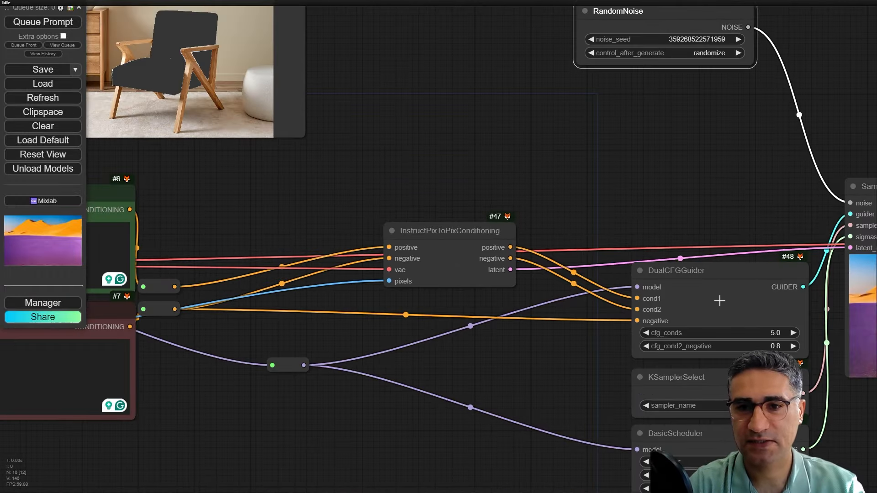
pyautogui.moveTo(718, 300); pyautogui.dragTo(699, 377)
pyautogui.moveTo(608, 179); pyautogui.dragTo(606, 167)
pyautogui.moveTo(423, 241)
pyautogui.mouseDown()
pyautogui.moveTo(467, 209)
pyautogui.moveTo(417, 237)
pyautogui.mouseUp()
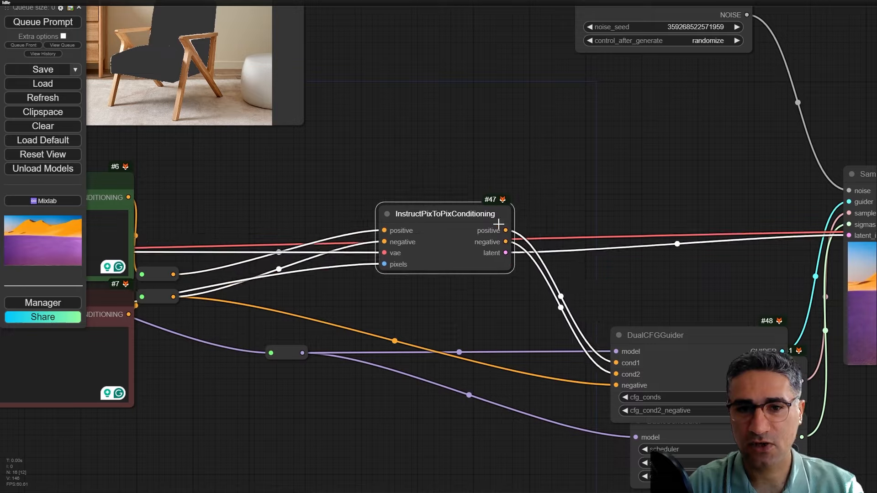
# Move the DualCFGGuider, KSamplerSelect and BasicScheduler nodes down together to clear space below InstructPixToPixConditioning.
pyautogui.scroll(7, 500, 226)
pyautogui.scroll(-7, 457, 245)
pyautogui.moveTo(638, 300); pyautogui.dragTo(632, 198)
pyautogui.scroll(1, 637, 297)
pyautogui.click(623, 268)
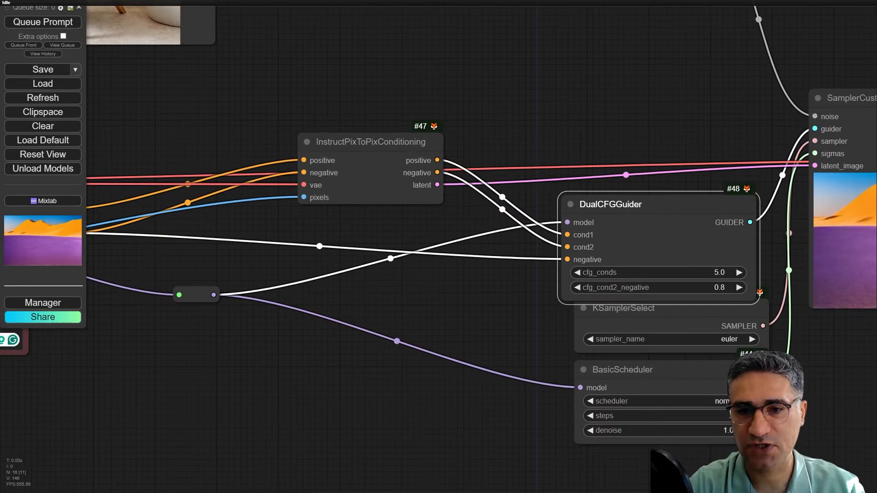
pyautogui.moveTo(680, 469); pyautogui.dragTo(615, 387)
pyautogui.moveTo(657, 224); pyautogui.dragTo(629, 290)
pyautogui.click(502, 224)
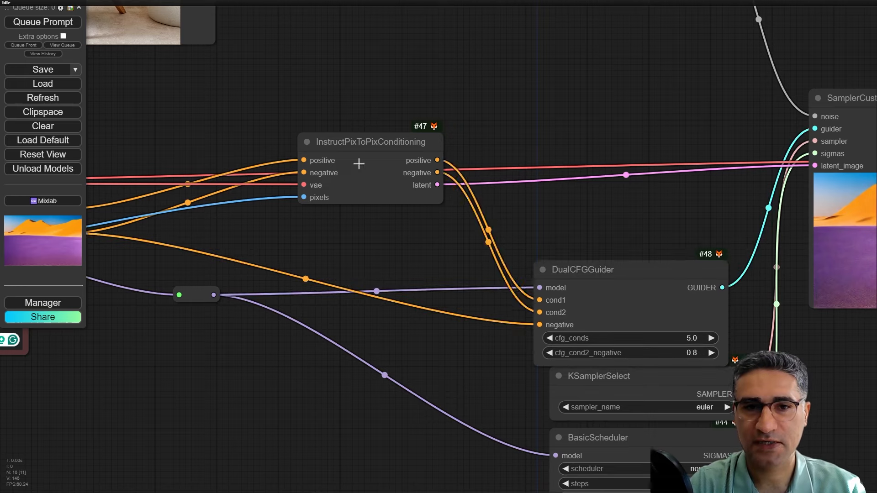
# Move InstructPixToPixConditioning closer to the guider and RandomNoise up and to the right, leaving room between them.
pyautogui.moveTo(360, 164); pyautogui.dragTo(473, 147)
pyautogui.moveTo(626, 81); pyautogui.dragTo(312, 105)
pyautogui.scroll(3, 547, 123)
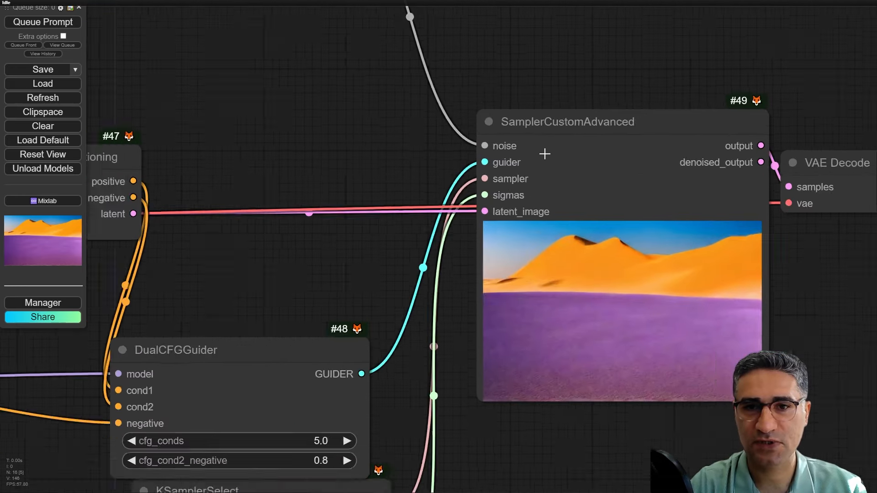
pyautogui.scroll(-3, 544, 154)
pyautogui.moveTo(447, 137); pyautogui.dragTo(578, 160)
pyautogui.scroll(-3, 682, 222)
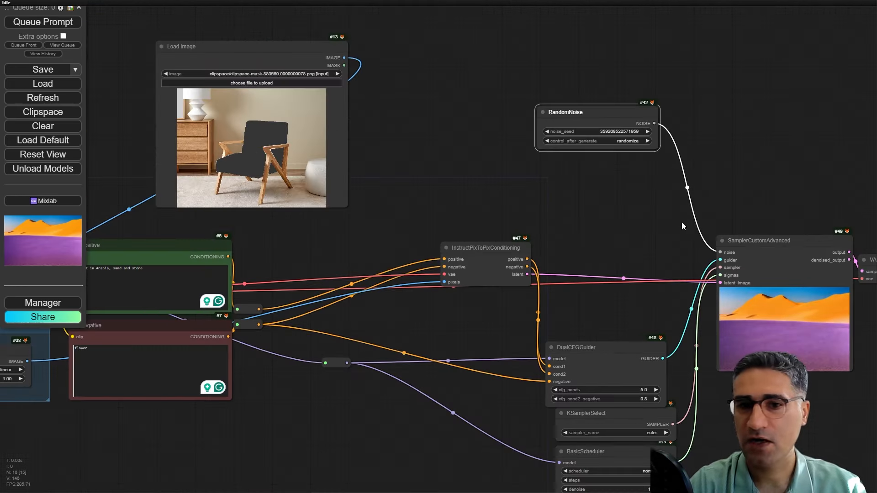
pyautogui.scroll(3, 562, 212)
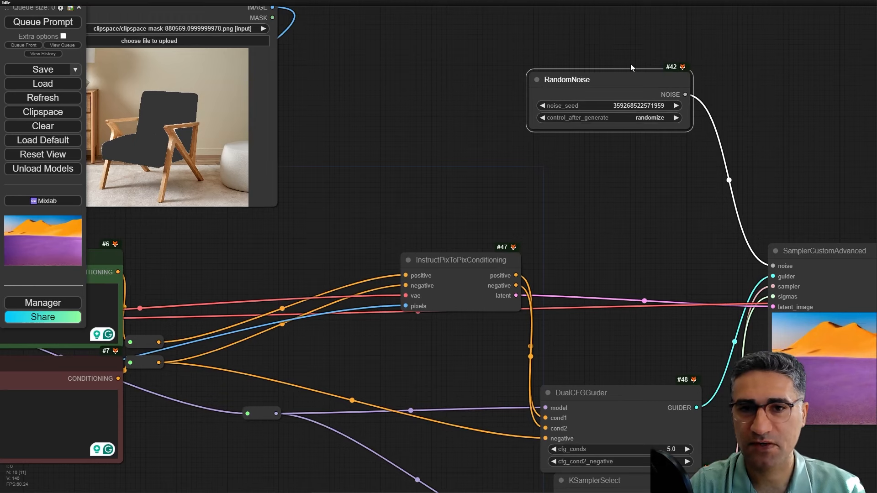
pyautogui.moveTo(631, 75); pyautogui.dragTo(697, 28)
# Add an InpaintModelConditioning node from the conditioning inpaint category in the free space below RandomNoise.
pyautogui.rightClick(572, 139)
pyautogui.click(592, 142)
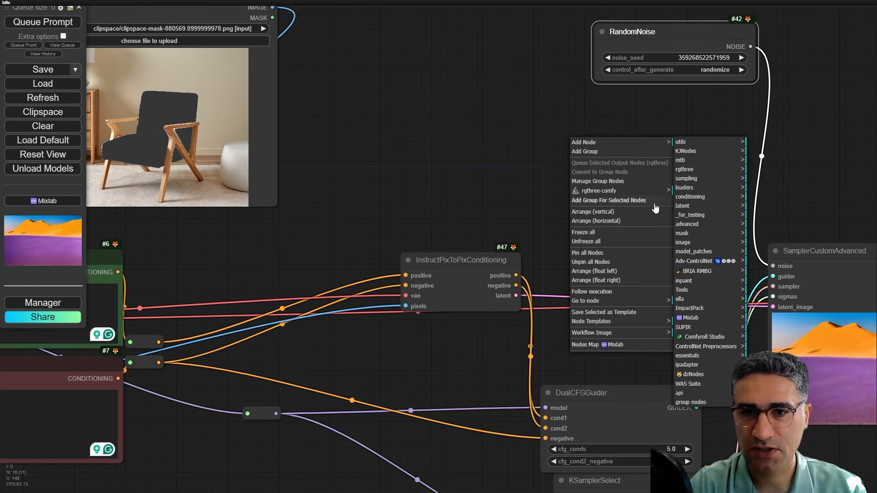
pyautogui.click(689, 198)
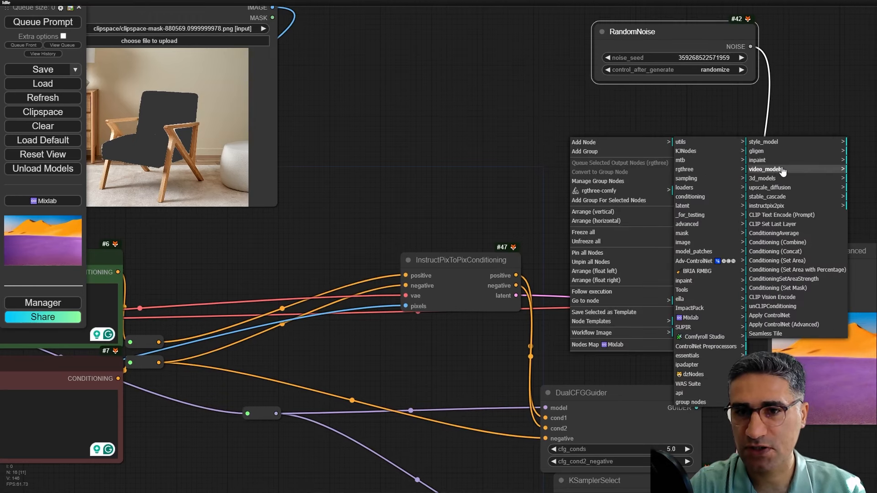
pyautogui.click(782, 161)
pyautogui.click(839, 142)
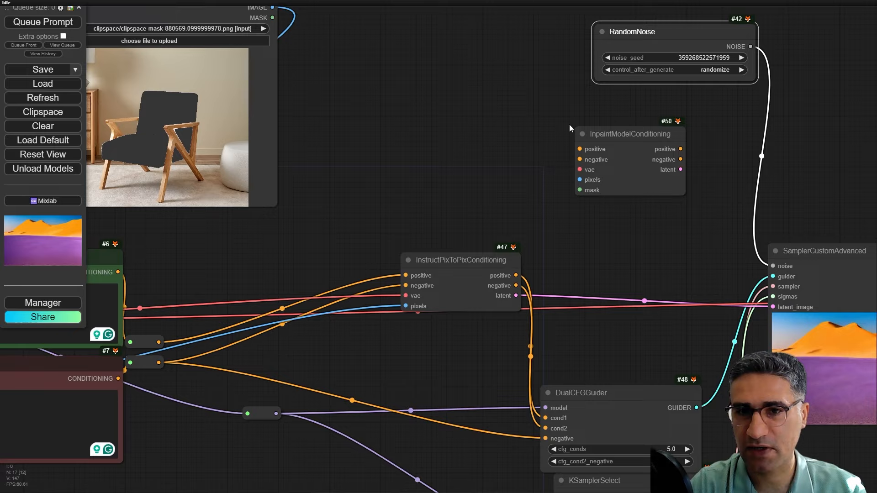
pyautogui.click(633, 137)
pyautogui.scroll(7, 580, 158)
pyautogui.scroll(-10, 606, 132)
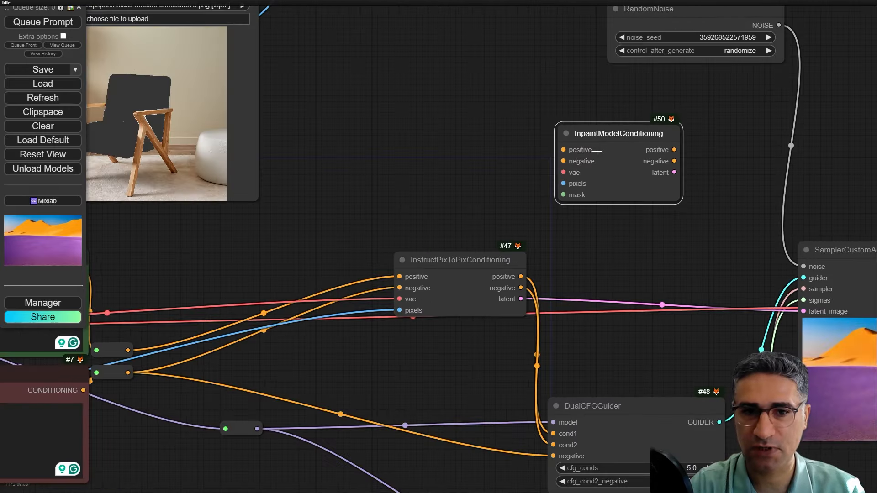
pyautogui.moveTo(484, 184); pyautogui.dragTo(494, 187)
pyautogui.scroll(5, 458, 228)
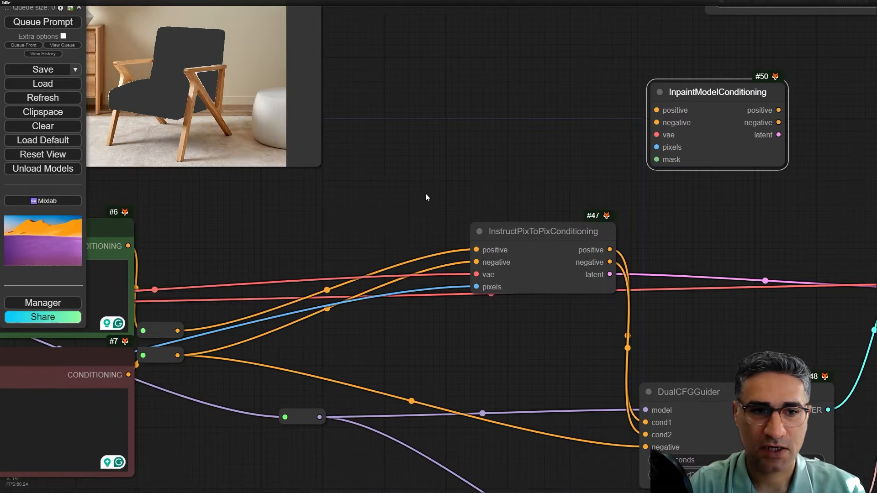
# Connect the Load Image node's IMAGE and MASK outputs to the pixels and mask inputs of InpaintModelConditioning.
pyautogui.moveTo(196, 242); pyautogui.dragTo(511, 177)
pyautogui.scroll(-5, 515, 167)
pyautogui.moveTo(669, 15); pyautogui.dragTo(549, 115)
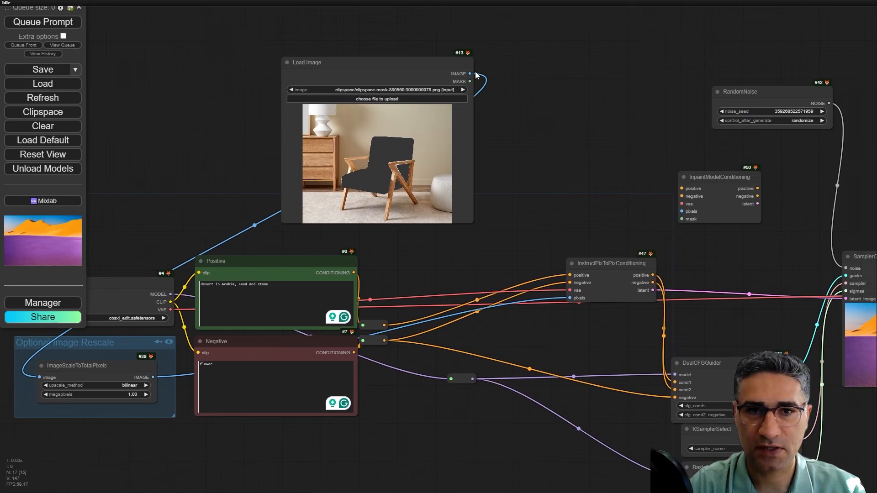
pyautogui.moveTo(470, 73); pyautogui.dragTo(682, 211)
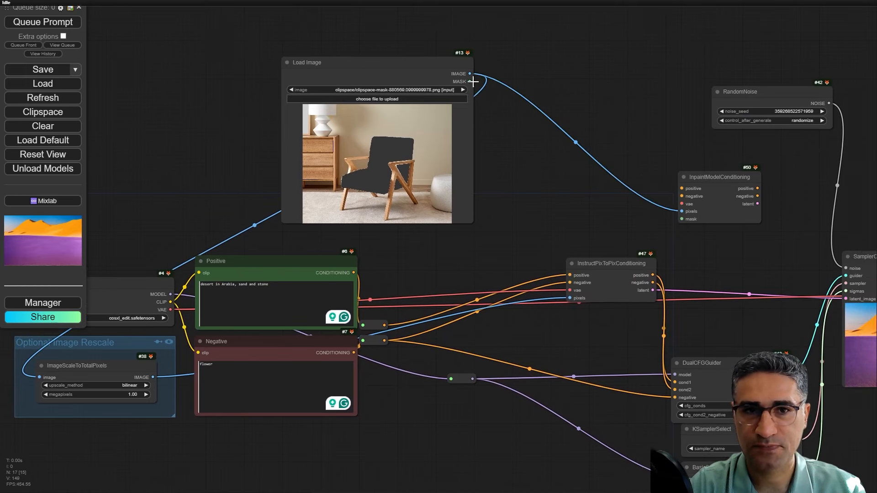
pyautogui.moveTo(471, 82); pyautogui.dragTo(680, 219)
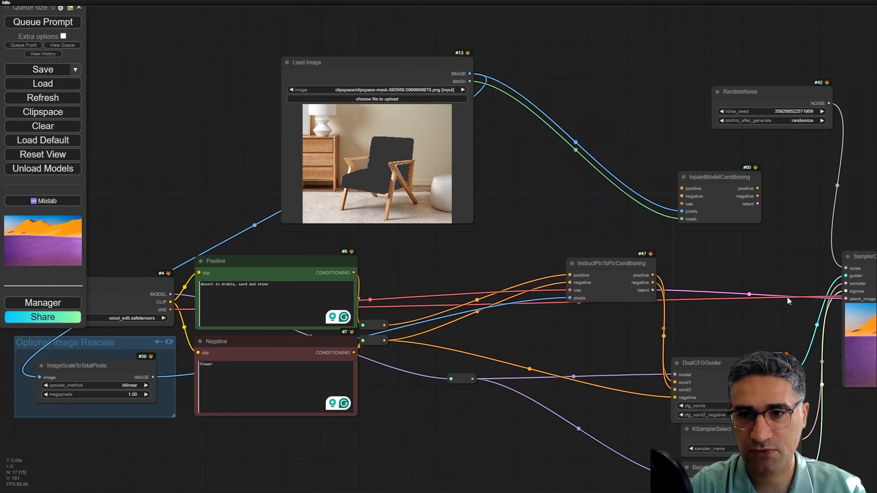
# Route the checkpoint's VAE link through a reroute node to the vae inputs of InpaintModelConditioning and VAE Decode.
pyautogui.moveTo(782, 246); pyautogui.dragTo(582, 216)
pyautogui.moveTo(660, 226); pyautogui.dragTo(354, 135)
pyautogui.hotkey('shift', 'r')
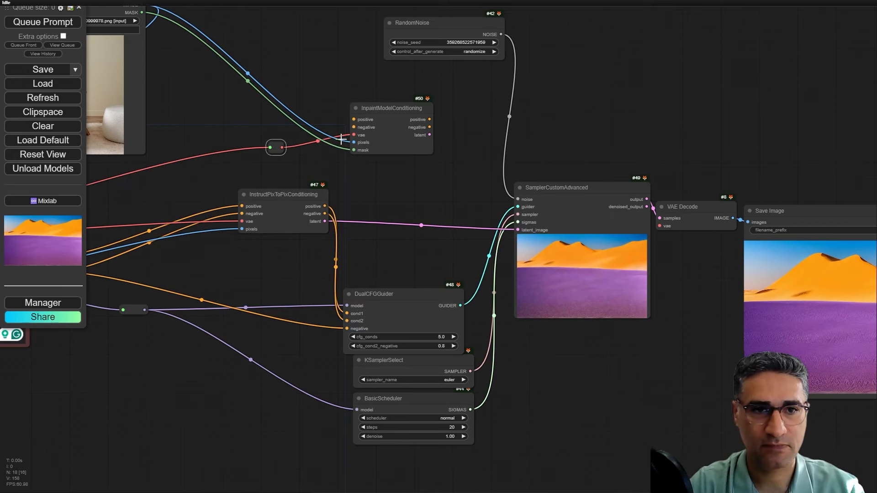
pyautogui.moveTo(283, 147); pyautogui.dragTo(660, 226)
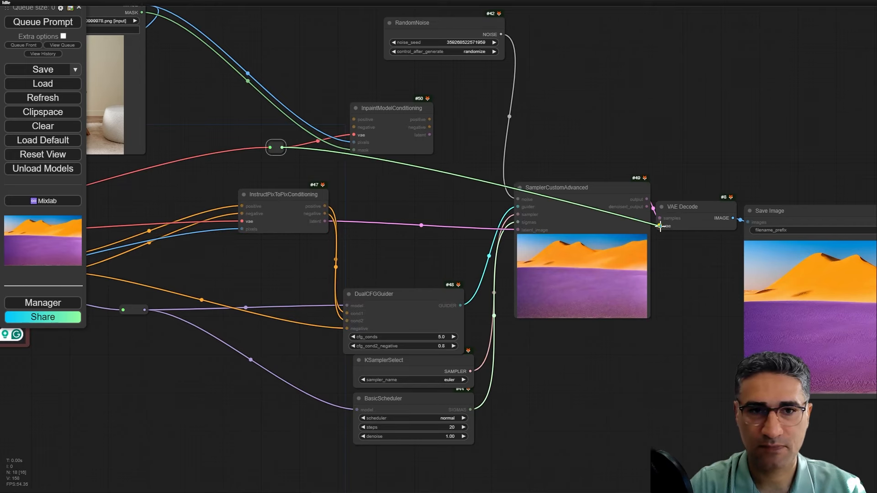
# Connect InstructPixToPixConditioning's positive and negative outputs to the matching inputs of InpaintModelConditioning.
pyautogui.scroll(3, 326, 161)
pyautogui.moveTo(362, 246); pyautogui.dragTo(405, 119)
pyautogui.moveTo(362, 258); pyautogui.dragTo(405, 131)
# Adjust the position of the InpaintModelConditioning node and examine its positive, negative and latent outputs.
pyautogui.moveTo(519, 144); pyautogui.dragTo(547, 142)
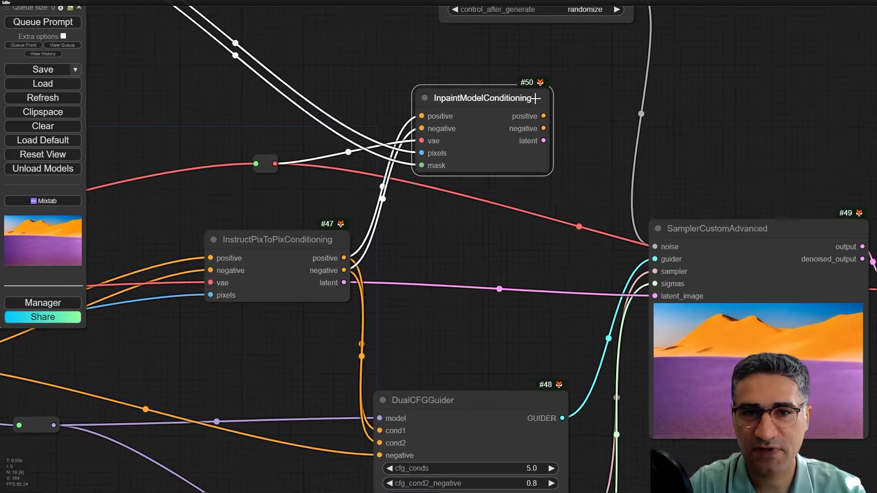
pyautogui.scroll(5, 532, 114)
pyautogui.scroll(5, 523, 123)
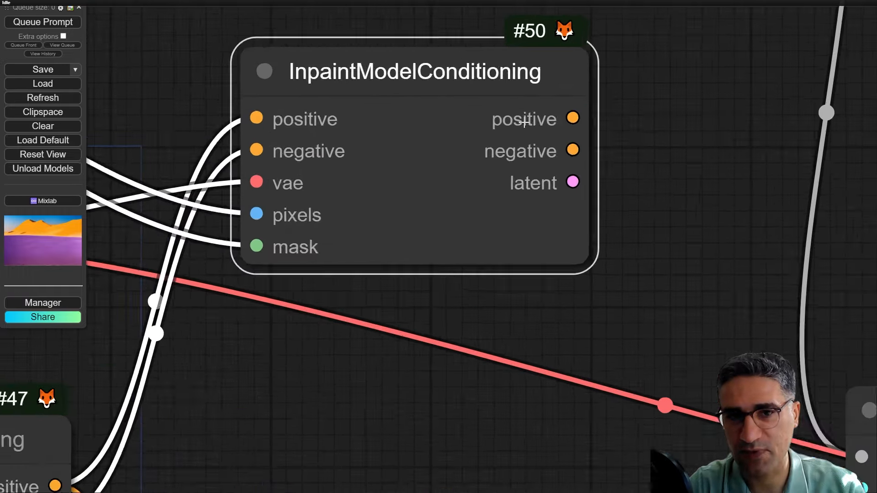
pyautogui.scroll(-5, 528, 129)
pyautogui.moveTo(490, 182); pyautogui.dragTo(467, 211)
pyautogui.scroll(5, 509, 186)
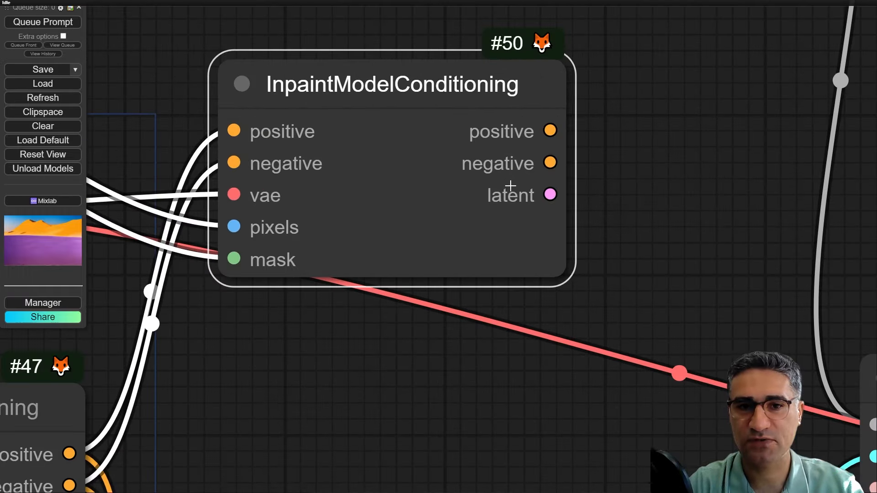
# Connect InpaintModelConditioning's latent output to the latent_image input of SamplerCustomAdvanced, replacing the InstructPixToPixConditioning latent link.
pyautogui.scroll(-10, 519, 196)
pyautogui.moveTo(544, 224); pyautogui.dragTo(519, 182)
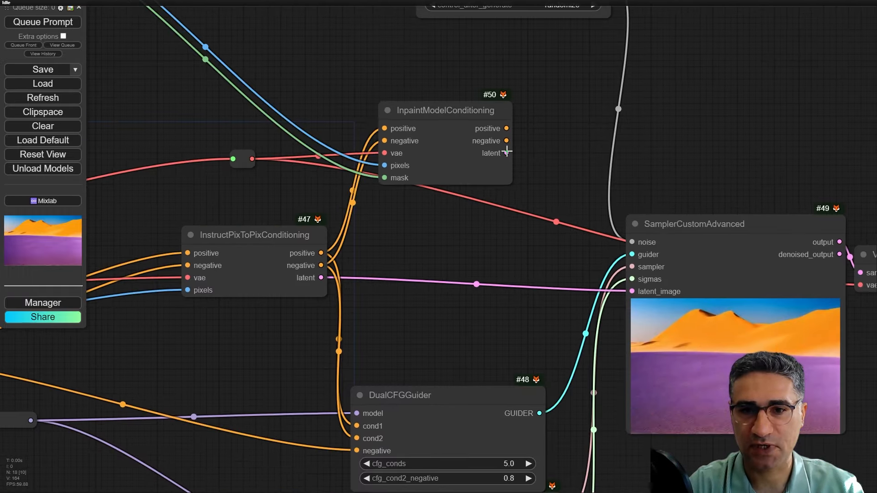
pyautogui.moveTo(506, 153); pyautogui.dragTo(635, 291)
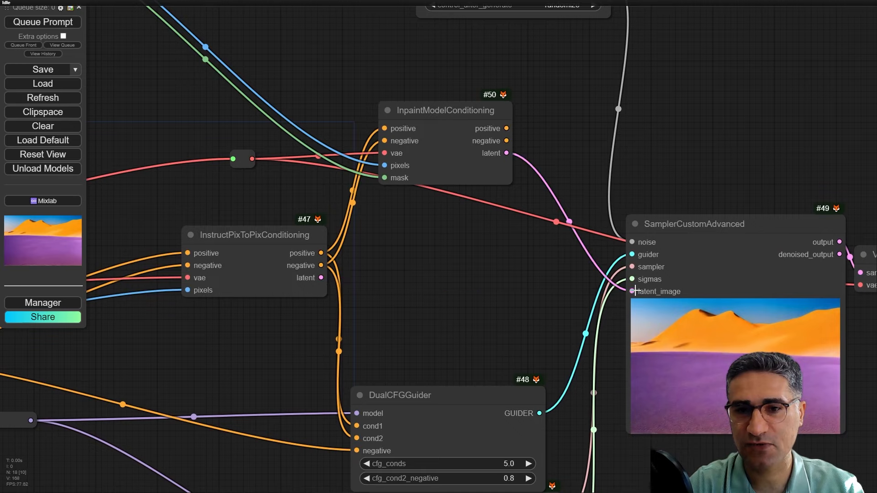
pyautogui.click(734, 227)
pyautogui.scroll(-8, 520, 275)
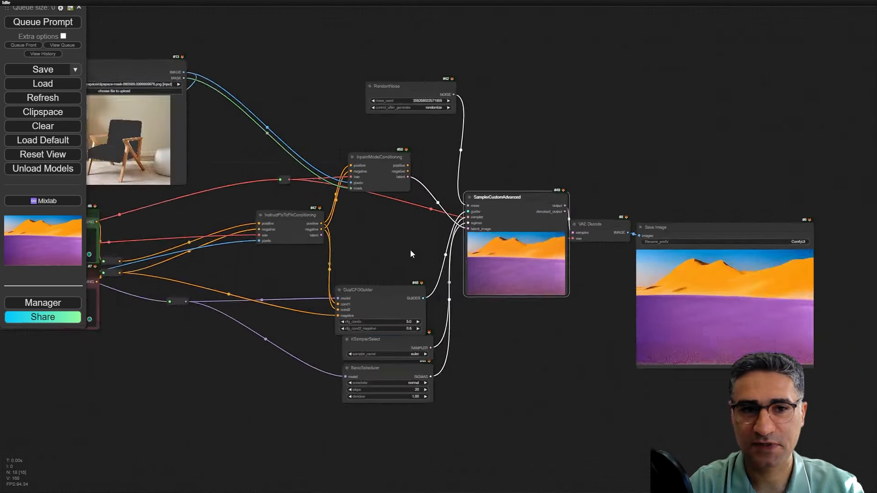
# Replace the positive prompt with "mad of leather" and queue the workflow.
pyautogui.moveTo(410, 254); pyautogui.dragTo(764, 247)
pyautogui.scroll(7, 295, 185)
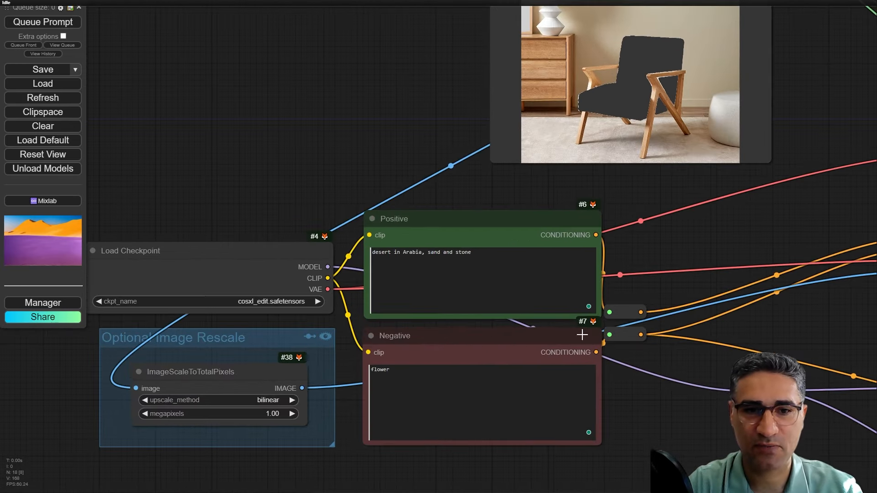
pyautogui.tripleClick(512, 256)
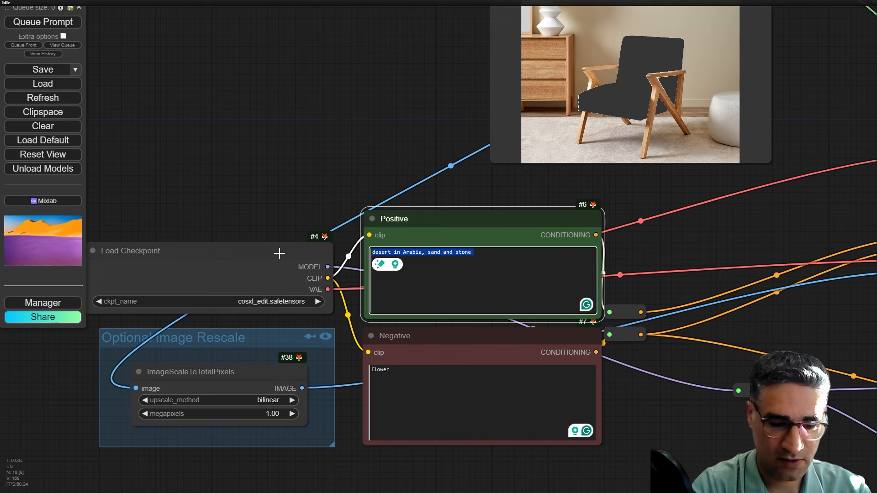
pyautogui.write('mad')
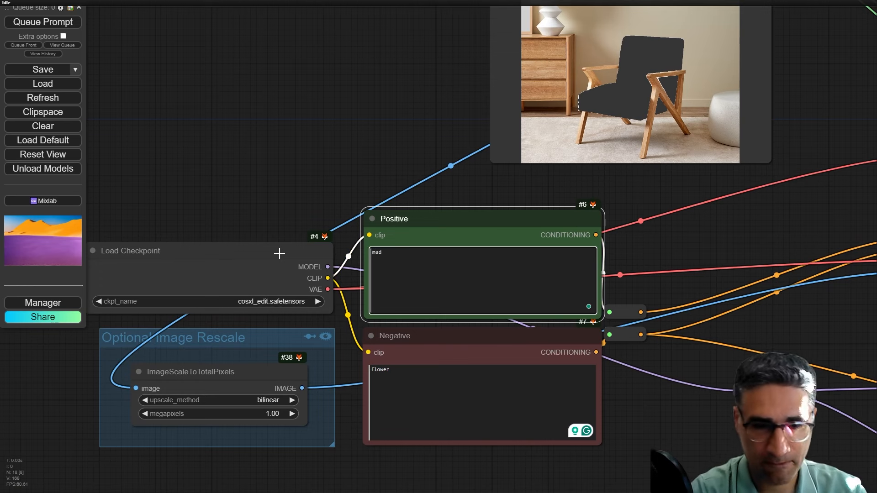
pyautogui.write(' of leather')
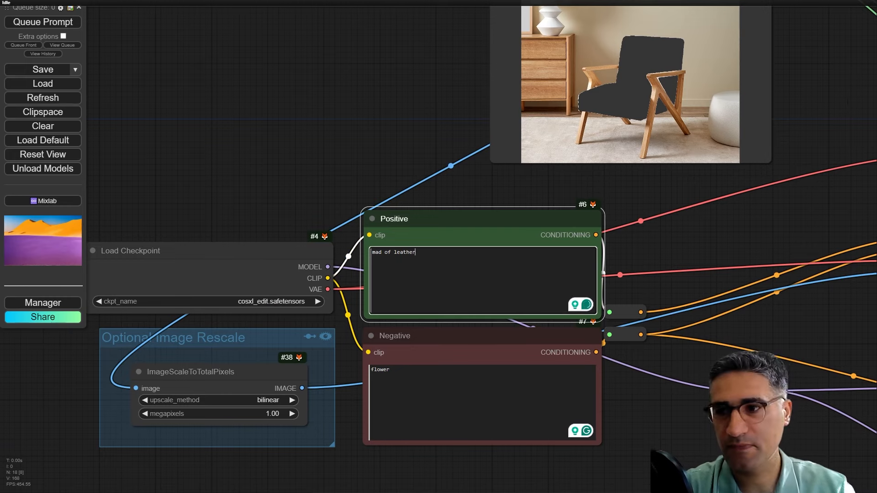
pyautogui.click(723, 182)
pyautogui.hotkey('ctrl', 'Return')
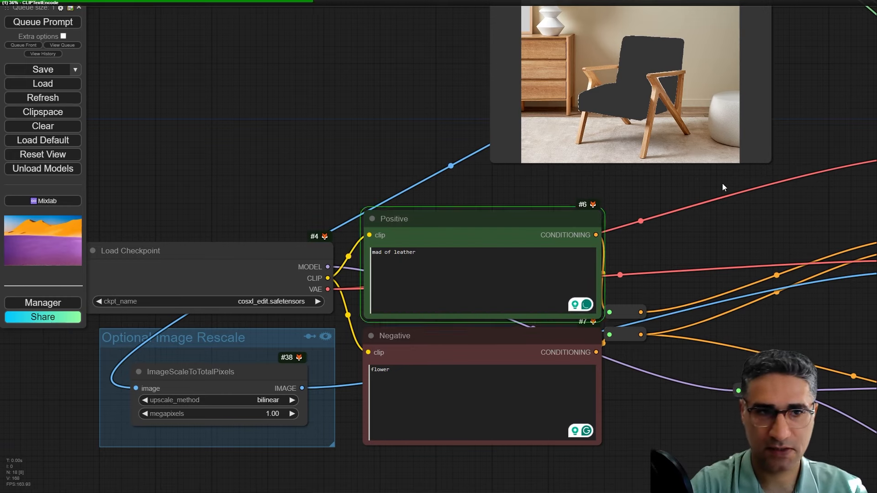
# Examine the leather armchair in the SamplerCustomAdvanced preview while it generates, and inspect the finished picture in the Save Image node.
pyautogui.scroll(-5, 736, 226)
pyautogui.moveTo(736, 227); pyautogui.dragTo(347, 211)
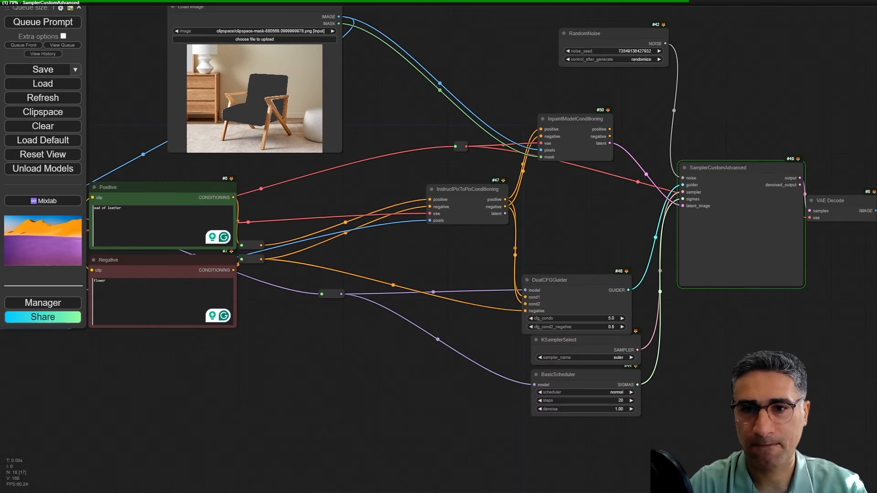
pyautogui.moveTo(810, 360); pyautogui.dragTo(623, 337)
pyautogui.scroll(10, 529, 205)
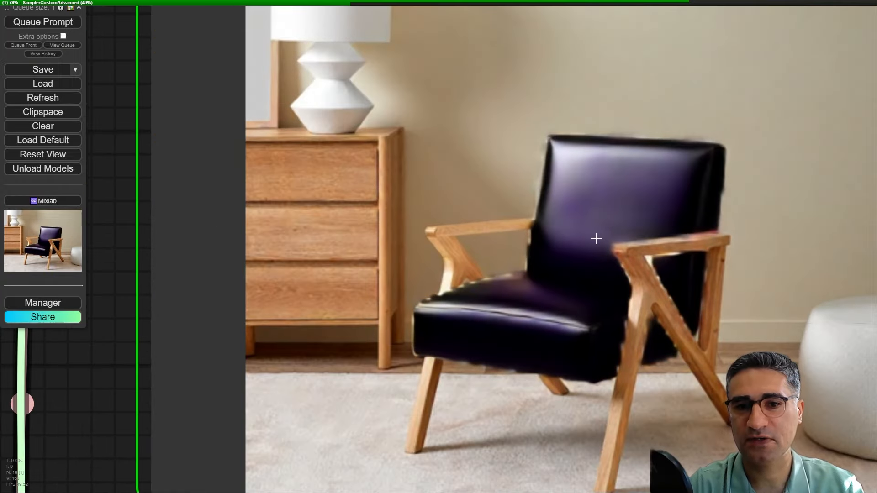
pyautogui.scroll(-8, 581, 238)
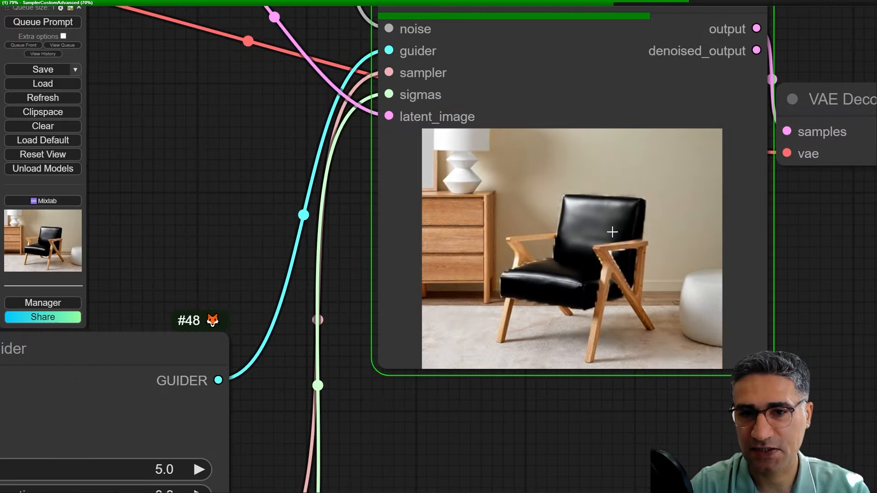
pyautogui.scroll(-9, 528, 178)
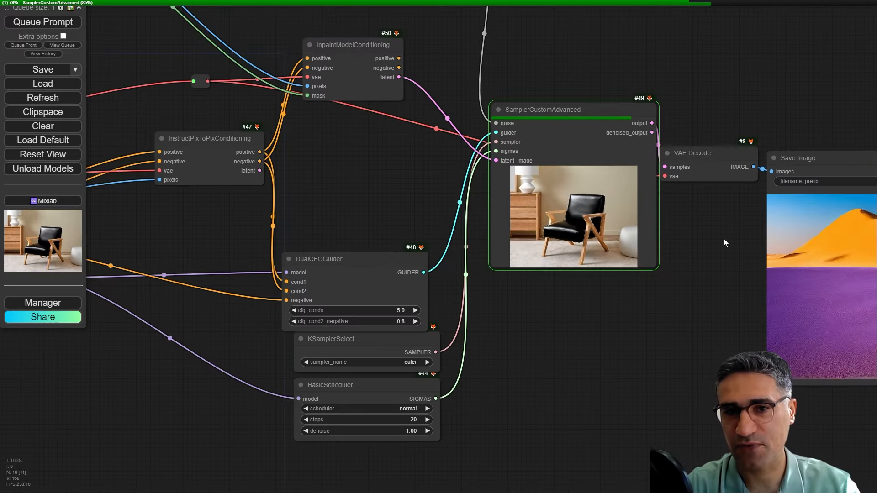
pyautogui.scroll(6, 572, 209)
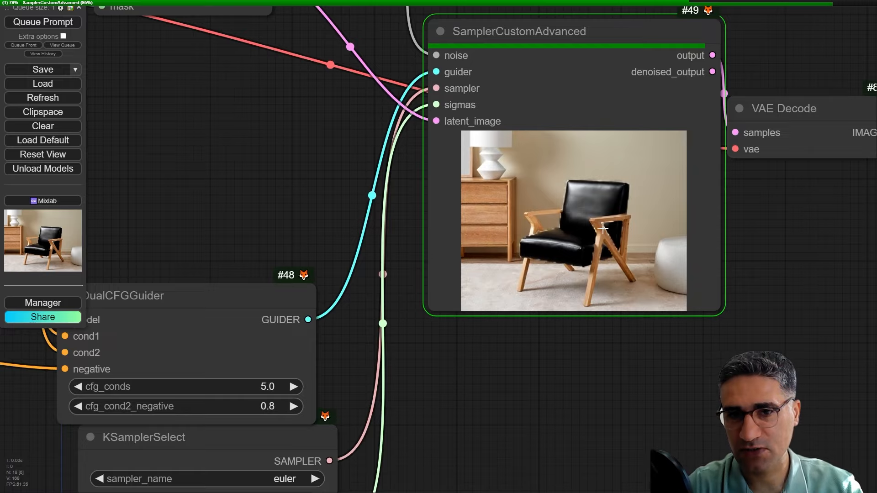
pyautogui.scroll(-4, 561, 228)
pyautogui.moveTo(662, 290); pyautogui.dragTo(315, 207)
pyautogui.scroll(6, 600, 234)
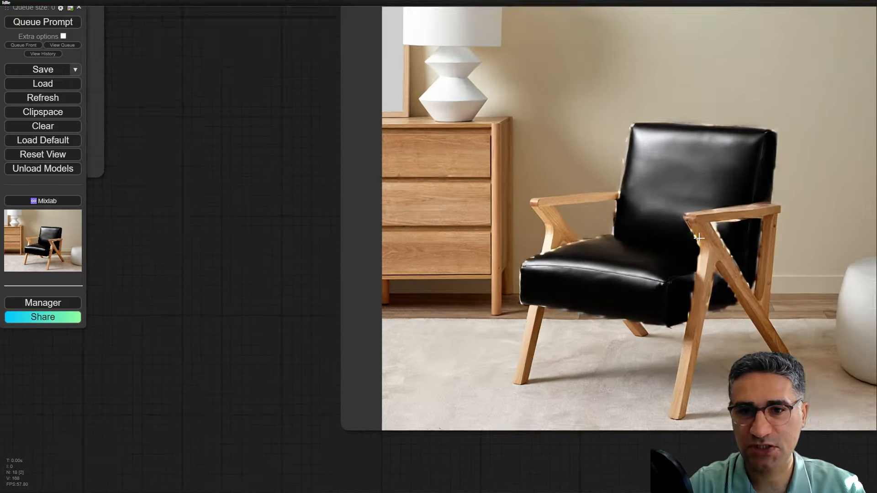
pyautogui.scroll(3, 660, 167)
pyautogui.scroll(-8, 605, 205)
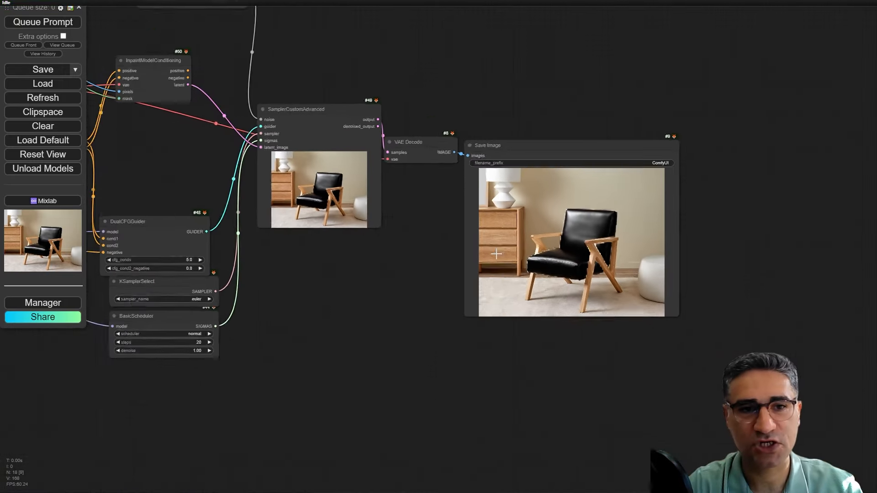
# Insert "green" before "leather" in the positive prompt and queue the workflow.
pyautogui.scroll(-1, 496, 254)
pyautogui.moveTo(349, 318); pyautogui.dragTo(688, 380)
pyautogui.moveTo(550, 247); pyautogui.dragTo(870, 247)
pyautogui.scroll(12, 414, 201)
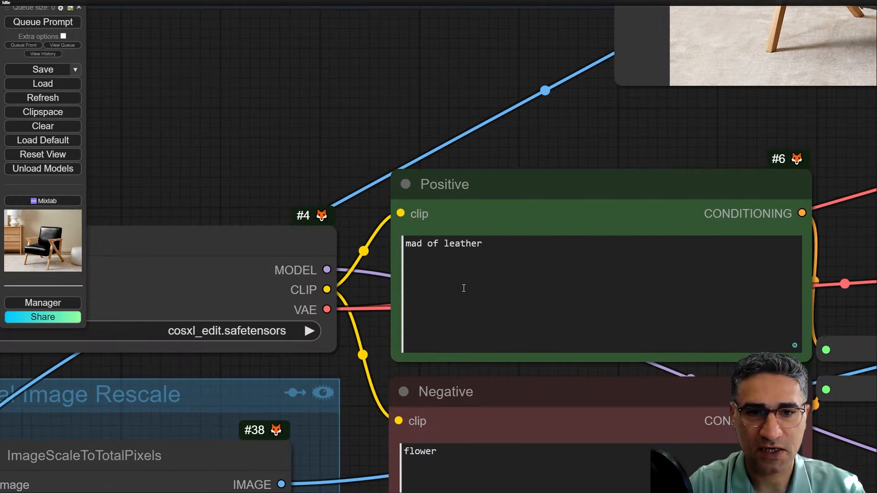
pyautogui.click(443, 243)
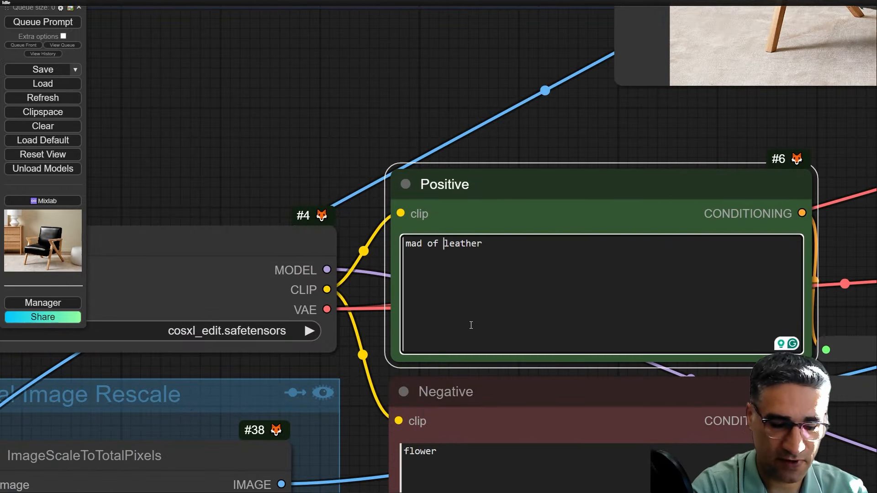
pyautogui.write('green')
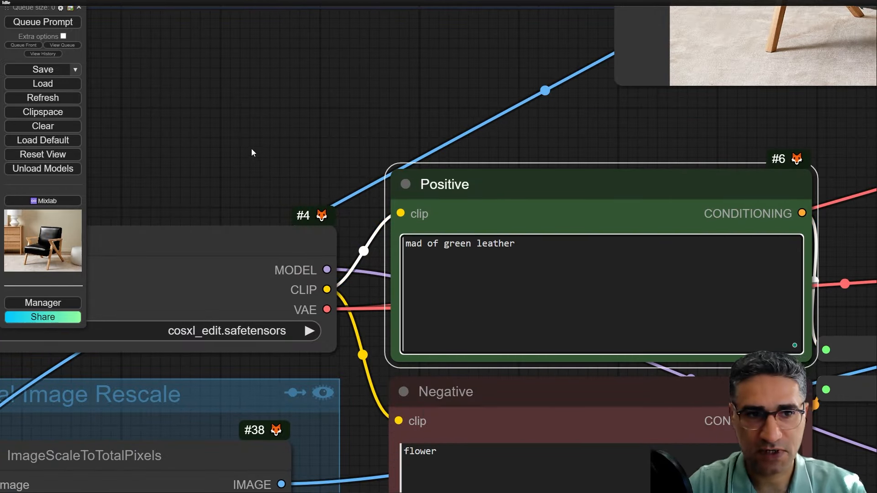
pyautogui.click(261, 122)
pyautogui.hotkey('ctrl', 'Return')
# Examine the seat and backrest of the green leather armchair in the SamplerCustomAdvanced preview during generation.
pyautogui.scroll(-7, 519, 180)
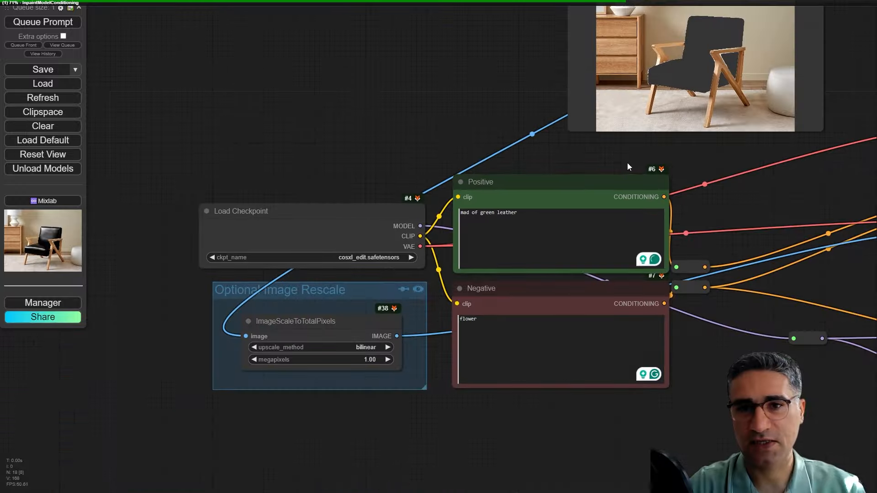
pyautogui.moveTo(845, 201); pyautogui.dragTo(447, 165)
pyautogui.scroll(-1, 683, 192)
pyautogui.moveTo(823, 270); pyautogui.dragTo(285, 187)
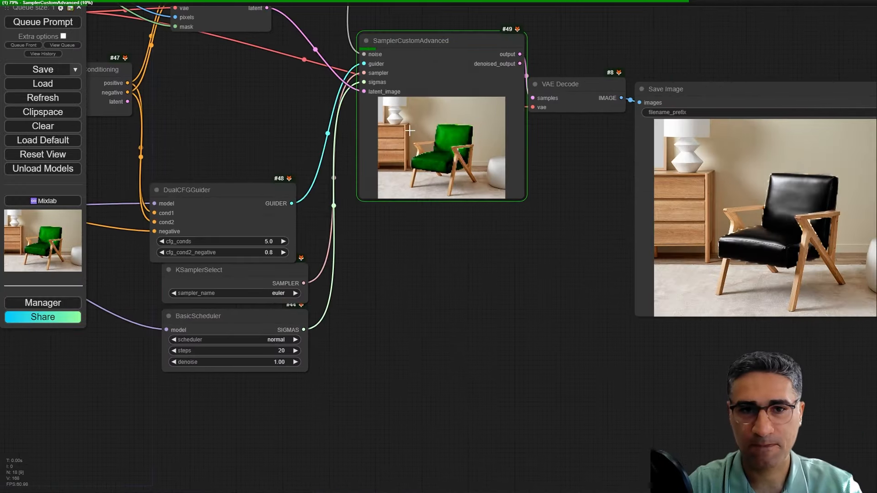
pyautogui.scroll(8, 410, 131)
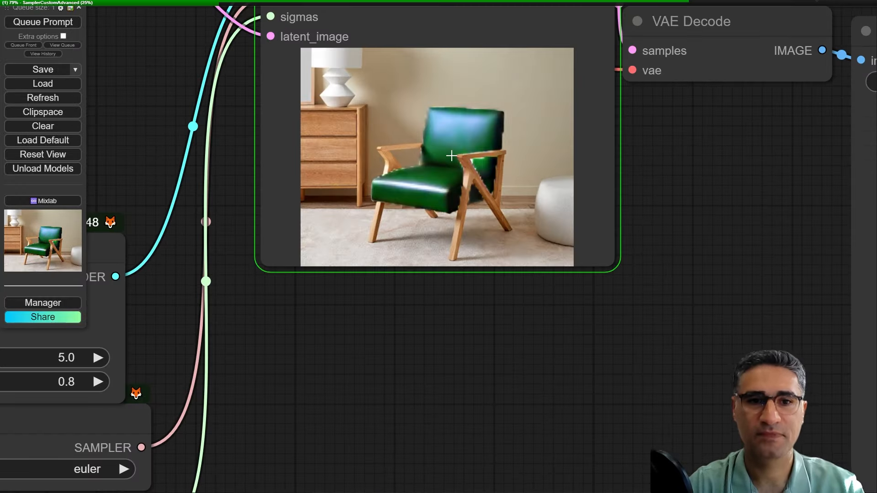
pyautogui.scroll(6, 448, 172)
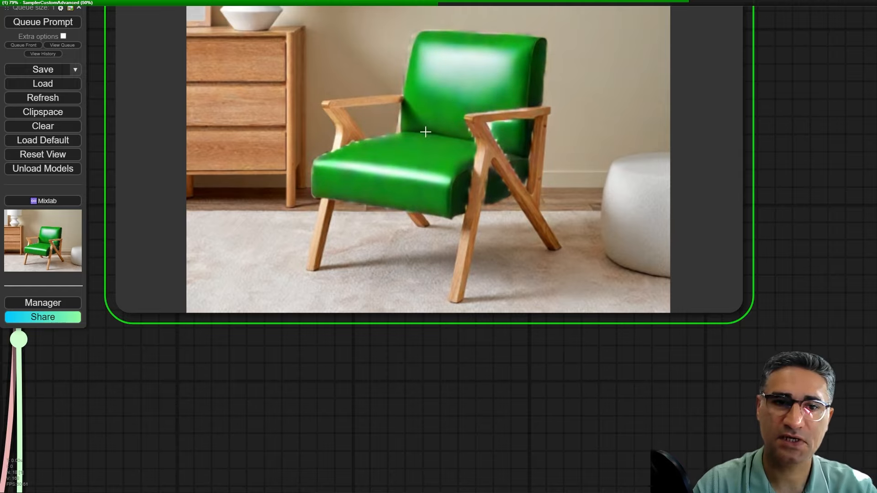
pyautogui.scroll(-12, 509, 206)
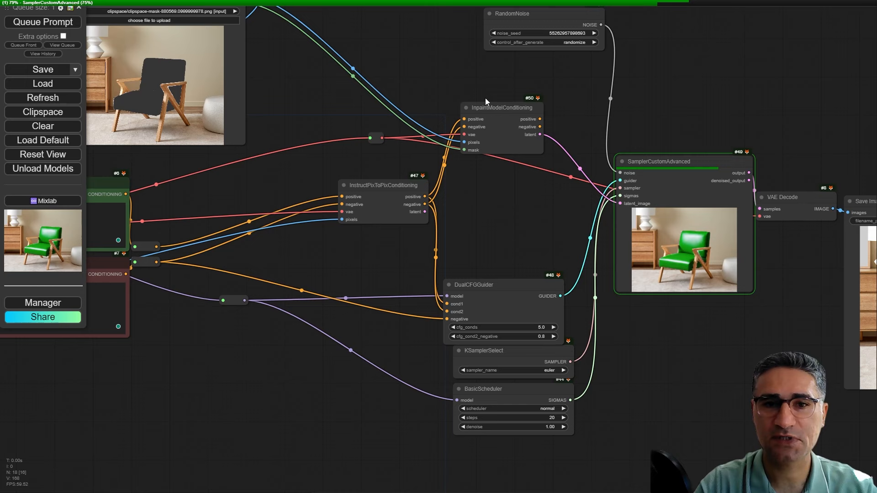
# Move the InpaintModelConditioning node slightly down and closer to the SamplerCustomAdvanced node.
pyautogui.moveTo(503, 103); pyautogui.dragTo(518, 124)
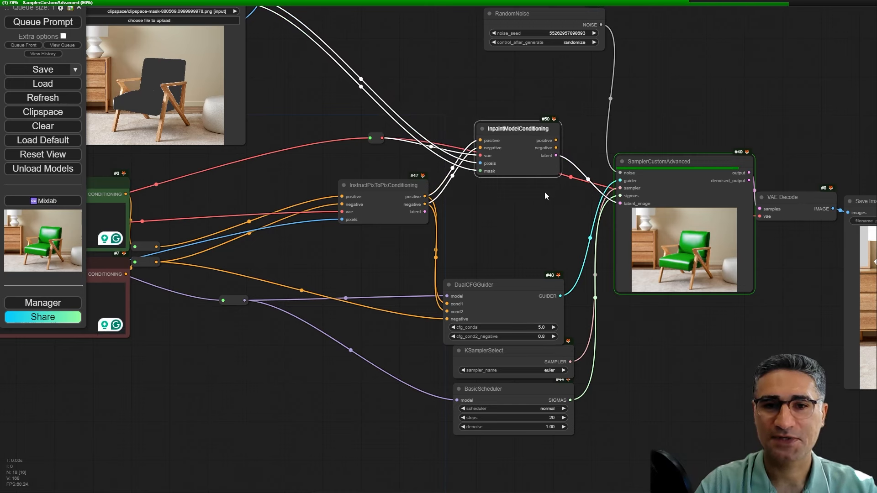
pyautogui.moveTo(649, 347); pyautogui.dragTo(297, 295)
pyautogui.scroll(3, 640, 245)
pyautogui.scroll(1, 640, 246)
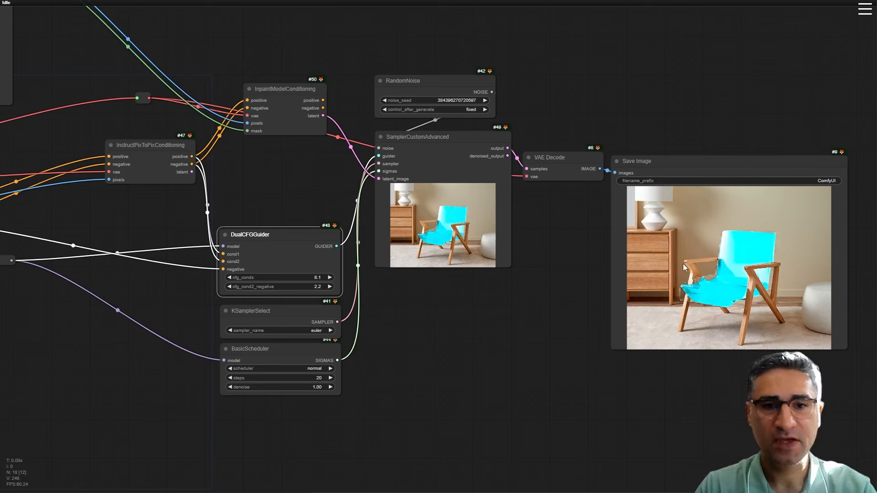
# Set cfg_cond2_negative on the DualCFGGuider node to 4.1 and queue the workflow.
pyautogui.scroll(10, 364, 280)
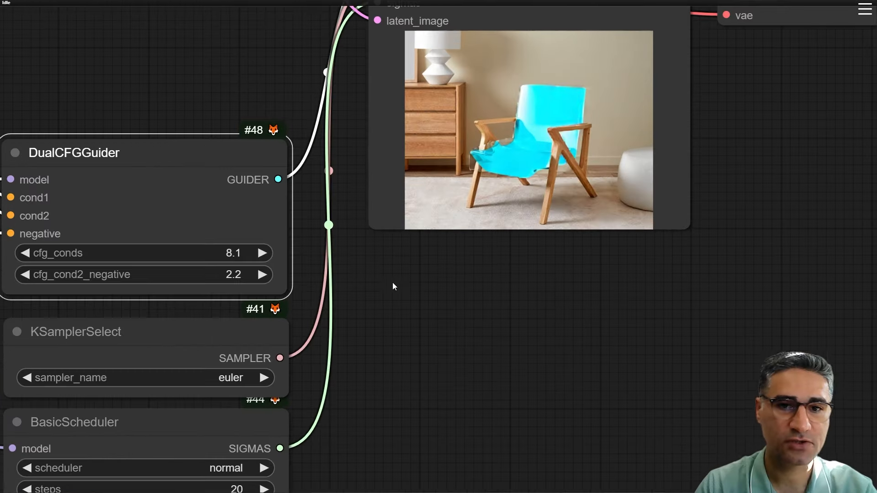
pyautogui.scroll(-5, 517, 203)
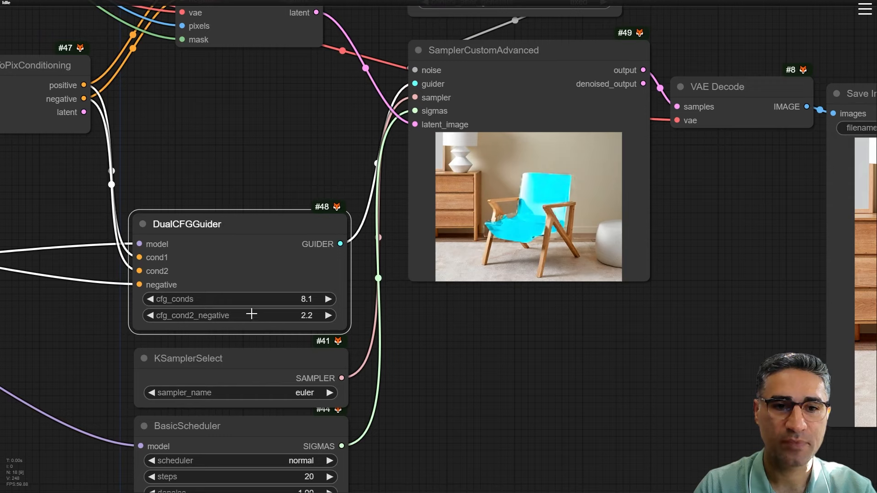
pyautogui.scroll(5, 473, 229)
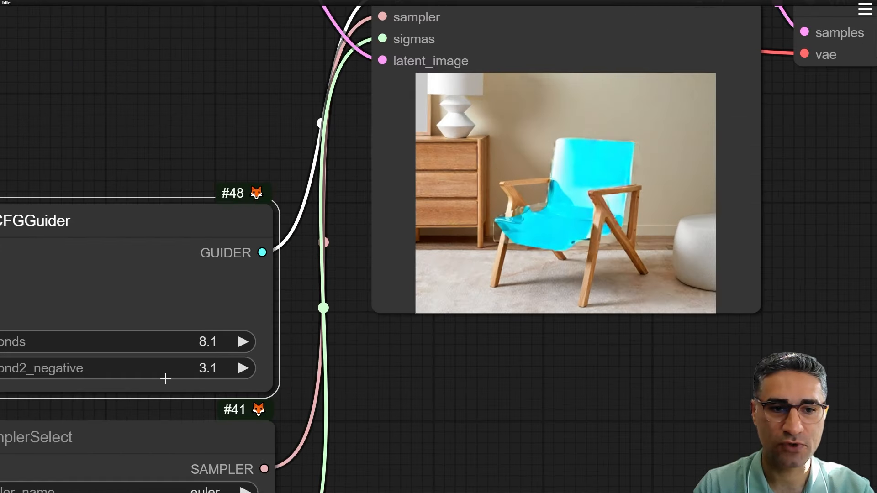
pyautogui.rightClick(534, 187)
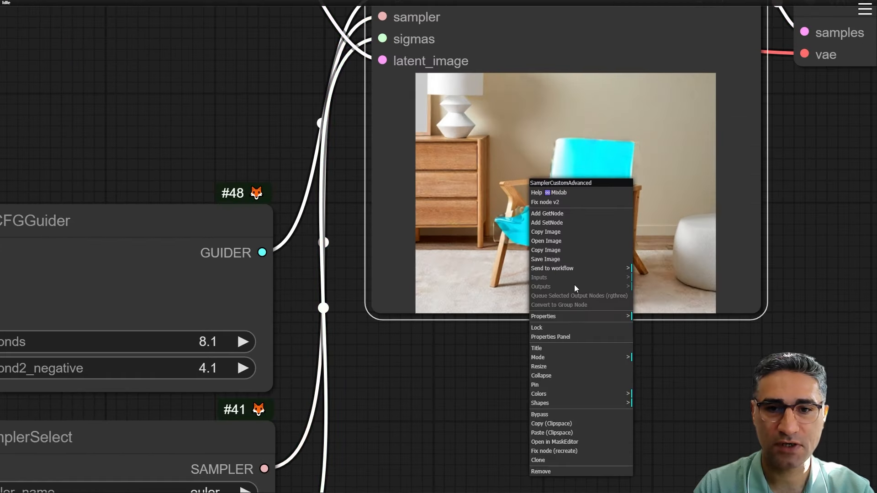
pyautogui.click(373, 380)
pyautogui.hotkey('ctrl', 'Return')
# Examine how the glass chair develops in the SamplerCustomAdvanced preview with the new guidance value.
pyautogui.scroll(-5, 413, 351)
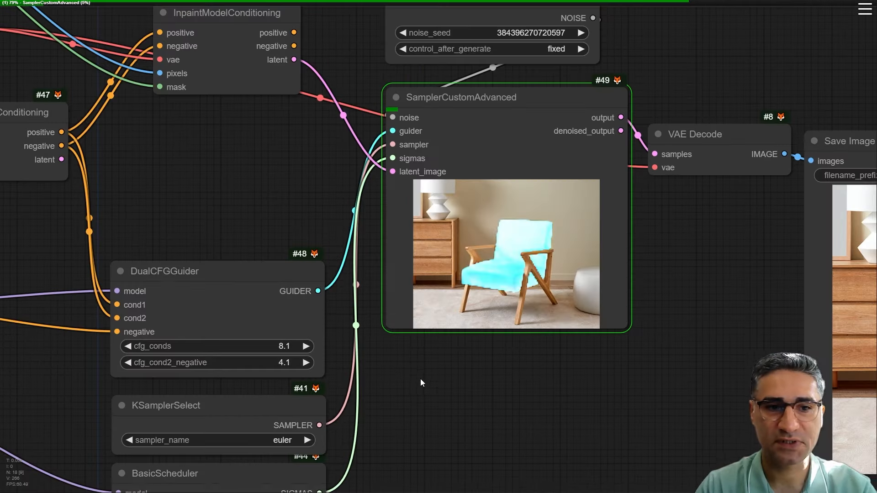
pyautogui.moveTo(420, 380); pyautogui.dragTo(563, 290)
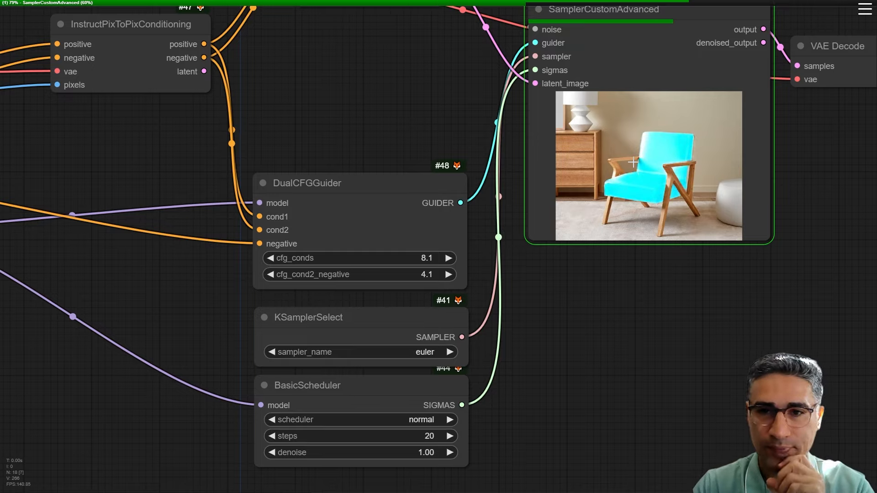
pyautogui.scroll(11, 660, 161)
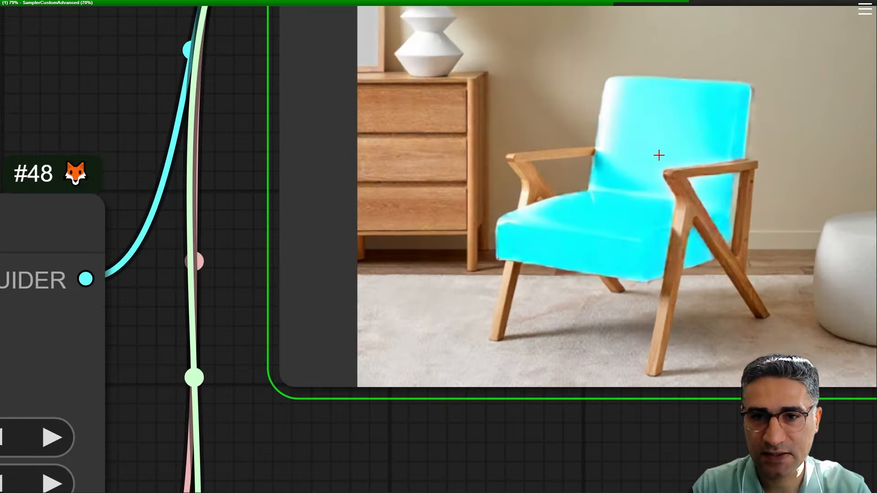
# Insert "clear" before "glass" in the positive prompt so it reads "a chair made of clear glass".
pyautogui.scroll(-15, 651, 173)
pyautogui.scroll(-1, 721, 274)
pyautogui.moveTo(721, 274); pyautogui.dragTo(705, 304)
pyautogui.moveTo(287, 211); pyautogui.dragTo(682, 230)
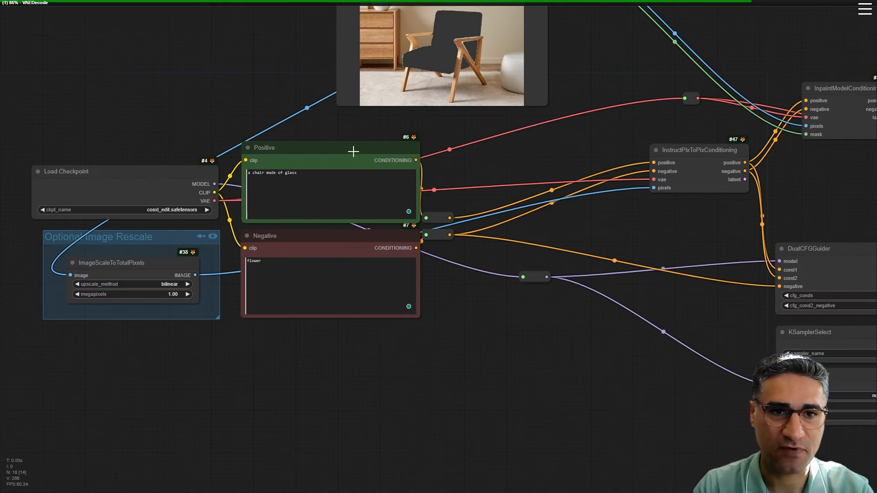
pyautogui.scroll(4, 227, 141)
pyautogui.scroll(1, 274, 146)
pyautogui.click(312, 187)
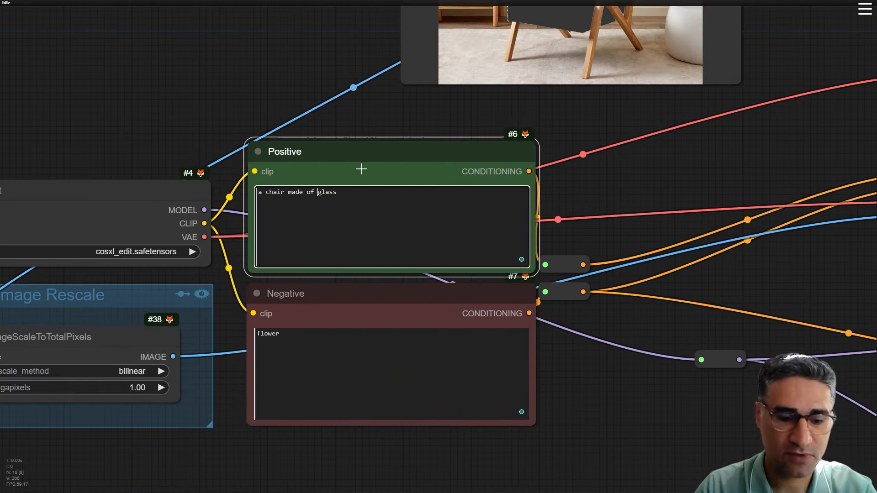
pyautogui.write('clear')
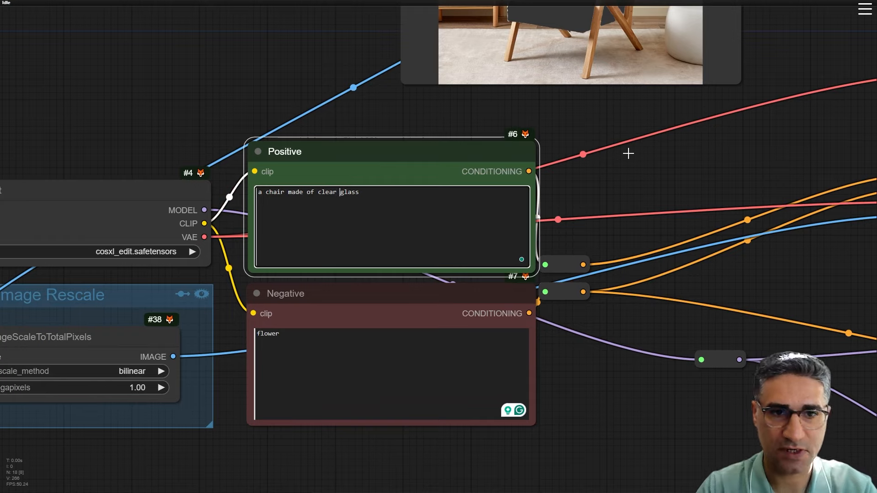
# Queue the workflow with the prompt "a chair made of clear glass".
pyautogui.scroll(-3, 717, 189)
pyautogui.moveTo(728, 186); pyautogui.dragTo(10, 191)
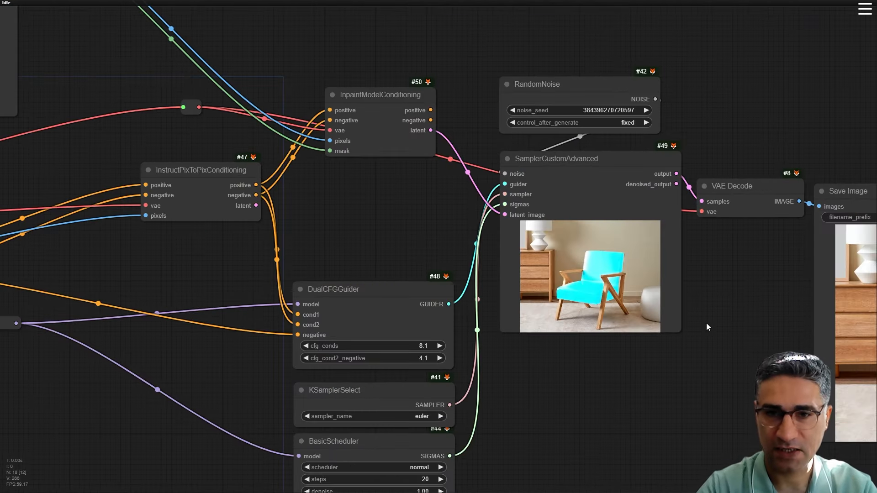
pyautogui.hotkey('ctrl', 'Return')
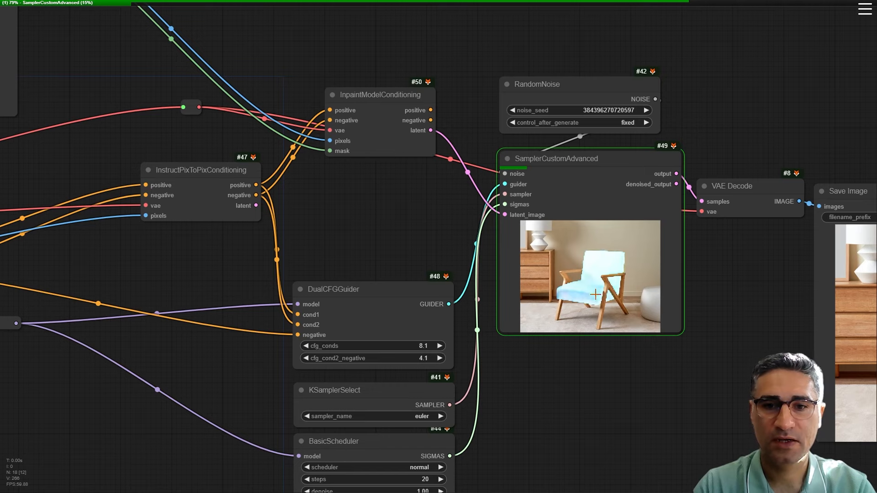
# Examine how the clear glass chair develops in the SamplerCustomAdvanced preview.
pyautogui.scroll(5, 595, 294)
pyautogui.scroll(6, 595, 295)
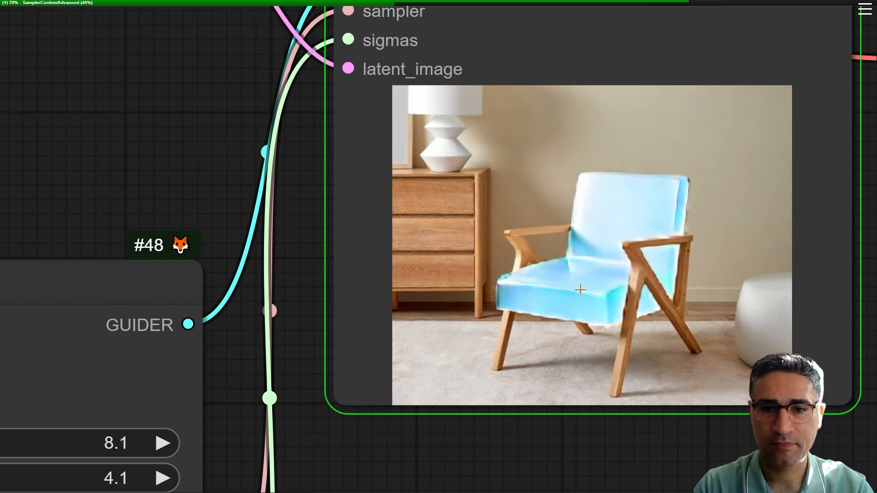
pyautogui.scroll(6, 590, 292)
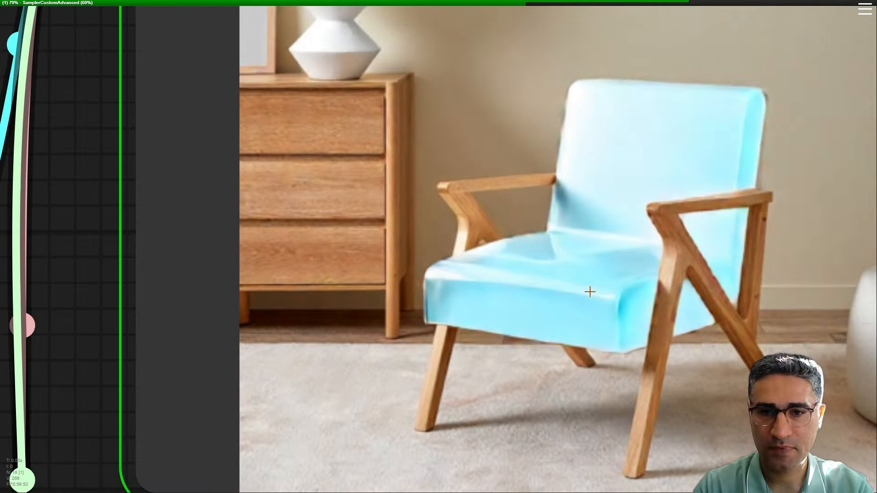
pyautogui.scroll(-12, 589, 291)
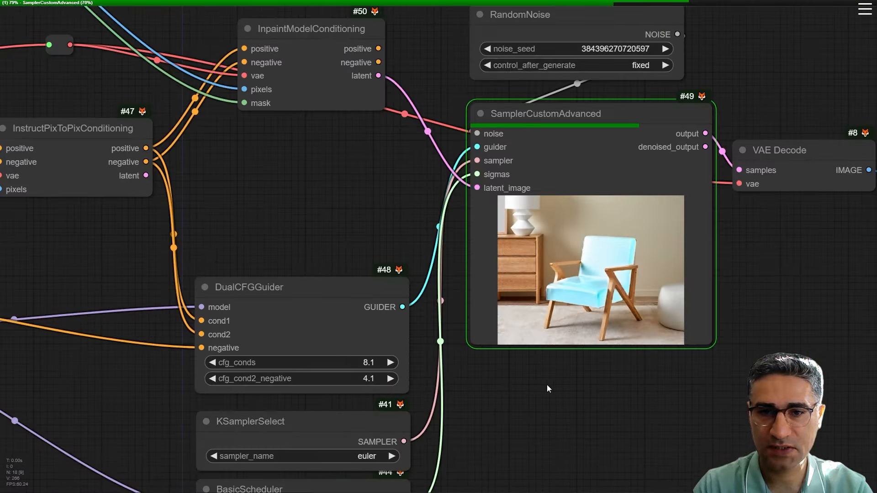
pyautogui.scroll(11, 581, 288)
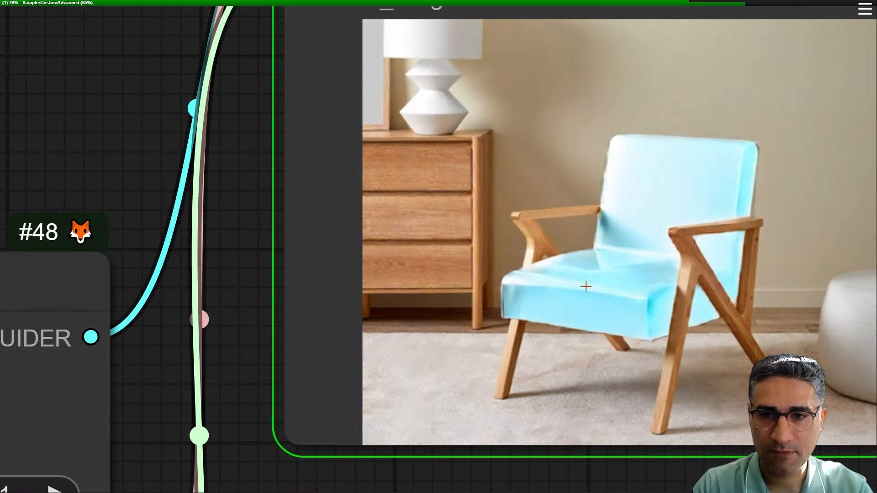
pyautogui.scroll(-12, 587, 287)
# Move DualCFGGuider up and stack the KSamplerSelect and BasicScheduler nodes closely beneath it.
pyautogui.moveTo(613, 385); pyautogui.dragTo(705, 259)
pyautogui.moveTo(464, 180); pyautogui.dragTo(454, 96)
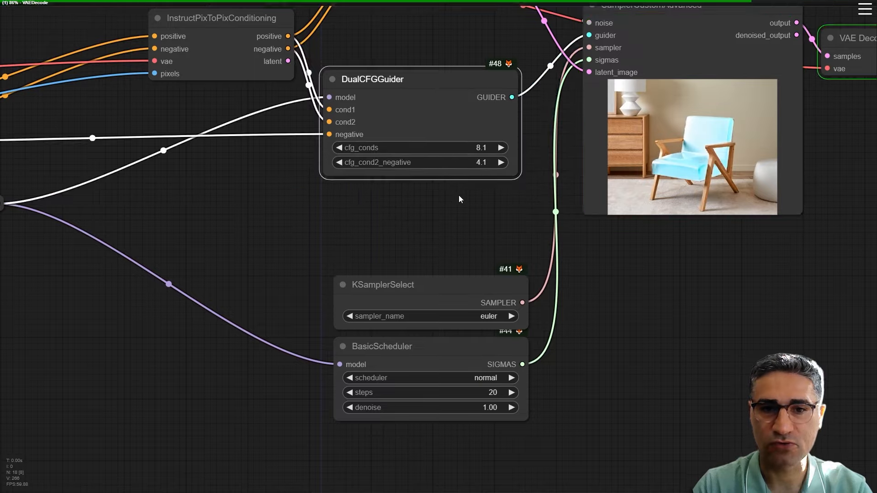
pyautogui.scroll(-8, 460, 200)
pyautogui.moveTo(503, 304); pyautogui.dragTo(495, 255)
pyautogui.scroll(7, 418, 263)
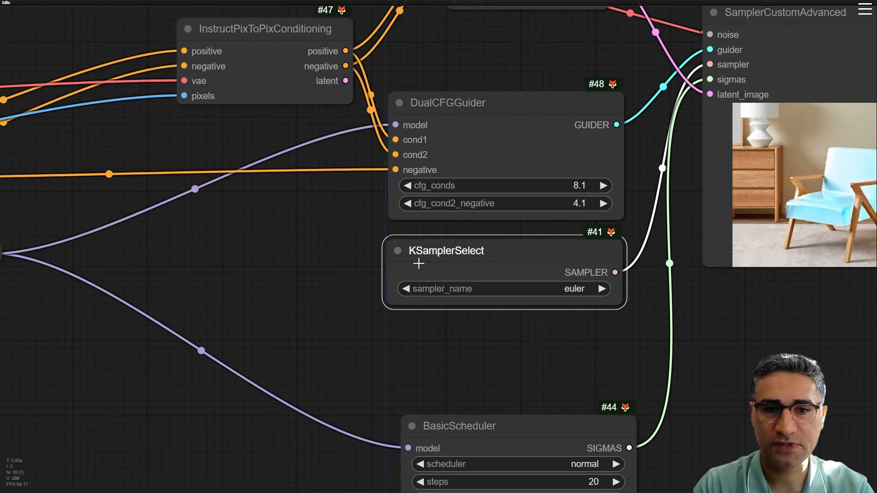
pyautogui.moveTo(571, 396); pyautogui.dragTo(556, 357)
pyautogui.scroll(-3, 556, 357)
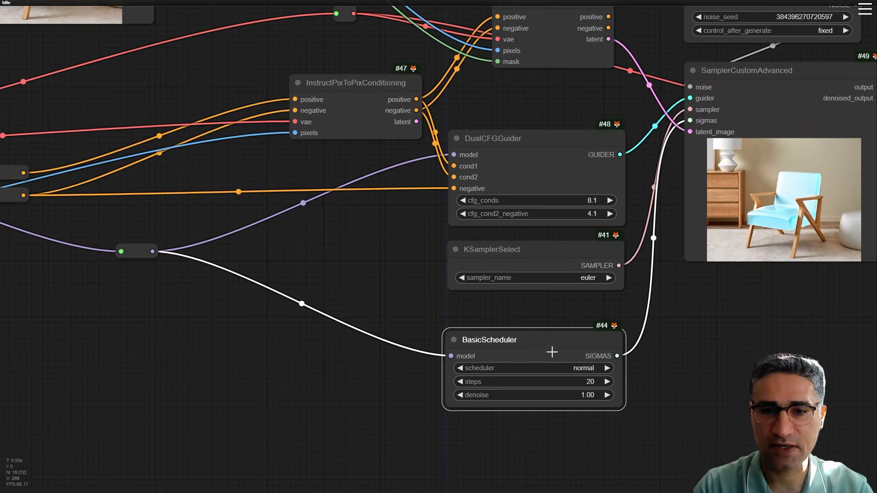
pyautogui.moveTo(504, 336); pyautogui.dragTo(505, 309)
pyautogui.scroll(5, 594, 340)
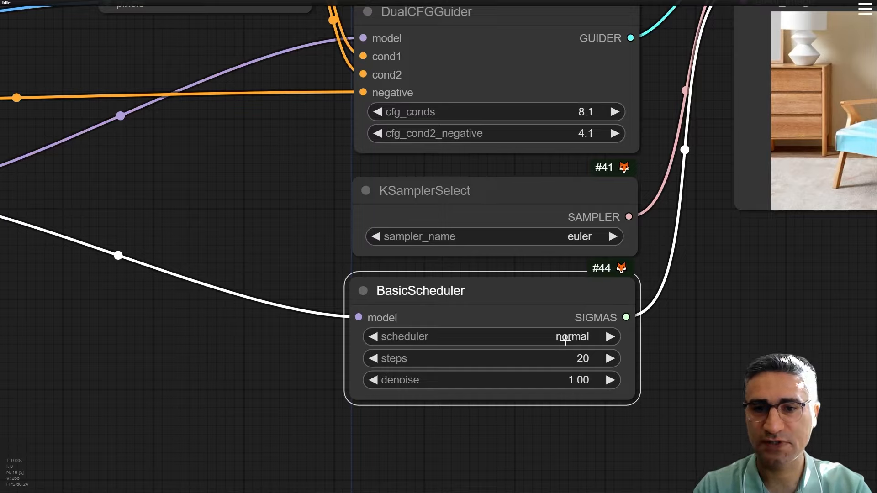
# Move the SamplerCustomAdvanced node slightly down so it sits beside the DualCFGGuider node.
pyautogui.scroll(-4, 566, 340)
pyautogui.moveTo(681, 305); pyautogui.dragTo(613, 346)
pyautogui.moveTo(721, 95); pyautogui.dragTo(715, 131)
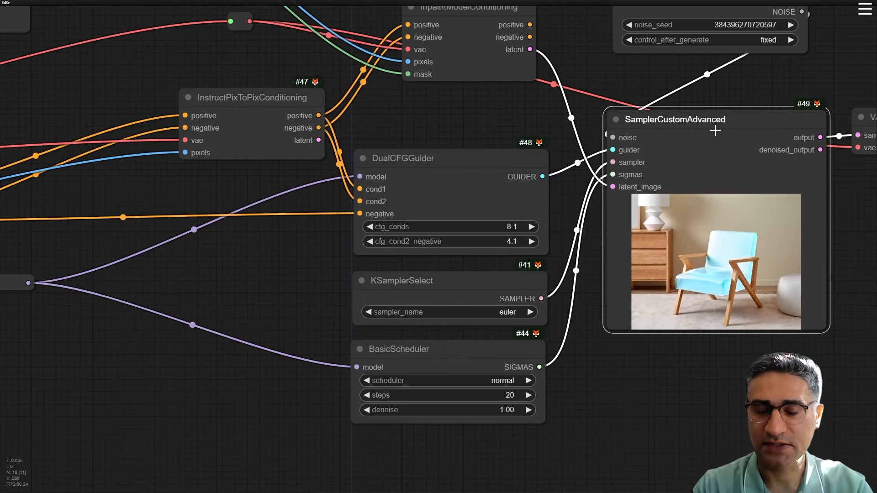
pyautogui.moveTo(602, 445); pyautogui.dragTo(625, 428)
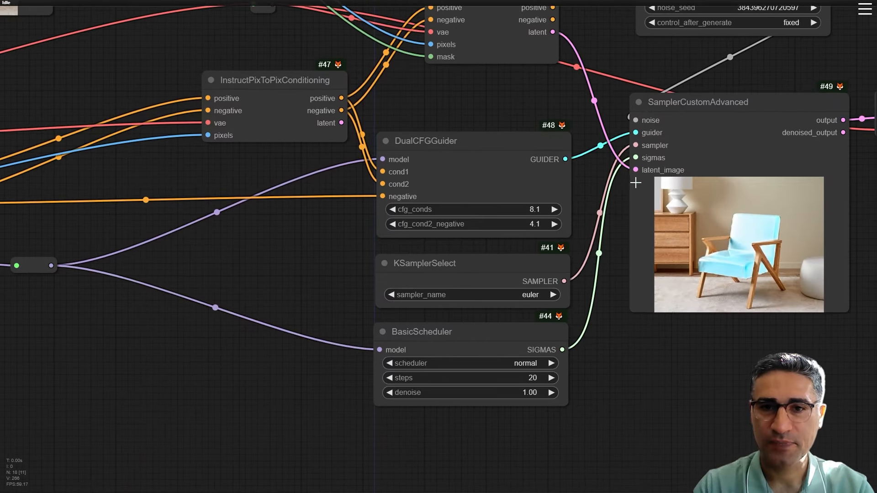
# Detach BasicScheduler from the sigmas input of SamplerCustomAdvanced and feed that input from a new AlignYourStepsScheduler node.
pyautogui.moveTo(637, 157); pyautogui.dragTo(584, 341)
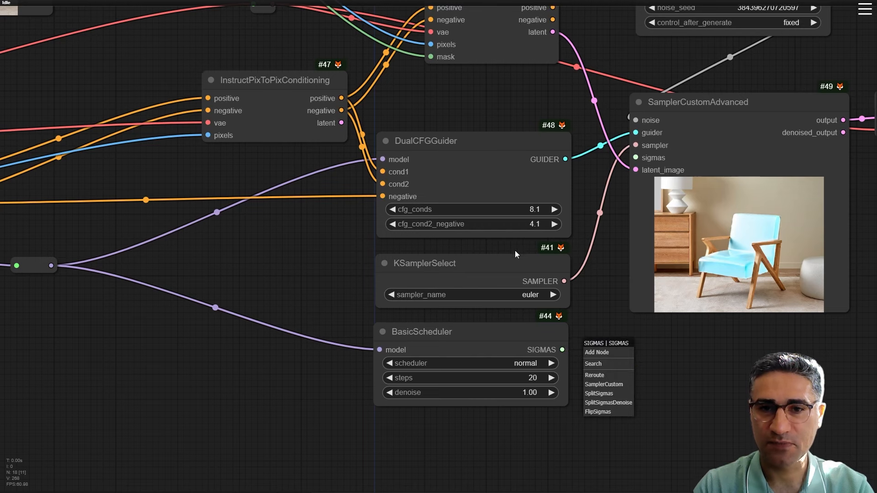
pyautogui.moveTo(636, 158); pyautogui.dragTo(592, 342)
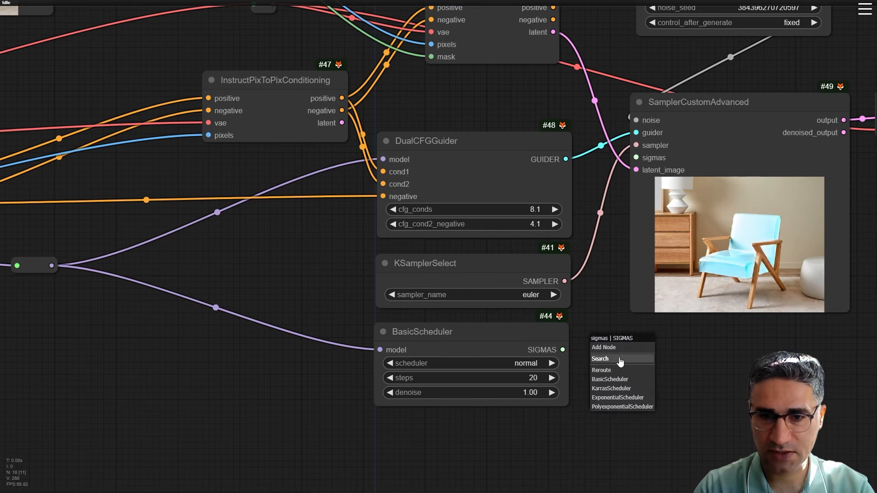
pyautogui.click(620, 360)
pyautogui.write('l')
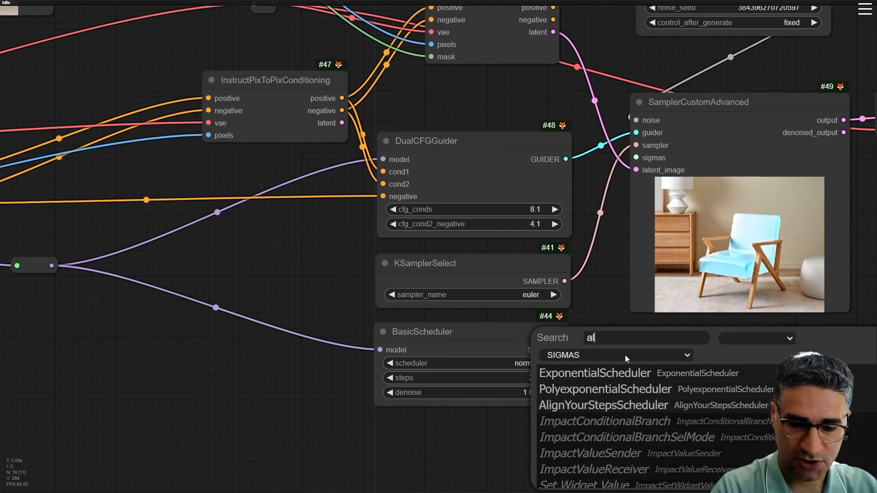
pyautogui.click(602, 405)
# Move BasicScheduler down and place the AlignYourStepsScheduler node in its spot under KSamplerSelect.
pyautogui.moveTo(718, 348); pyautogui.dragTo(636, 346)
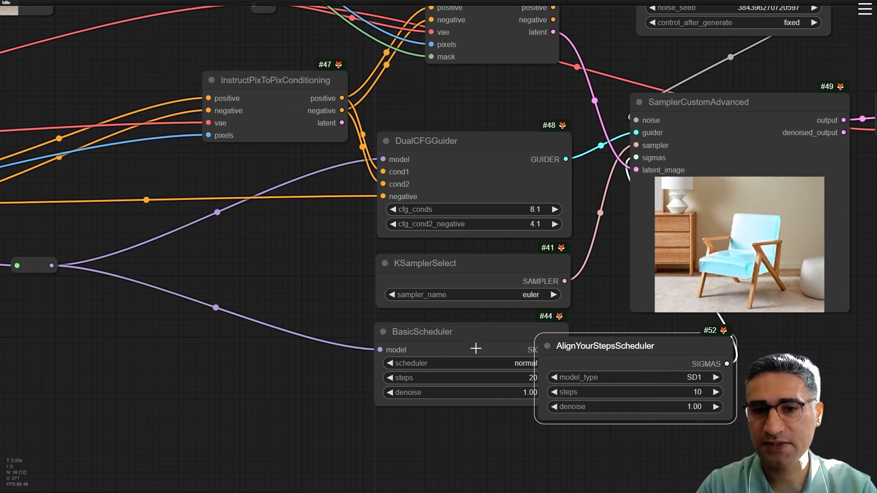
pyautogui.moveTo(507, 345); pyautogui.dragTo(514, 449)
pyautogui.moveTo(675, 368); pyautogui.dragTo(505, 372)
# Set AlignYourStepsScheduler to model type SDXL with 20 steps and line it up closely under KSamplerSelect.
pyautogui.scroll(5, 508, 379)
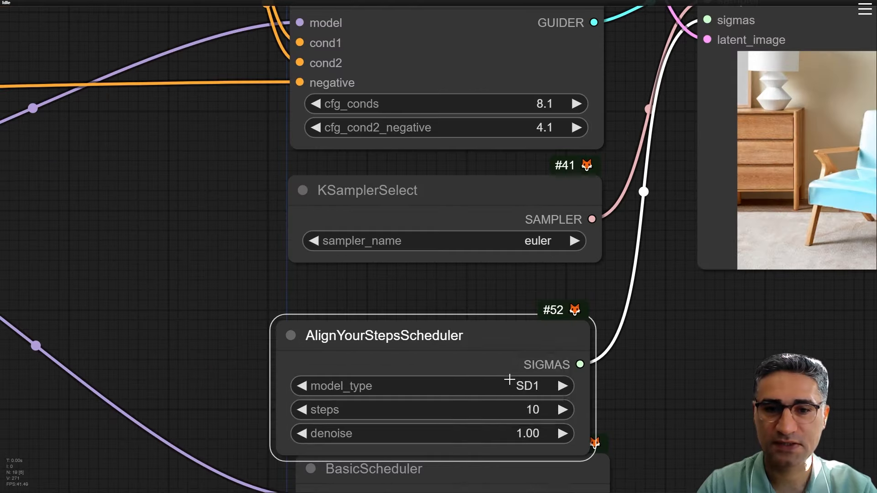
pyautogui.click(481, 381)
pyautogui.click(485, 388)
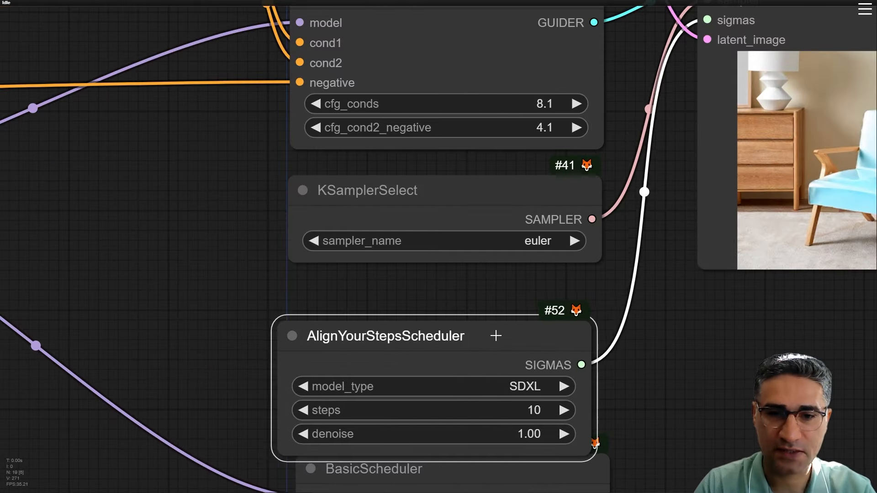
pyautogui.moveTo(496, 335); pyautogui.dragTo(507, 301)
pyautogui.click(557, 382)
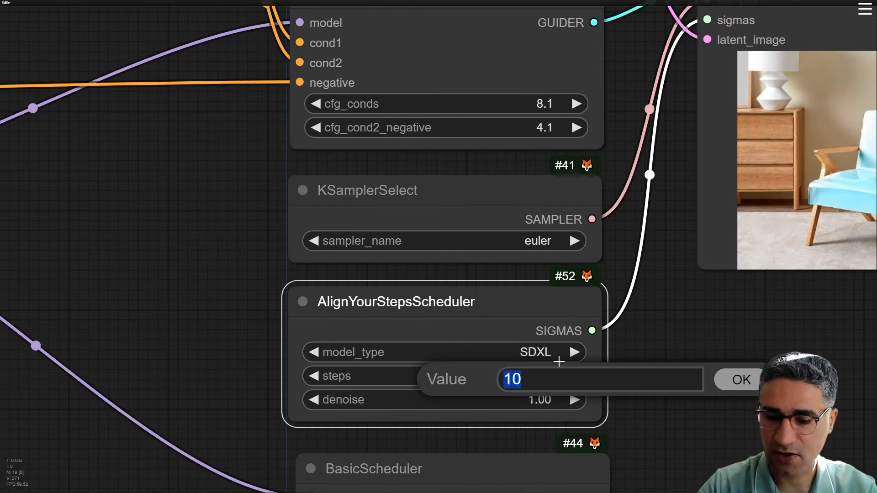
pyautogui.write('20')
pyautogui.press('Return')
# Change the sampler in the KSamplerSelect node to dpmpp_3m_sde_gpu.
pyautogui.scroll(-4, 556, 362)
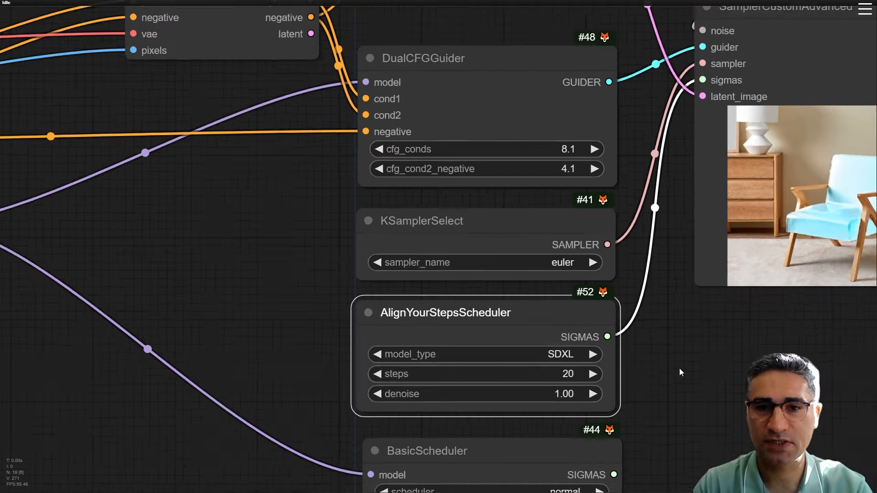
pyautogui.click(589, 262)
pyautogui.click(592, 272)
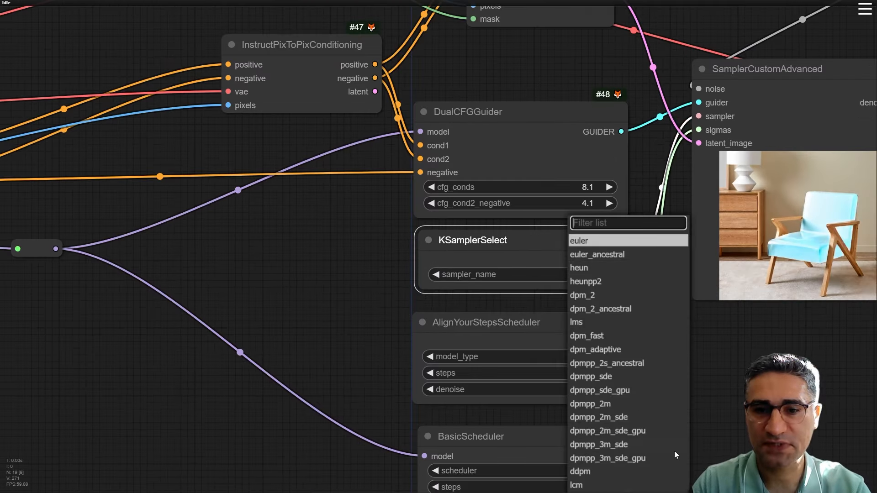
pyautogui.click(587, 458)
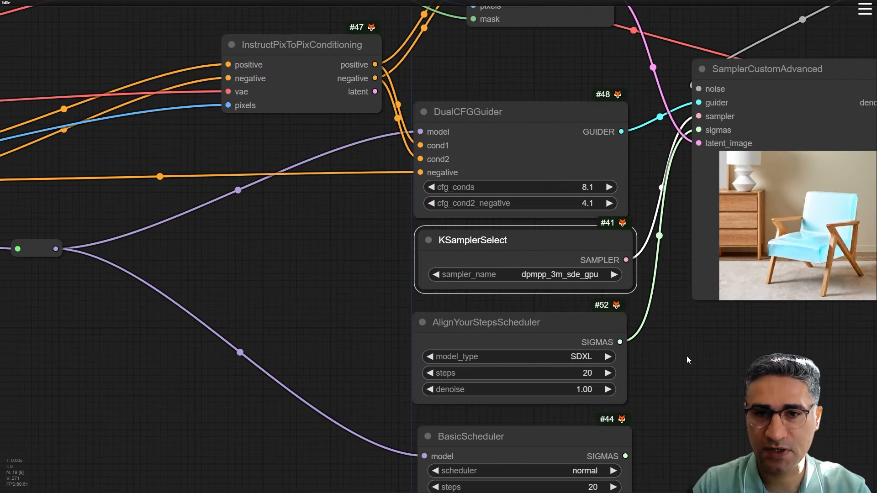
# Set cfg_cond2_negative to 1.5 and cfg_conds to 4 on the DualCFGGuider node.
pyautogui.click(579, 205)
pyautogui.write('1.5')
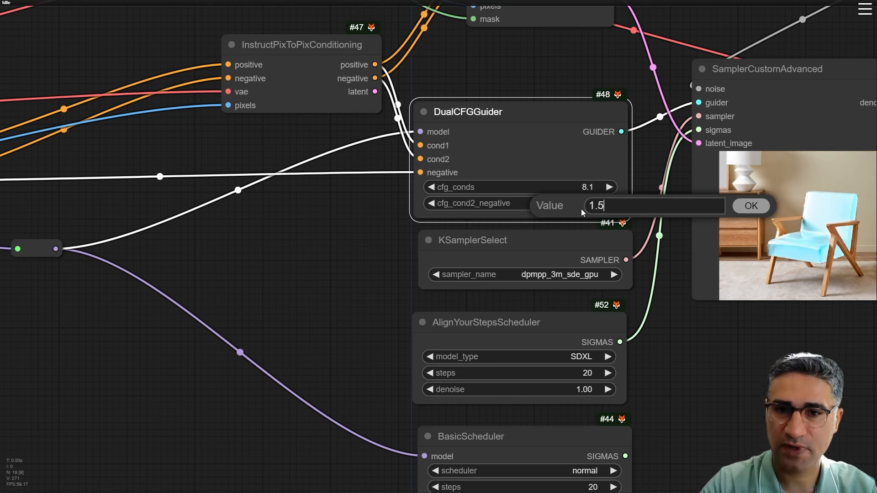
pyautogui.press('Return')
pyautogui.click(583, 187)
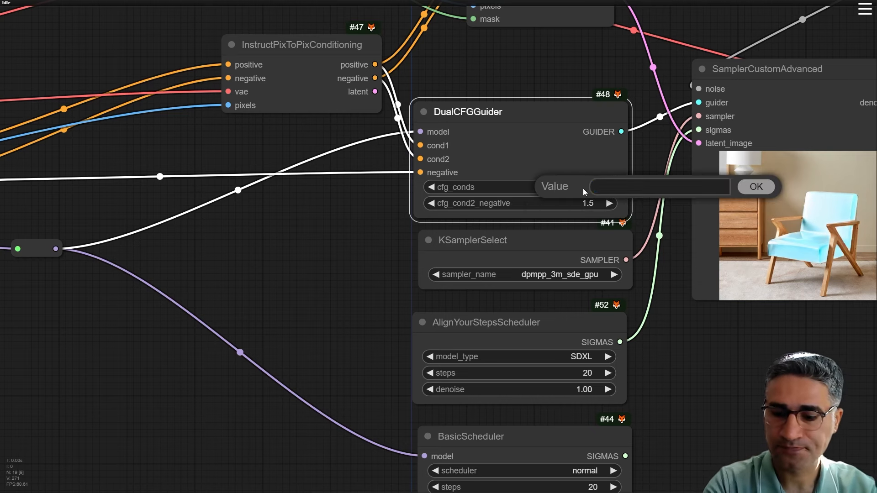
pyautogui.write('4')
pyautogui.press('Return')
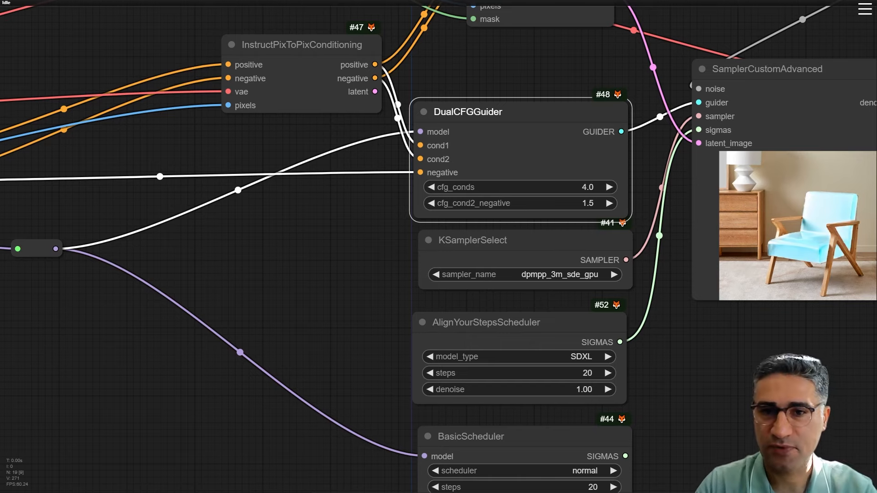
# Queue the workflow with the new scheduler, sampler and guidance values.
pyautogui.moveTo(868, 420); pyautogui.dragTo(813, 412)
pyautogui.rightClick(770, 201)
pyautogui.click(741, 215)
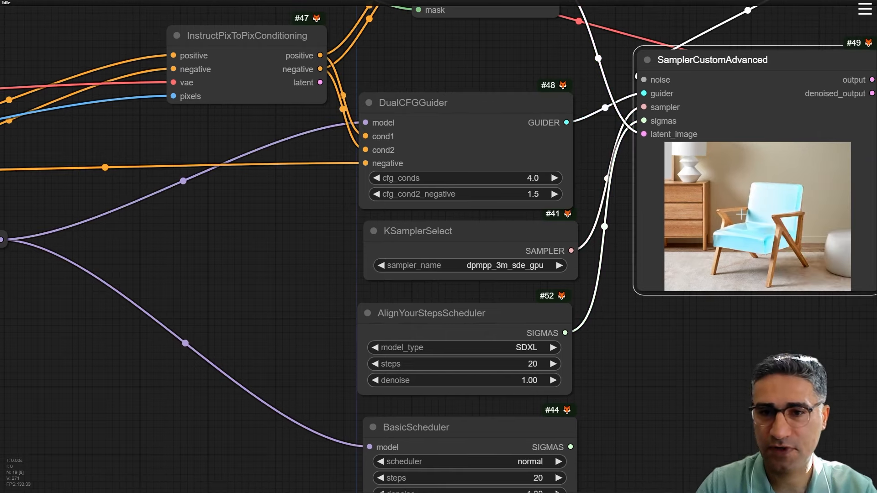
pyautogui.hotkey('ctrl', 'Return')
# Move the Save Image node directly below the VAE Decode node.
pyautogui.scroll(-4, 322, 277)
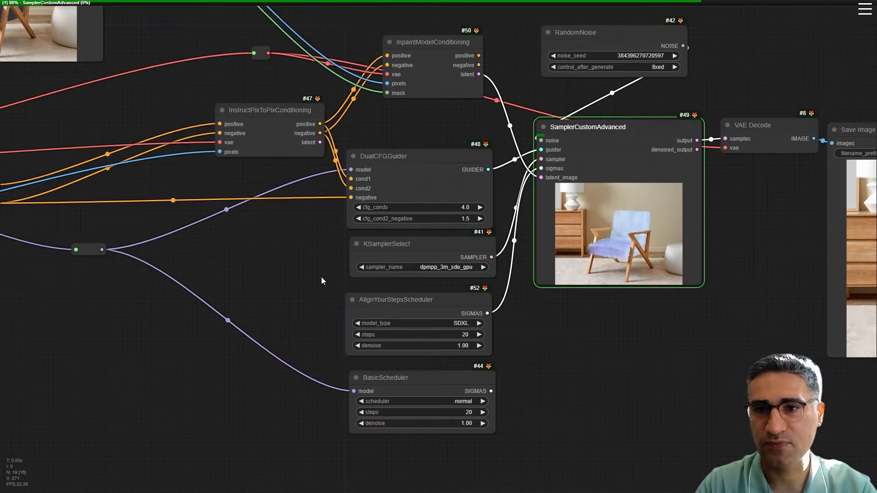
pyautogui.moveTo(321, 277); pyautogui.dragTo(37, 250)
pyautogui.moveTo(622, 104); pyautogui.dragTo(520, 146)
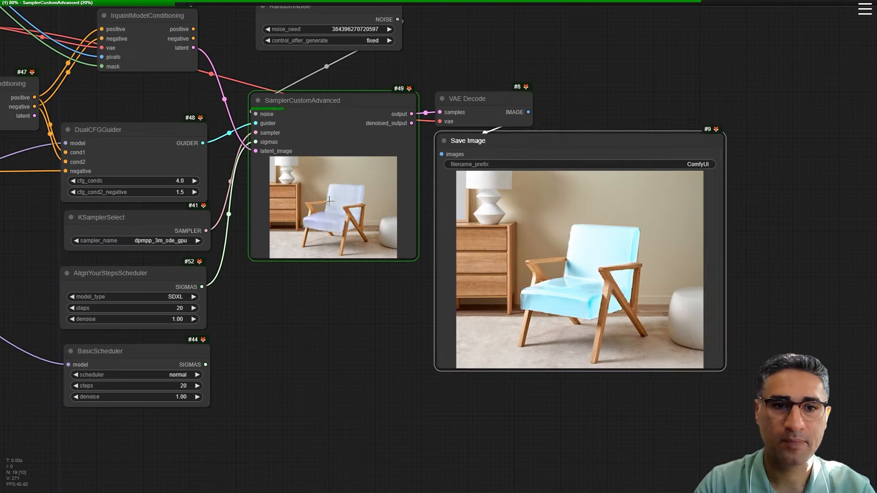
# Examine the chair's glass material in the SamplerCustomAdvanced preview while the image is being sampled.
pyautogui.scroll(10, 315, 208)
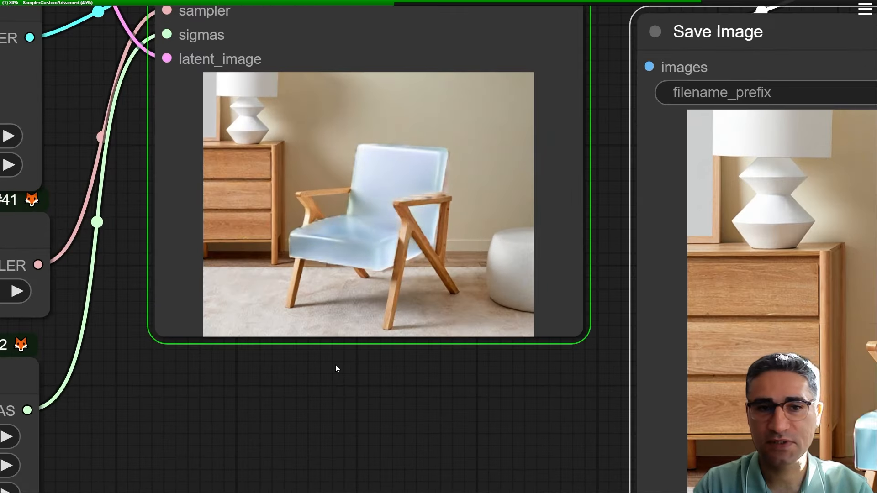
pyautogui.moveTo(343, 366); pyautogui.dragTo(566, 379)
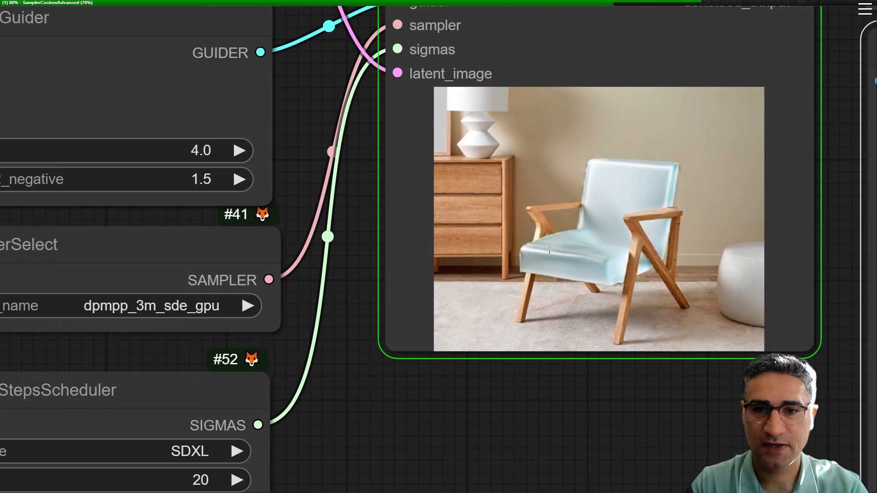
pyautogui.scroll(-1, 543, 246)
pyautogui.scroll(6, 629, 243)
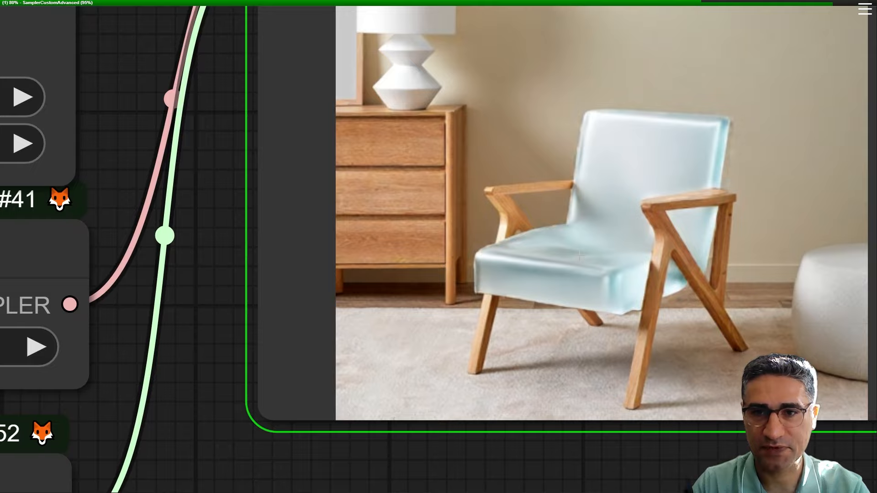
pyautogui.scroll(-11, 581, 256)
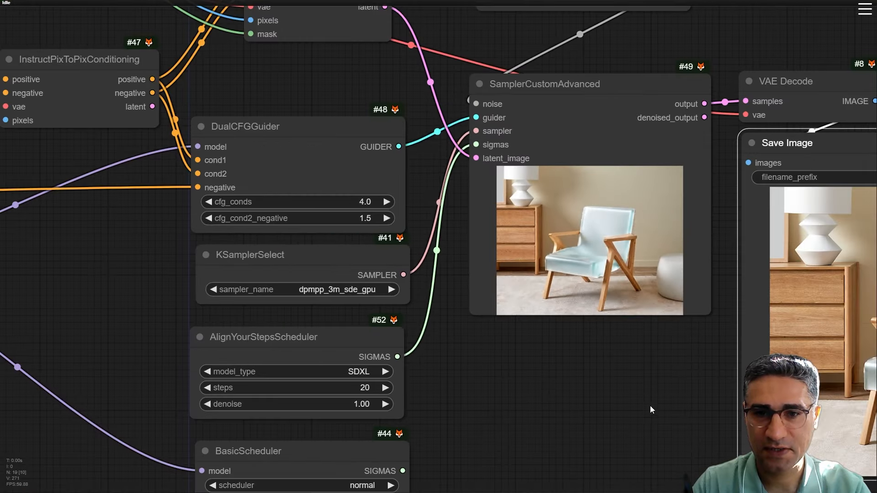
# Inspect the seat, edges and backrest of the glass chair in the Save Image output.
pyautogui.moveTo(651, 406); pyautogui.dragTo(275, 265)
pyautogui.scroll(15, 560, 221)
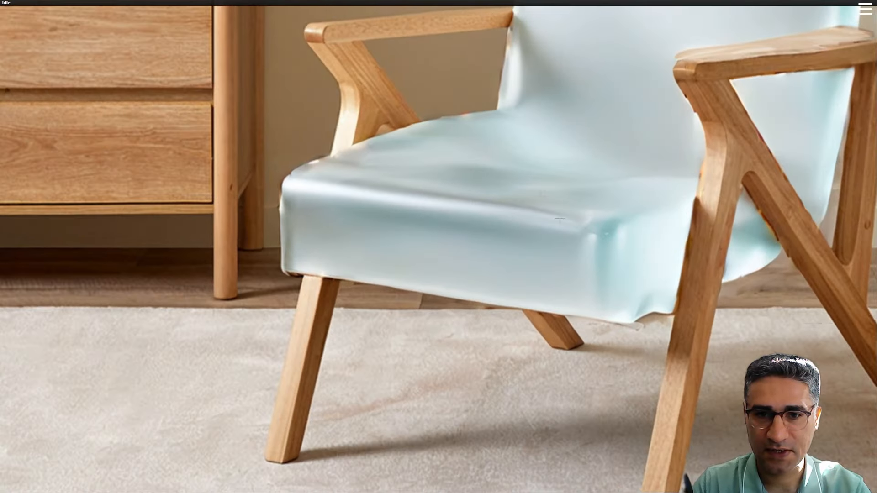
pyautogui.scroll(-5, 560, 221)
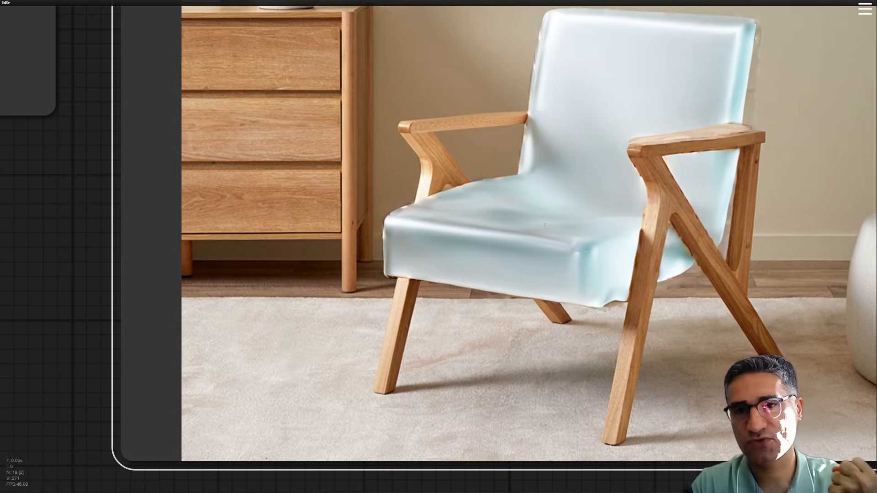
pyautogui.moveTo(545, 227); pyautogui.dragTo(678, 267)
pyautogui.scroll(-8, 678, 267)
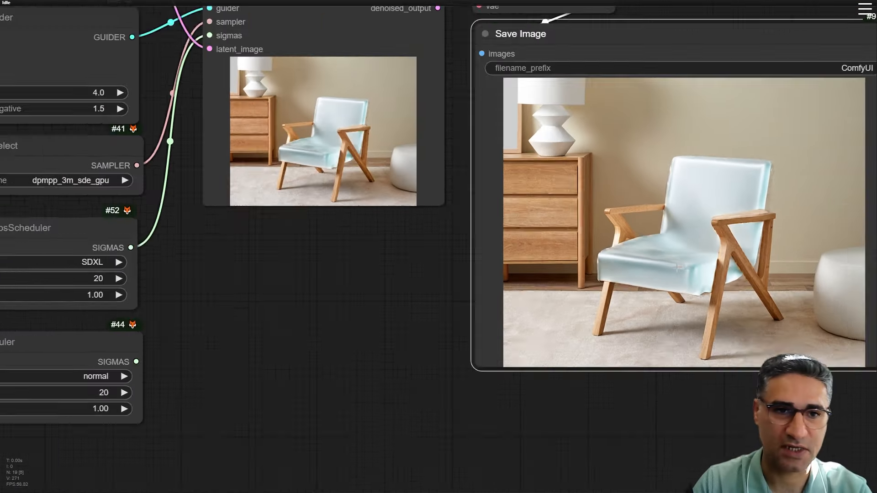
# Set cfg_conds to 5.4 in the DualCFGGuider node and queue the workflow.
pyautogui.scroll(-3, 678, 267)
pyautogui.moveTo(408, 240); pyautogui.dragTo(756, 292)
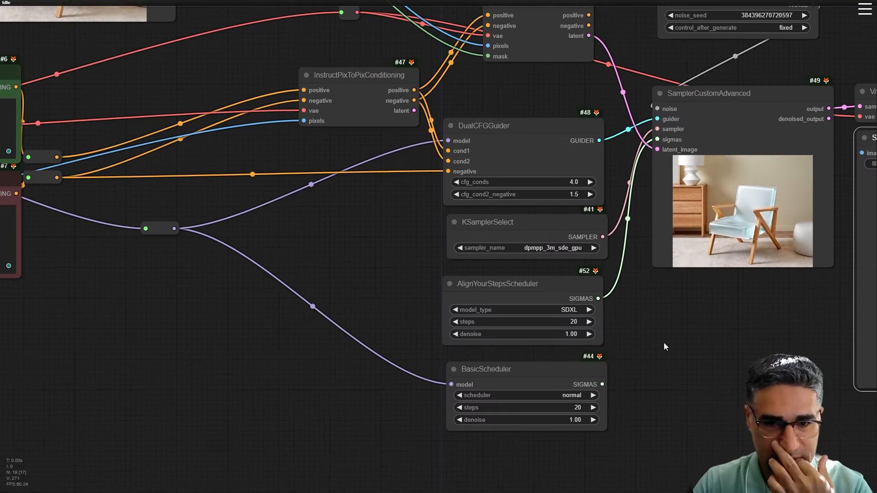
pyautogui.moveTo(682, 337); pyautogui.dragTo(657, 391)
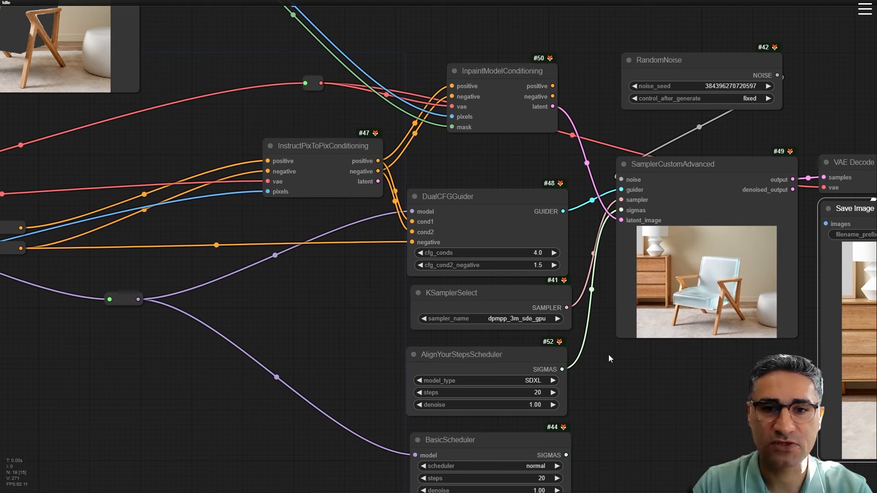
pyautogui.click(479, 254)
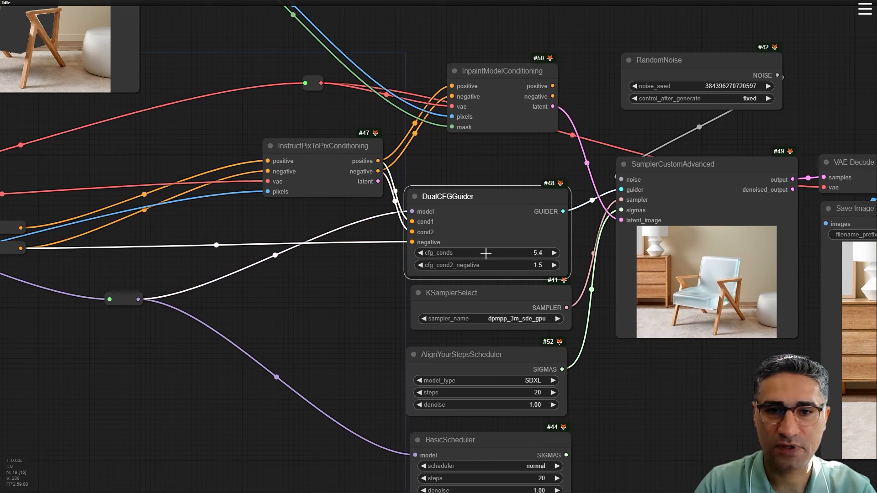
pyautogui.click(722, 350)
pyautogui.hotkey('ctrl', 'Return')
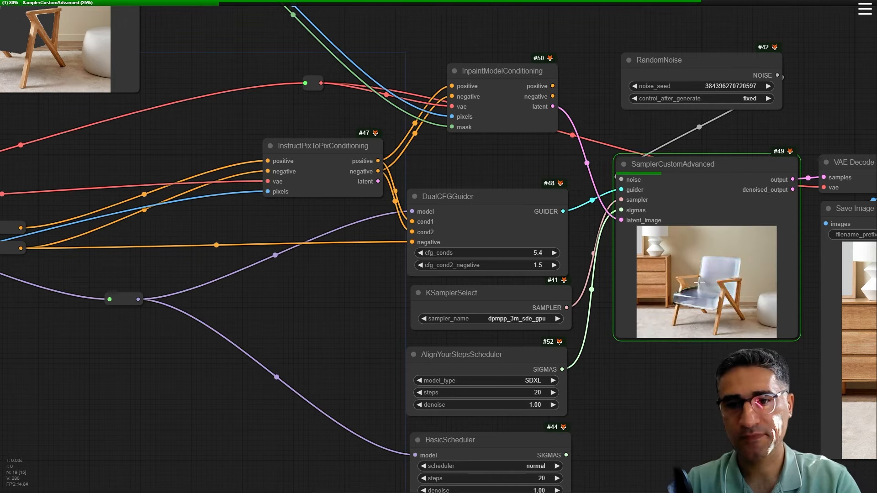
# Examine the chair's glass material in the sampler preview, and review the workflow from the masked input image to the saved output.
pyautogui.scroll(10, 698, 282)
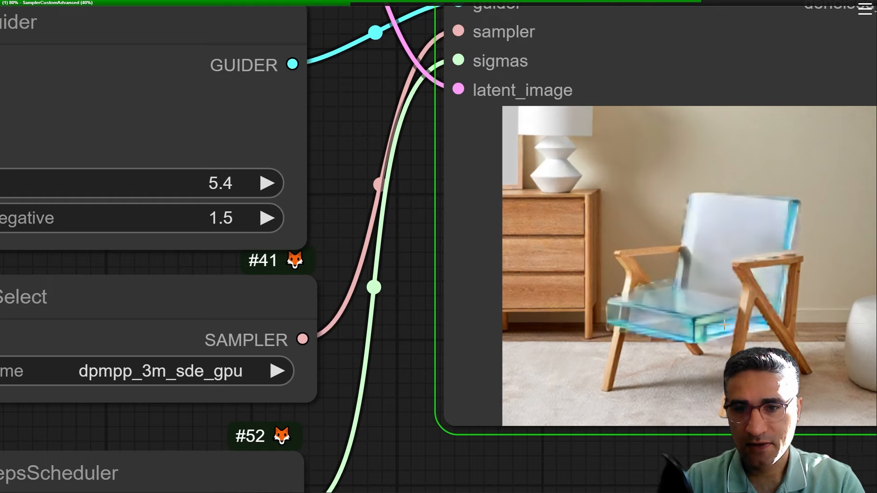
pyautogui.scroll(4, 725, 325)
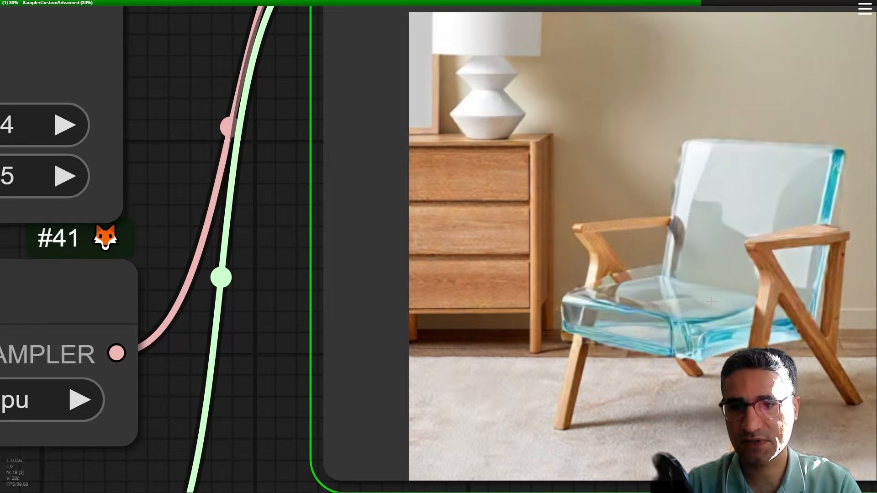
pyautogui.scroll(-8, 711, 301)
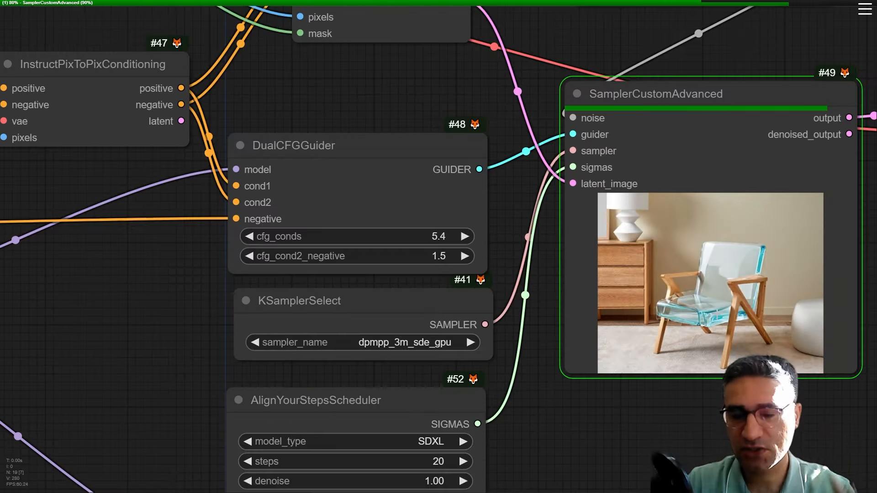
pyautogui.scroll(-3, 722, 270)
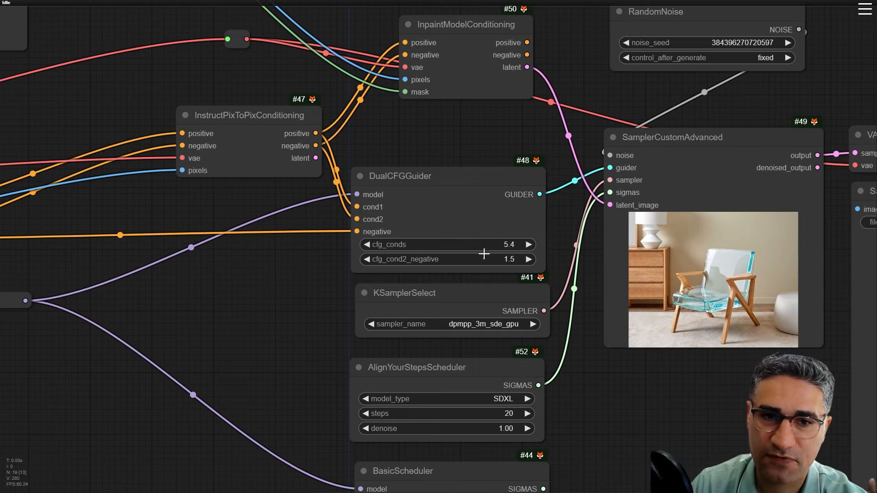
pyautogui.scroll(-5, 466, 260)
pyautogui.moveTo(249, 132); pyautogui.dragTo(588, 242)
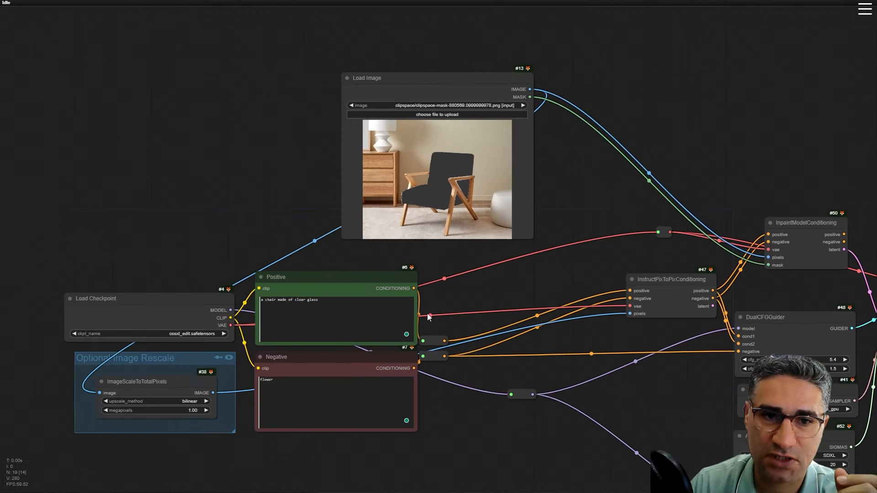
pyautogui.moveTo(569, 361); pyautogui.dragTo(245, 226)
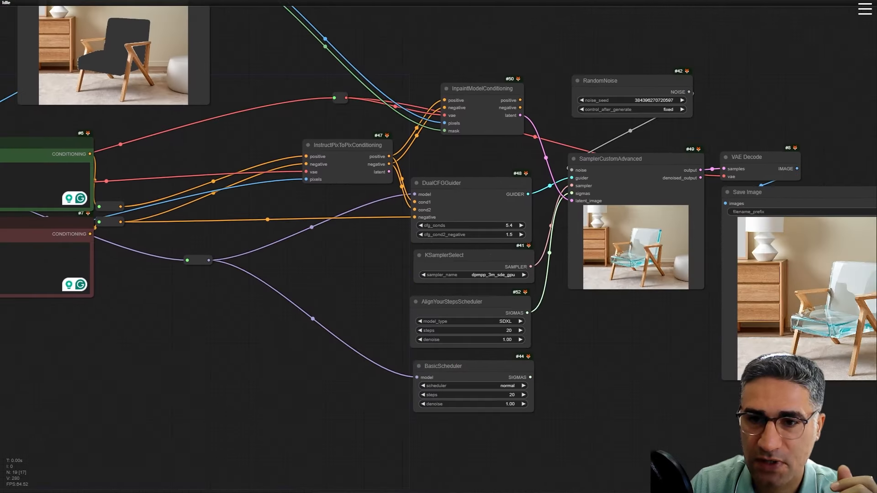
pyautogui.moveTo(726, 361)
pyautogui.mouseDown()
pyautogui.moveTo(563, 322)
pyautogui.moveTo(673, 407)
pyautogui.moveTo(735, 350)
pyautogui.mouseUp()
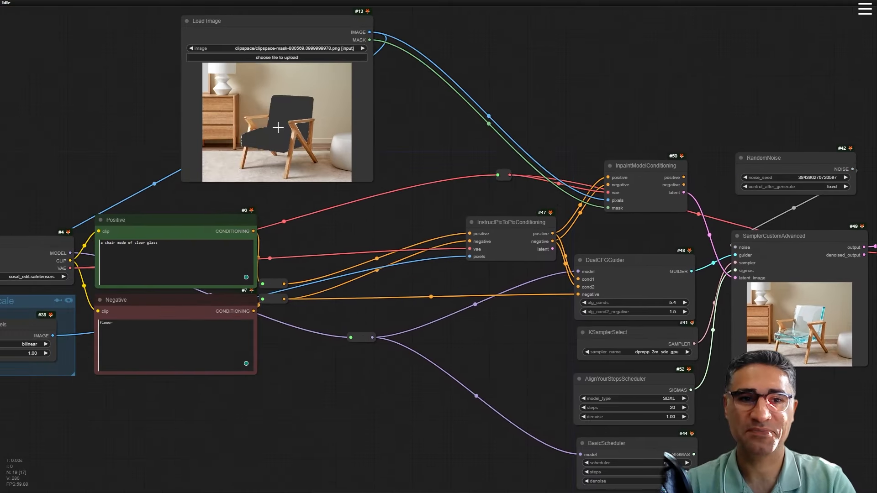
pyautogui.scroll(4, 278, 127)
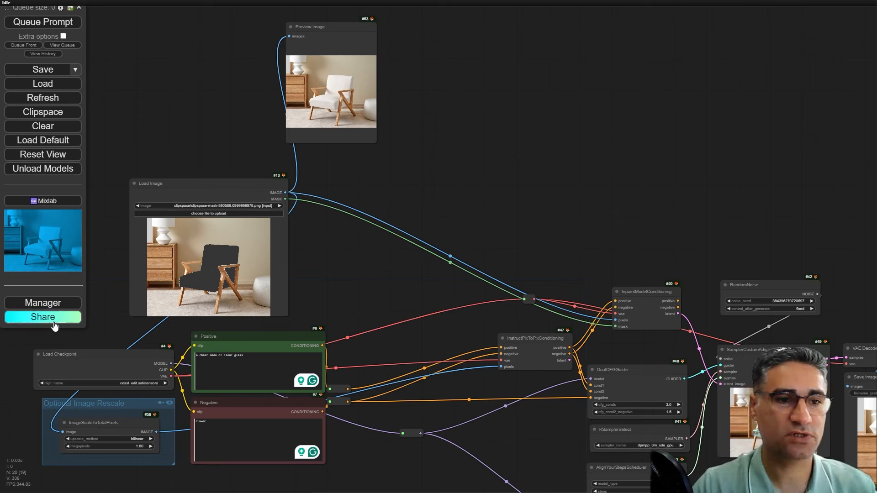
# Search the custom node manager for "layer" and locate the ComfyUI Layer Style extension.
pyautogui.click(55, 303)
pyautogui.click(409, 169)
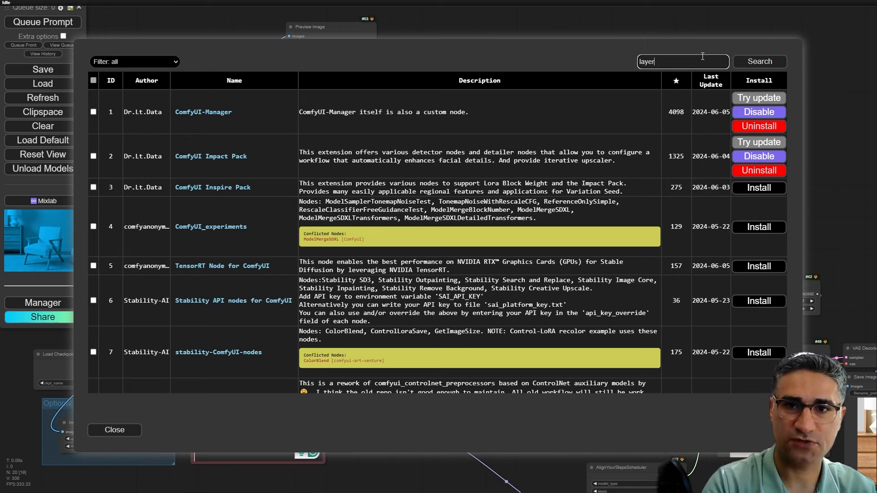
pyautogui.click(703, 55)
pyautogui.write('layer')
pyautogui.press('Return')
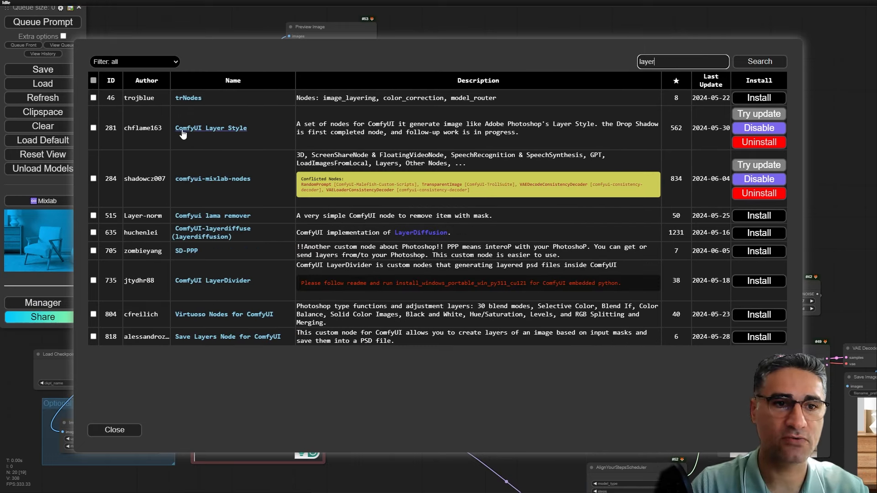
pyautogui.moveTo(178, 131); pyautogui.dragTo(273, 137)
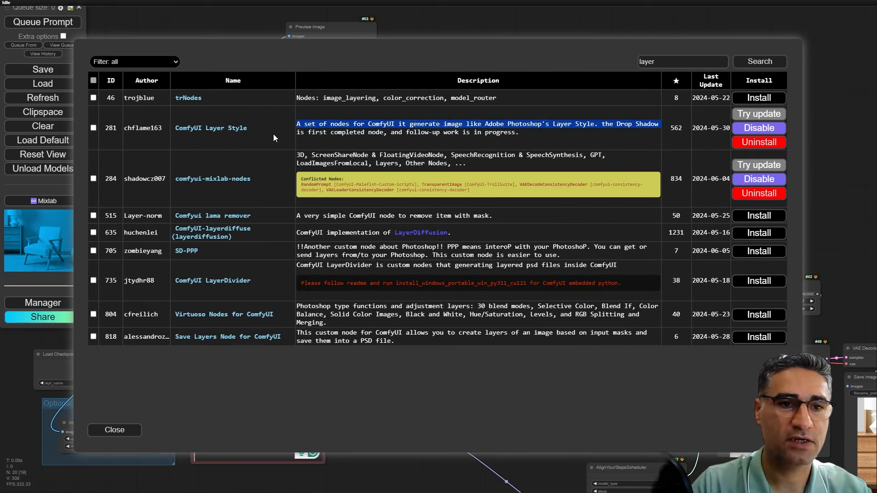
pyautogui.moveTo(135, 128); pyautogui.dragTo(267, 134)
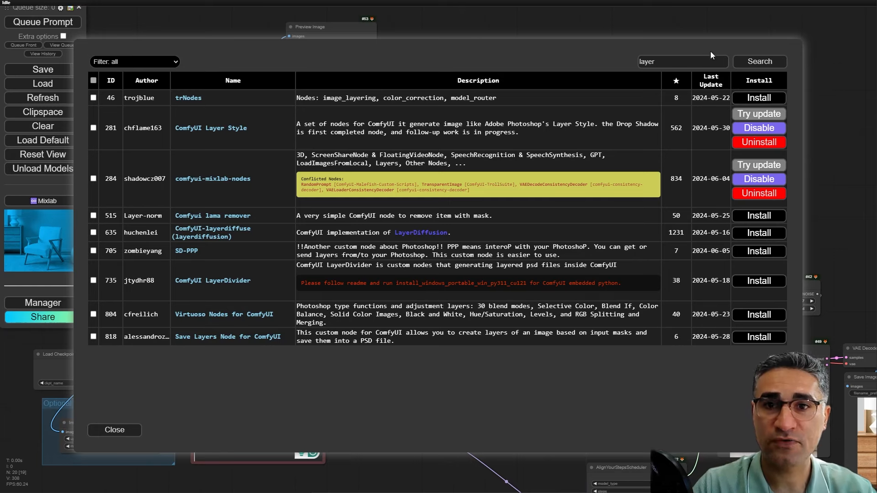
# Search the custom nodes for "studio" to locate Comfyroll Studio, and close the custom node list.
pyautogui.moveTo(684, 61); pyautogui.dragTo(546, 52)
pyautogui.write('st')
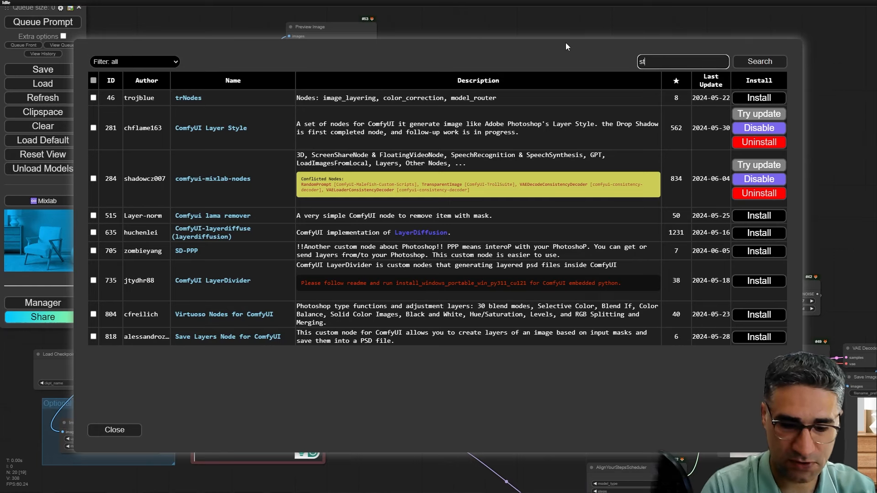
pyautogui.write('udio')
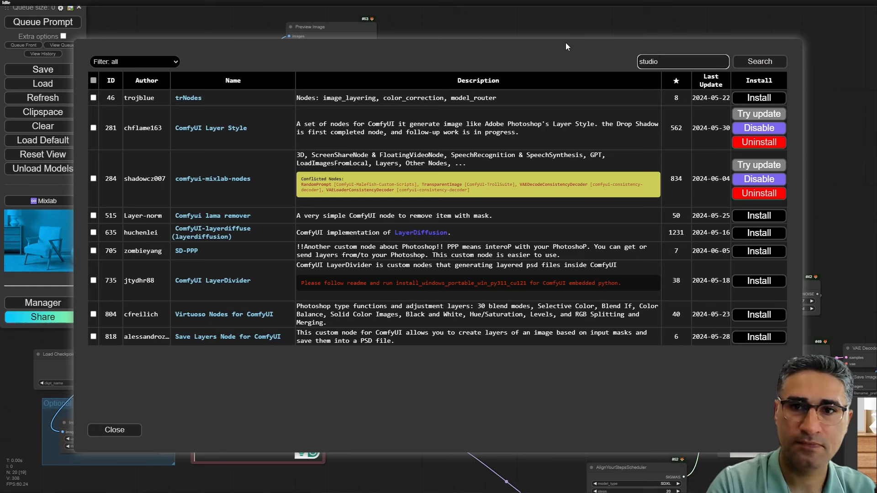
pyautogui.press('Return')
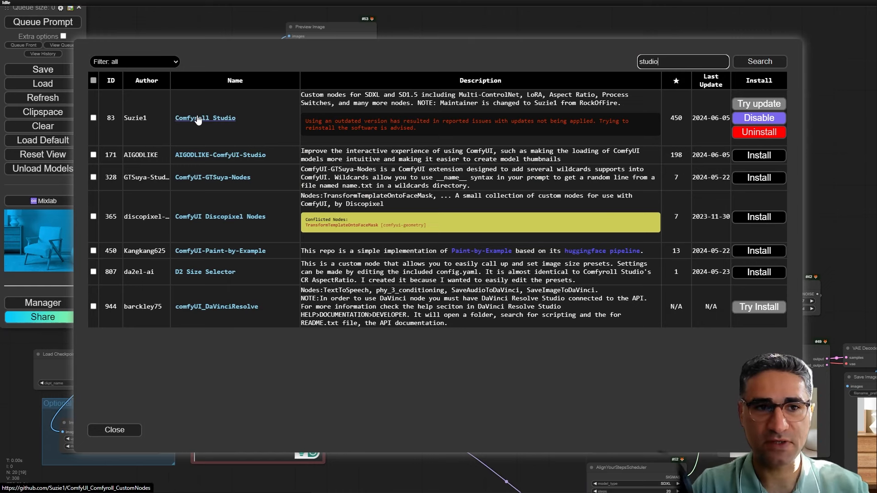
pyautogui.click(128, 434)
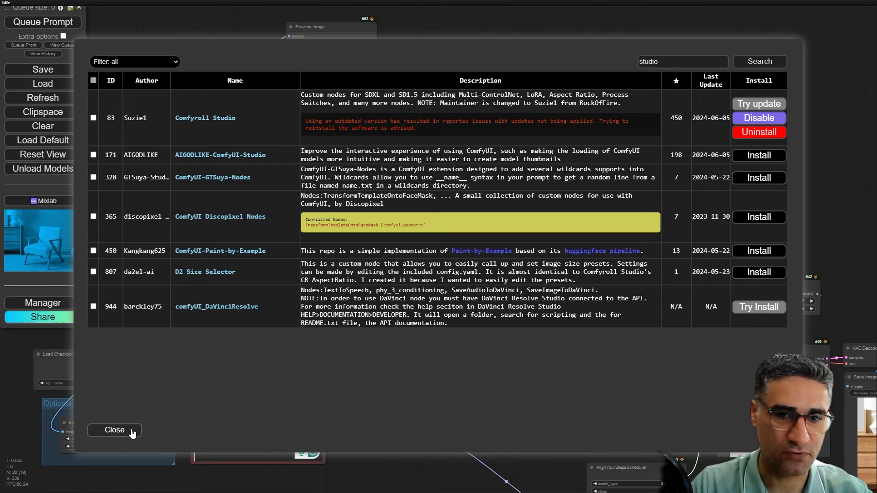
# Add a CR Color Tint node fed by the Load Image node's IMAGE output and place it beside the Preview Image node.
pyautogui.scroll(6, 372, 95)
pyautogui.scroll(-5, 342, 114)
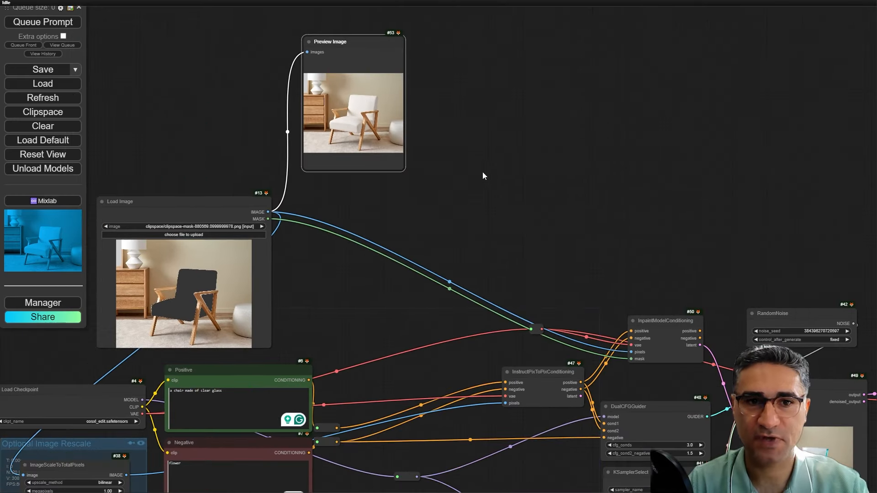
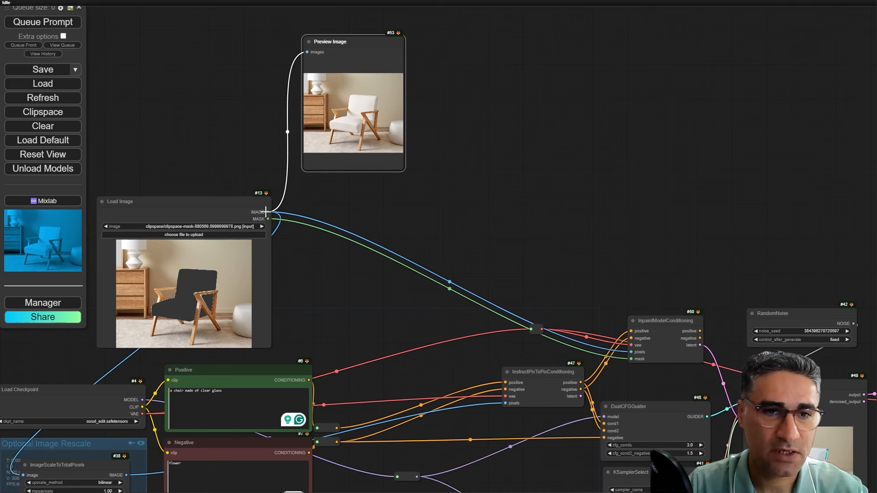
pyautogui.scroll(4, 266, 212)
pyautogui.moveTo(268, 212); pyautogui.dragTo(402, 204)
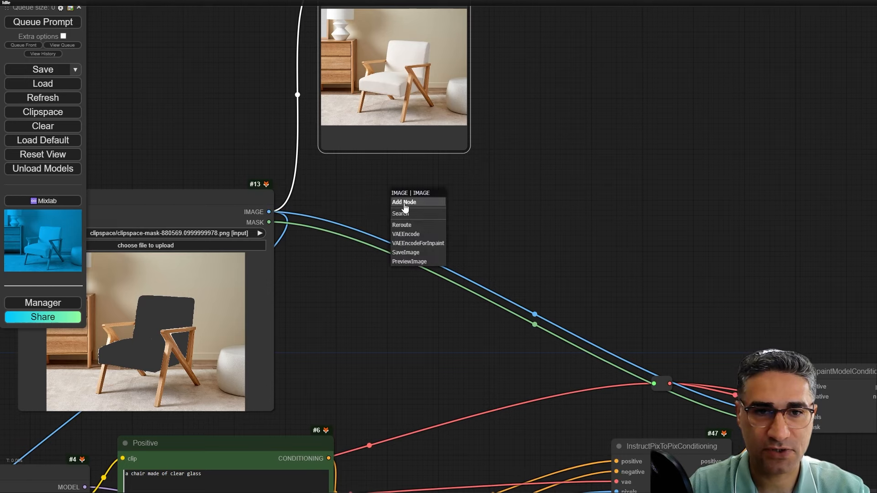
pyautogui.click(405, 214)
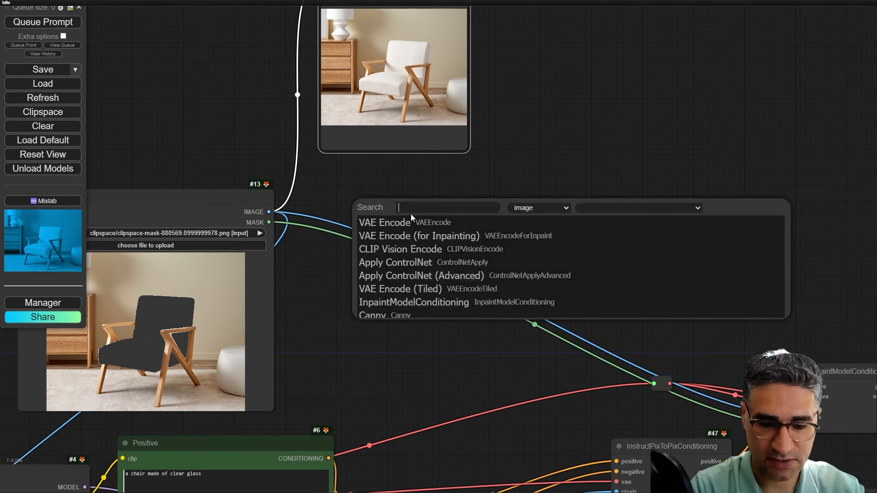
pyautogui.write('tint')
pyautogui.press('Return')
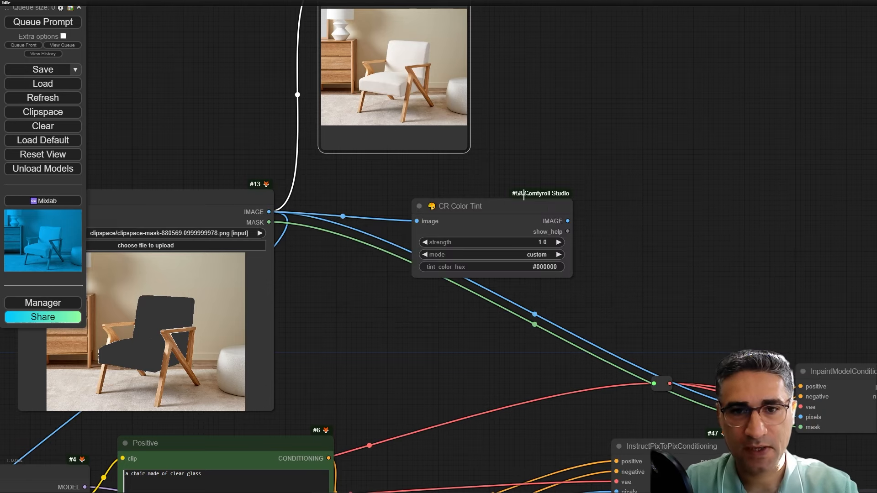
pyautogui.moveTo(524, 206); pyautogui.dragTo(592, 167)
# Convert the tint_color_hex widget of the CR Color Tint node to an input.
pyautogui.scroll(5, 601, 153)
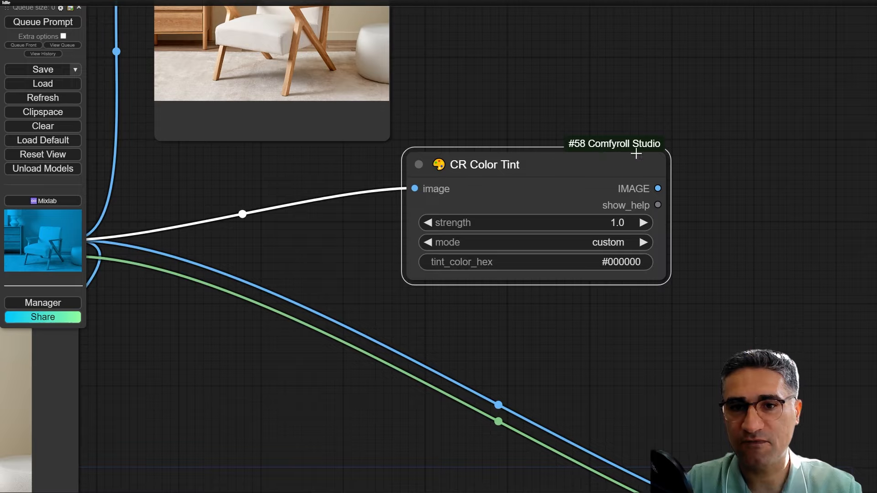
pyautogui.scroll(-5, 637, 154)
pyautogui.scroll(2, 612, 222)
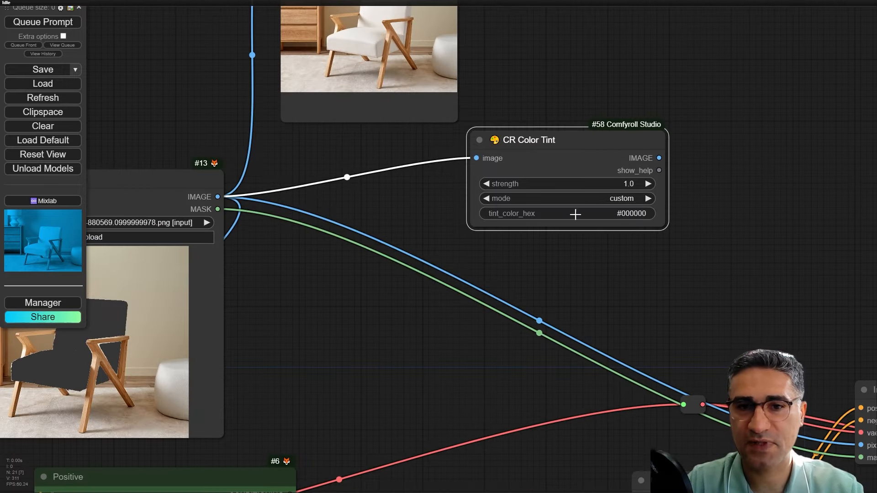
pyautogui.click(659, 254)
pyautogui.scroll(-2, 658, 253)
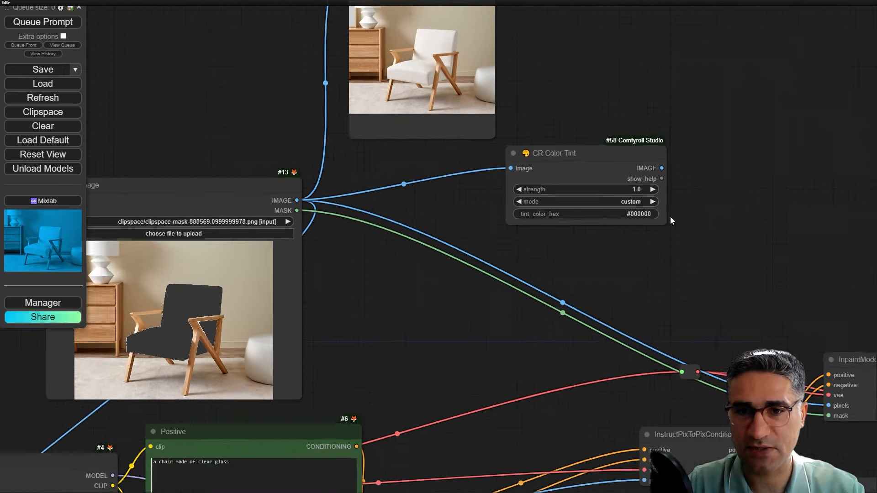
pyautogui.scroll(8, 626, 213)
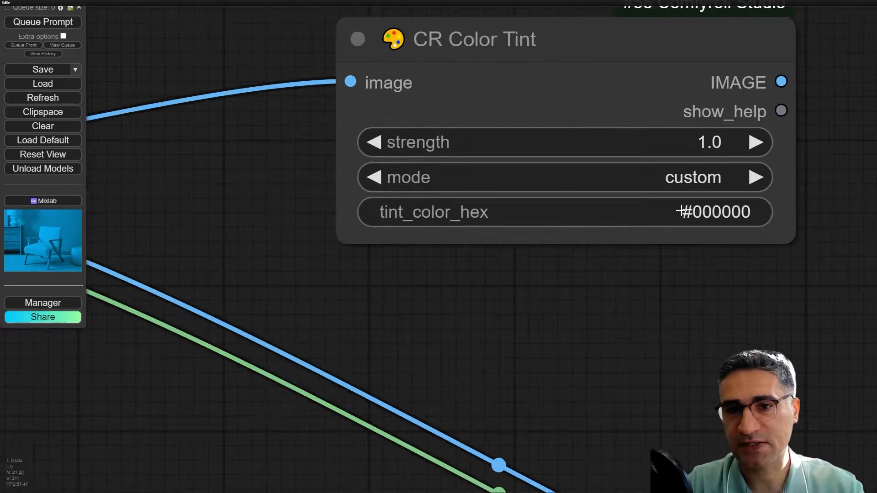
pyautogui.scroll(-5, 681, 212)
pyautogui.rightClick(636, 110)
pyautogui.moveTo(684, 343)
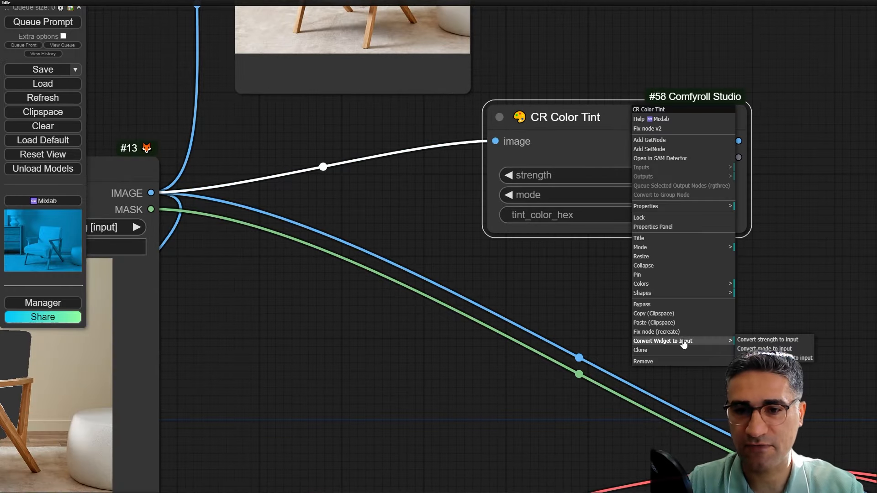
pyautogui.click(777, 357)
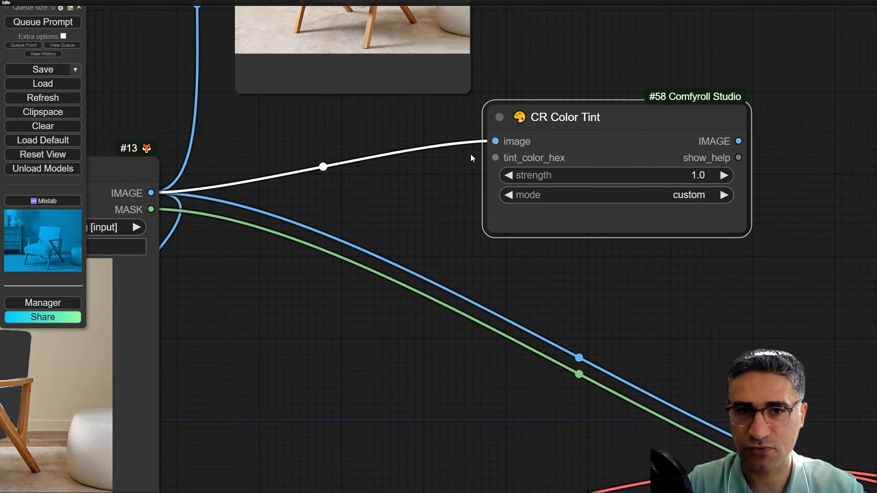
# Add a LayerUtility: ColorPicker node feeding the tint_color_hex input and place it below the CR Color Tint node.
pyautogui.moveTo(495, 158); pyautogui.dragTo(423, 174)
pyautogui.click(432, 189)
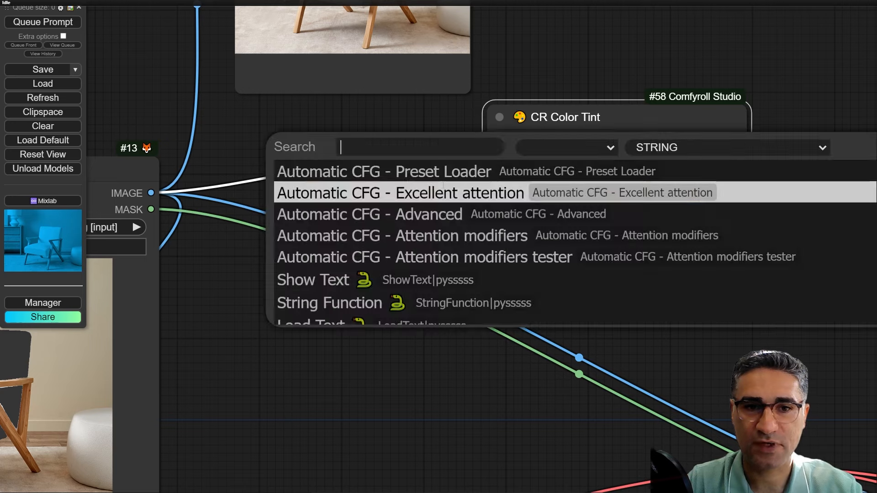
pyautogui.write('pic')
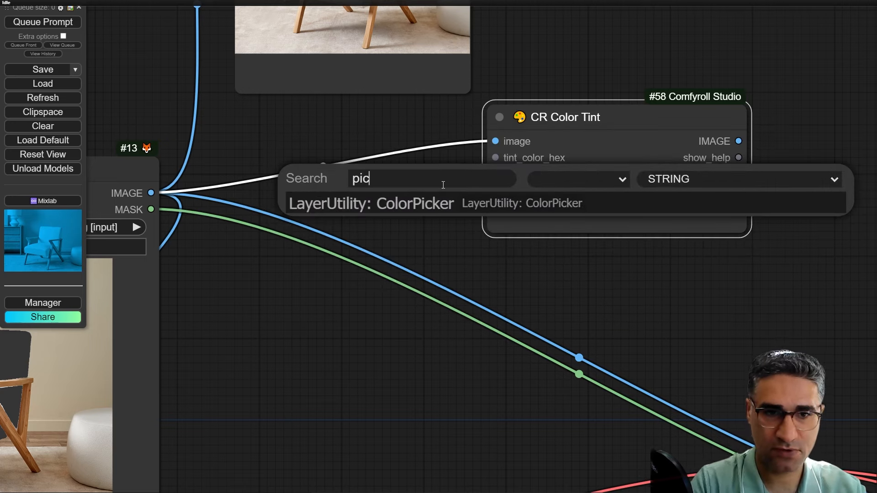
pyautogui.click(457, 203)
pyautogui.moveTo(568, 170); pyautogui.dragTo(654, 261)
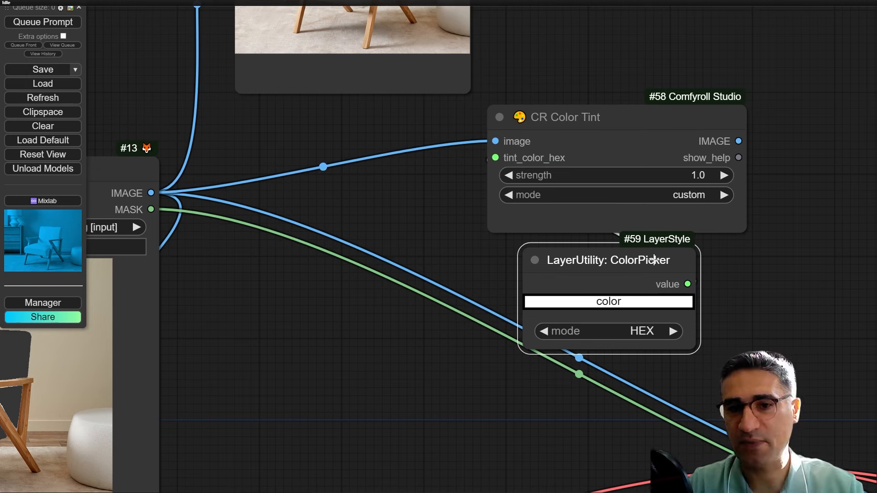
# Set the ColorPicker node's colour to a bright blue with RGB 0, 123, 255.
pyautogui.scroll(-3, 654, 261)
pyautogui.click(649, 292)
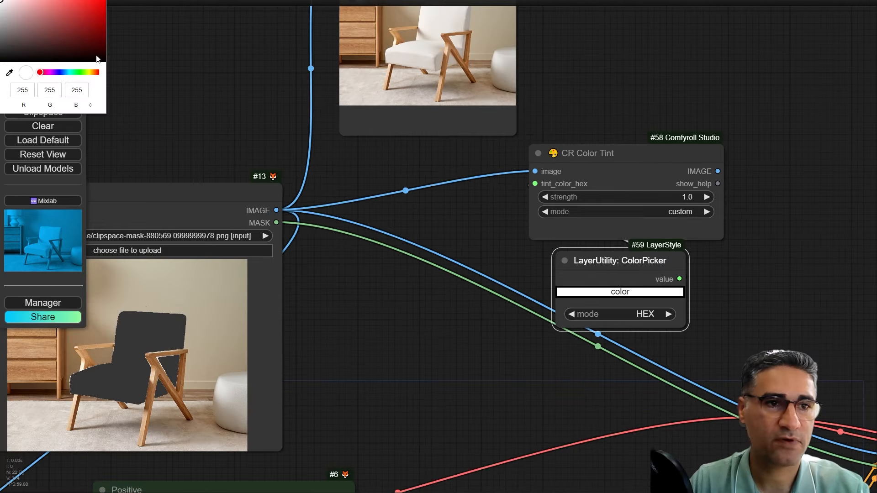
pyautogui.click(64, 72)
pyautogui.moveTo(94, 12); pyautogui.dragTo(106, 0)
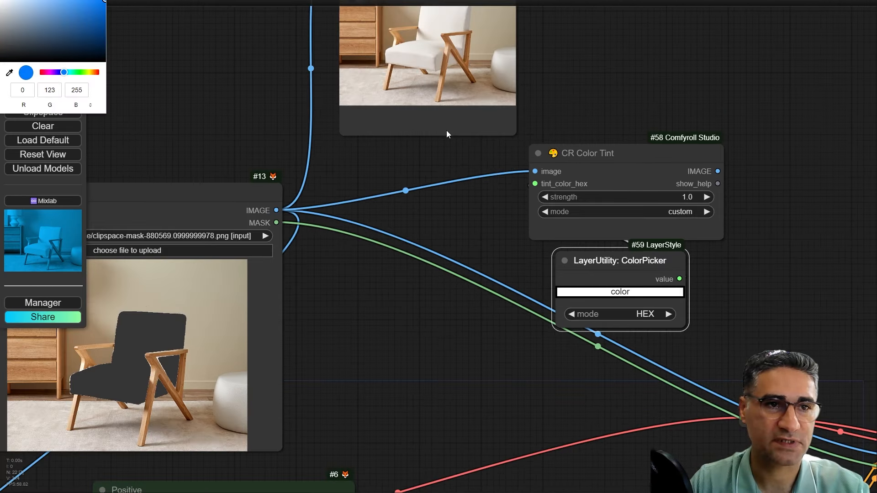
pyautogui.click(770, 227)
# Add a Preview Image node to the CR Color Tint output and run only that preview.
pyautogui.scroll(-3, 735, 244)
pyautogui.moveTo(734, 250); pyautogui.dragTo(531, 253)
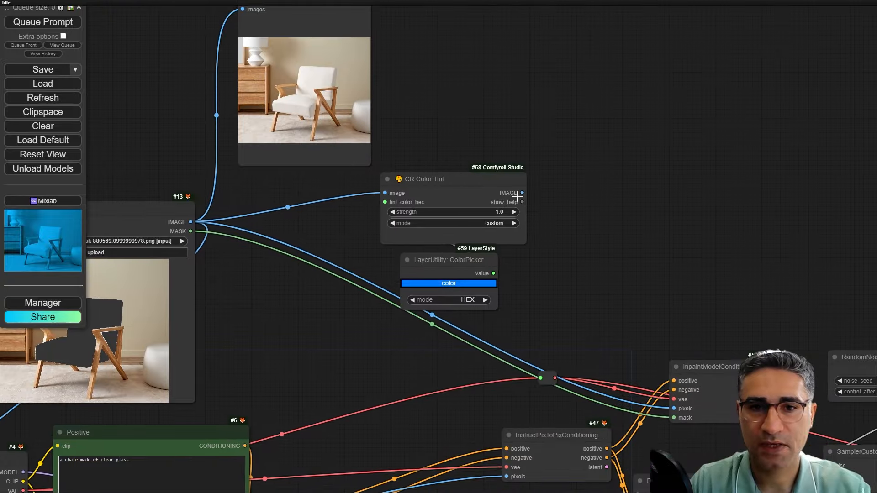
pyautogui.moveTo(522, 193); pyautogui.dragTo(543, 174)
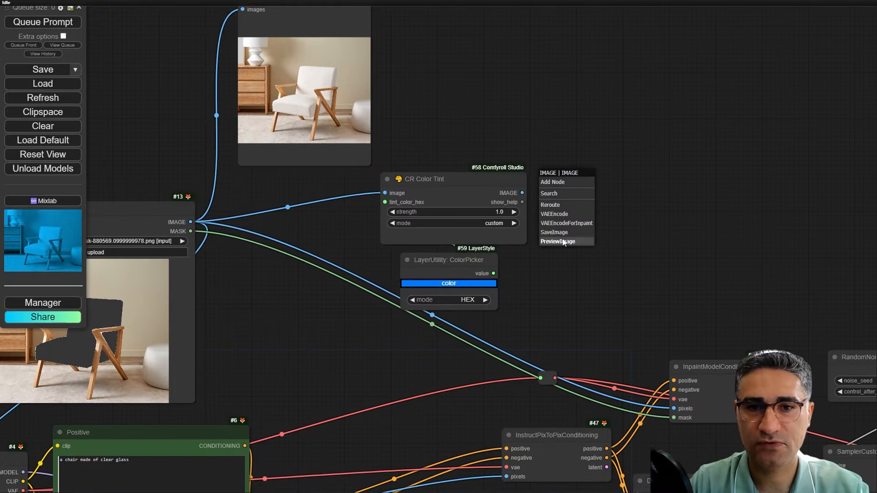
pyautogui.click(564, 241)
pyautogui.rightClick(573, 169)
pyautogui.click(594, 230)
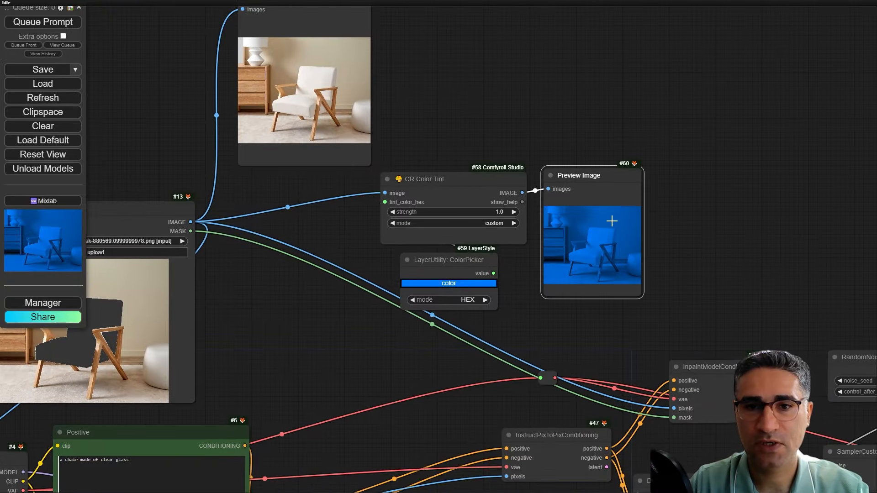
pyautogui.scroll(10, 612, 221)
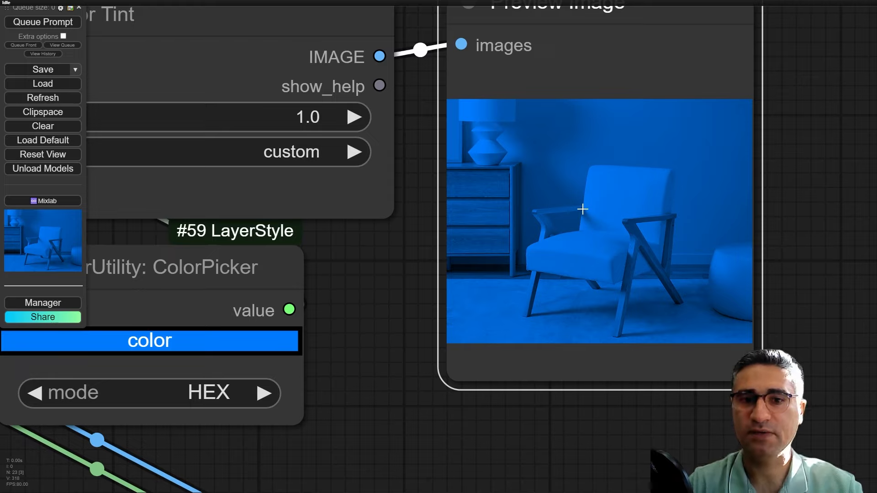
# Add an ImageCompositeMasked node in the empty area below the tint preview.
pyautogui.scroll(-12, 587, 235)
pyautogui.moveTo(643, 120); pyautogui.dragTo(486, 182)
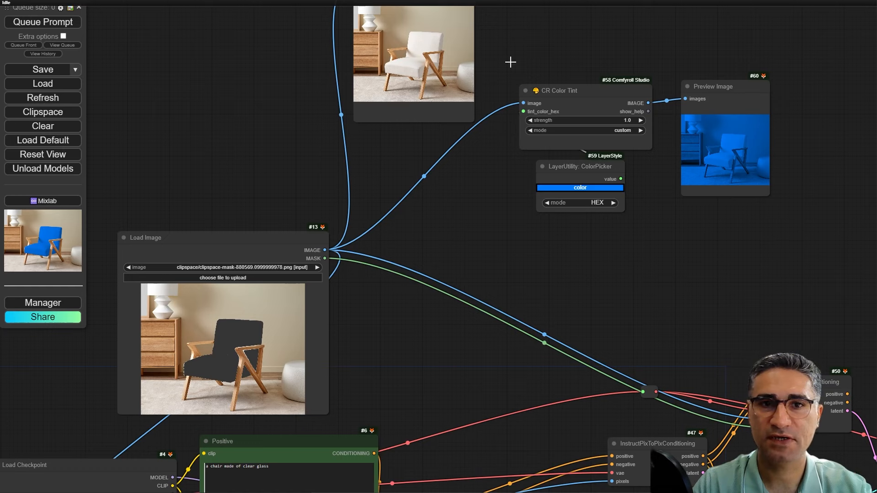
pyautogui.moveTo(738, 194); pyautogui.dragTo(731, 203)
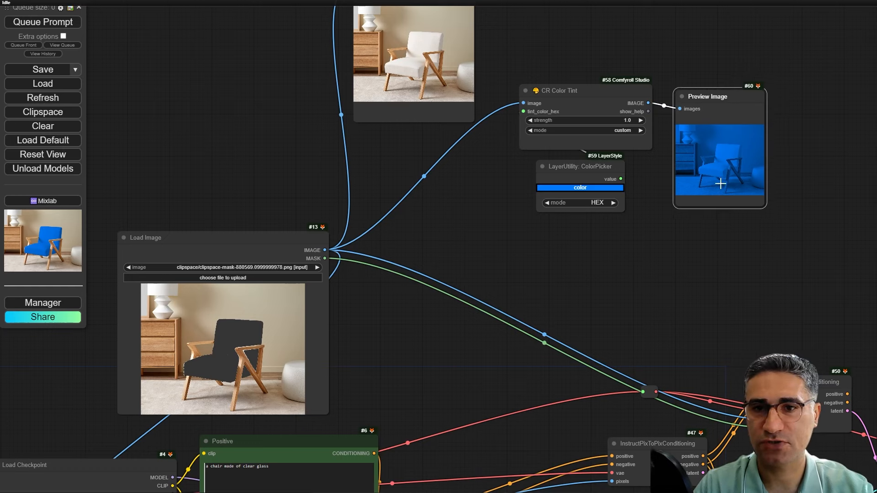
pyautogui.doubleClick(629, 256)
pyautogui.write('ima')
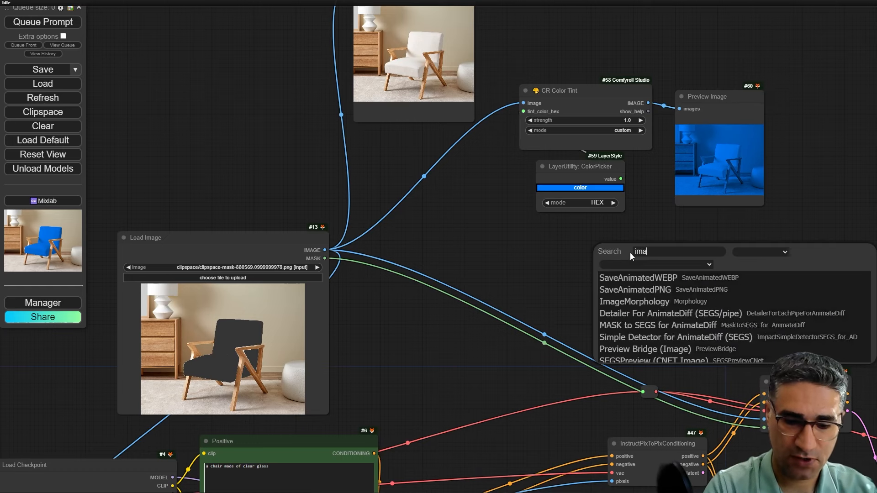
pyautogui.write('gecompo')
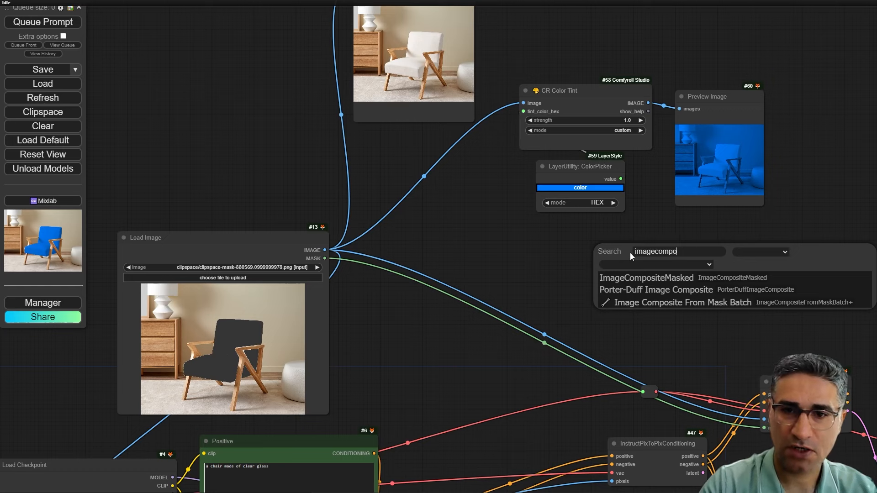
pyautogui.press('Return')
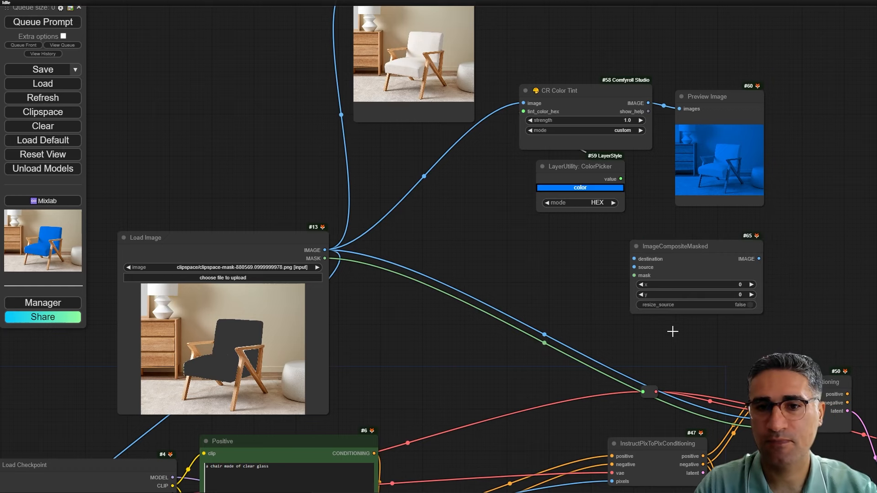
pyautogui.moveTo(713, 251); pyautogui.dragTo(732, 246)
# Feed ImageCompositeMasked the tinted image as source, and the Load Image picture and mask as destination and mask.
pyautogui.moveTo(648, 103); pyautogui.dragTo(654, 263)
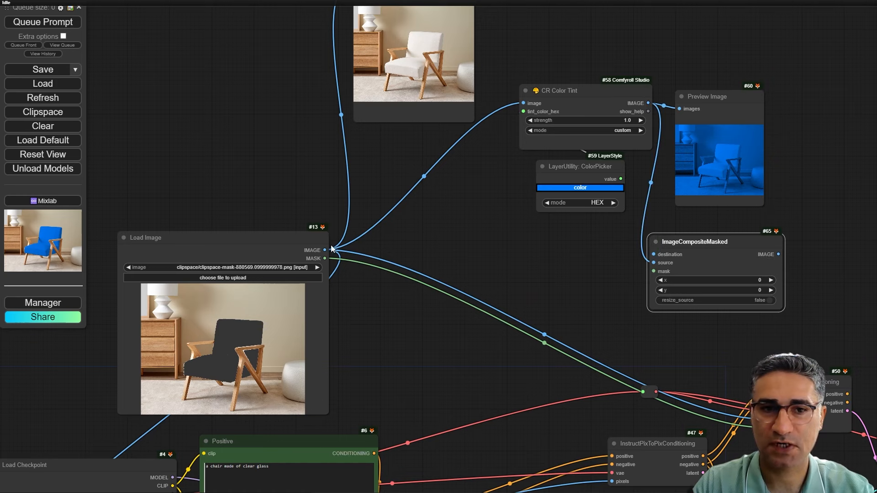
pyautogui.moveTo(326, 250); pyautogui.dragTo(649, 255)
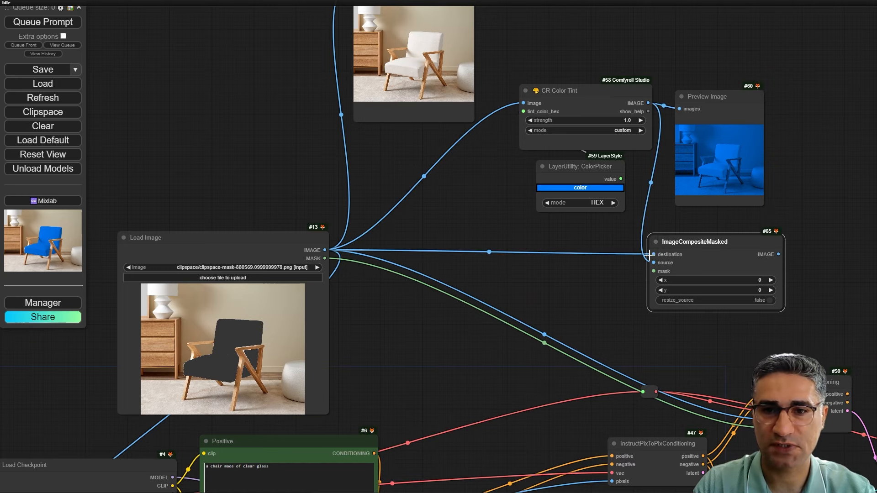
pyautogui.moveTo(324, 259); pyautogui.dragTo(654, 272)
# Attach a Preview Image node to the ImageCompositeMasked output and run only that preview.
pyautogui.moveTo(789, 242); pyautogui.dragTo(657, 230)
pyautogui.scroll(5, 685, 260)
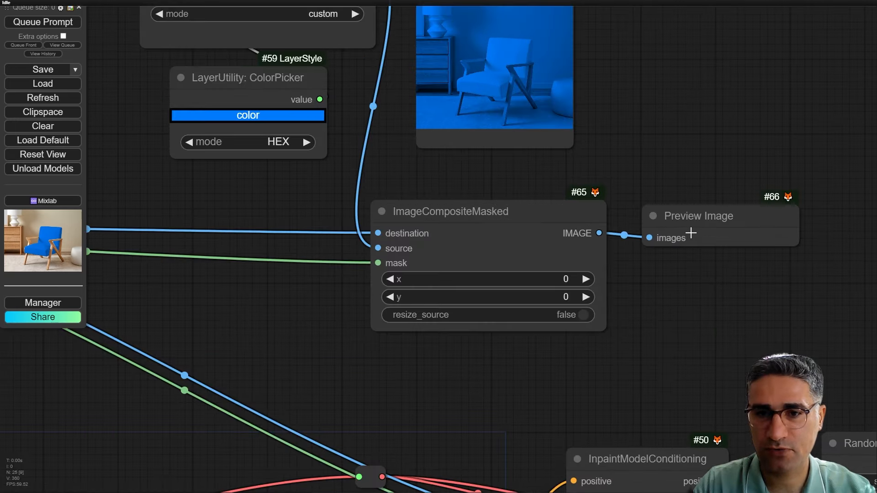
pyautogui.rightClick(729, 228)
pyautogui.click(728, 288)
pyautogui.scroll(12, 722, 320)
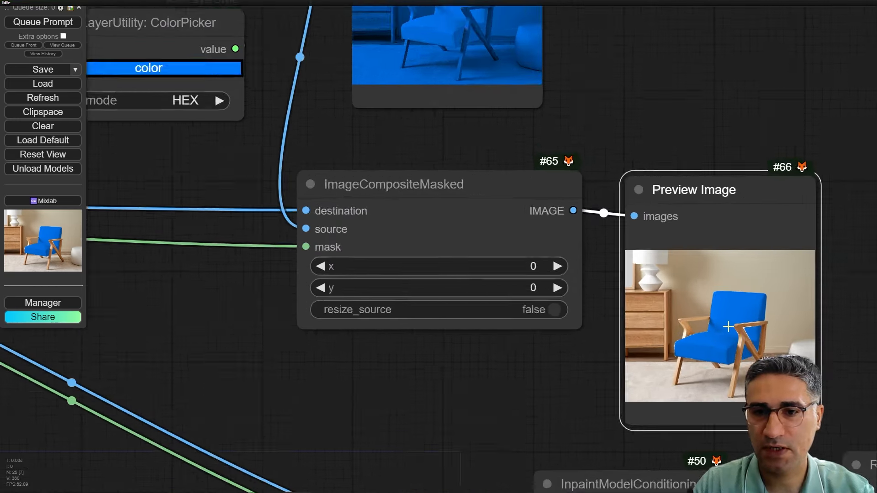
# Set the CR Color Tint strength to 0.3 and rerun only the composite preview.
pyautogui.scroll(-12, 720, 323)
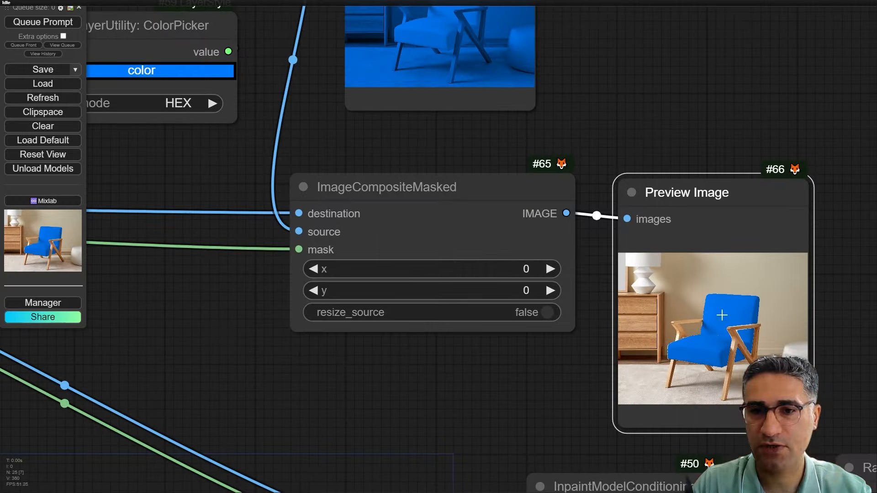
pyautogui.moveTo(459, 14); pyautogui.dragTo(596, 145)
pyautogui.moveTo(418, 149); pyautogui.dragTo(415, 188)
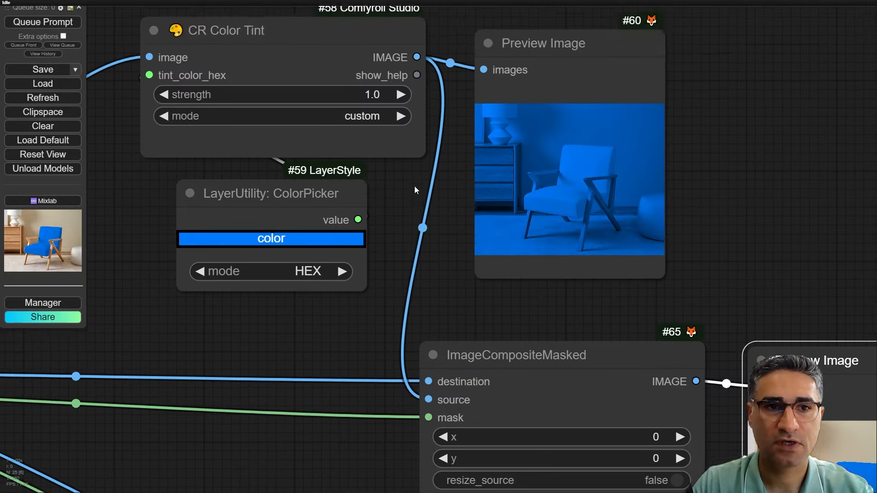
pyautogui.scroll(-4, 398, 166)
pyautogui.click(362, 120)
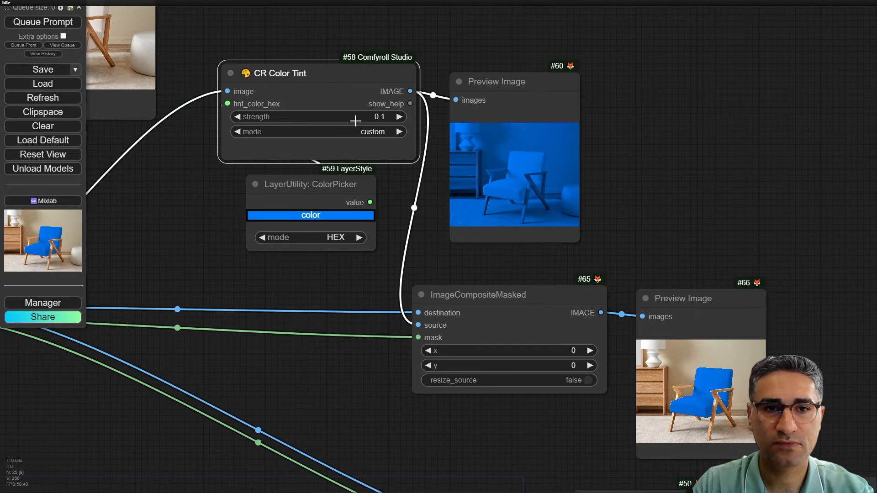
pyautogui.rightClick(677, 303)
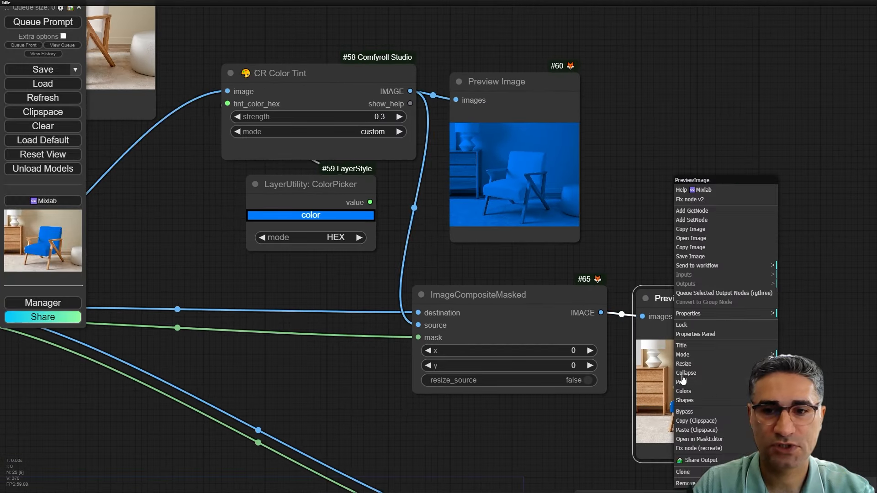
pyautogui.click(745, 297)
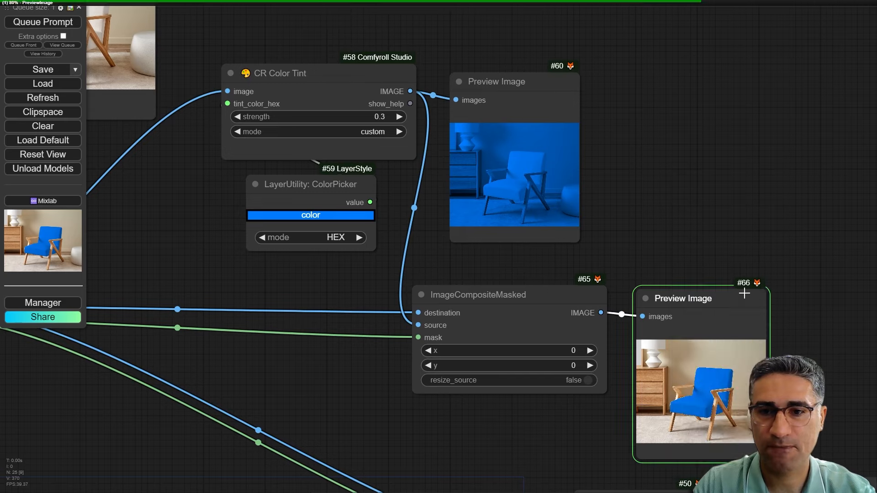
# Set the CR Color Tint strength to 0.6, rerun the composite preview and check the chair's colour.
pyautogui.click(393, 117)
pyautogui.click(393, 118)
pyautogui.click(396, 117)
pyautogui.rightClick(672, 301)
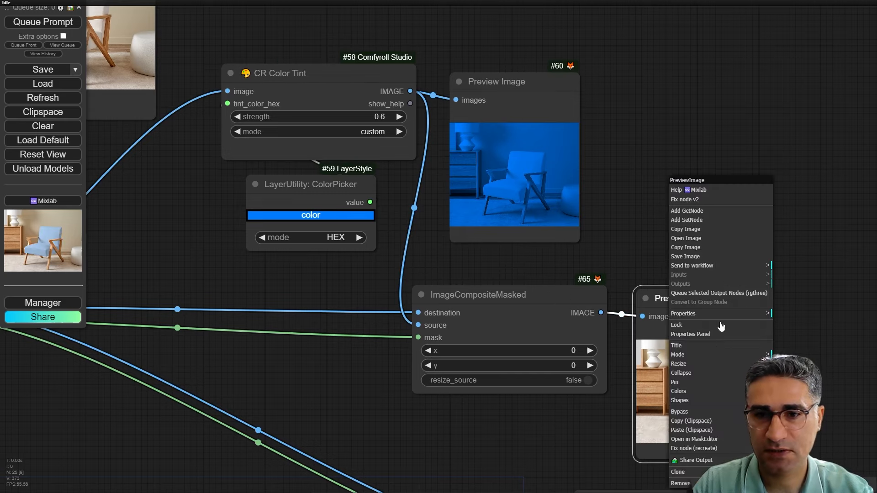
pyautogui.click(722, 293)
pyautogui.scroll(5, 731, 402)
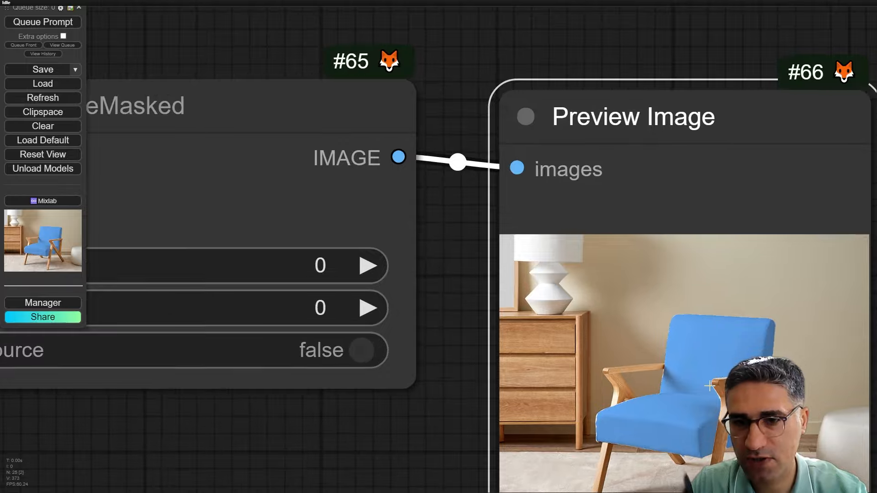
pyautogui.scroll(-5, 693, 329)
# Rearrange the graph by spreading out the two preview nodes and moving ImageCompositeMasked below the ColorPicker.
pyautogui.scroll(-3, 693, 329)
pyautogui.moveTo(676, 299); pyautogui.dragTo(737, 191)
pyautogui.moveTo(571, 138); pyautogui.dragTo(582, 153)
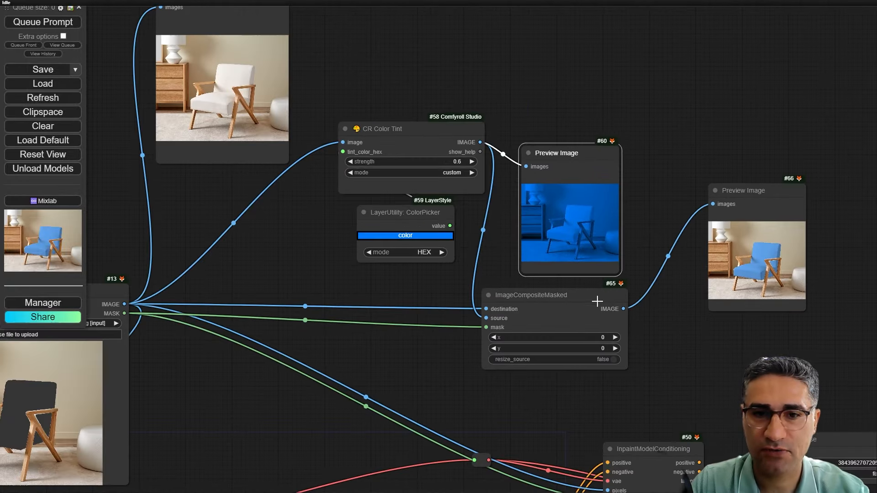
pyautogui.moveTo(600, 307); pyautogui.dragTo(441, 312)
pyautogui.moveTo(494, 351); pyautogui.dragTo(486, 194)
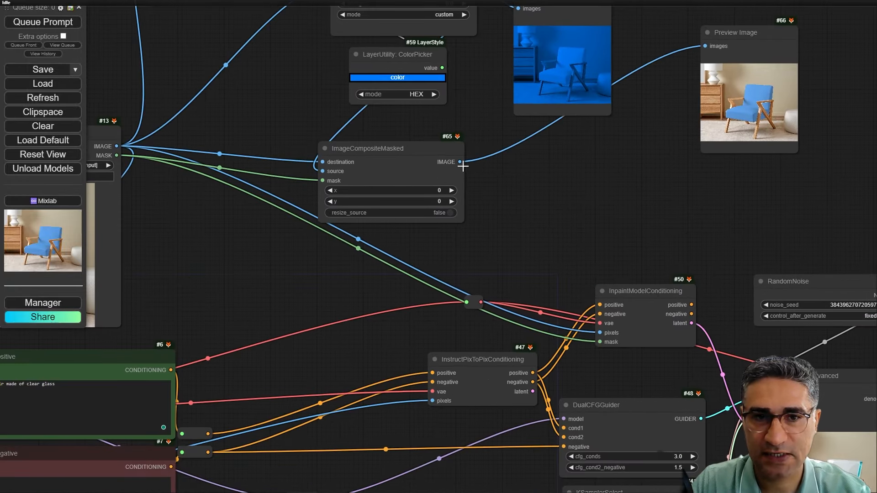
# Connect the ImageCompositeMasked output to the pixels inputs of InpaintModelConditioning and InstructPixToPixConditioning.
pyautogui.moveTo(460, 163); pyautogui.dragTo(600, 333)
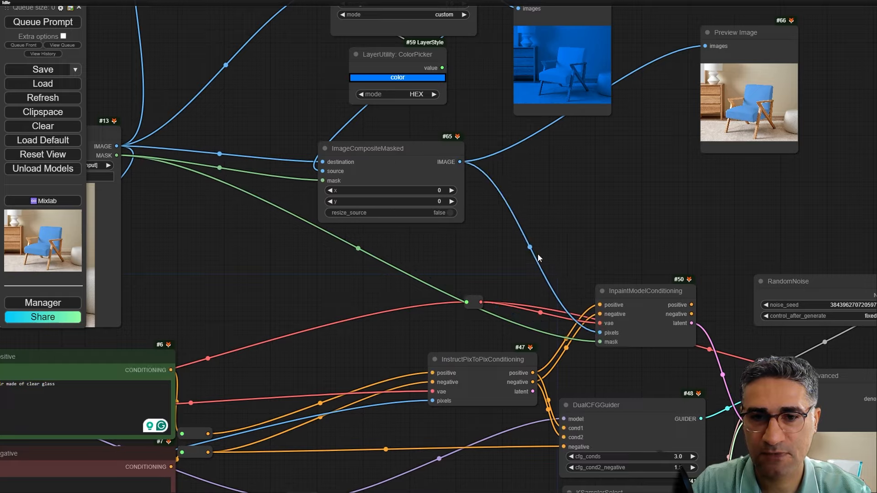
pyautogui.moveTo(491, 219); pyautogui.dragTo(563, 156)
pyautogui.moveTo(532, 97); pyautogui.dragTo(502, 339)
pyautogui.scroll(5, 544, 293)
pyautogui.scroll(-8, 551, 290)
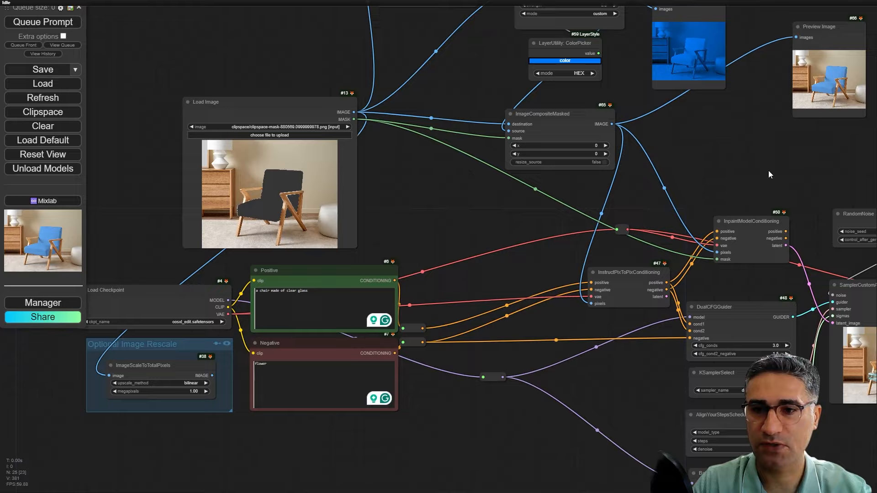
# Set the DualCFGGuider's cfg_conds to 8.1 and run the whole workflow.
pyautogui.moveTo(769, 170); pyautogui.dragTo(517, 135)
pyautogui.hotkey('ctrl', 'Return')
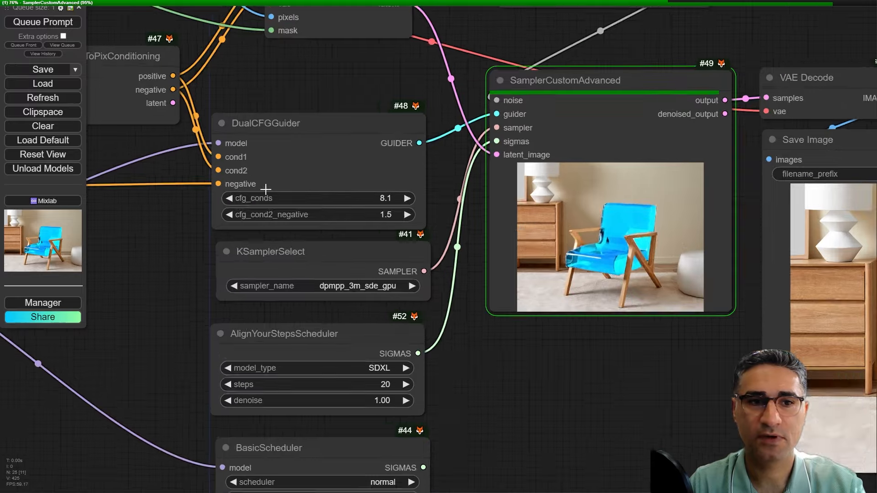
pyautogui.scroll(5, 258, 197)
pyautogui.moveTo(789, 331); pyautogui.dragTo(647, 354)
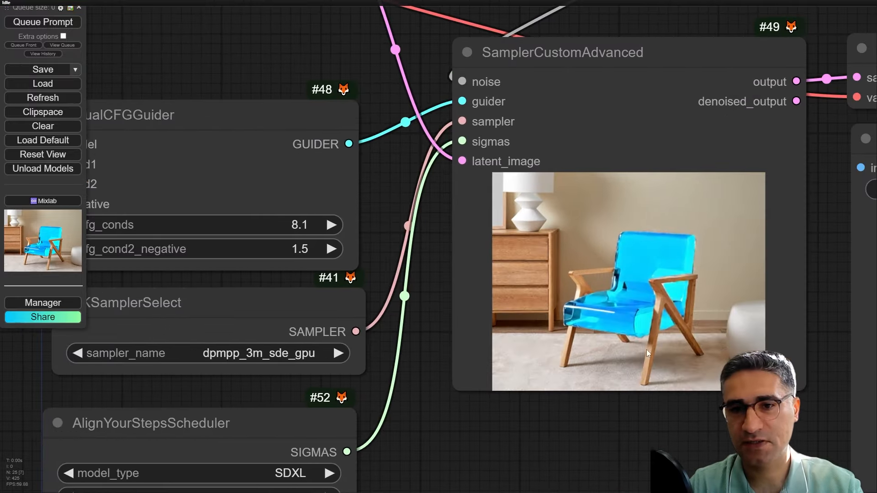
# Examine the generated glass chair up close in the sampler preview and the Save Image node.
pyautogui.scroll(5, 652, 319)
pyautogui.scroll(-12, 639, 315)
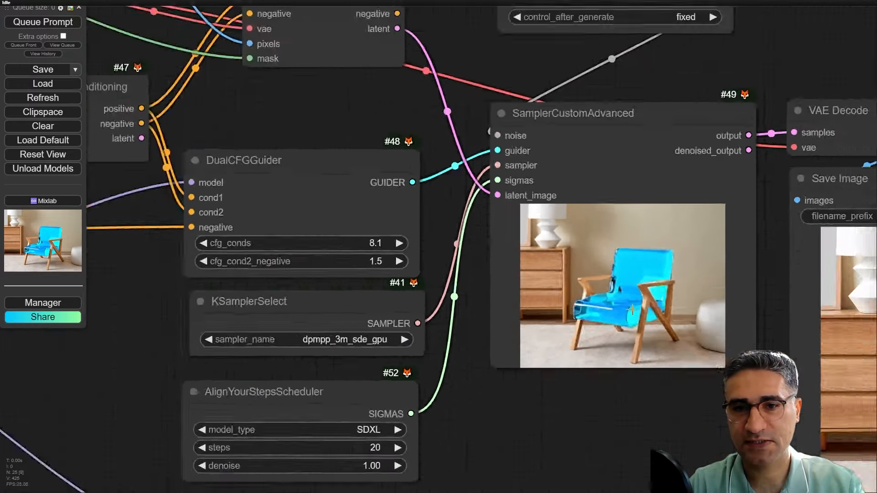
pyautogui.moveTo(683, 329); pyautogui.dragTo(326, 257)
pyautogui.scroll(5, 567, 295)
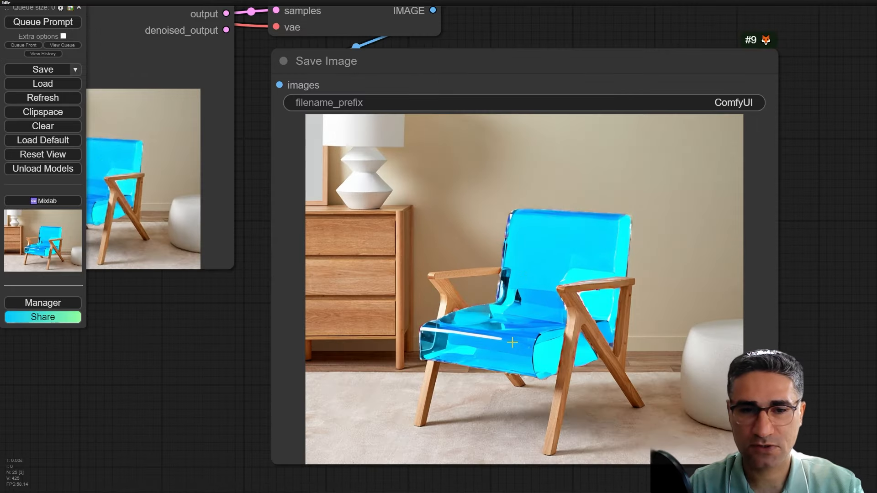
pyautogui.moveTo(495, 353); pyautogui.dragTo(549, 286)
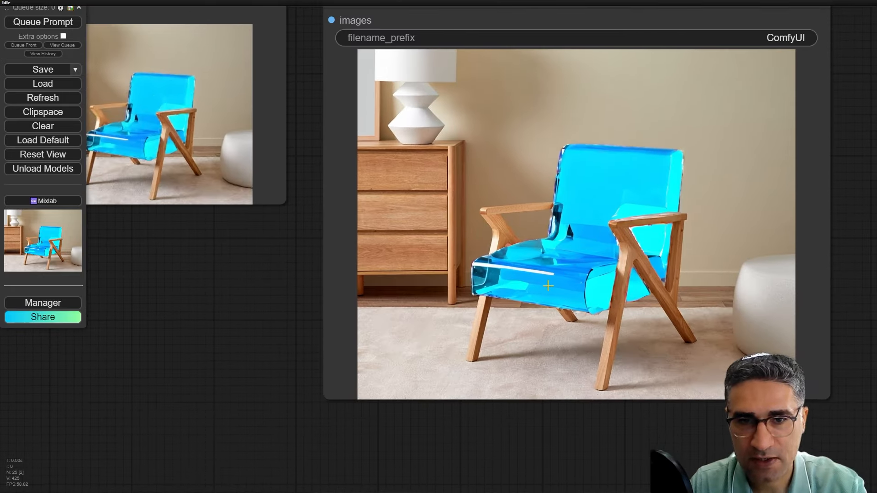
# Go back to the masked composite preview and inspect the tinted chair for comparison with the generated result.
pyautogui.scroll(-4, 548, 286)
pyautogui.moveTo(387, 320); pyautogui.dragTo(578, 371)
pyautogui.scroll(-6, 577, 370)
pyautogui.moveTo(334, 314); pyautogui.dragTo(491, 401)
pyautogui.scroll(4, 665, 110)
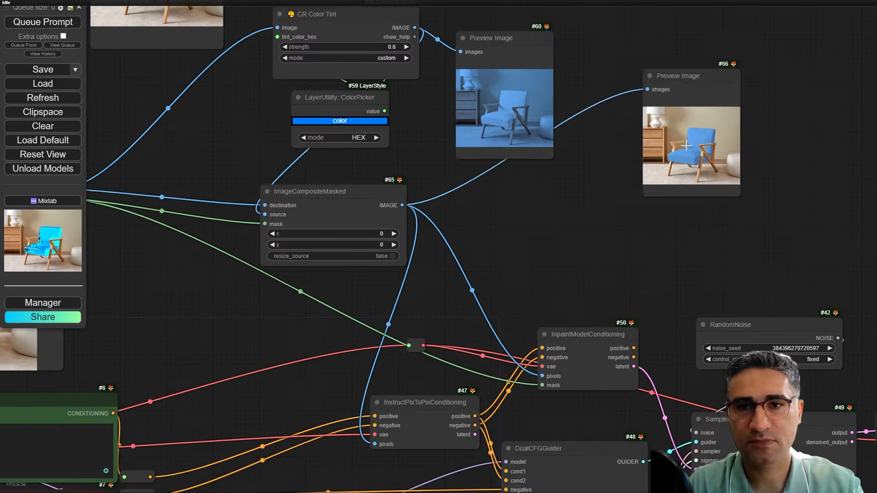
pyautogui.moveTo(683, 146); pyautogui.dragTo(629, 131)
pyautogui.scroll(5, 638, 132)
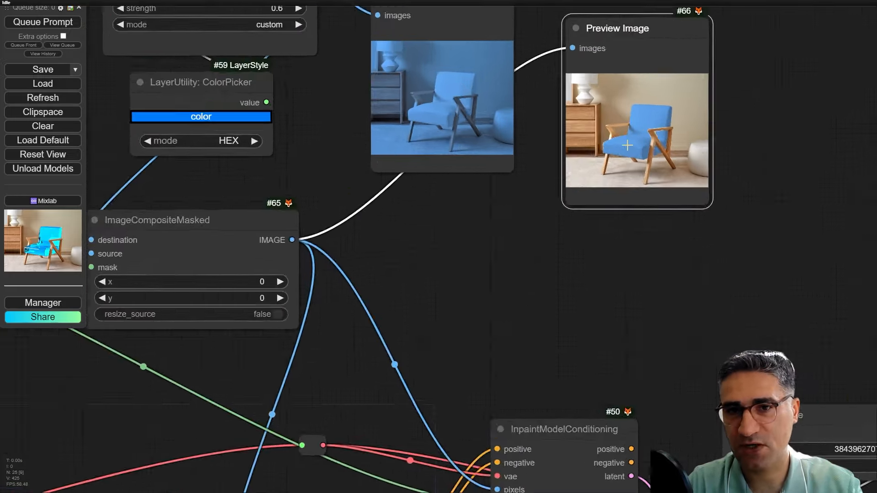
# Review the DualCFGGuider, KSamplerSelect and scheduler settings together with the positive and negative prompts.
pyautogui.scroll(-3, 620, 125)
pyautogui.moveTo(568, 254); pyautogui.dragTo(569, 7)
pyautogui.scroll(-2, 551, 243)
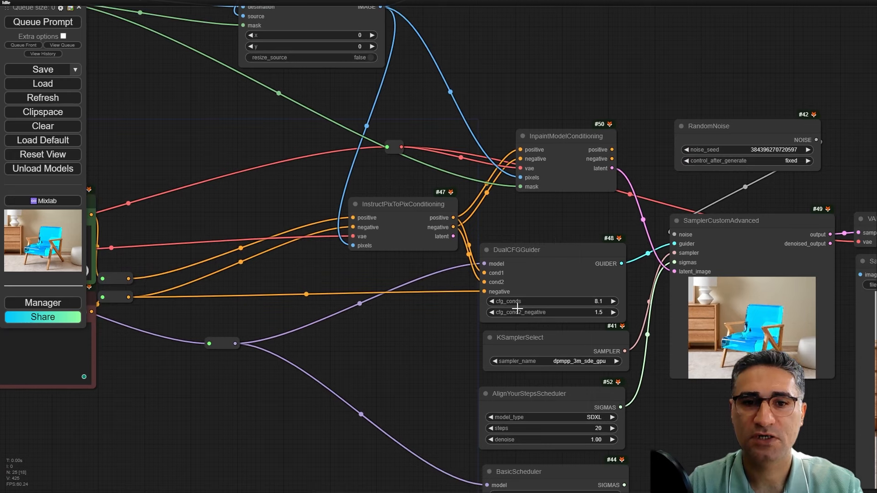
pyautogui.scroll(1, 517, 309)
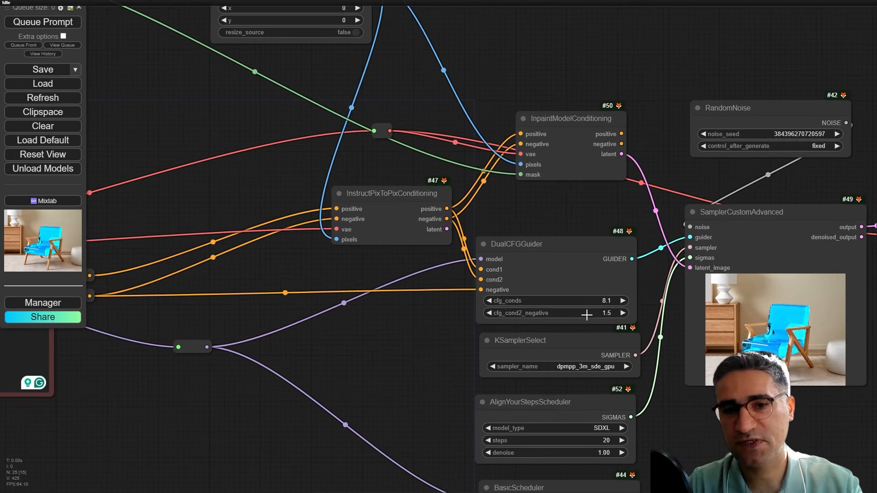
pyautogui.moveTo(441, 383); pyautogui.dragTo(426, 218)
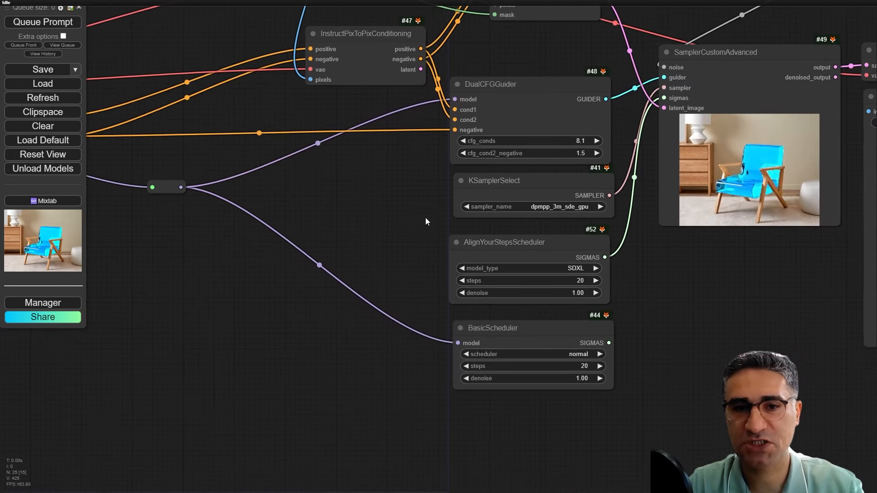
pyautogui.moveTo(531, 196); pyautogui.dragTo(524, 192)
pyautogui.click(548, 257)
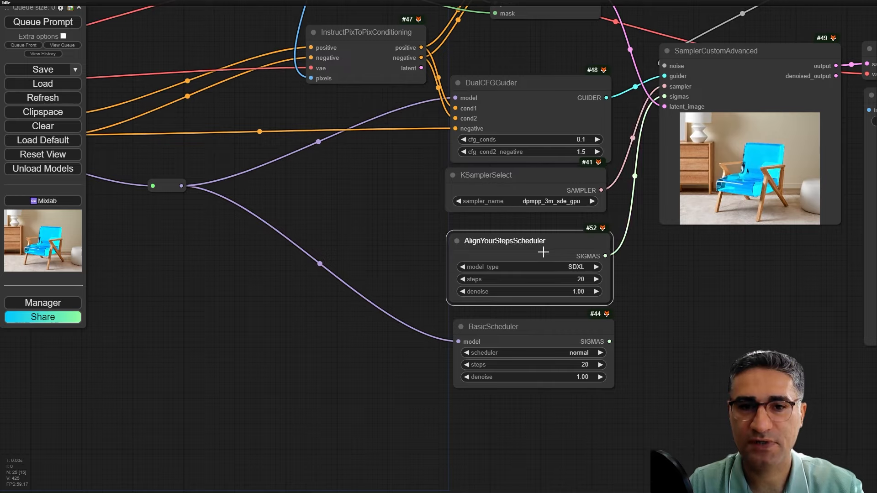
pyautogui.scroll(-1, 372, 400)
pyautogui.moveTo(372, 400); pyautogui.dragTo(578, 345)
pyautogui.scroll(-4, 578, 345)
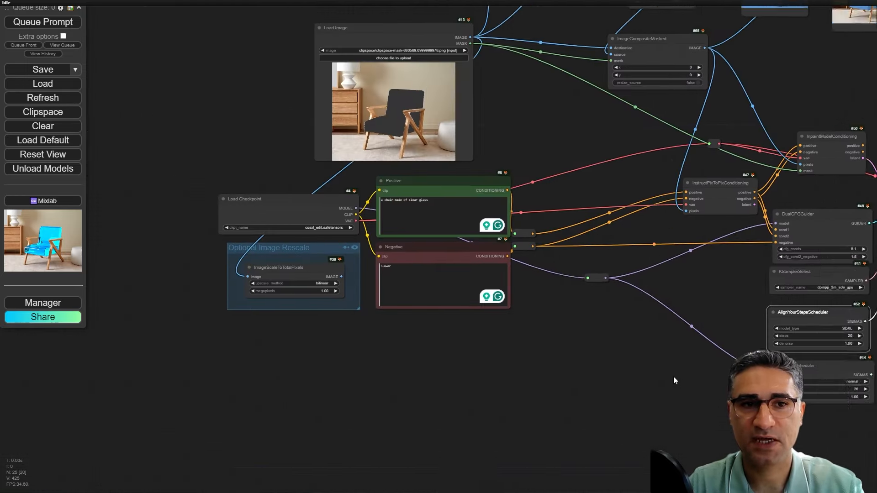
pyautogui.scroll(5, 469, 210)
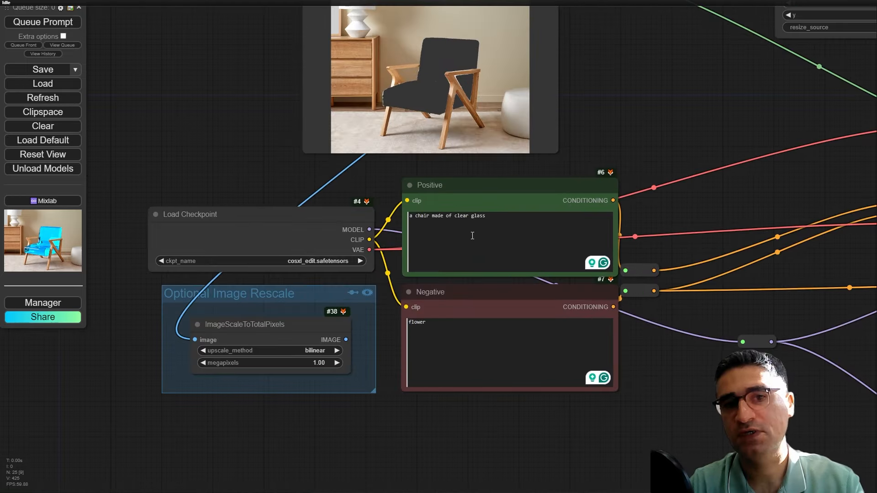
# Examine the generated chair in the Save Image node and compare it with the masked chair in the Load Image node.
pyautogui.moveTo(717, 189); pyautogui.dragTo(258, 247)
pyautogui.scroll(-5, 287, 254)
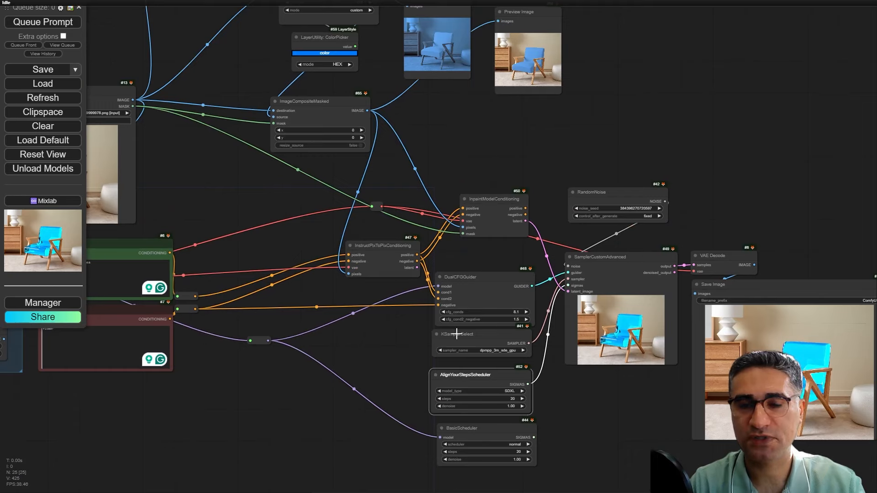
pyautogui.scroll(4, 677, 450)
pyautogui.moveTo(677, 449); pyautogui.dragTo(432, 383)
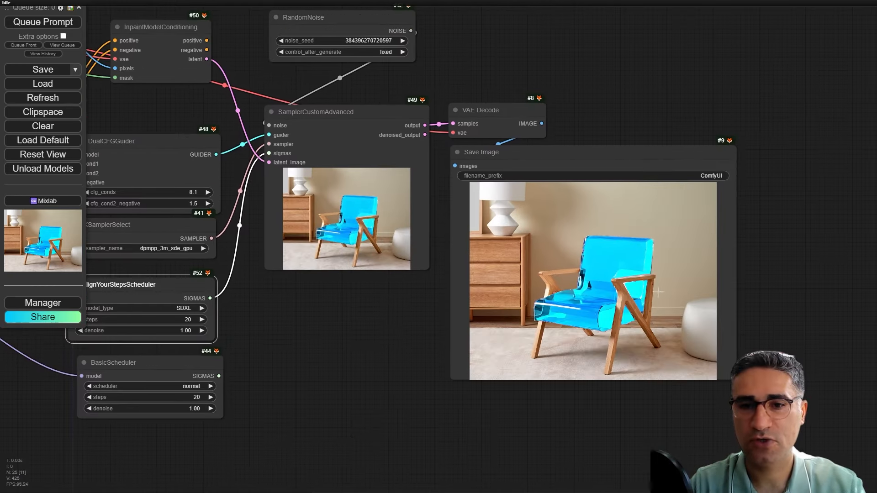
pyautogui.scroll(6, 629, 272)
pyautogui.scroll(-5, 606, 289)
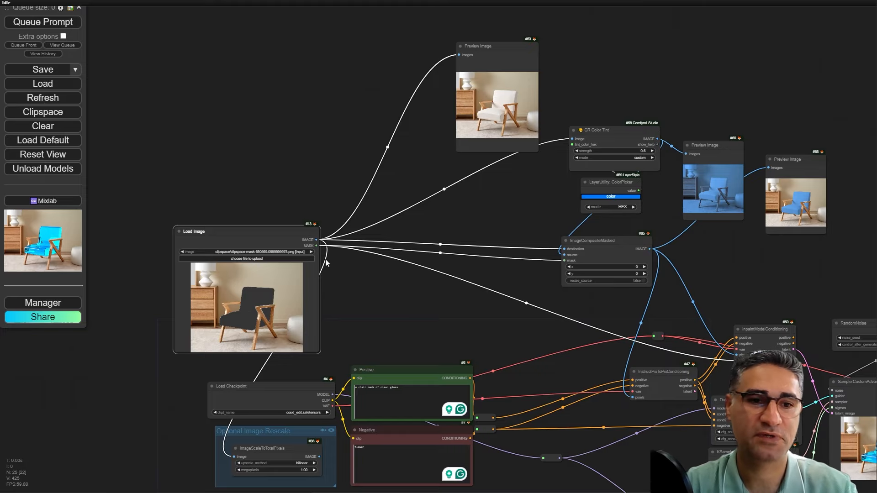
pyautogui.scroll(10, 325, 259)
pyautogui.scroll(-8, 698, 197)
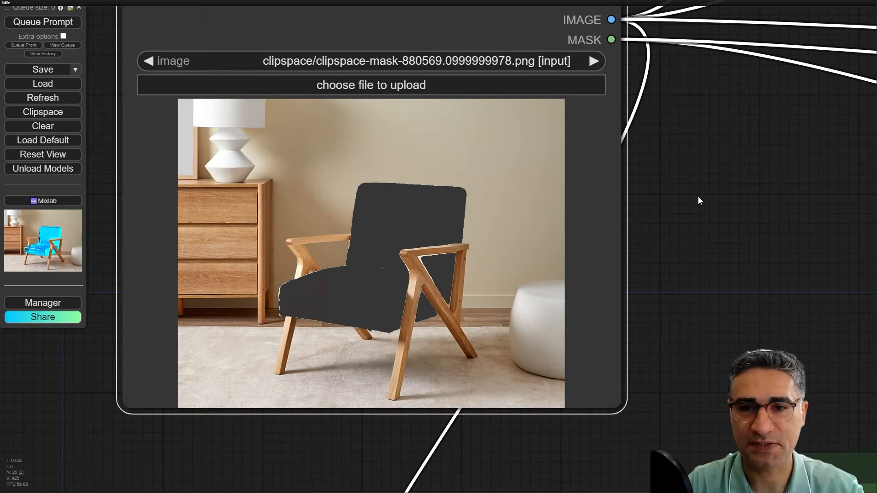
pyautogui.moveTo(715, 200); pyautogui.dragTo(528, 224)
pyautogui.rightClick(528, 172)
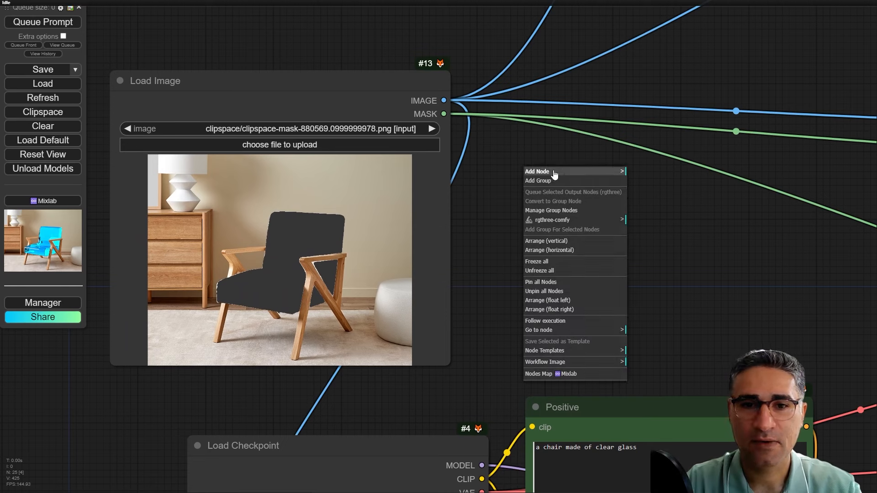
pyautogui.click(537, 171)
pyautogui.click(661, 404)
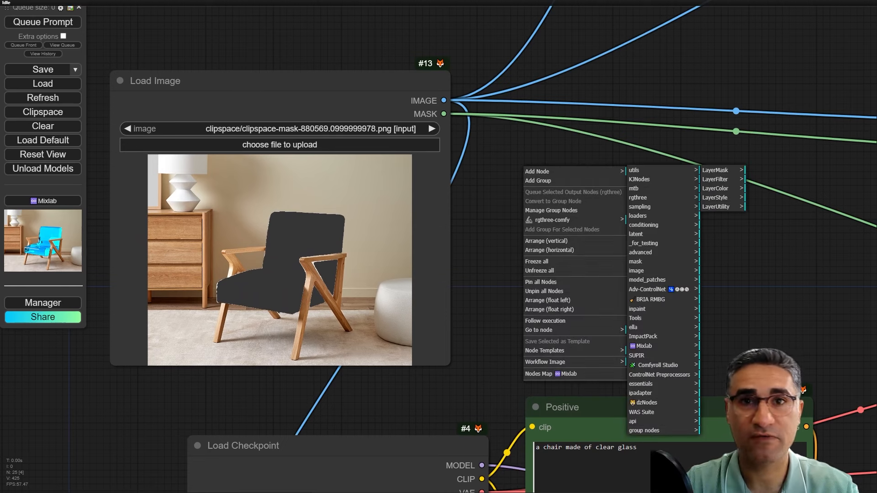
pyautogui.click(487, 155)
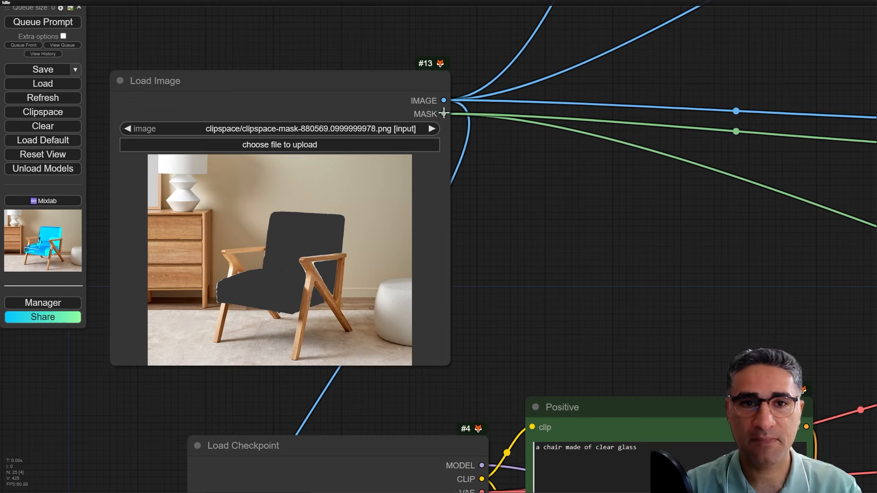
# Add a LayerMask: MaskEdgeUltraDetail V2 node fed by Load Image's MASK output and place it beside the Load Image node.
pyautogui.moveTo(532, 183); pyautogui.dragTo(532, 173)
pyautogui.click(556, 196)
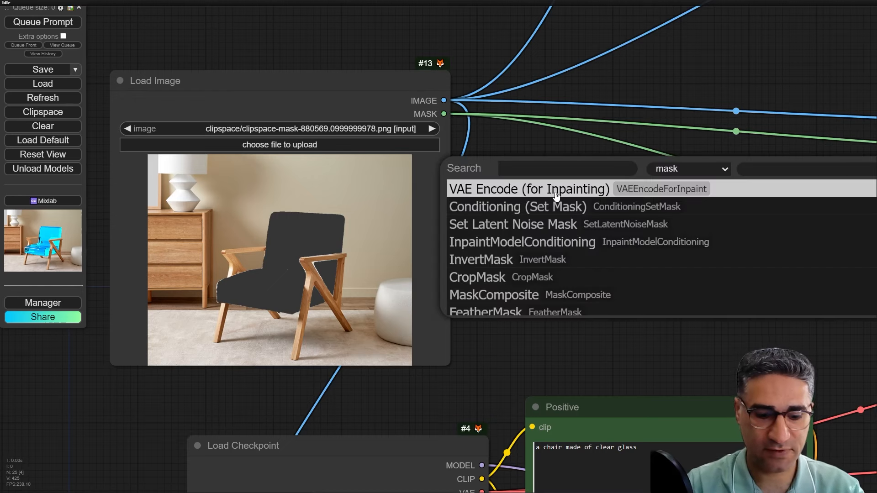
pyautogui.write('mask')
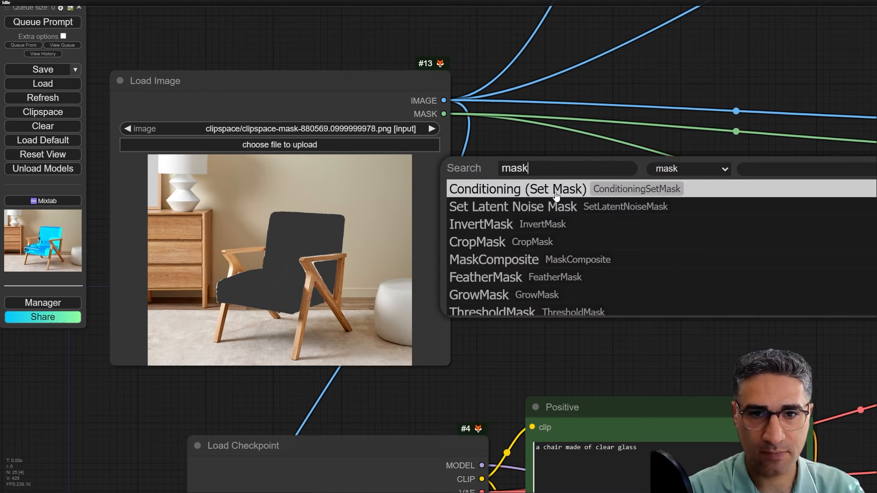
pyautogui.write('edg')
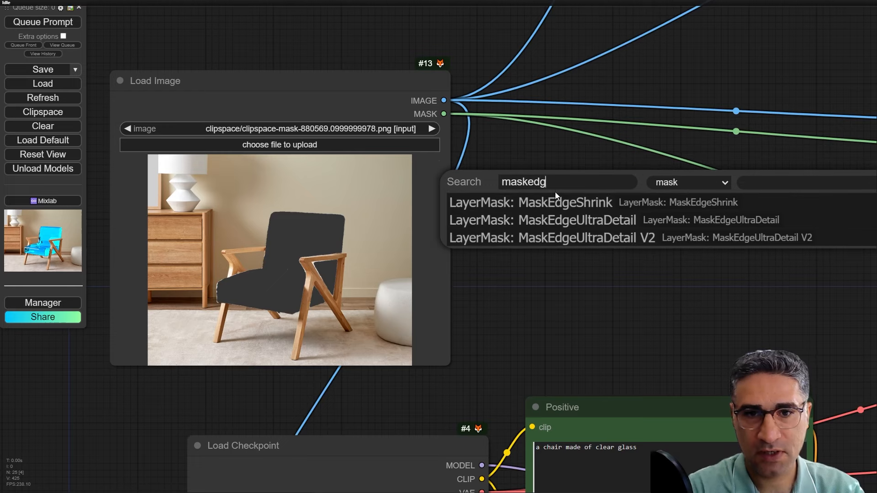
pyautogui.click(638, 238)
pyautogui.scroll(3, 710, 237)
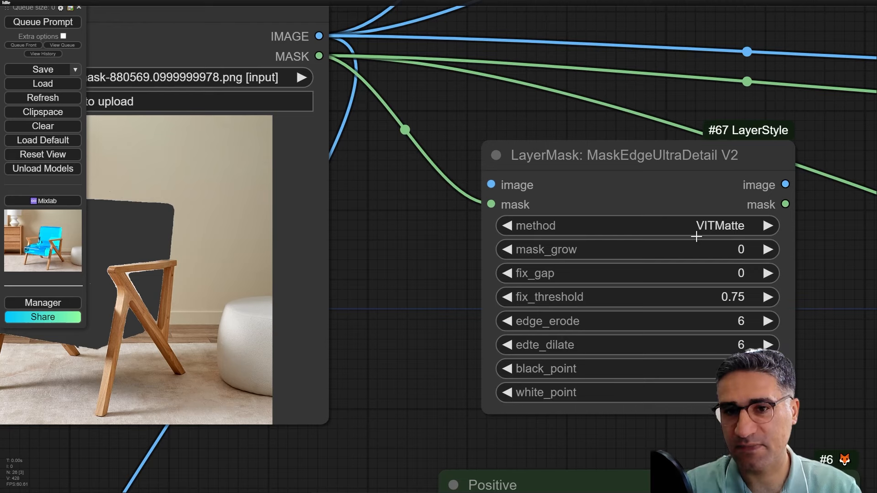
pyautogui.scroll(-3, 694, 233)
pyautogui.moveTo(652, 193); pyautogui.dragTo(593, 173)
pyautogui.moveTo(761, 251); pyautogui.dragTo(694, 244)
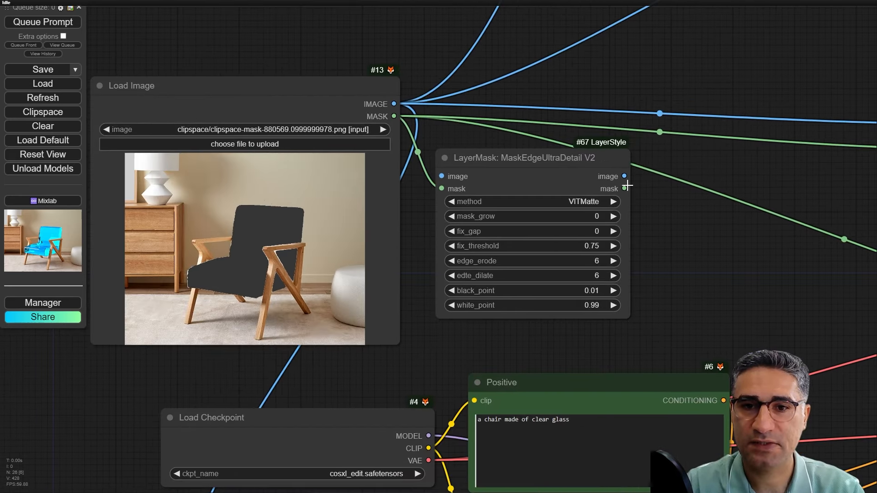
# Attach a Preview Image node to MaskEdgeUltraDetail V2's image output and try to queue only that preview.
pyautogui.moveTo(625, 177); pyautogui.dragTo(649, 181)
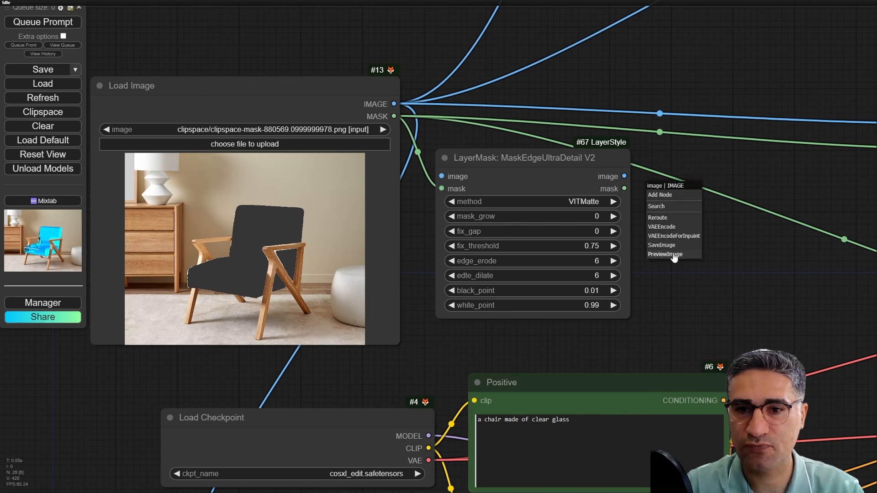
pyautogui.click(663, 254)
pyautogui.rightClick(701, 191)
pyautogui.click(743, 251)
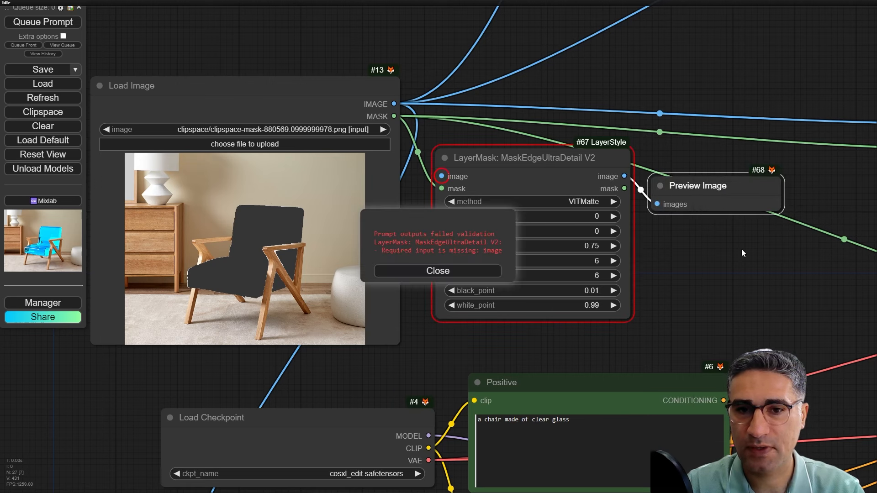
pyautogui.click(439, 269)
# Connect Load Image's IMAGE output to the image input of MaskEdgeUltraDetail V2 and queue only the new Preview Image node.
pyautogui.moveTo(395, 100); pyautogui.dragTo(442, 176)
pyautogui.rightClick(695, 187)
pyautogui.click(745, 254)
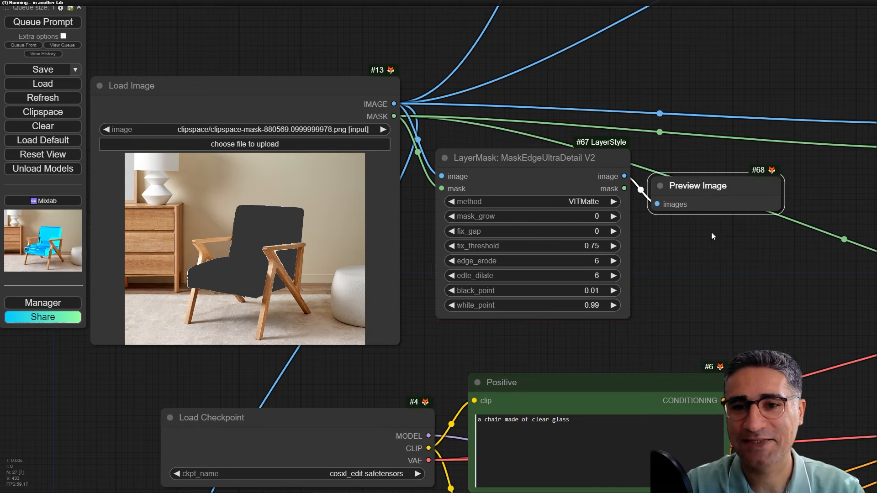
# Position the new Preview Image node beside MaskEdgeUltraDetail V2 and enlarge it for viewing the cutout.
pyautogui.scroll(5, 231, 272)
pyautogui.scroll(4, 159, 262)
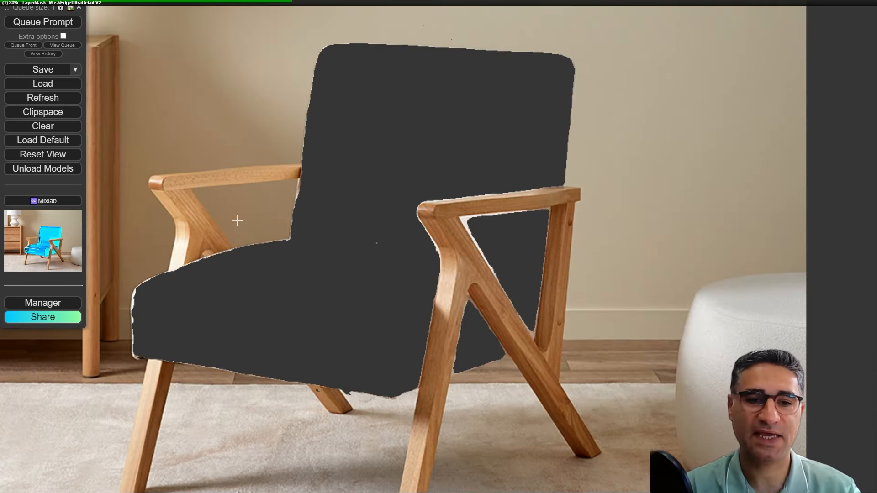
pyautogui.scroll(-9, 476, 251)
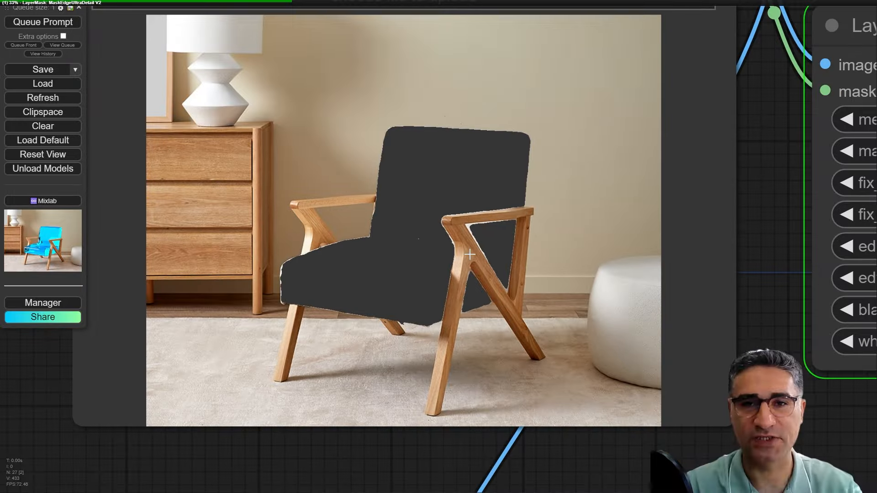
pyautogui.scroll(-6, 477, 270)
pyautogui.moveTo(835, 327); pyautogui.dragTo(600, 294)
pyautogui.moveTo(623, 152); pyautogui.dragTo(624, 136)
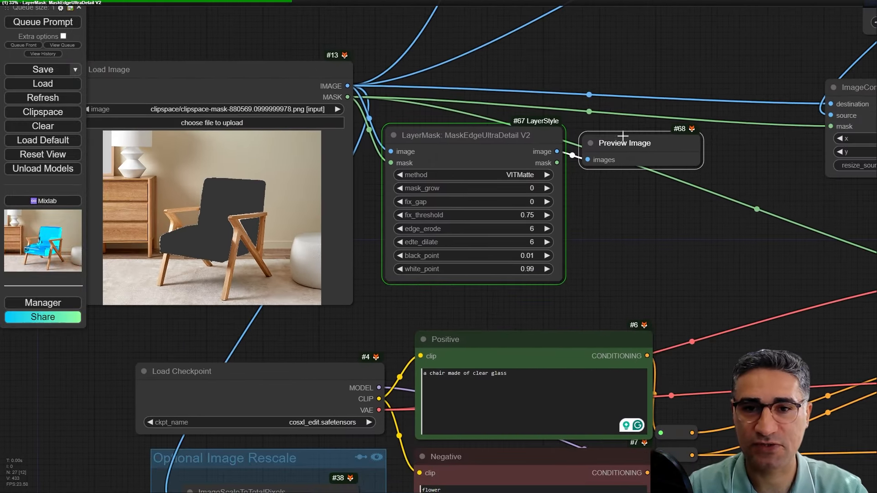
pyautogui.moveTo(702, 182); pyautogui.dragTo(697, 255)
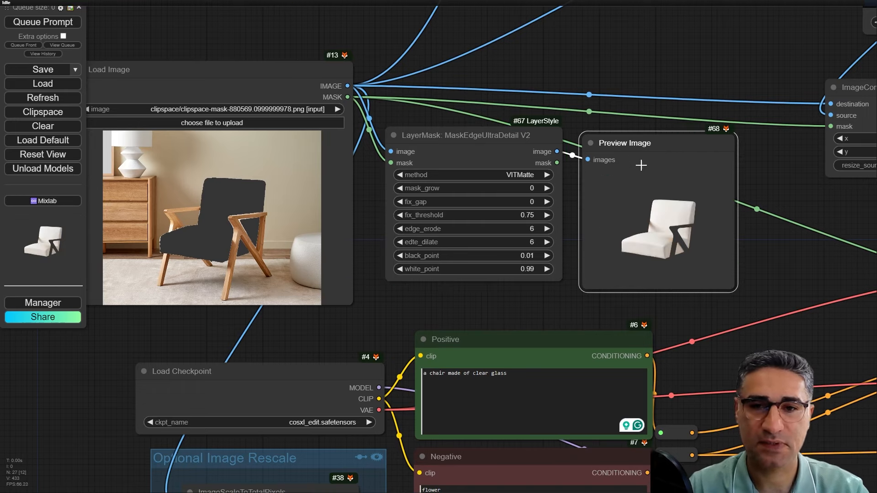
# Examine the edges of the cut-out chair up close in the new Preview Image node.
pyautogui.scroll(8, 671, 233)
pyautogui.scroll(10, 667, 235)
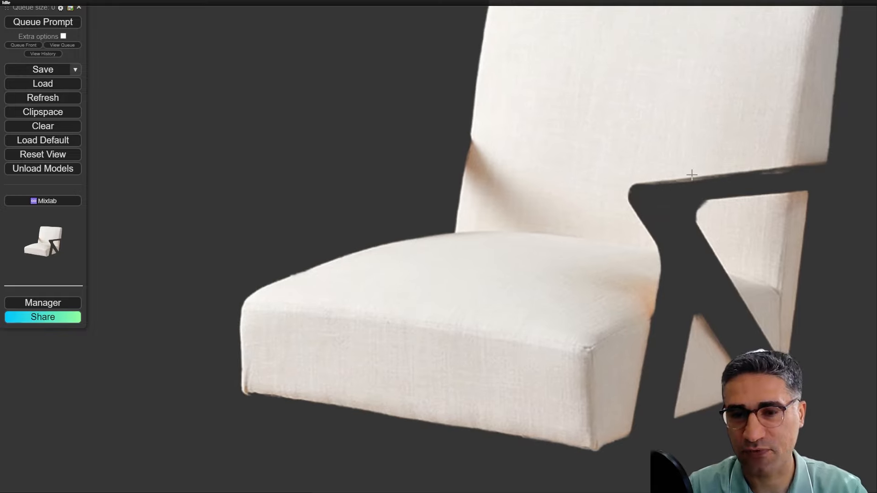
pyautogui.moveTo(665, 367); pyautogui.dragTo(691, 197)
pyautogui.scroll(-10, 601, 115)
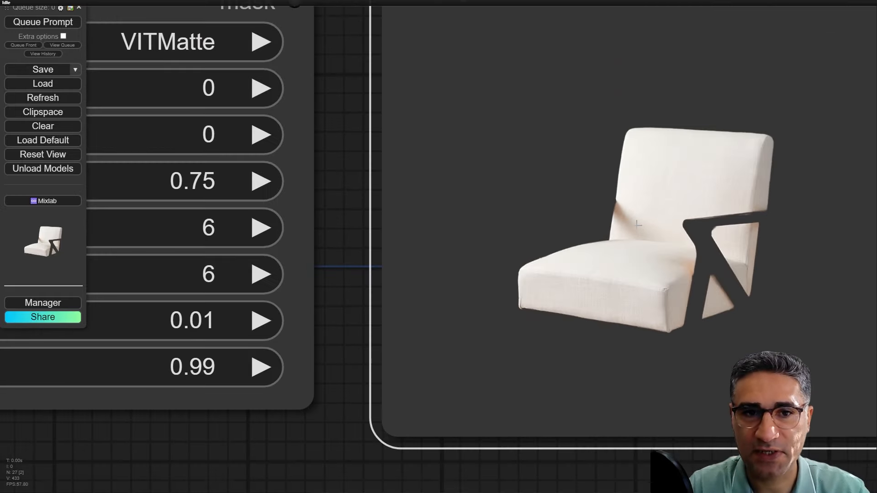
pyautogui.scroll(-5, 624, 217)
# Add a Preview Mask node to MaskEdgeUltraDetail V2's mask output and queue only that node.
pyautogui.moveTo(591, 182); pyautogui.dragTo(696, 195)
pyautogui.moveTo(500, 155); pyautogui.dragTo(512, 161)
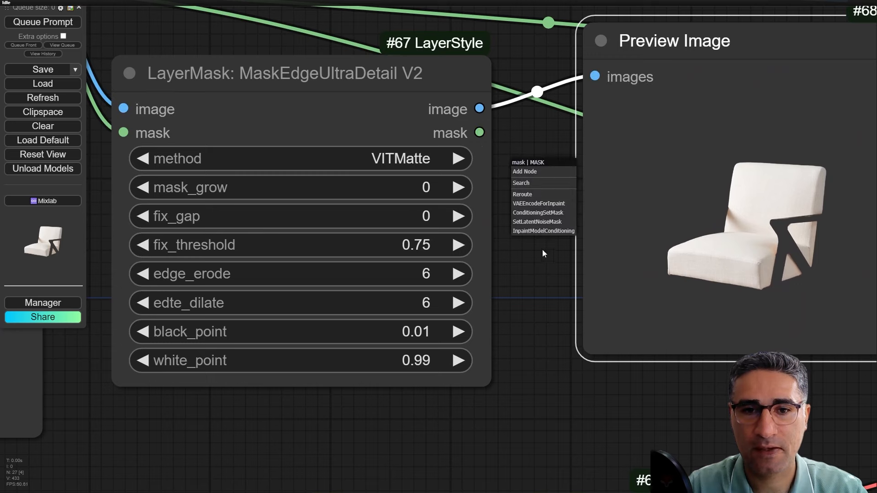
pyautogui.click(534, 183)
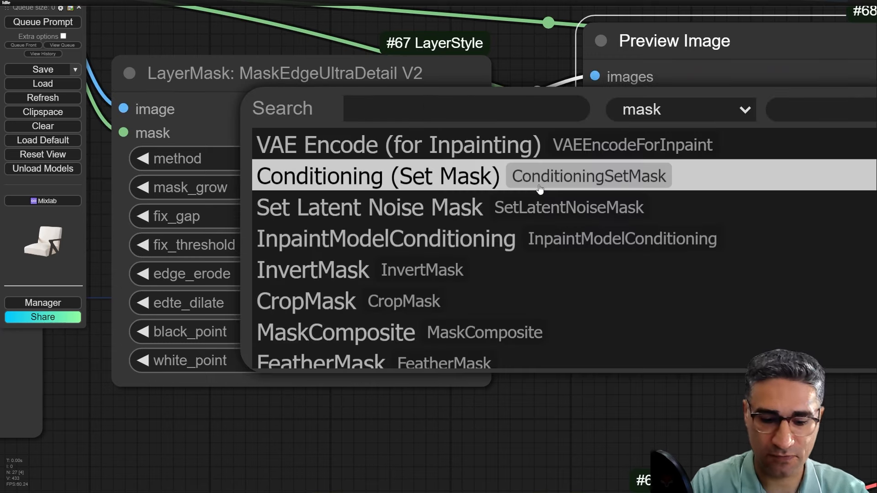
pyautogui.write('previ')
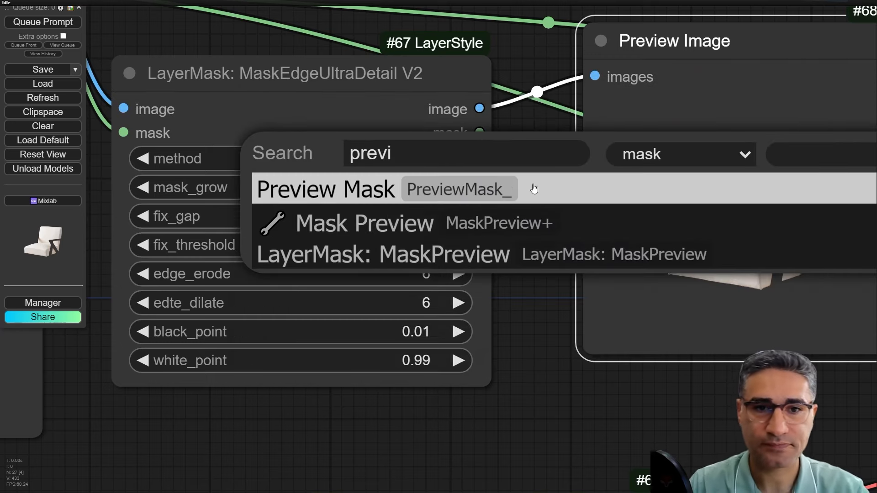
pyautogui.click(533, 188)
pyautogui.rightClick(677, 168)
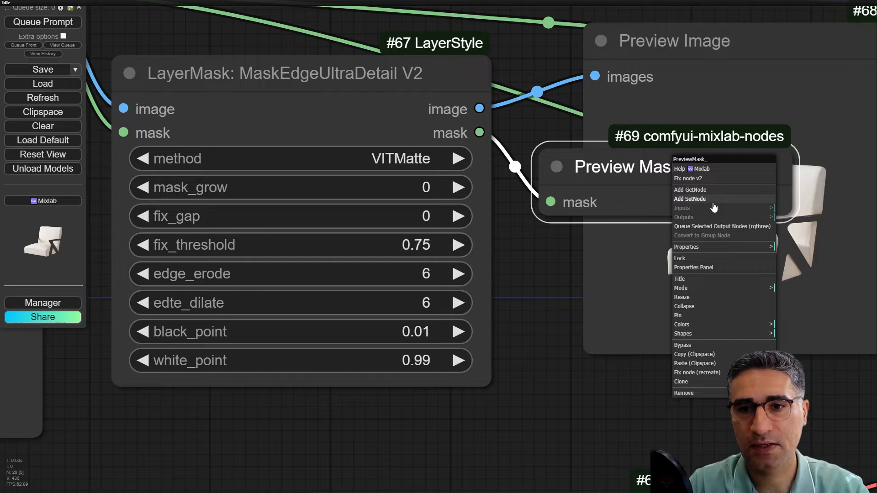
pyautogui.click(731, 227)
# Check the refined mask, then separate the two preview nodes with Preview Mask below and Preview Image above.
pyautogui.scroll(-6, 721, 274)
pyautogui.scroll(5, 716, 330)
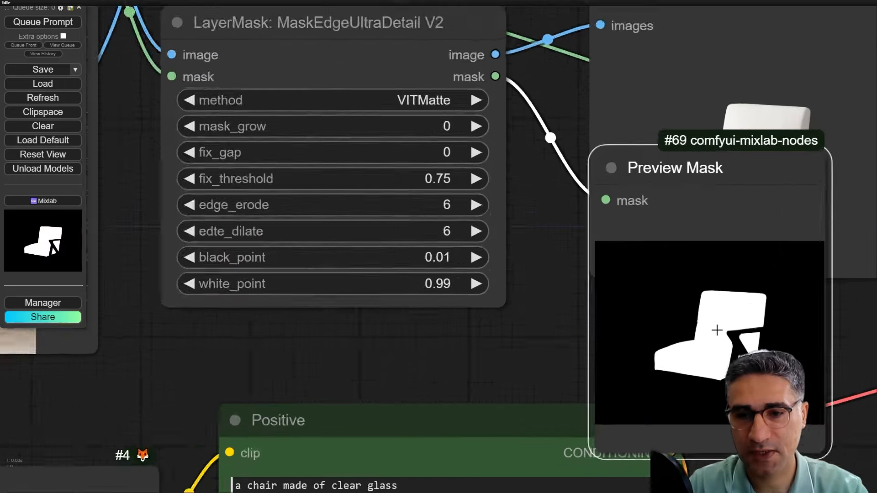
pyautogui.scroll(8, 716, 330)
pyautogui.scroll(-8, 750, 315)
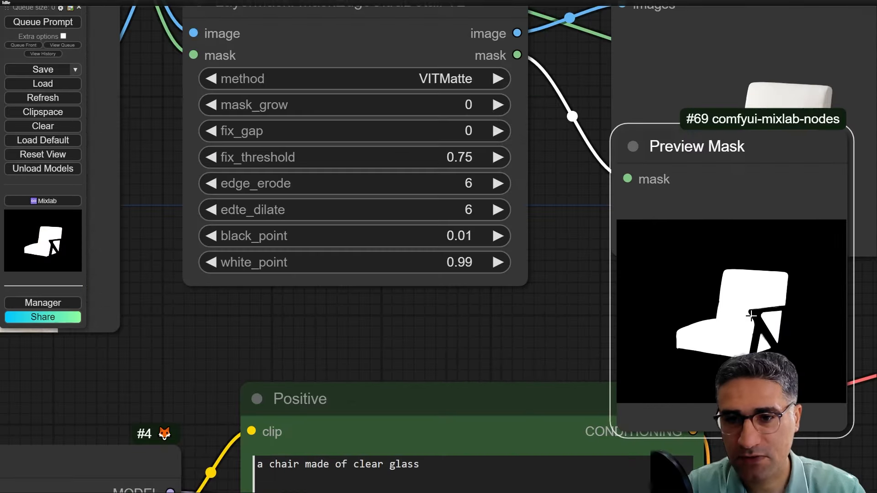
pyautogui.scroll(-5, 751, 316)
pyautogui.moveTo(718, 211); pyautogui.dragTo(715, 269)
pyautogui.moveTo(764, 216); pyautogui.dragTo(771, 167)
# Inspect the refined mask around the chair's armrest in the Preview Mask node.
pyautogui.scroll(8, 772, 174)
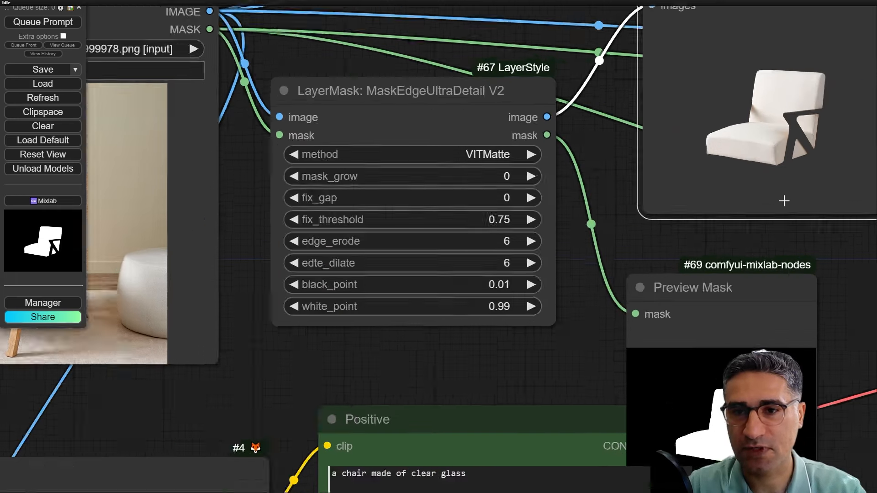
pyautogui.scroll(-3, 615, 380)
pyautogui.moveTo(596, 406); pyautogui.dragTo(538, 175)
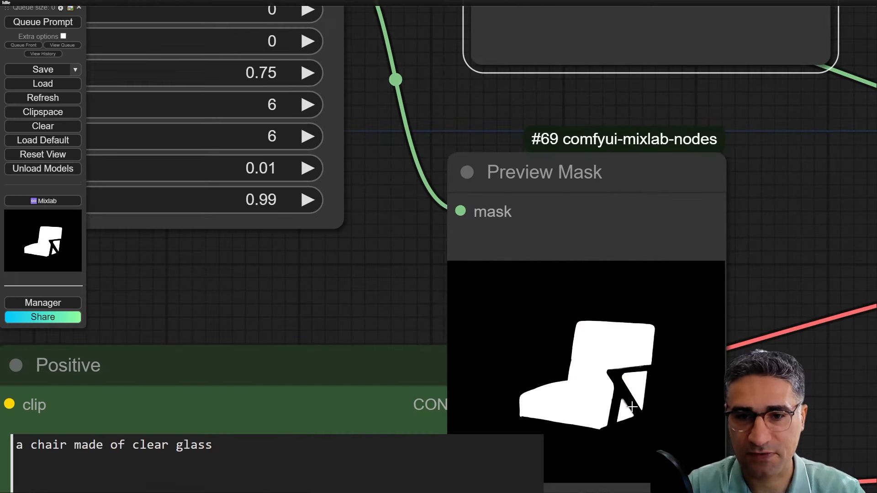
# Compare the refined mask's edges in the Preview Mask node with the masked chair in the Load Image node.
pyautogui.scroll(14, 582, 356)
pyautogui.scroll(-5, 625, 333)
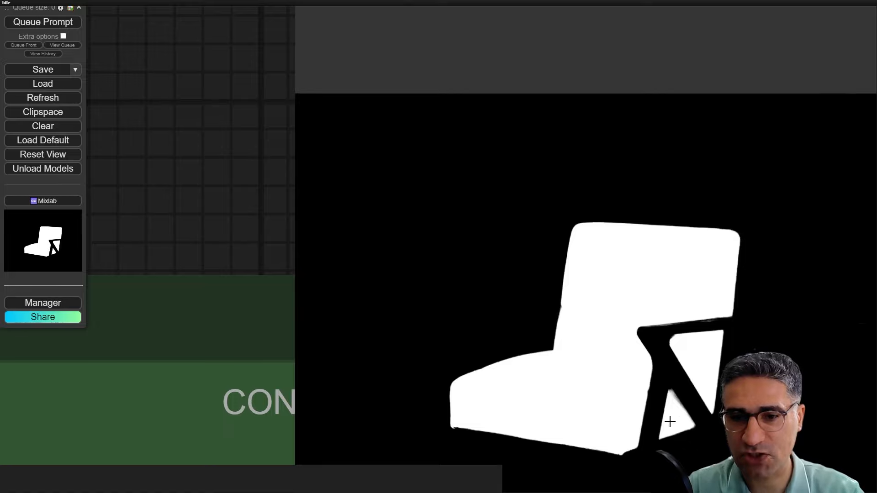
pyautogui.scroll(4, 669, 421)
pyautogui.scroll(-4, 635, 393)
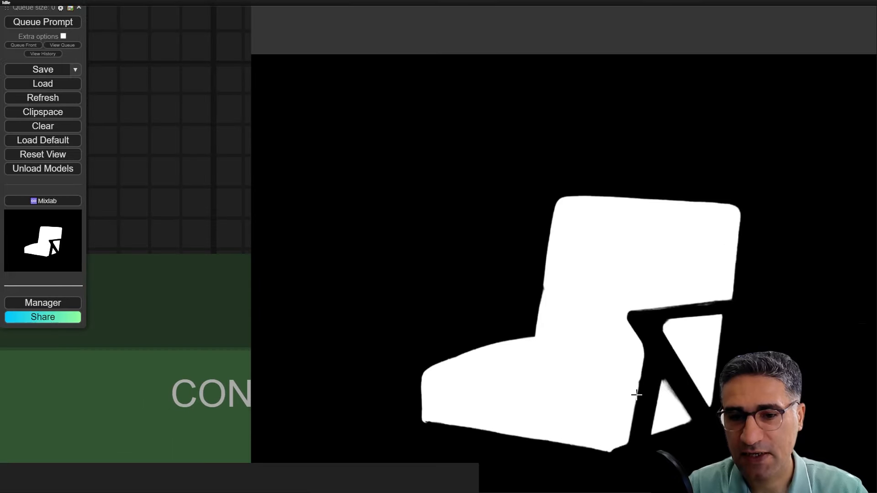
pyautogui.moveTo(636, 393); pyautogui.dragTo(644, 327)
pyautogui.scroll(-10, 643, 327)
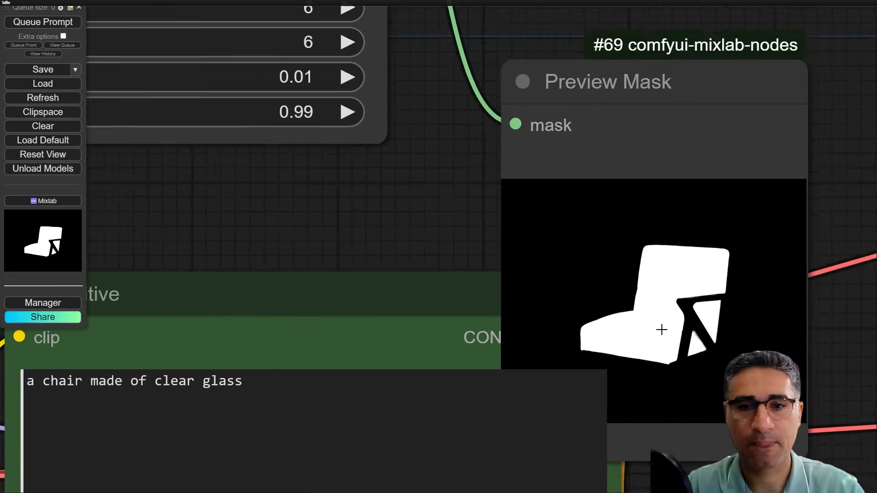
pyautogui.scroll(20, 295, 243)
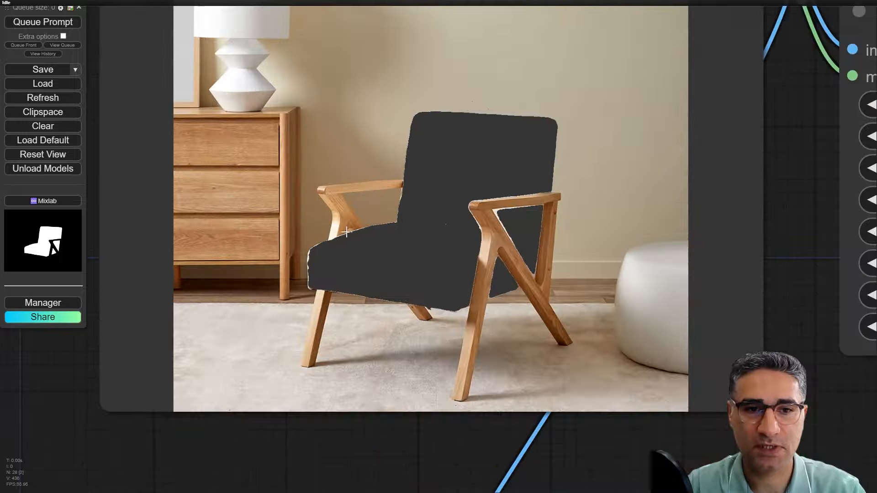
pyautogui.scroll(-15, 531, 244)
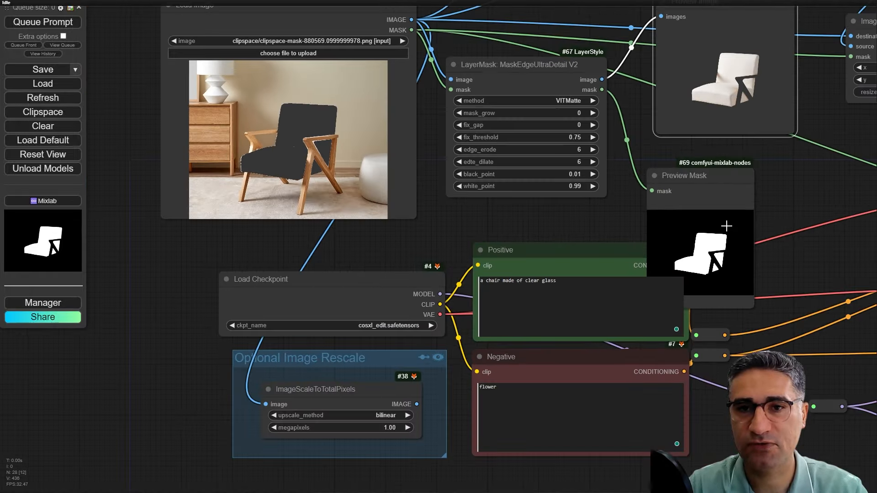
# Delete the Preview Mask and Preview Image nodes attached to MaskEdgeUltraDetail V2.
pyautogui.scroll(-1, 727, 227)
pyautogui.moveTo(571, 95)
pyautogui.mouseDown()
pyautogui.moveTo(559, 103)
pyautogui.moveTo(572, 111)
pyautogui.mouseUp()
pyautogui.moveTo(699, 185); pyautogui.dragTo(701, 180)
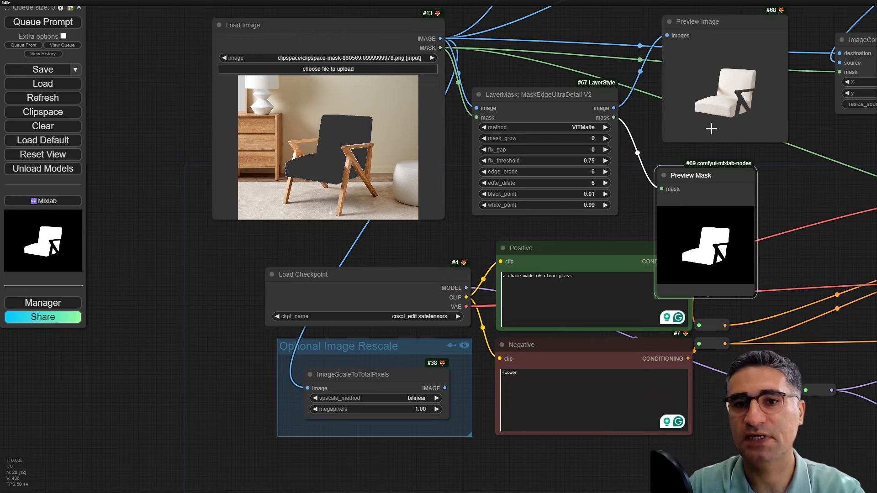
pyautogui.press('Delete')
pyautogui.click(711, 102)
pyautogui.press('Delete')
# Connect MaskEdgeUltraDetail V2's mask output to the mask inputs of ImageCompositeMasked and InpaintModelConditioning.
pyautogui.scroll(-5, 614, 231)
pyautogui.moveTo(614, 231); pyautogui.dragTo(547, 220)
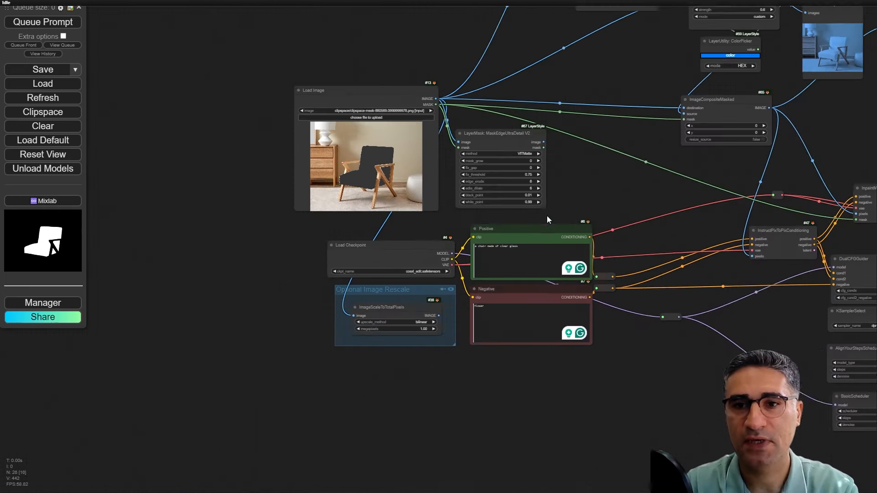
pyautogui.scroll(3, 547, 219)
pyautogui.moveTo(582, 149); pyautogui.dragTo(487, 182)
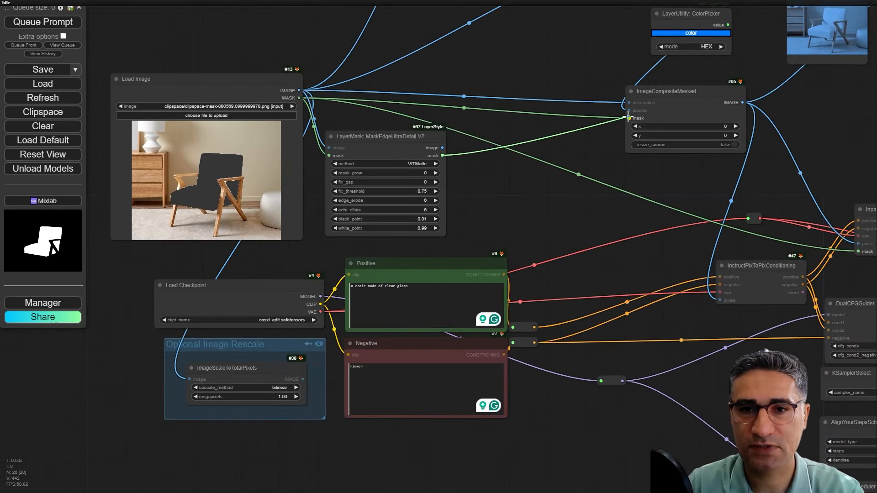
pyautogui.moveTo(631, 118); pyautogui.dragTo(630, 118)
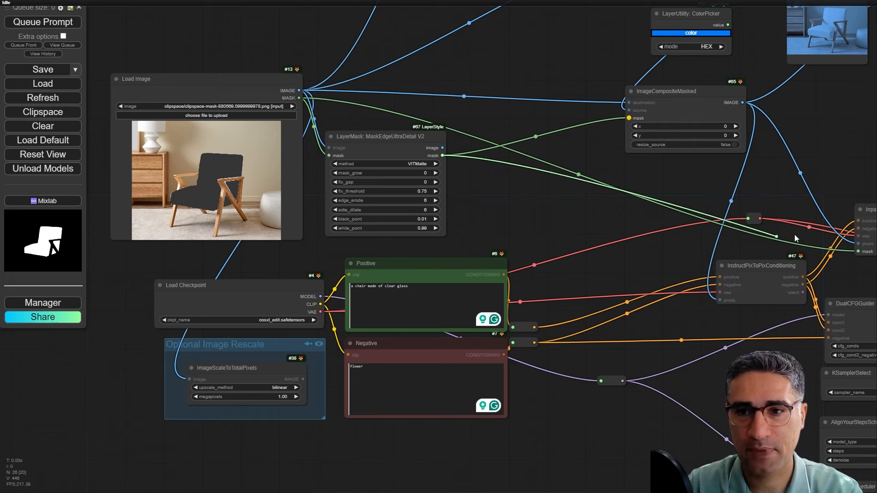
pyautogui.moveTo(795, 238); pyautogui.dragTo(858, 252)
# Change the positive prompt to "a chair made of coin" and queue the workflow.
pyautogui.moveTo(685, 181); pyautogui.dragTo(771, 140)
pyautogui.scroll(5, 413, 226)
pyautogui.scroll(5, 412, 224)
pyautogui.scroll(4, 498, 227)
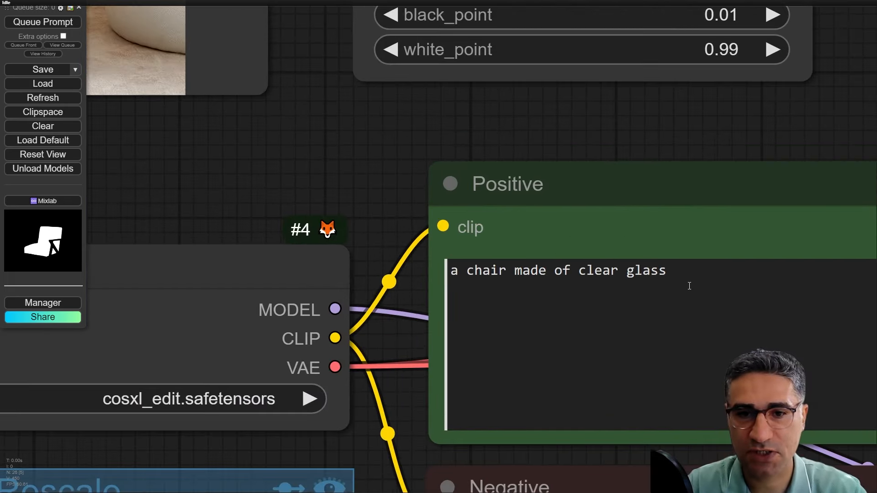
pyautogui.moveTo(687, 272); pyautogui.dragTo(559, 281)
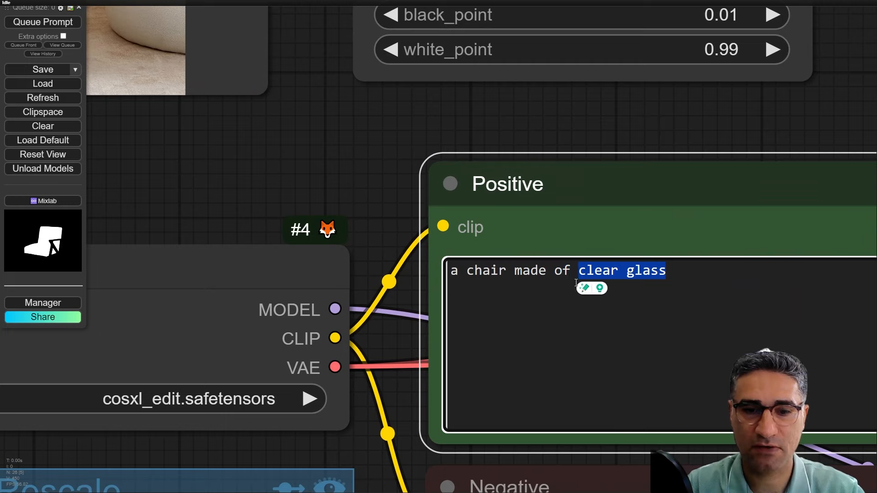
pyautogui.write('co')
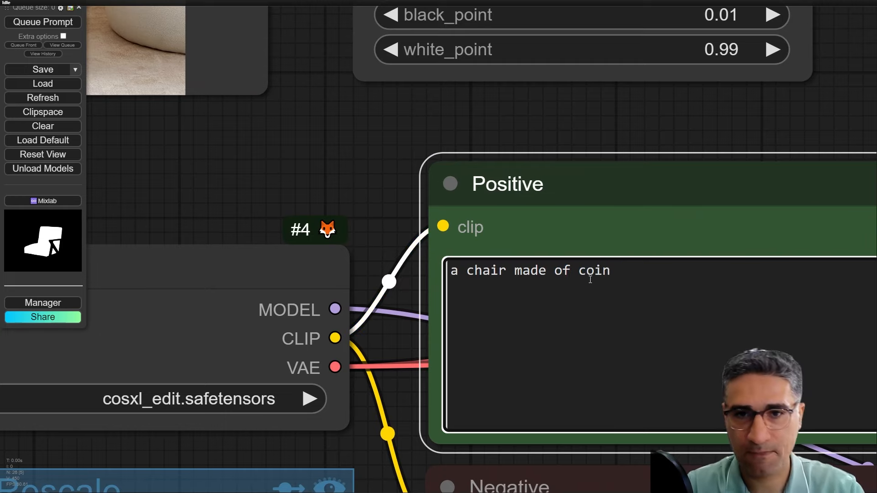
pyautogui.write('in')
pyautogui.click(664, 128)
pyautogui.hotkey('ctrl', 'Return')
# Trace the running workflow through to the sampler and check the tinted chair composite in its Preview Image node.
pyautogui.scroll(-4, 635, 227)
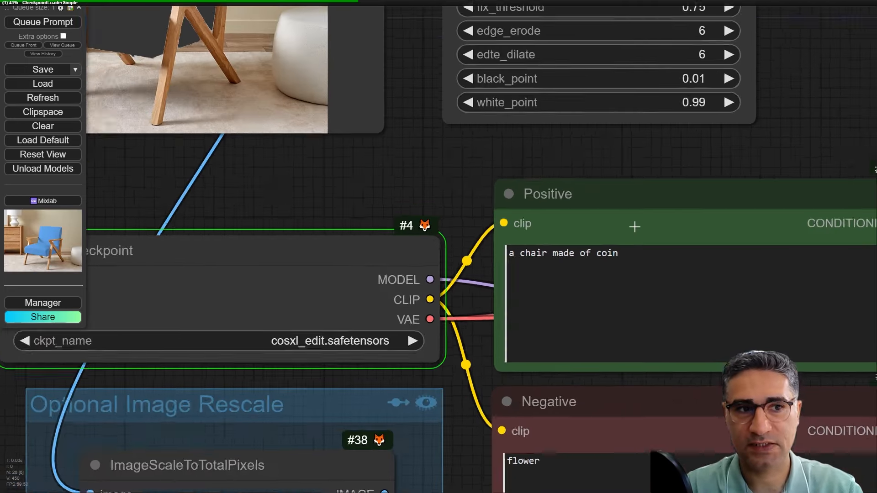
pyautogui.scroll(-3, 638, 235)
pyautogui.moveTo(742, 168); pyautogui.dragTo(282, 181)
pyautogui.scroll(-5, 549, 211)
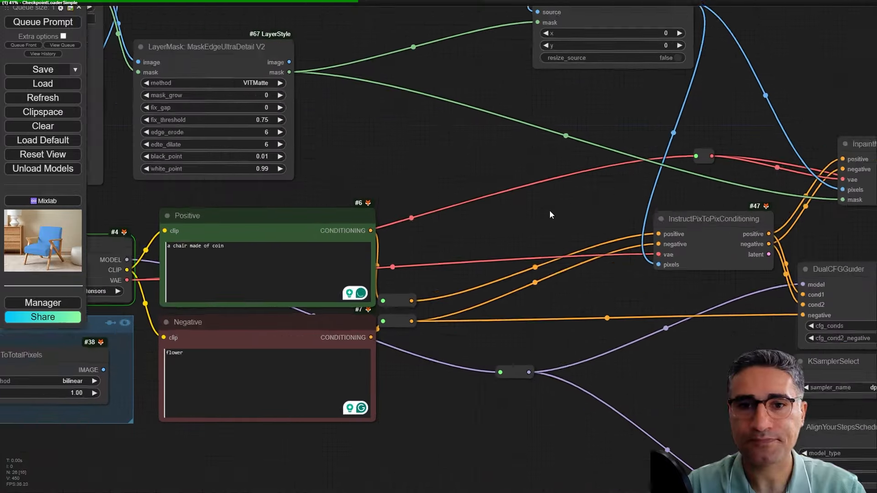
pyautogui.moveTo(550, 210); pyautogui.dragTo(259, 140)
pyautogui.scroll(-3, 483, 251)
pyautogui.scroll(-1, 483, 251)
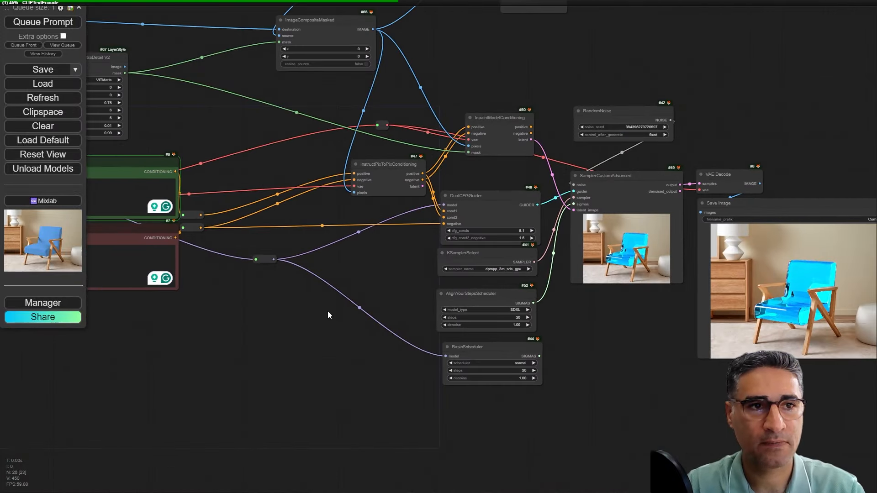
pyautogui.moveTo(358, 324); pyautogui.dragTo(312, 387)
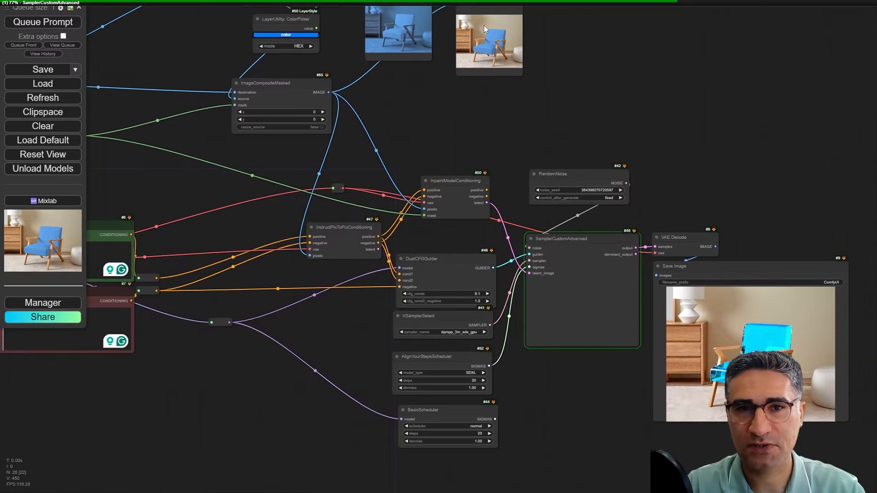
pyautogui.scroll(4, 484, 26)
pyautogui.scroll(1, 484, 26)
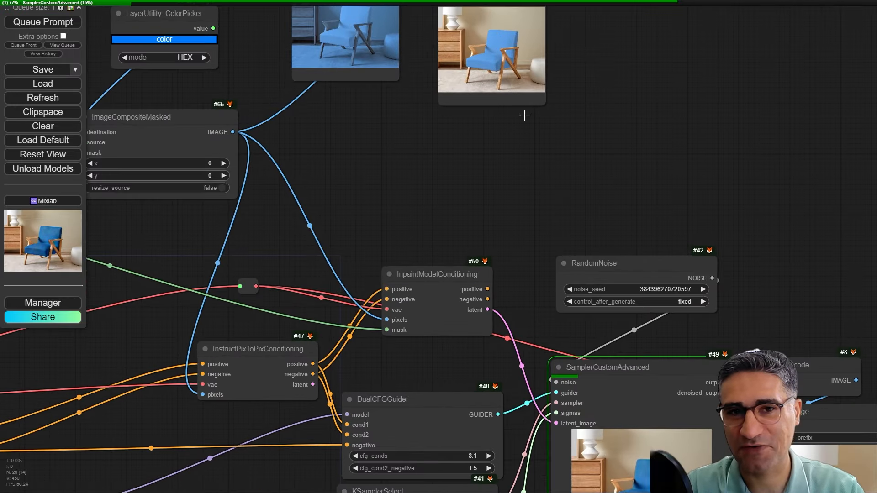
# Watch the chair being generated in the SamplerCustomAdvanced preview and inspect its surface up close.
pyautogui.moveTo(525, 480); pyautogui.dragTo(446, 244)
pyautogui.scroll(5, 550, 242)
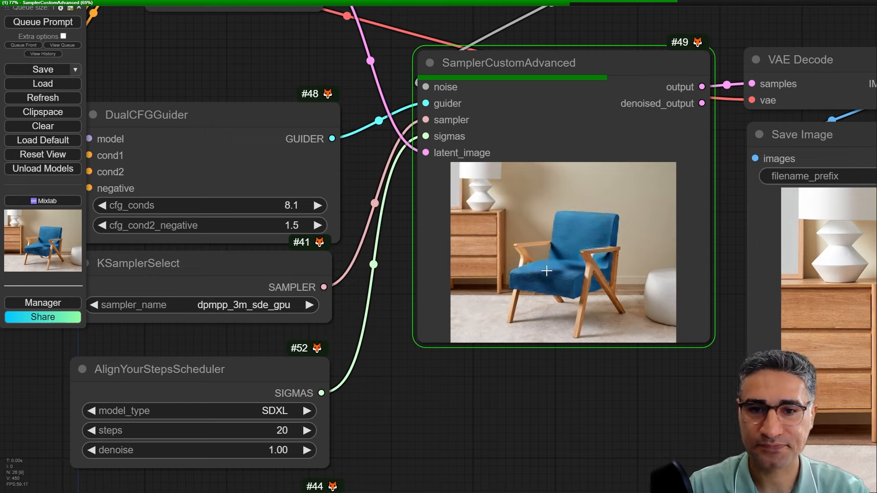
pyautogui.scroll(10, 547, 271)
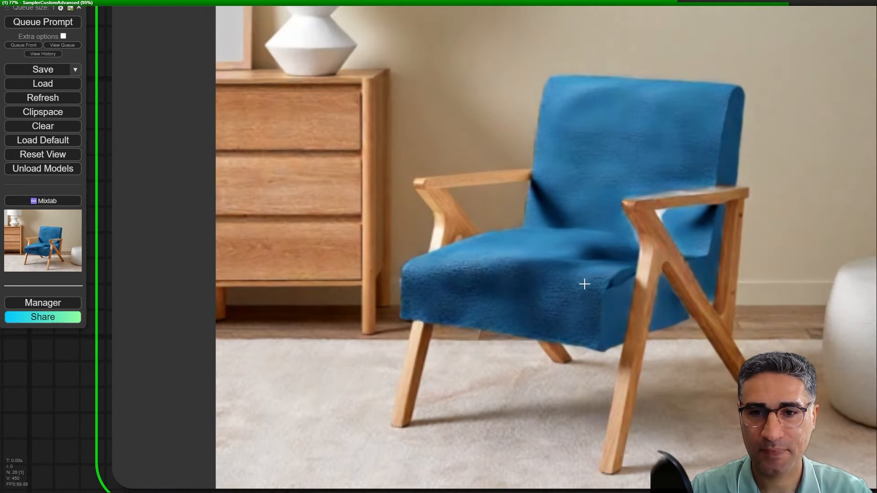
pyautogui.scroll(5, 627, 113)
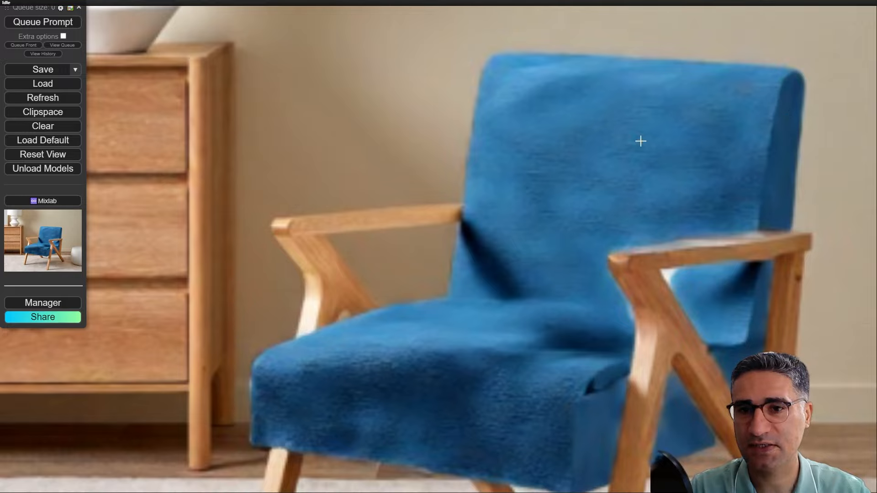
# Examine the finished chair's seat, backrest and armrests in the Save Image node.
pyautogui.scroll(-5, 586, 258)
pyautogui.scroll(-5, 595, 275)
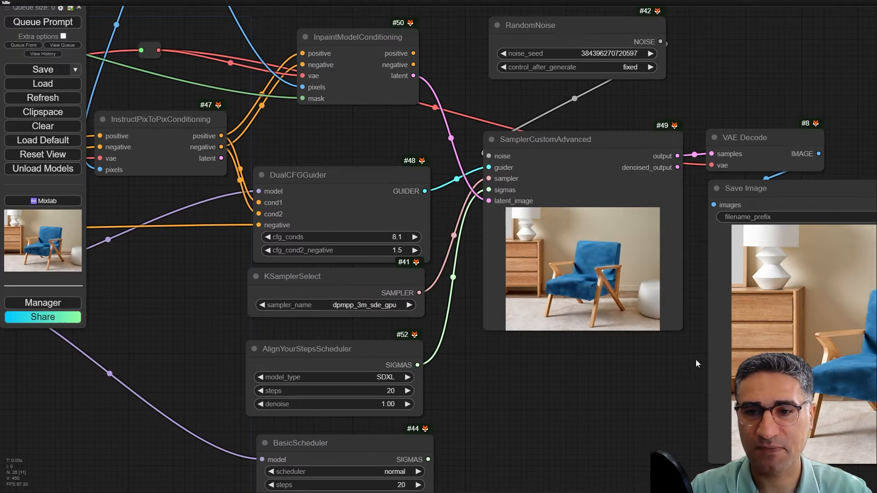
pyautogui.scroll(10, 498, 276)
pyautogui.scroll(2, 498, 276)
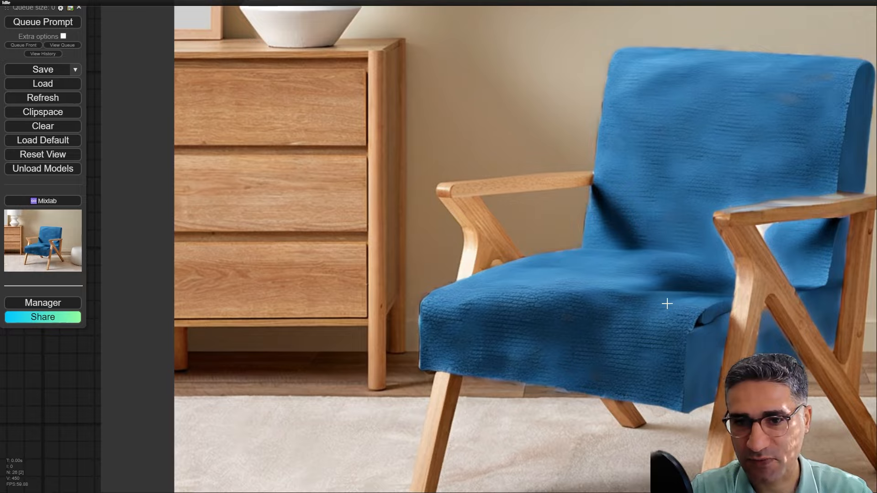
pyautogui.scroll(-5, 667, 304)
pyautogui.scroll(4, 646, 274)
pyautogui.scroll(-3, 637, 272)
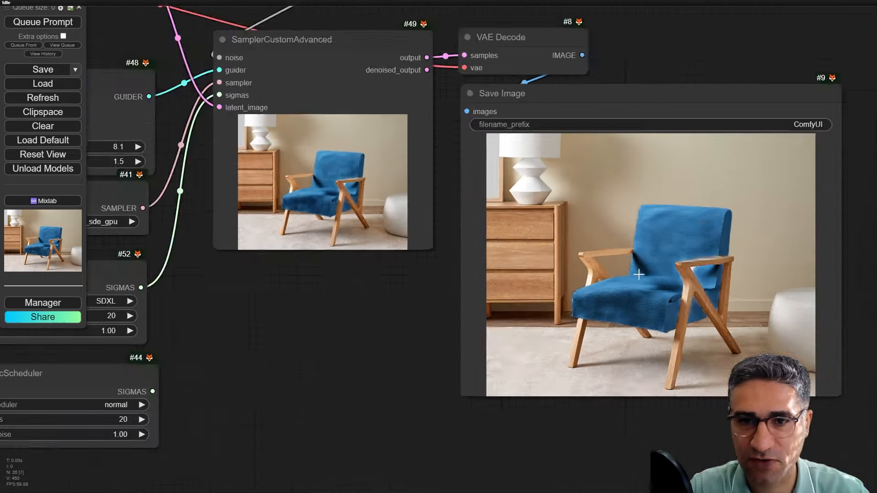
# Set the LayerUtility ColorPicker's tint colour to golden yellow and queue the workflow again.
pyautogui.scroll(-7, 638, 274)
pyautogui.moveTo(319, 78); pyautogui.dragTo(598, 226)
pyautogui.moveTo(530, 113); pyautogui.dragTo(529, 149)
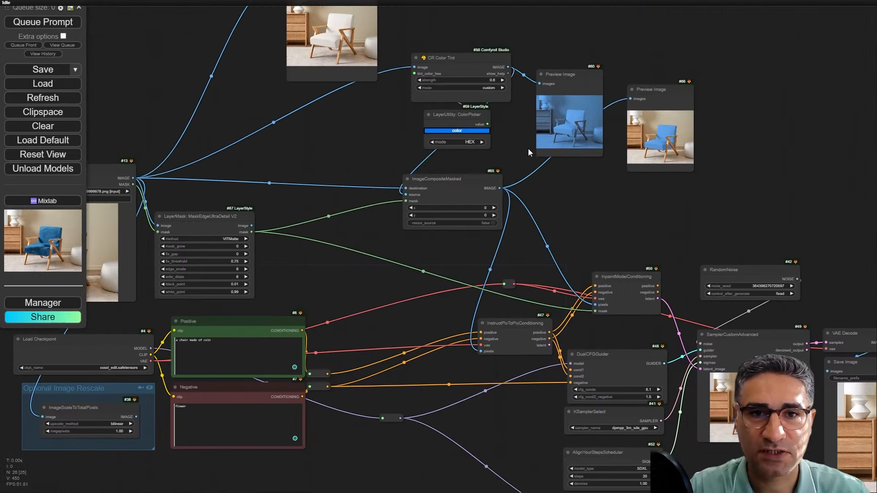
pyautogui.scroll(5, 476, 112)
pyautogui.click(456, 131)
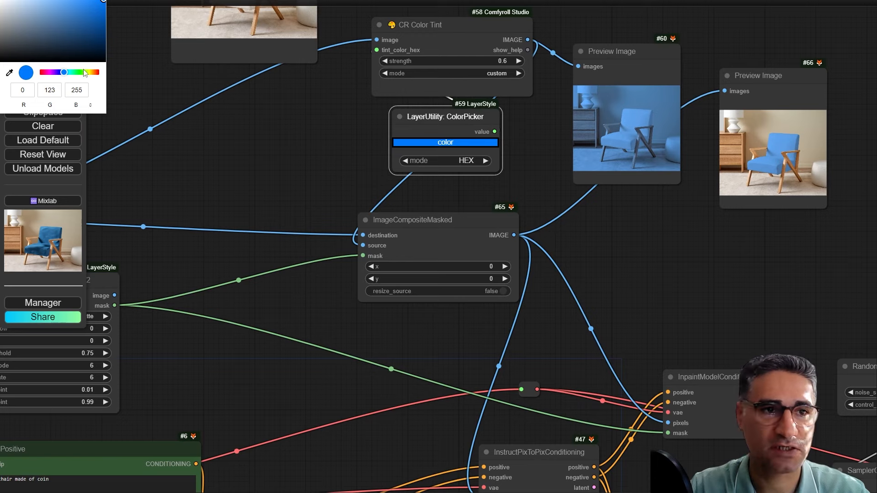
pyautogui.click(88, 73)
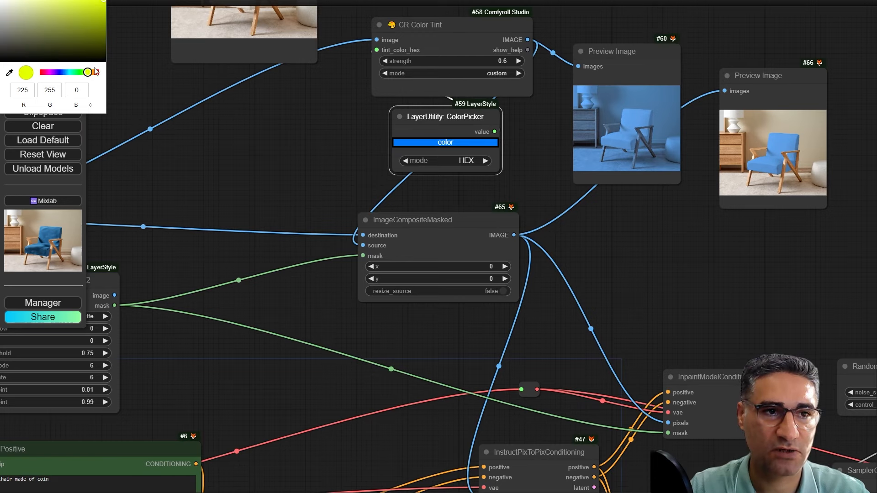
pyautogui.click(157, 130)
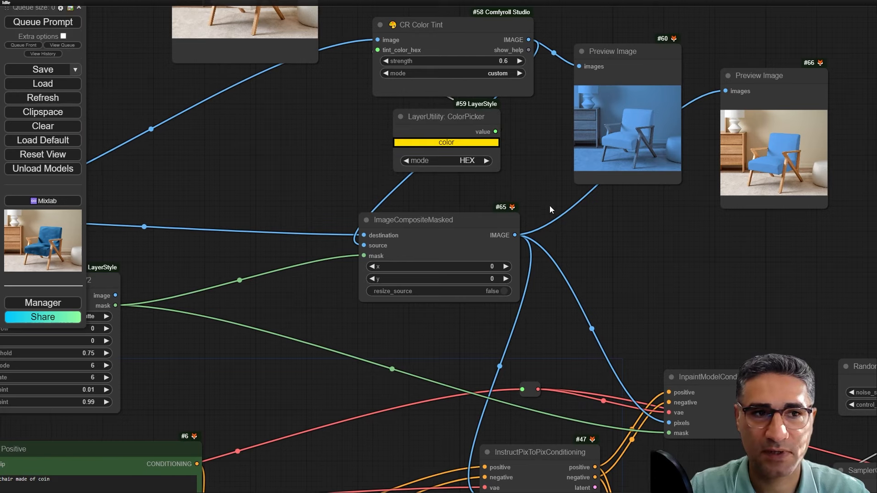
pyautogui.scroll(-5, 617, 229)
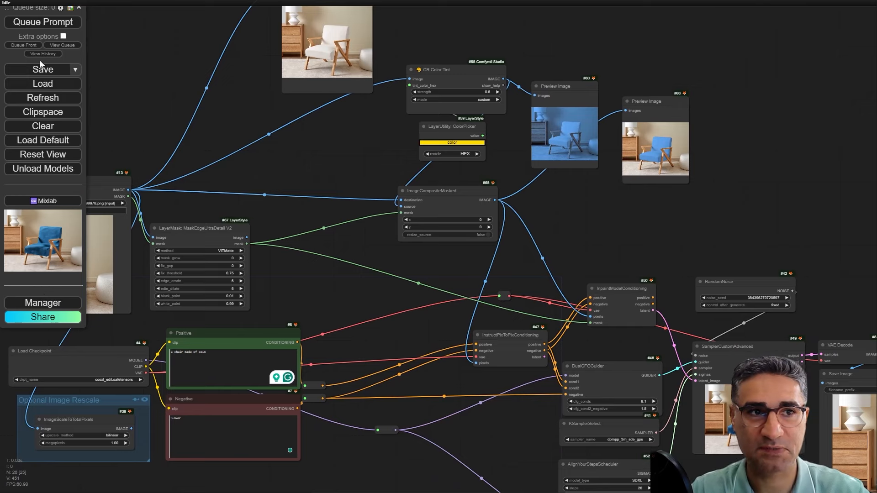
pyautogui.click(40, 22)
# Follow the yellow-tinted chair's generation in the SamplerCustomAdvanced preview.
pyautogui.scroll(-1, 578, 191)
pyautogui.moveTo(648, 216); pyautogui.dragTo(314, 10)
pyautogui.scroll(4, 400, 151)
pyautogui.scroll(10, 370, 151)
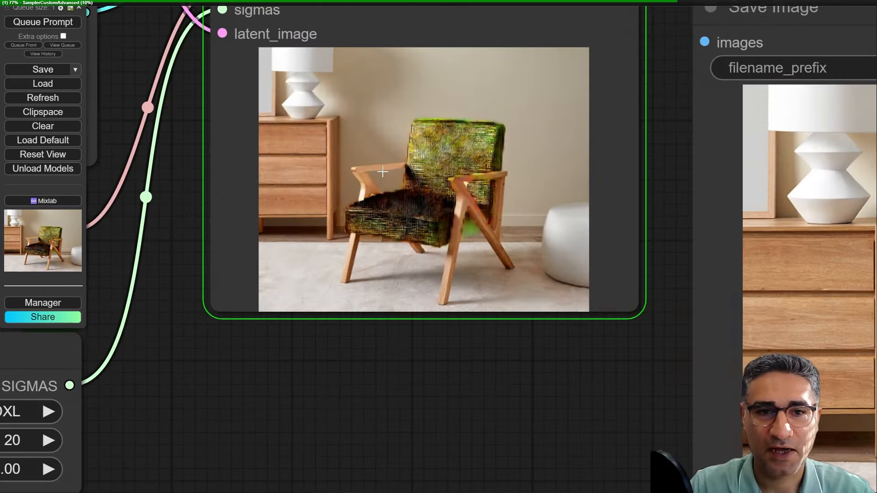
pyautogui.moveTo(435, 386); pyautogui.dragTo(582, 417)
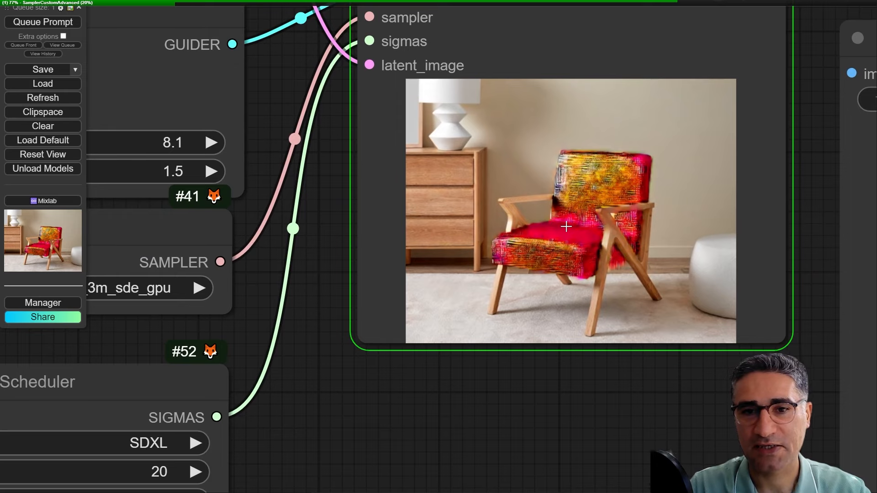
pyautogui.scroll(-4, 566, 226)
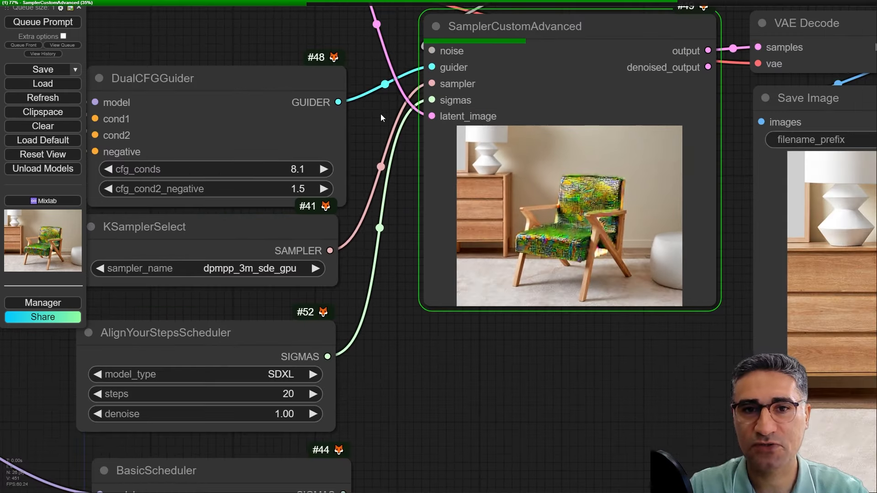
# Move the RandomNoise node down, closer to the SamplerCustomAdvanced node.
pyautogui.moveTo(381, 113); pyautogui.dragTo(374, 292)
pyautogui.moveTo(592, 36); pyautogui.dragTo(589, 71)
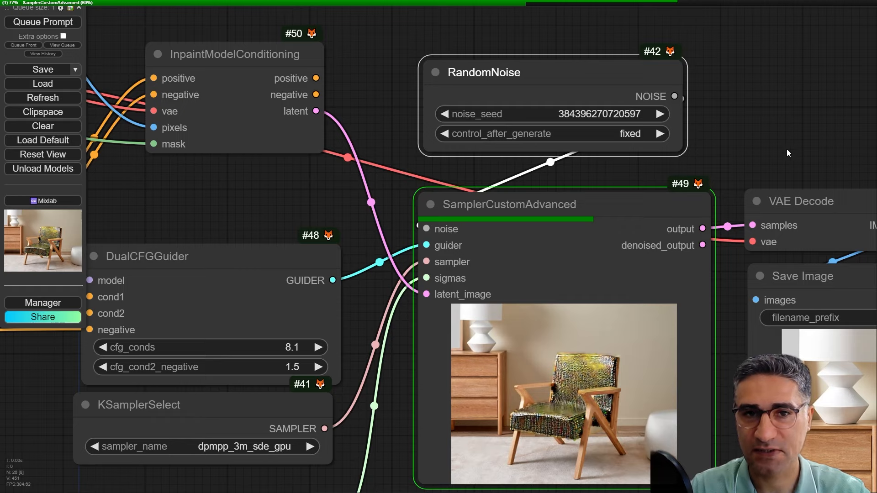
# Inspect the coin texture on the newly generated chair's seat and around its armrests.
pyautogui.moveTo(773, 172); pyautogui.dragTo(748, 40)
pyautogui.scroll(11, 532, 277)
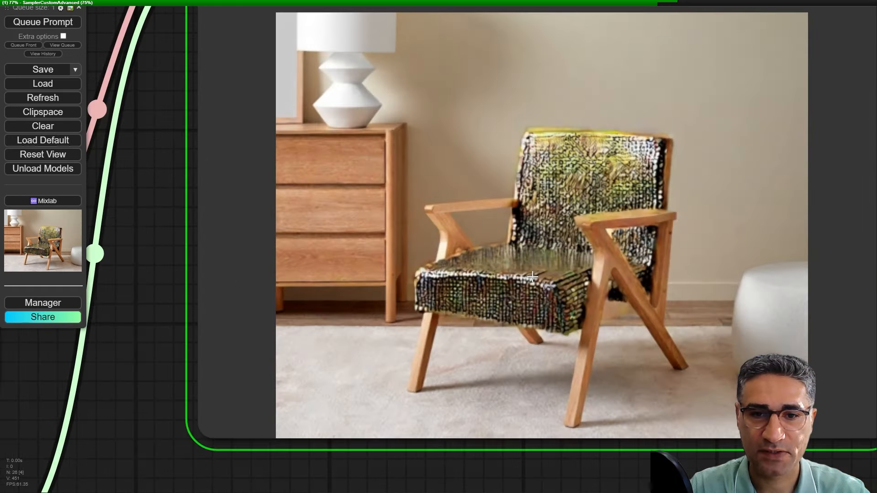
pyautogui.scroll(-7, 532, 277)
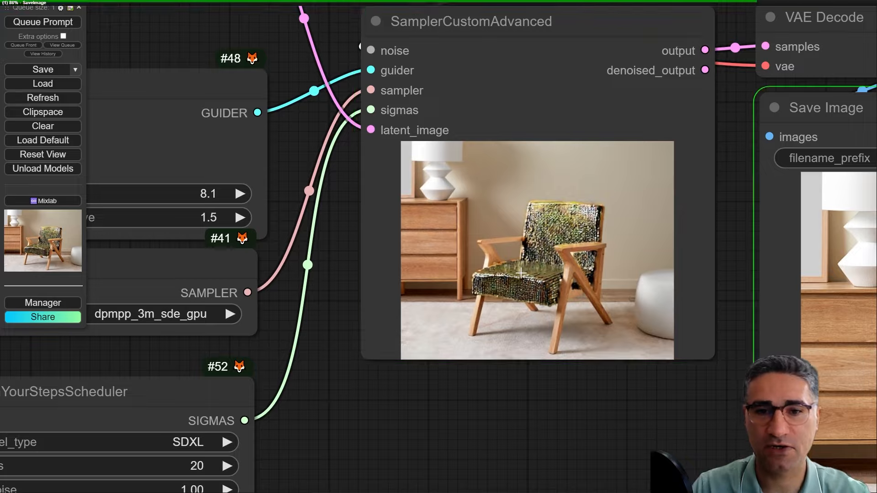
pyautogui.scroll(-5, 559, 325)
pyautogui.scroll(8, 568, 382)
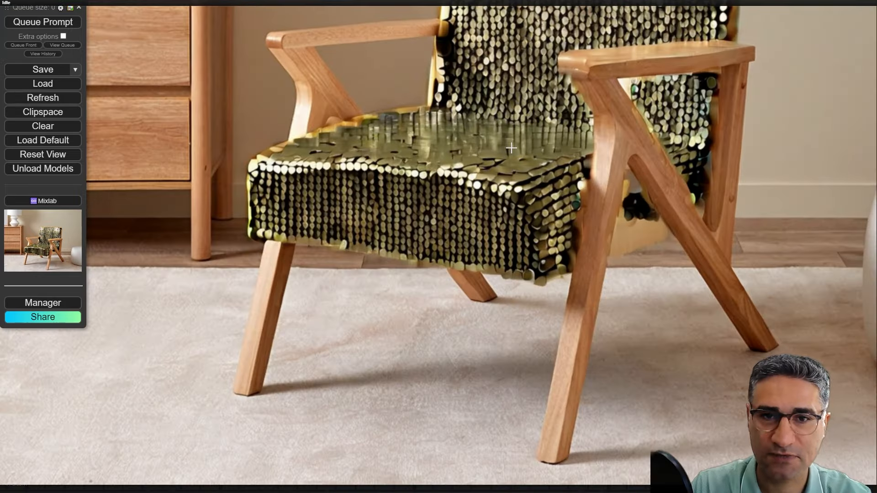
# Lower cfg_conds on the DualCFGGuider node to 4.4 and queue the workflow again.
pyautogui.scroll(-7, 517, 153)
pyautogui.scroll(4, 290, 180)
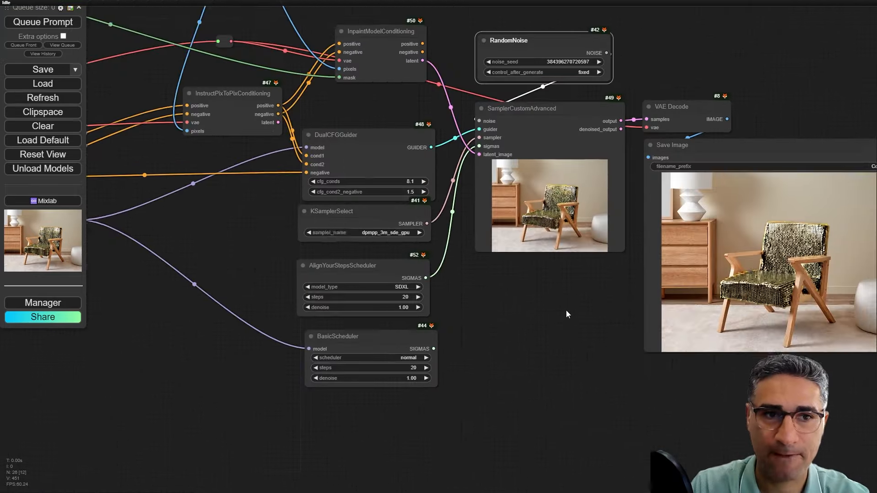
pyautogui.scroll(3, 435, 194)
pyautogui.moveTo(398, 191); pyautogui.dragTo(394, 192)
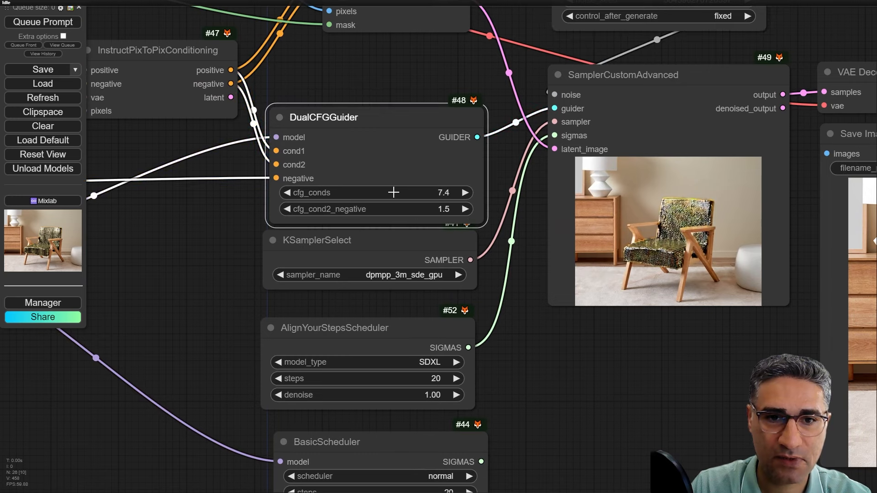
pyautogui.rightClick(687, 221)
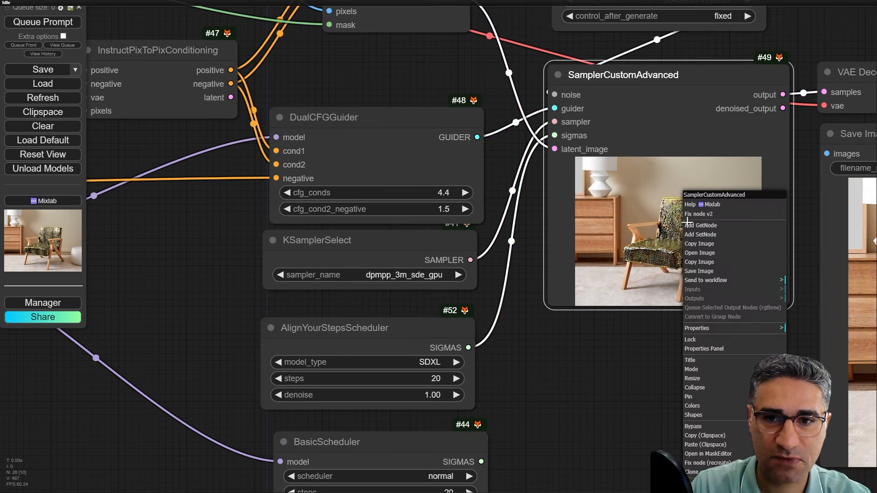
pyautogui.click(799, 347)
pyautogui.hotkey('ctrl', 'Return')
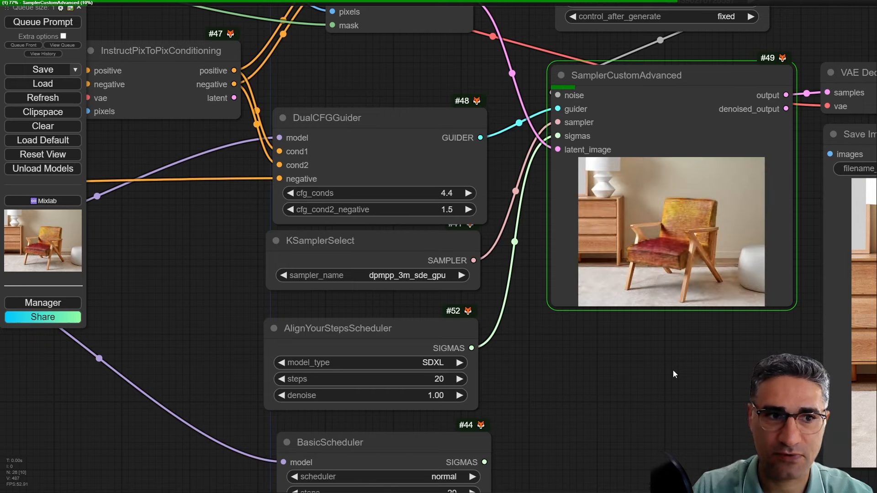
# Follow the chair's regeneration at the lower guidance value in the SamplerCustomAdvanced preview.
pyautogui.moveTo(702, 410); pyautogui.dragTo(503, 390)
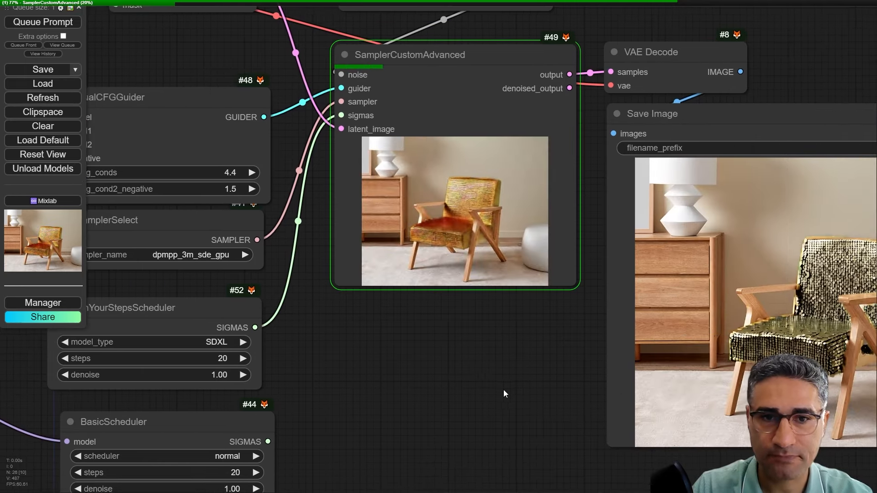
pyautogui.scroll(10, 432, 205)
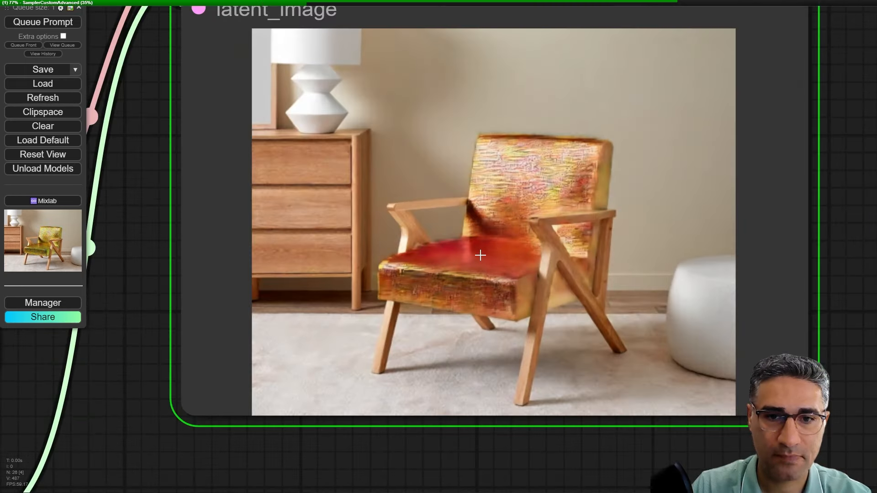
pyautogui.scroll(4, 481, 255)
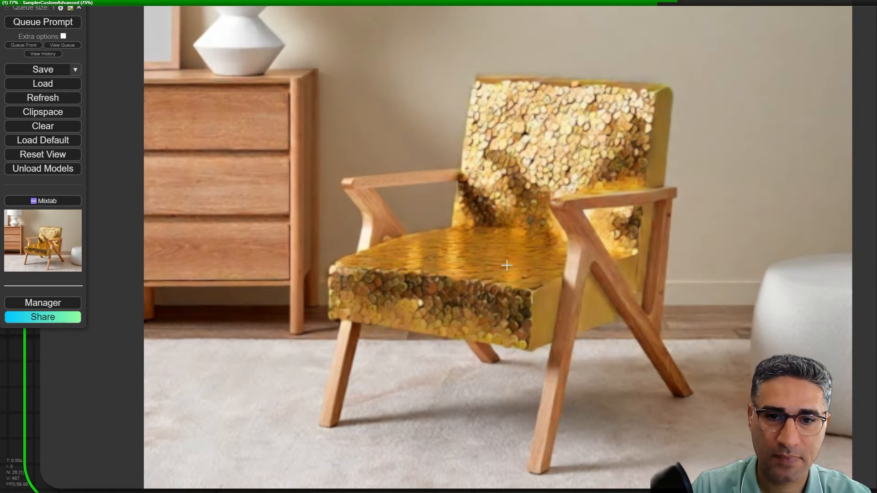
pyautogui.scroll(-5, 505, 288)
pyautogui.scroll(-6, 508, 312)
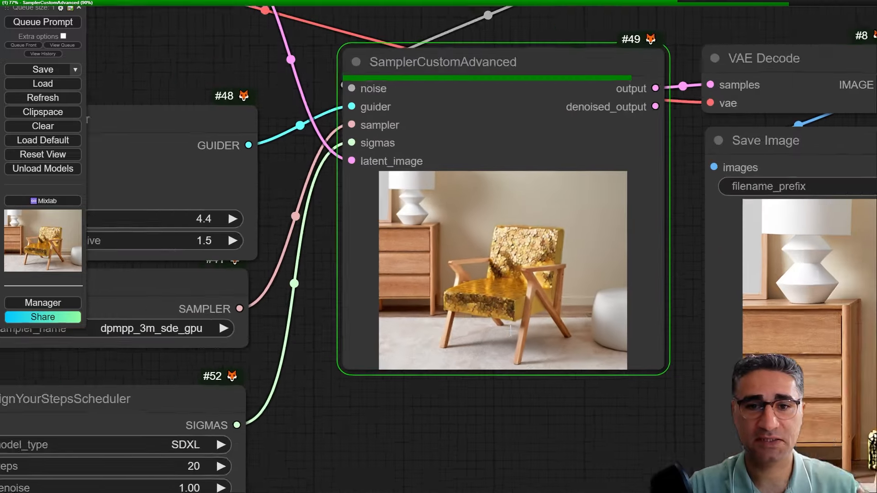
# Examine the coin detail on the seat, backrest and side of the chair in the Save Image result.
pyautogui.scroll(4, 323, 276)
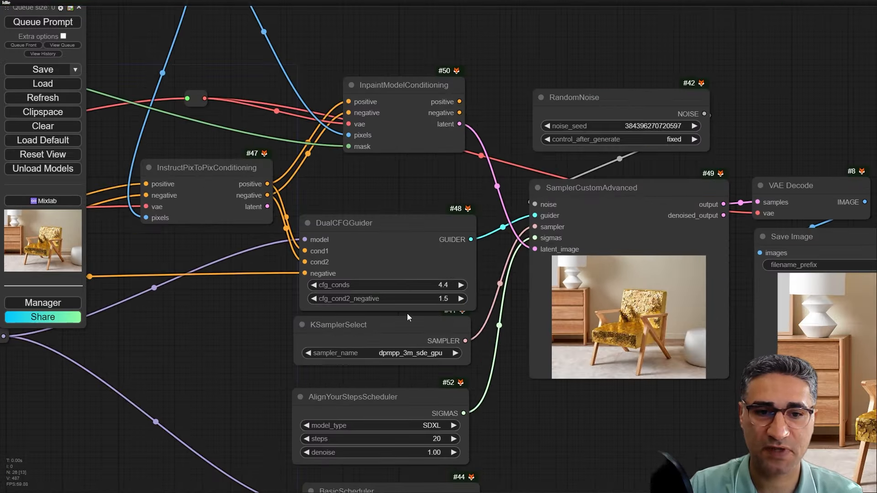
pyautogui.scroll(-3, 640, 427)
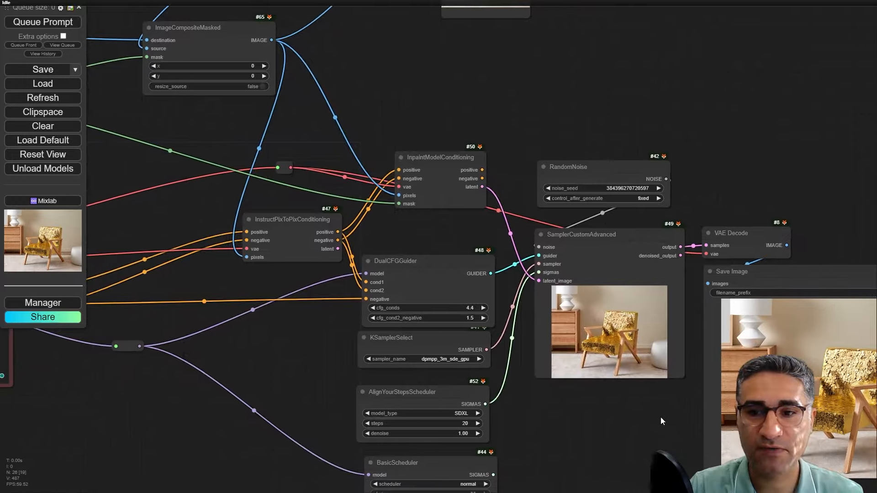
pyautogui.moveTo(661, 417); pyautogui.dragTo(456, 330)
pyautogui.scroll(15, 656, 315)
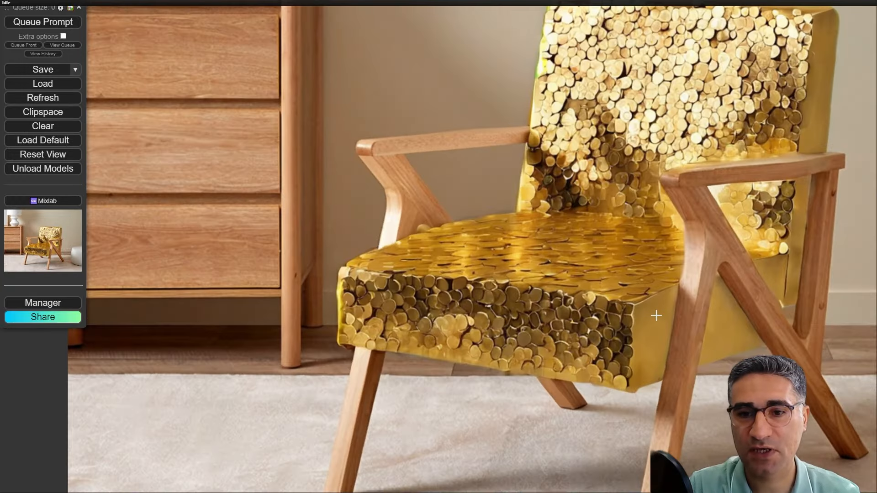
pyautogui.scroll(-3, 653, 313)
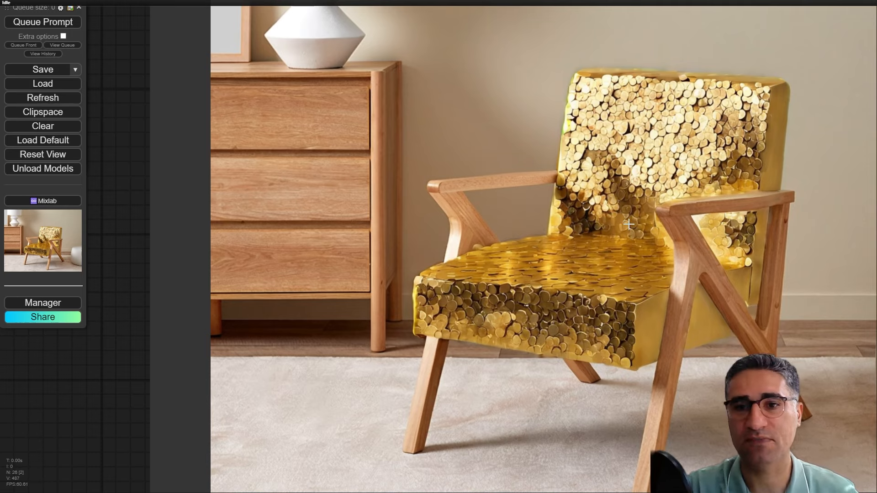
pyautogui.scroll(-6, 628, 224)
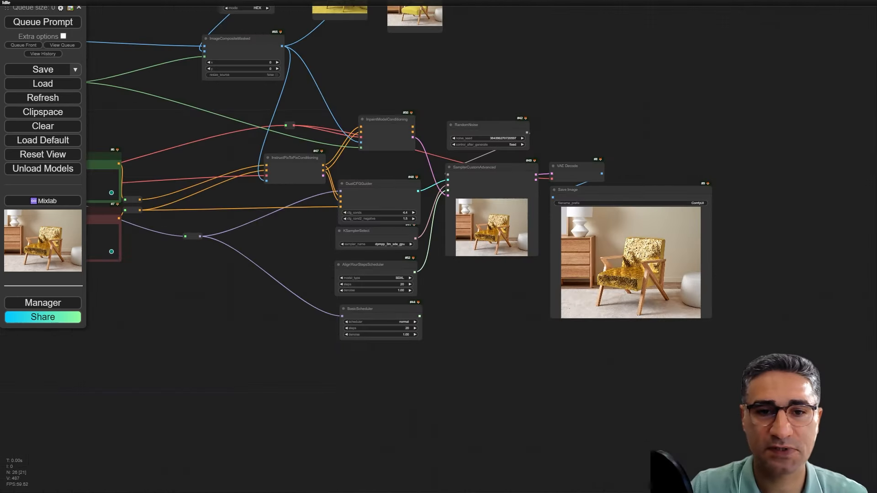
# Review the full chair workflow, from the loaded image, mask and prompts through the tinting nodes to the samplers.
pyautogui.moveTo(500, 335); pyautogui.dragTo(691, 437)
pyautogui.scroll(-3, 626, 397)
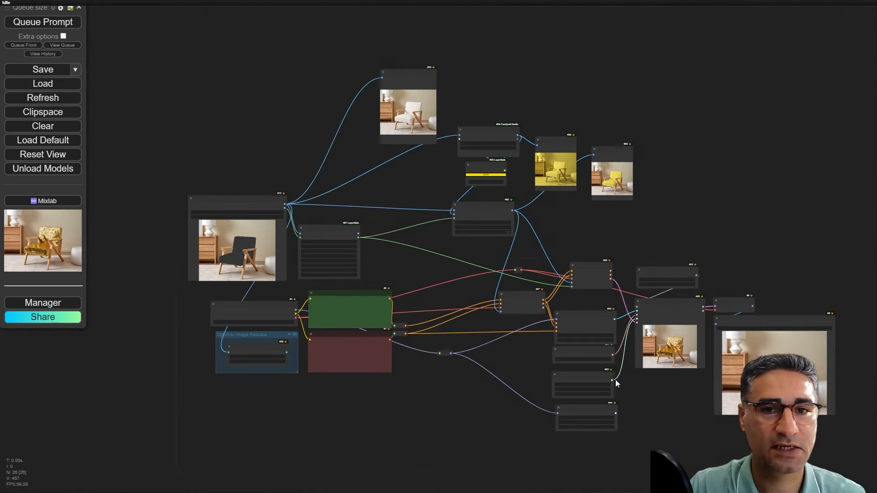
pyautogui.scroll(5, 523, 366)
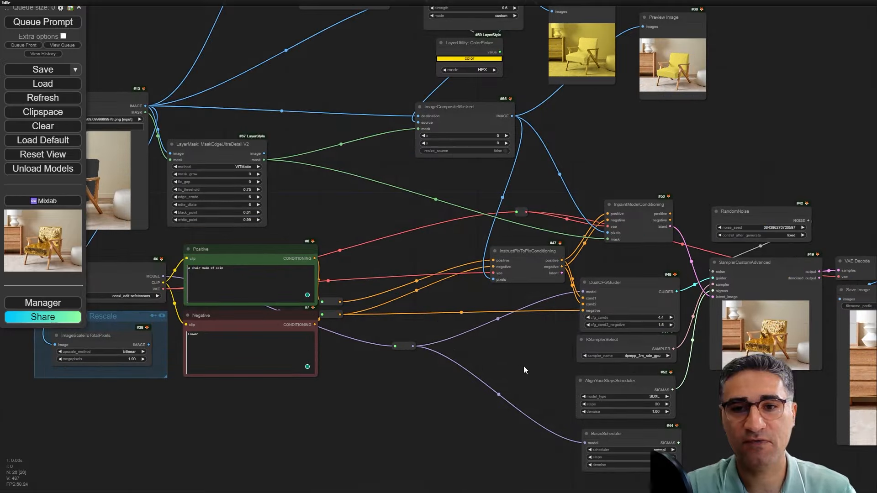
pyautogui.scroll(-4, 529, 361)
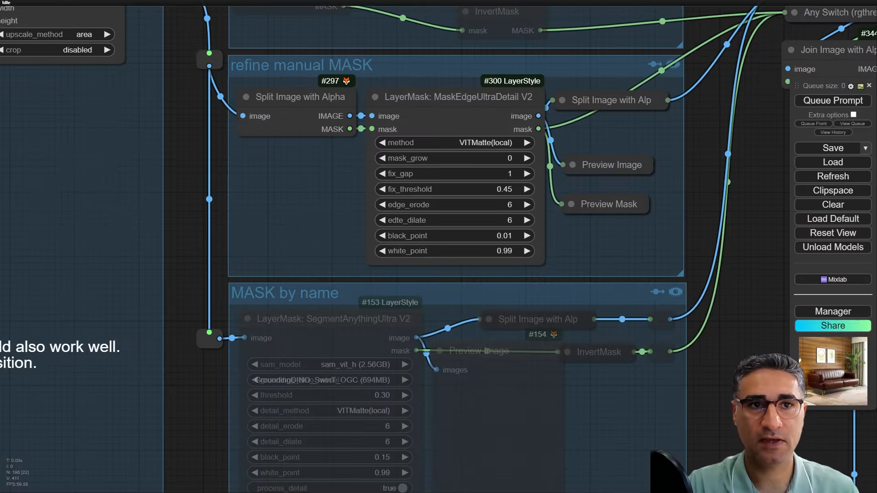
# Survey the larger sofa workflow from its masking groups through to the output nodes, and examine the cropped leather sofa output.
pyautogui.scroll(-10, 568, 213)
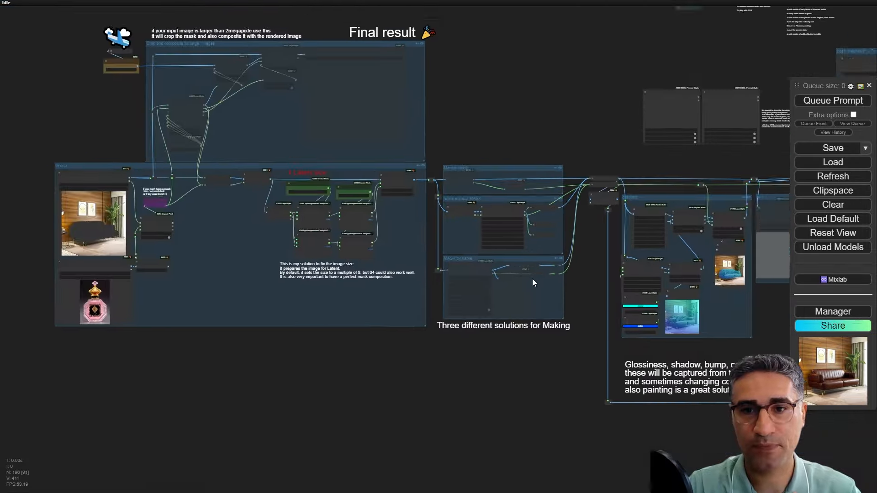
pyautogui.moveTo(533, 278); pyautogui.dragTo(176, 281)
pyautogui.moveTo(379, 250); pyautogui.dragTo(220, 262)
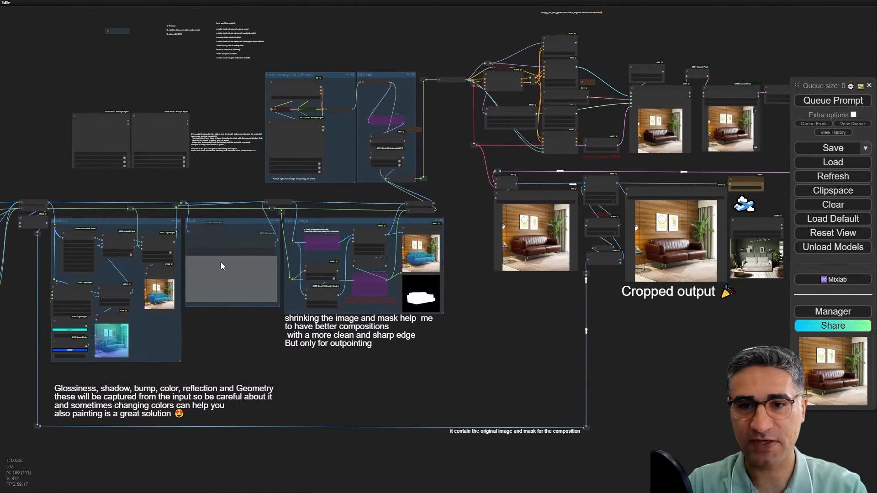
pyautogui.moveTo(546, 320); pyautogui.dragTo(388, 354)
pyautogui.scroll(6, 506, 251)
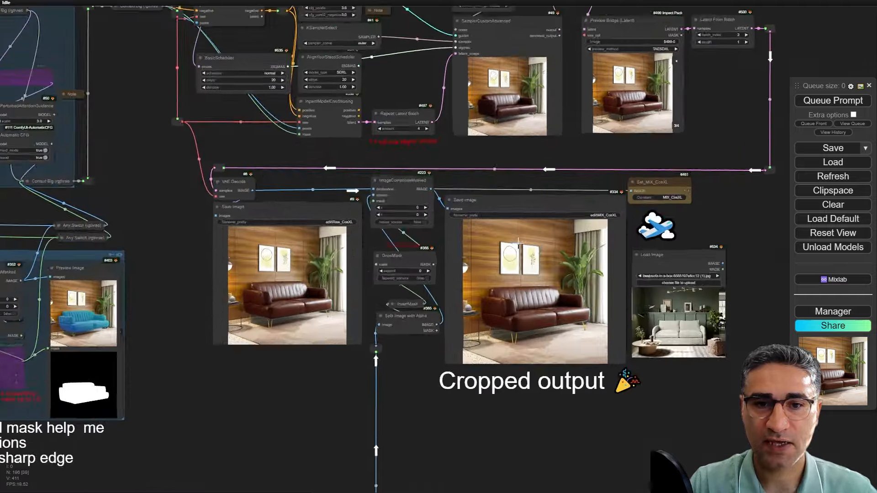
pyautogui.scroll(10, 518, 242)
pyautogui.scroll(-9, 490, 307)
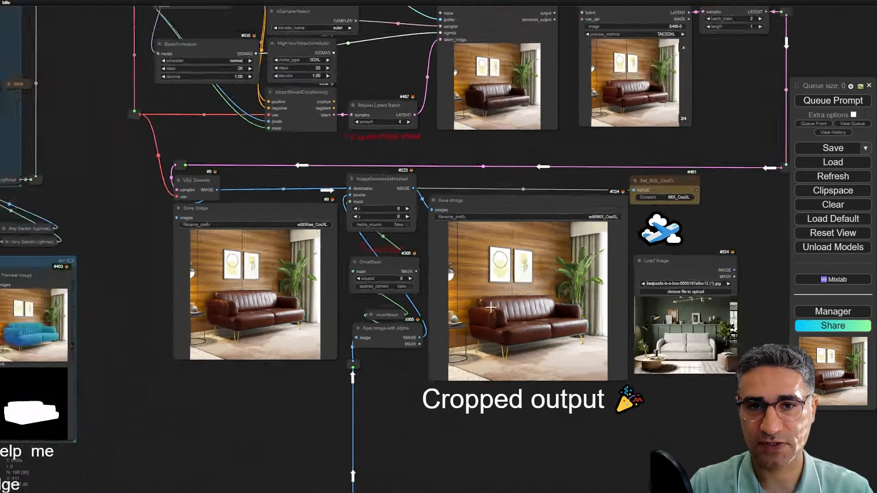
pyautogui.scroll(-4, 490, 307)
# Examine the nodes that fix the latent size and the group "Crop and composite for larger images".
pyautogui.moveTo(247, 318); pyautogui.dragTo(876, 342)
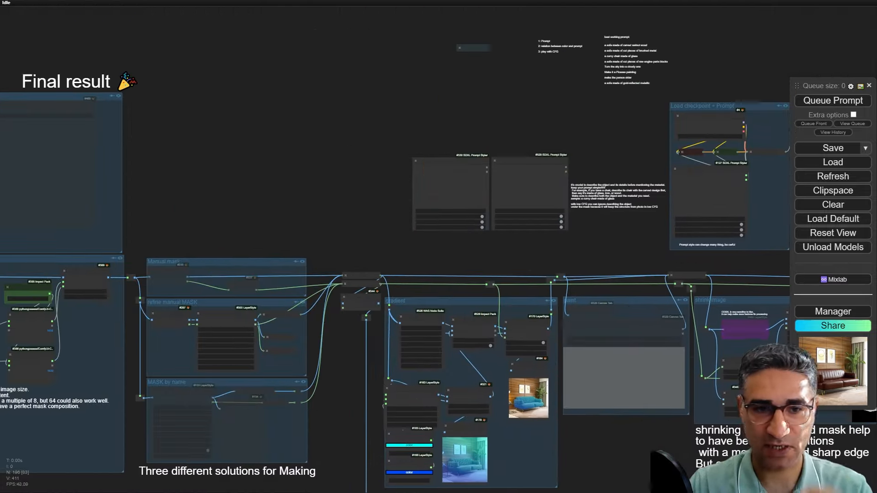
pyautogui.moveTo(227, 202); pyautogui.dragTo(529, 122)
pyautogui.scroll(10, 239, 261)
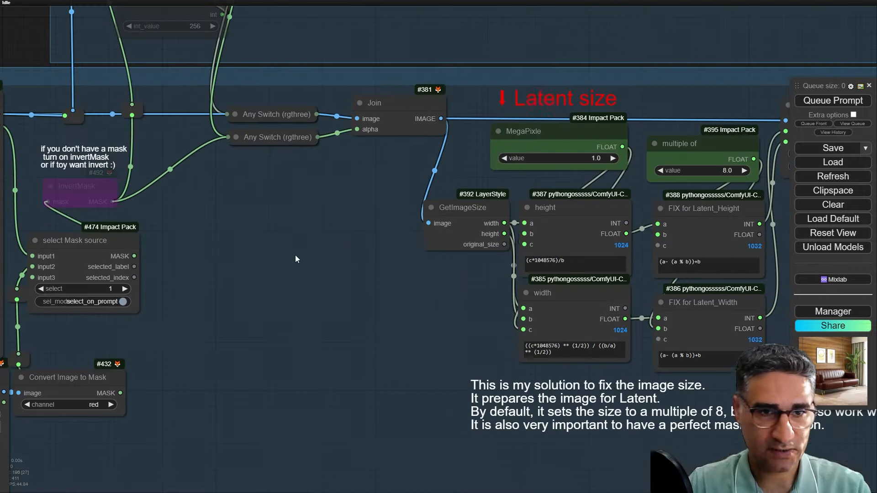
pyautogui.moveTo(295, 255); pyautogui.dragTo(96, 226)
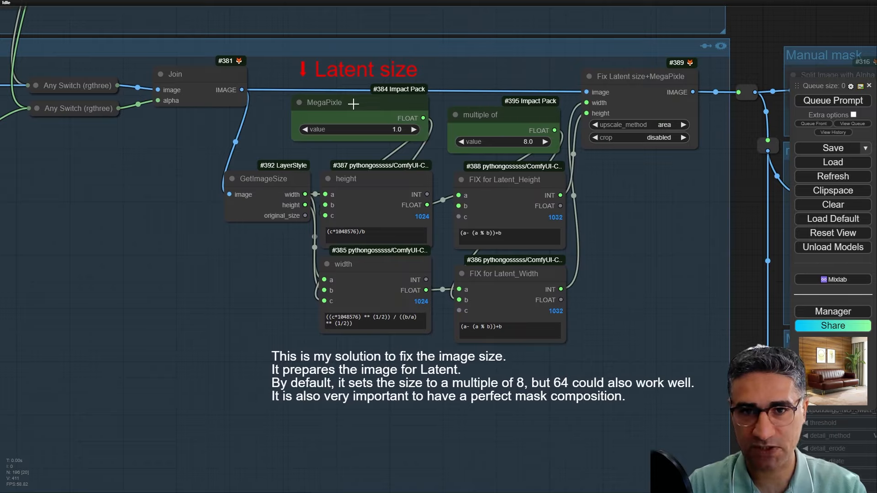
pyautogui.scroll(-6, 354, 104)
pyautogui.moveTo(190, 261); pyautogui.dragTo(406, 460)
pyautogui.scroll(5, 487, 190)
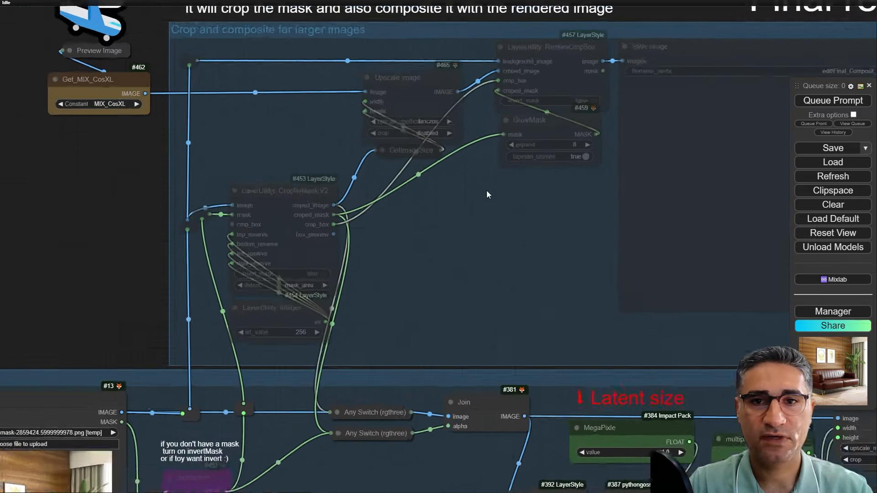
pyautogui.scroll(-5, 429, 305)
pyautogui.scroll(3, 390, 261)
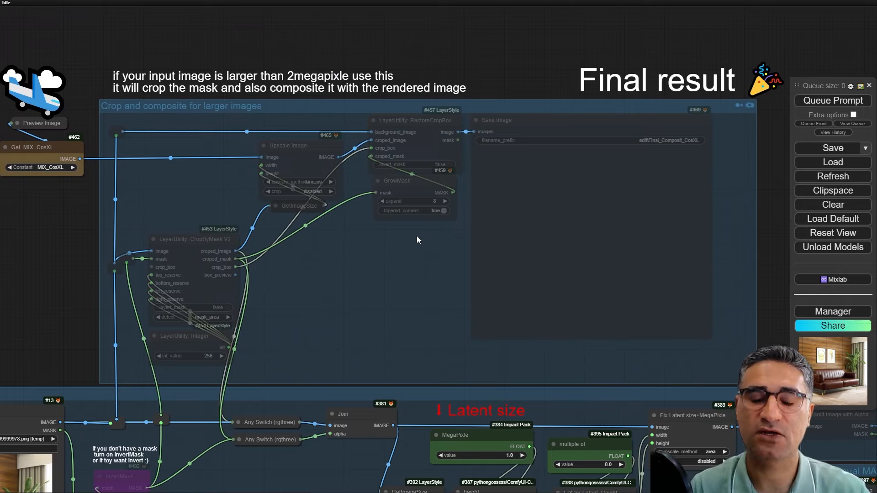
# Examine the gradient group's image filter, switch, gradient, colour picker and blend nodes.
pyautogui.scroll(-3, 411, 273)
pyautogui.moveTo(410, 273); pyautogui.dragTo(111, 72)
pyautogui.moveTo(758, 323); pyautogui.dragTo(411, 265)
pyautogui.scroll(6, 397, 233)
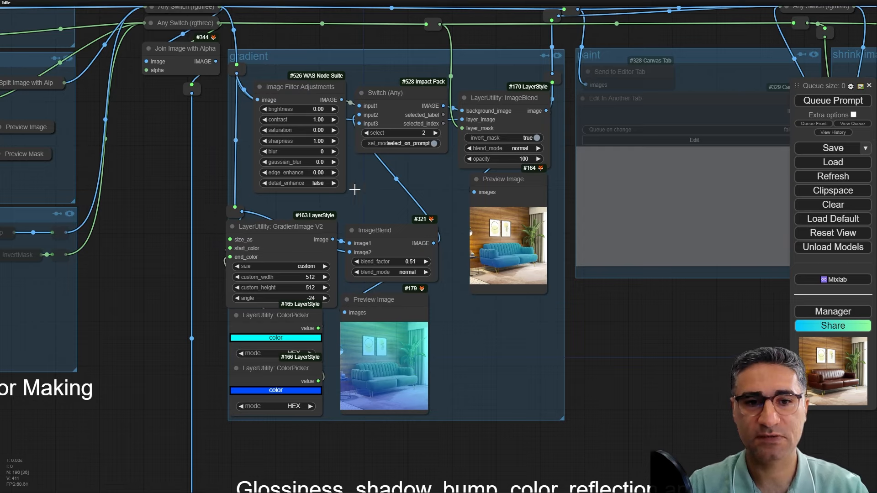
pyautogui.scroll(4, 355, 189)
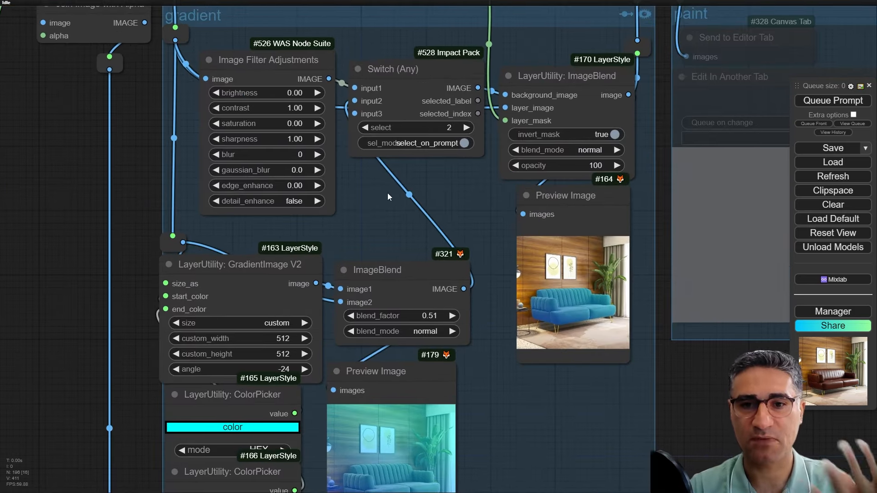
pyautogui.scroll(-3, 590, 316)
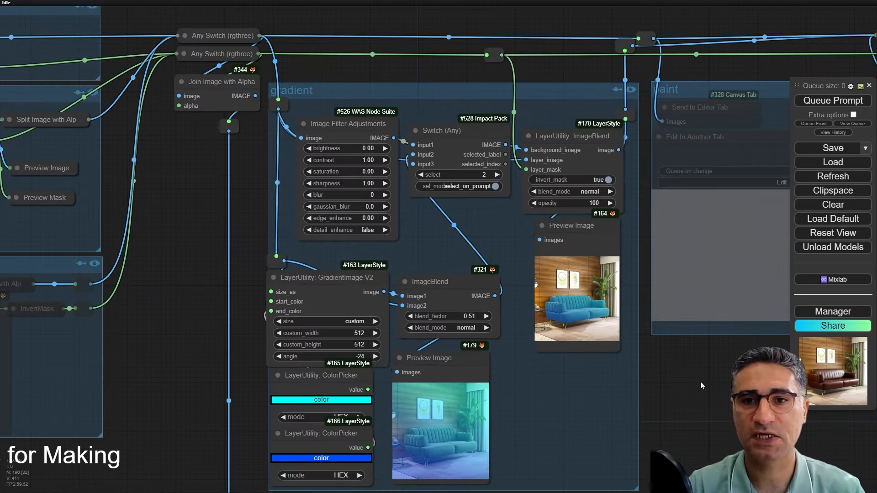
# Examine the paint group's canvas nodes and the shrink image group's blur, mask and fill nodes.
pyautogui.moveTo(701, 382); pyautogui.dragTo(389, 337)
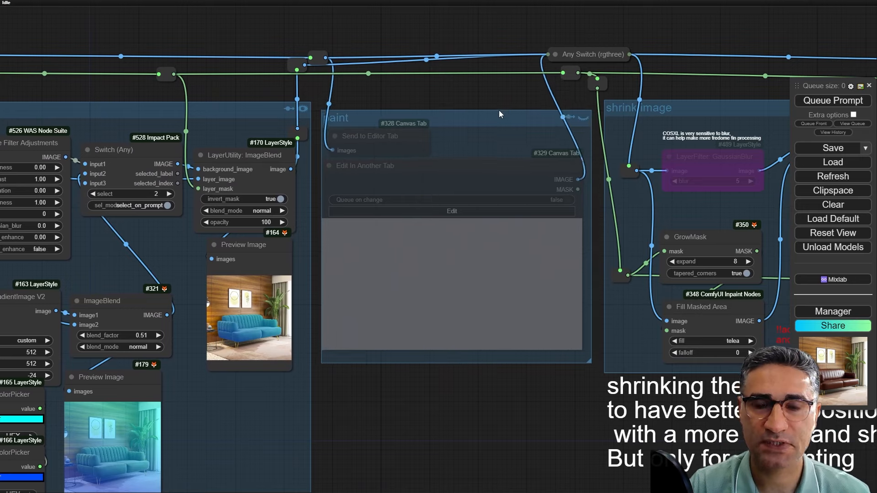
pyautogui.scroll(2, 512, 102)
pyautogui.scroll(-2, 511, 102)
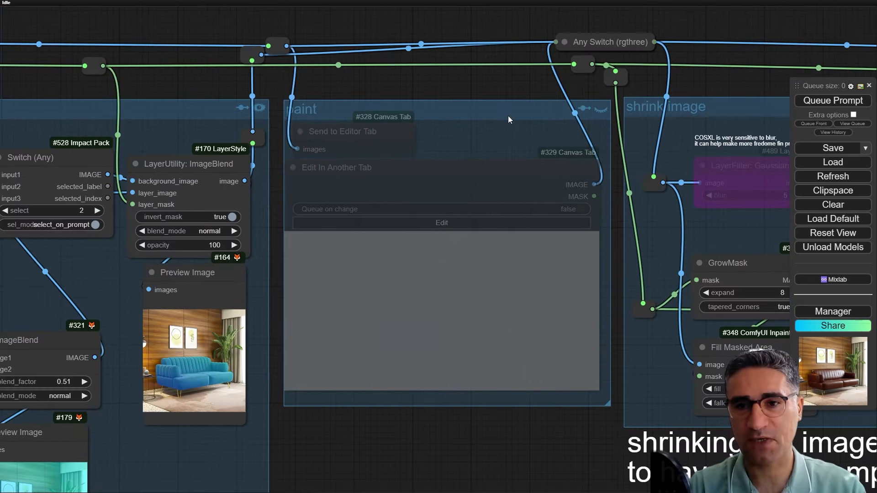
pyautogui.moveTo(682, 136); pyautogui.dragTo(281, 125)
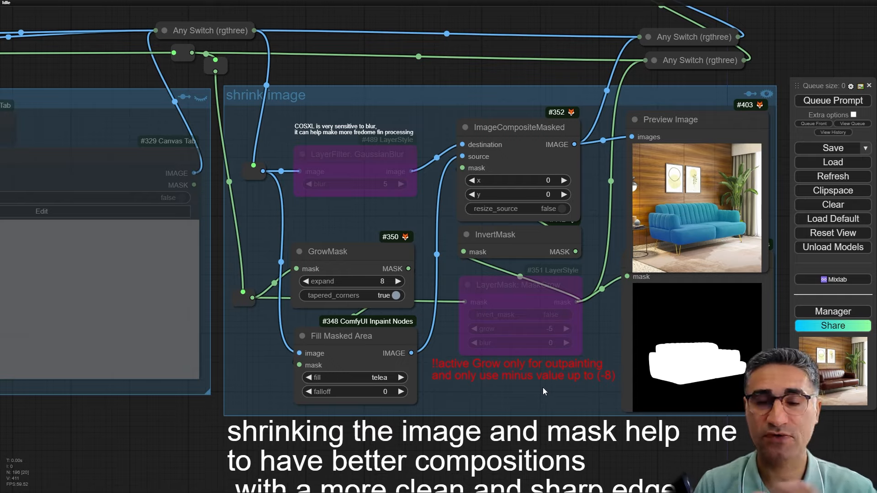
pyautogui.scroll(-4, 543, 388)
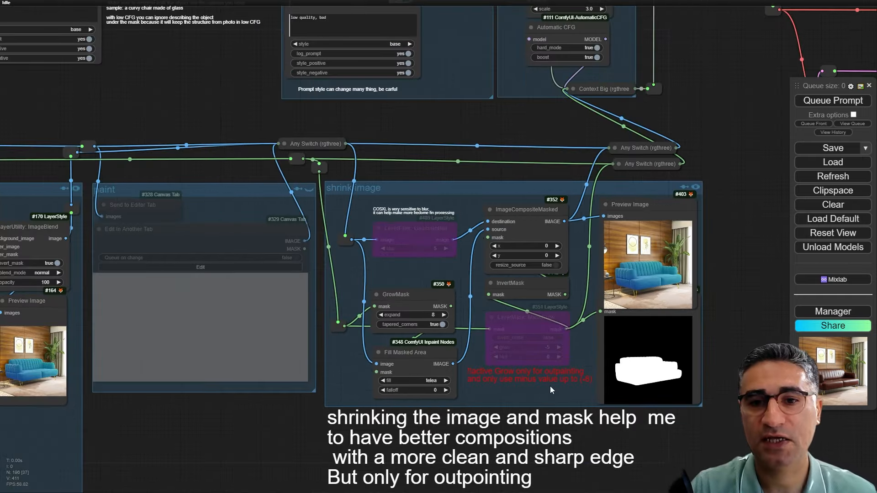
# Move the PerturbedAttentionGuidance node slightly up, away from the Automatic CFG node, and select Automatic CFG.
pyautogui.scroll(-4, 550, 386)
pyautogui.moveTo(651, 177); pyautogui.dragTo(643, 218)
pyautogui.scroll(15, 610, 157)
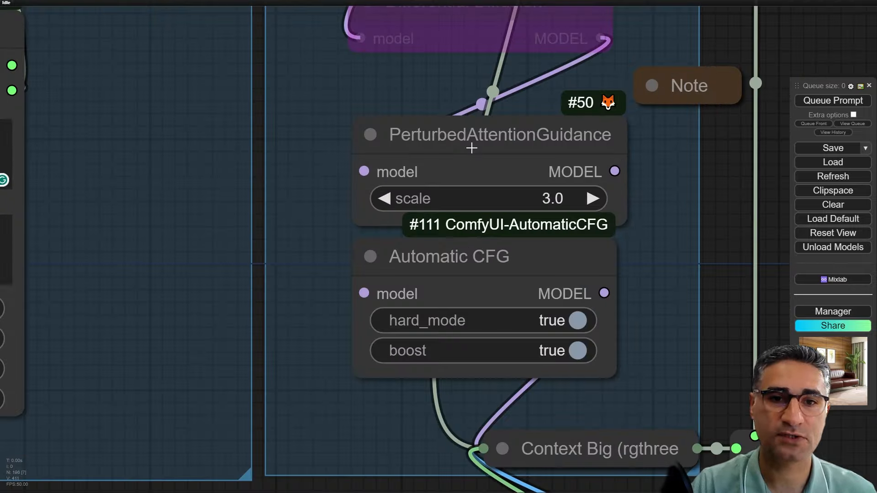
pyautogui.moveTo(472, 148); pyautogui.dragTo(475, 129)
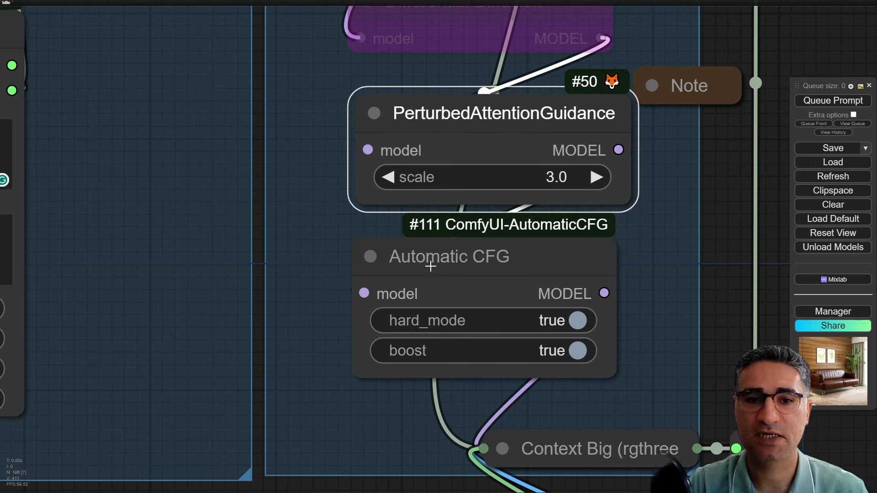
pyautogui.click(431, 269)
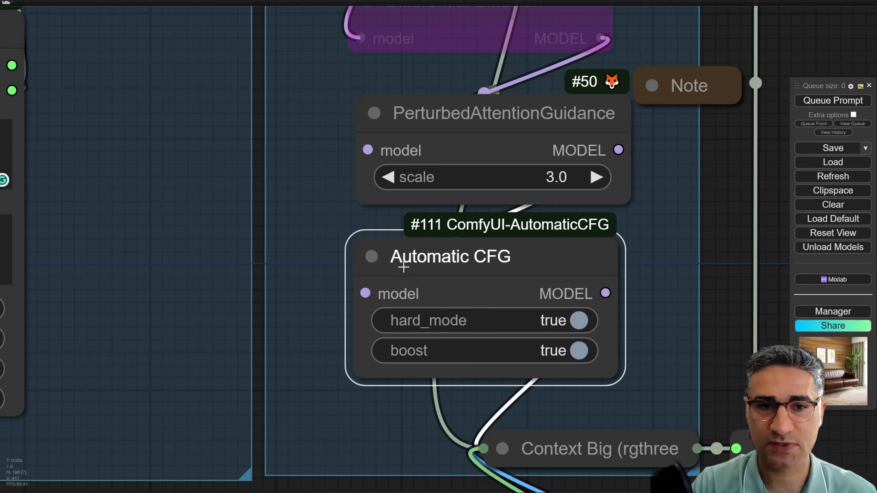
# Move the Automatic CFG node slightly up and look up ComfyUI-AutomaticCFG in the manager's custom node list by searching "automatic".
pyautogui.moveTo(403, 268); pyautogui.dragTo(400, 264)
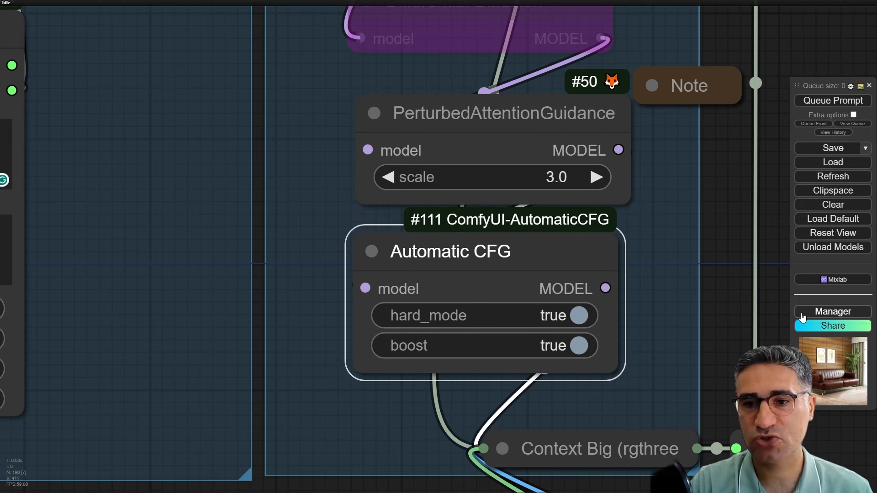
pyautogui.click(803, 315)
pyautogui.click(455, 168)
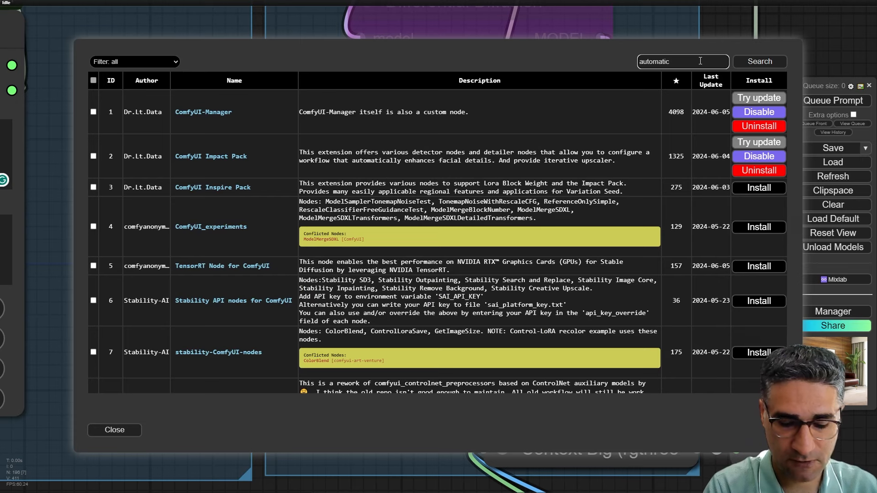
pyautogui.write('g')
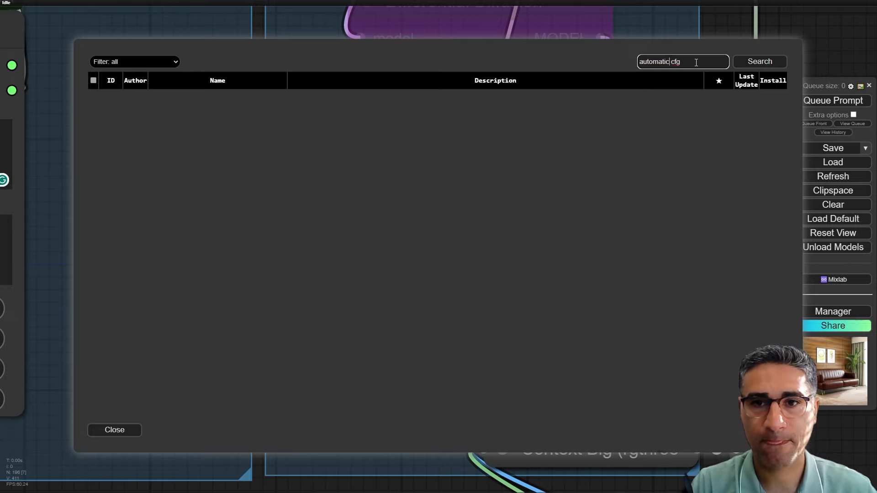
pyautogui.press('Return')
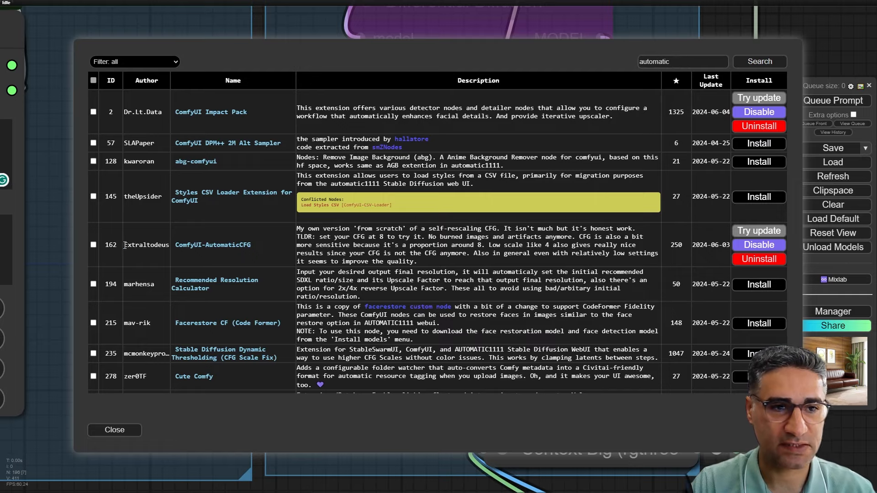
pyautogui.moveTo(145, 246); pyautogui.dragTo(273, 247)
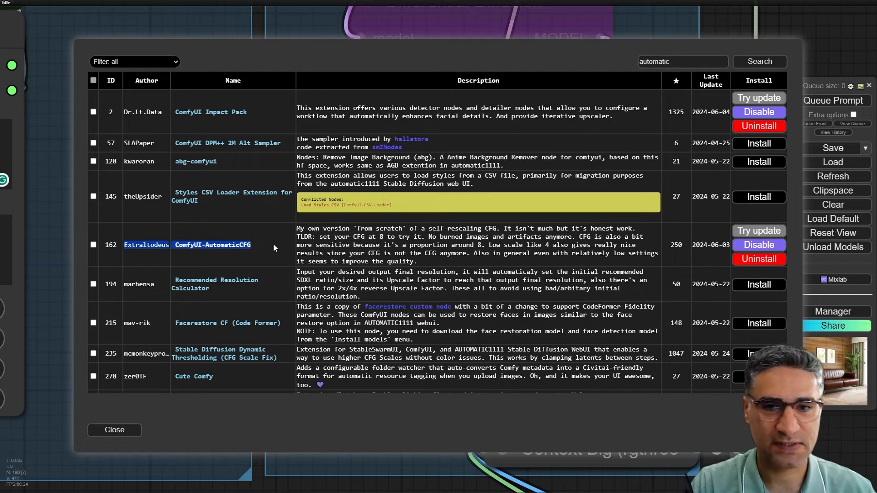
pyautogui.click(108, 431)
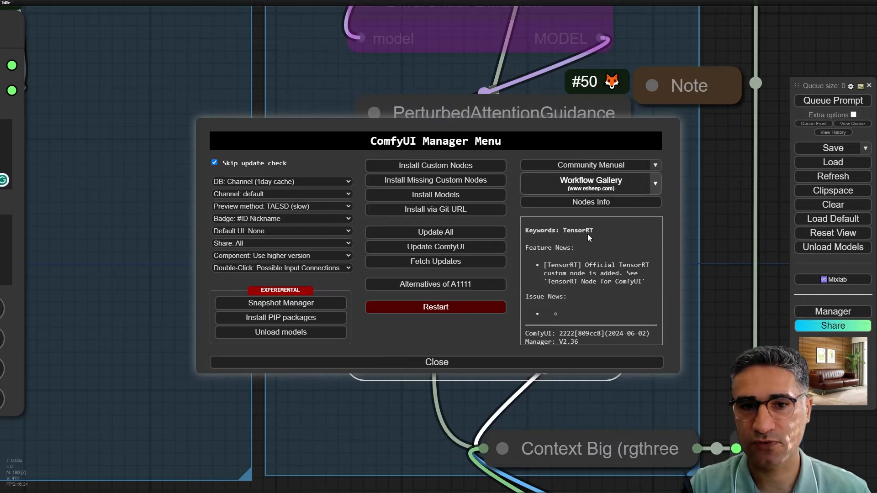
pyautogui.click(505, 364)
# Shift the AlignYourStepsScheduler node slightly right and down, and the BasicScheduler node slightly left and up.
pyautogui.scroll(-4, 506, 302)
pyautogui.scroll(-6, 505, 301)
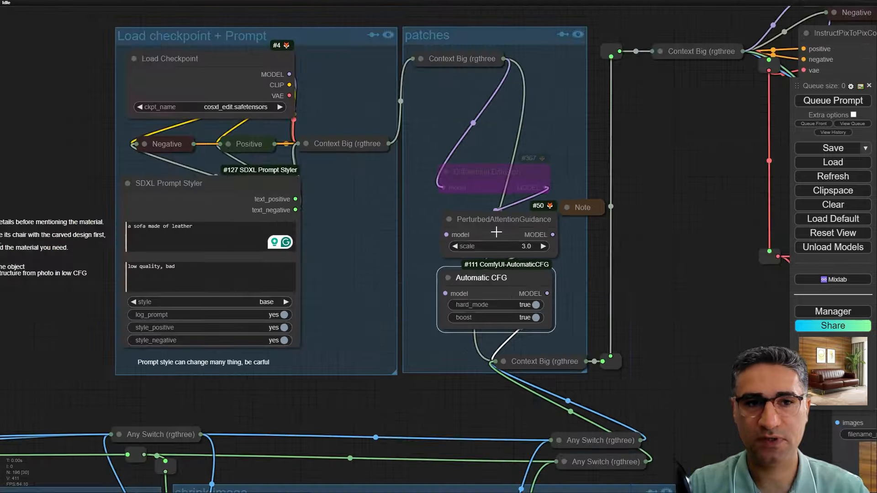
pyautogui.scroll(-2, 656, 232)
pyautogui.moveTo(651, 234); pyautogui.dragTo(268, 235)
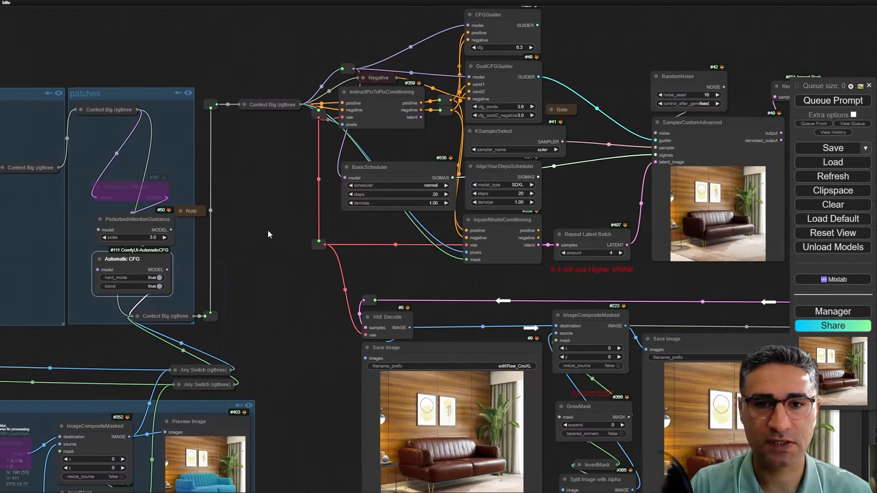
pyautogui.scroll(4, 578, 177)
pyautogui.moveTo(578, 177); pyautogui.dragTo(561, 283)
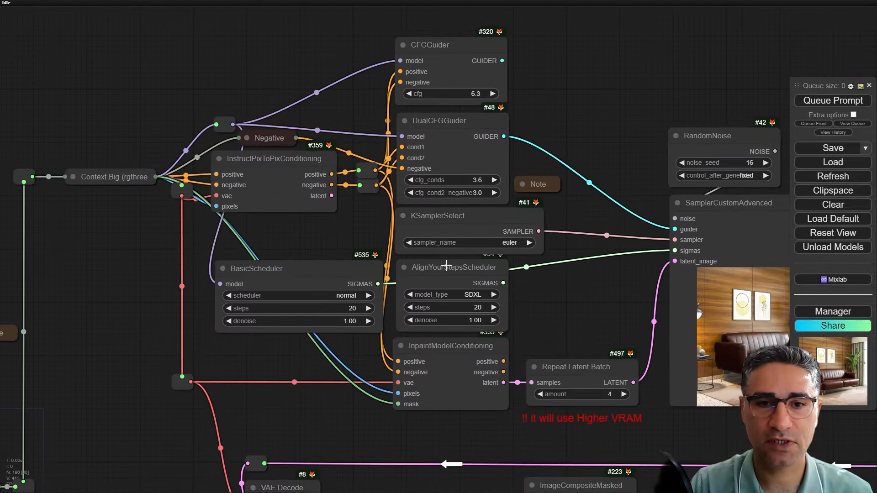
pyautogui.moveTo(440, 270); pyautogui.dragTo(461, 278)
pyautogui.scroll(6, 471, 274)
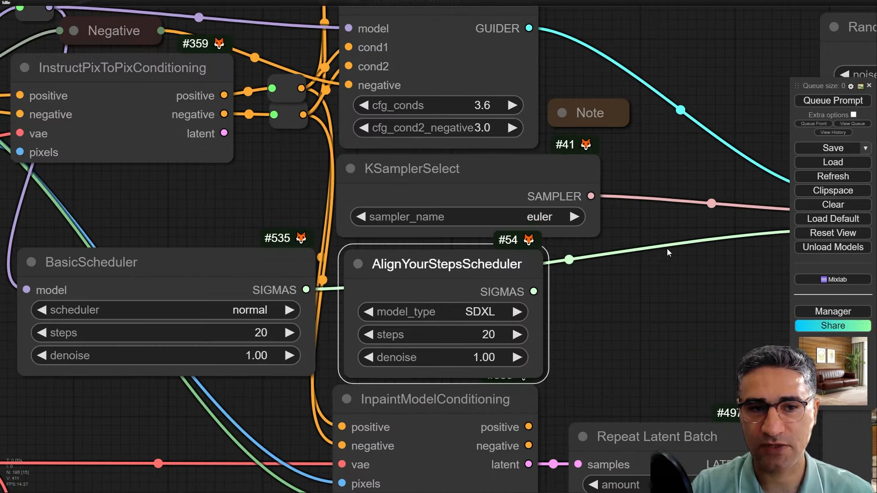
pyautogui.moveTo(667, 251); pyautogui.dragTo(706, 175)
pyautogui.moveTo(165, 212); pyautogui.dragTo(150, 200)
# Move the CFGGuider and DualCFGGuider nodes slightly up.
pyautogui.scroll(-5, 474, 200)
pyautogui.moveTo(514, 29); pyautogui.dragTo(403, 173)
pyautogui.scroll(5, 372, 102)
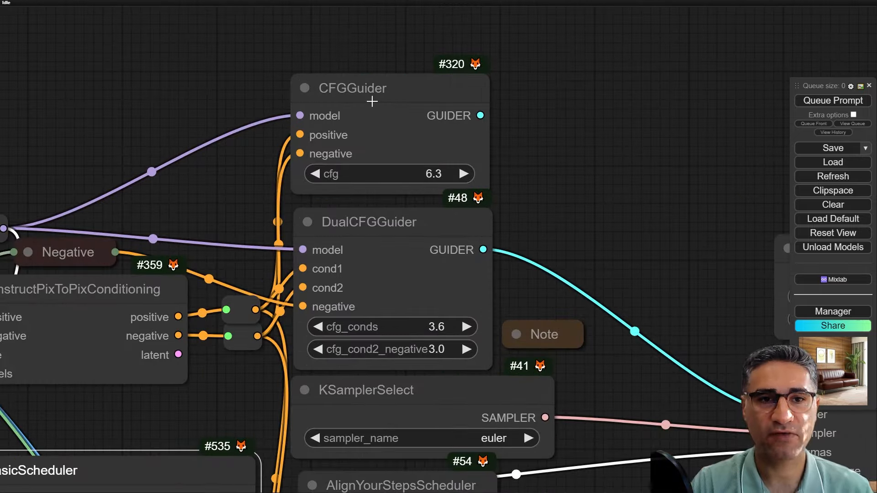
pyautogui.moveTo(370, 88); pyautogui.dragTo(368, 81)
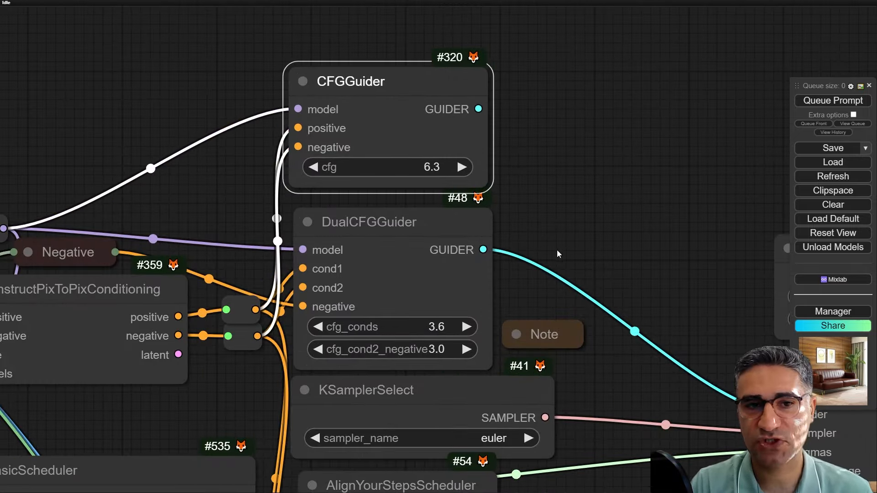
pyautogui.moveTo(407, 239); pyautogui.dragTo(407, 233)
pyautogui.scroll(-8, 457, 191)
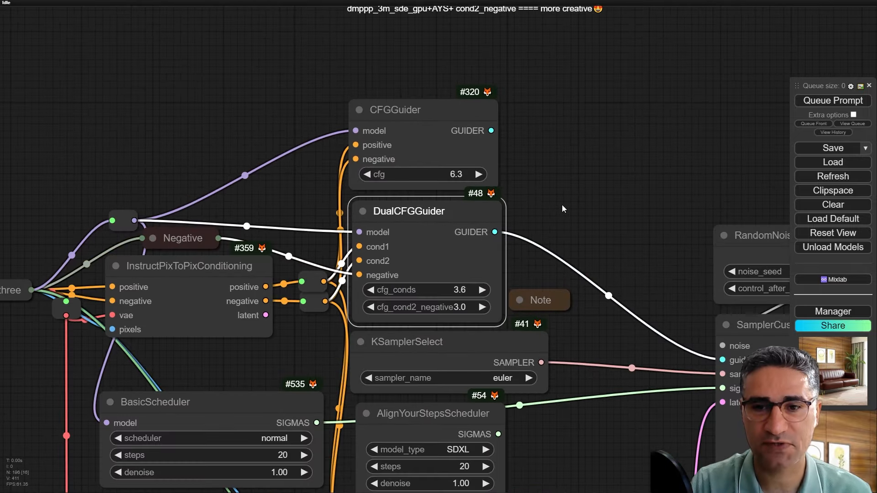
pyautogui.scroll(5, 500, 137)
pyautogui.scroll(-3, 502, 138)
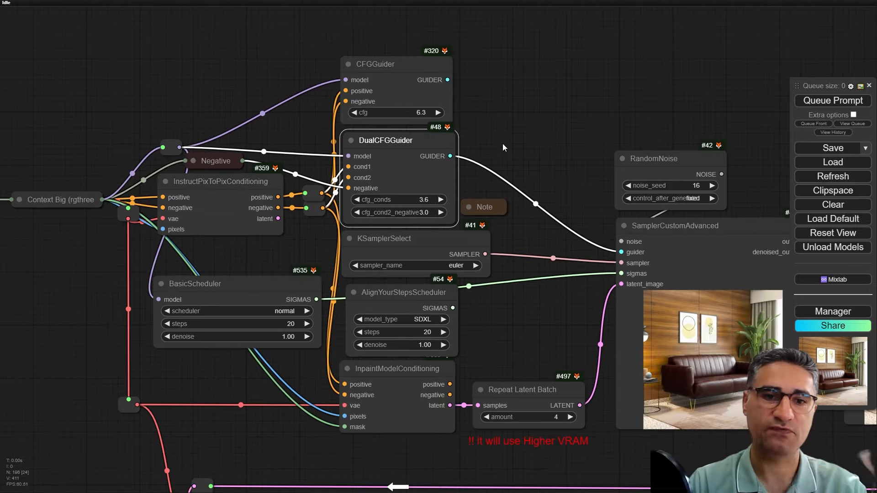
# Review the sampler and cropped output nodes and select the Set_MIX_CosXL node.
pyautogui.moveTo(500, 158); pyautogui.dragTo(255, 18)
pyautogui.scroll(-2, 619, 287)
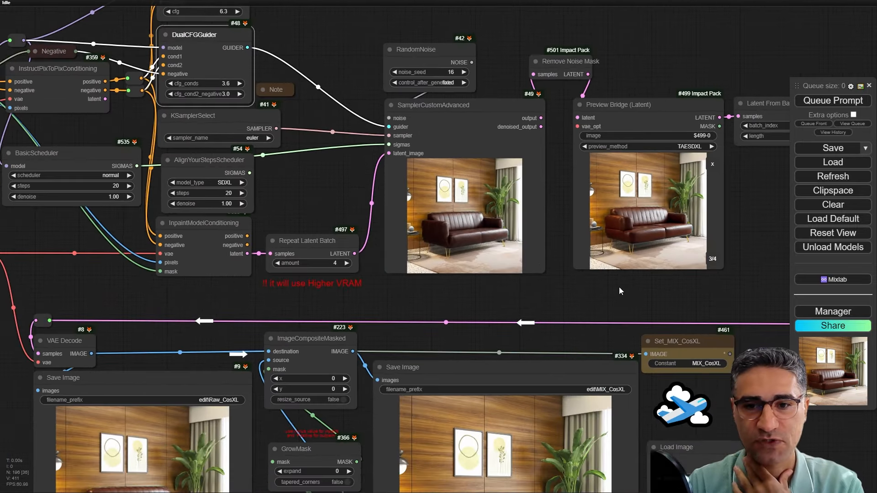
pyautogui.moveTo(615, 269); pyautogui.dragTo(466, 109)
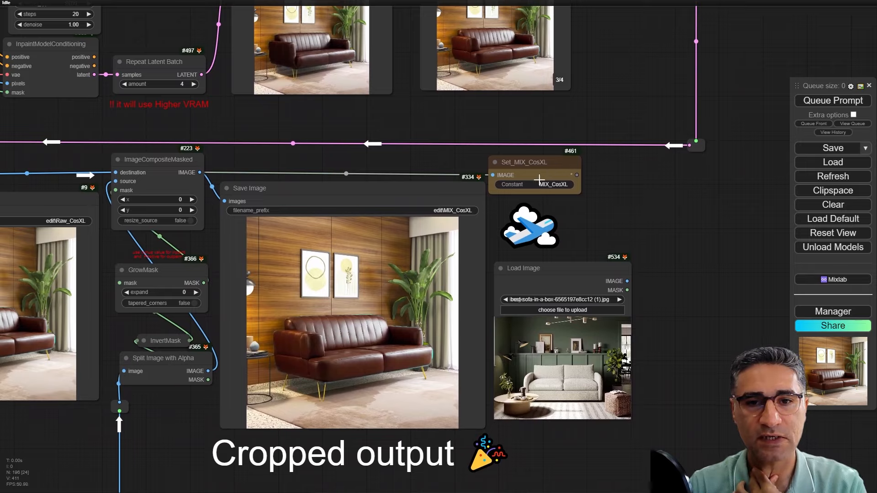
pyautogui.scroll(5, 516, 176)
pyautogui.scroll(3, 531, 148)
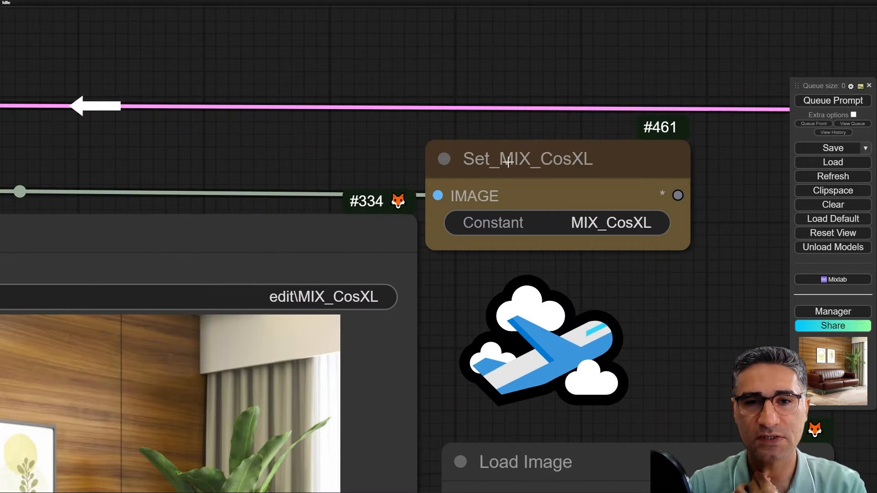
pyautogui.click(551, 174)
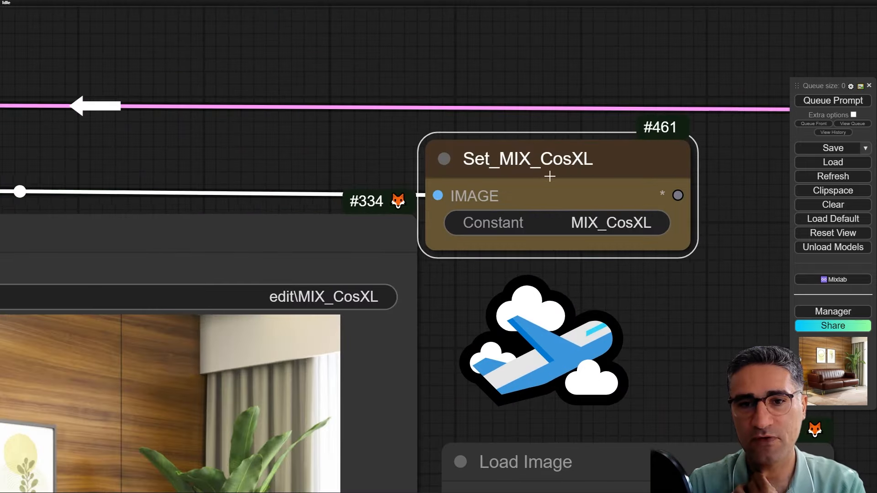
# Bring the prompt tips and "best working prompt" notes into full view and hide the queue menu.
pyautogui.scroll(-10, 553, 178)
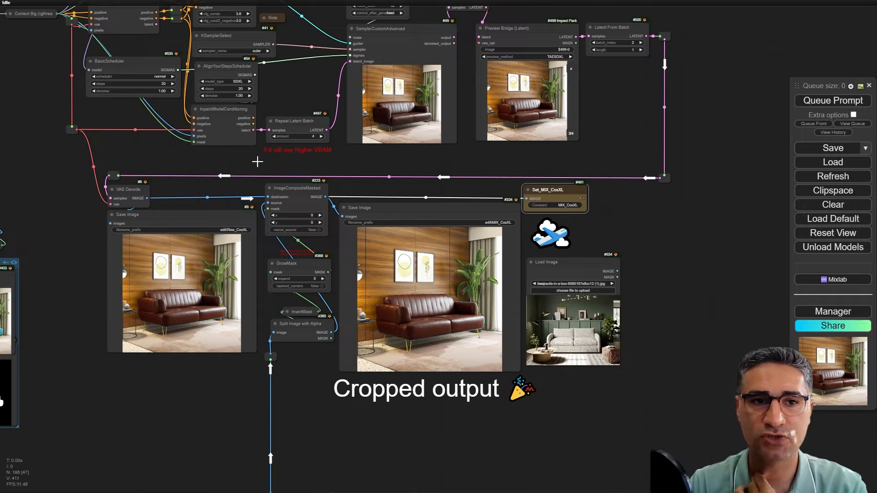
pyautogui.scroll(-2, 258, 161)
pyautogui.moveTo(107, 161); pyautogui.dragTo(757, 284)
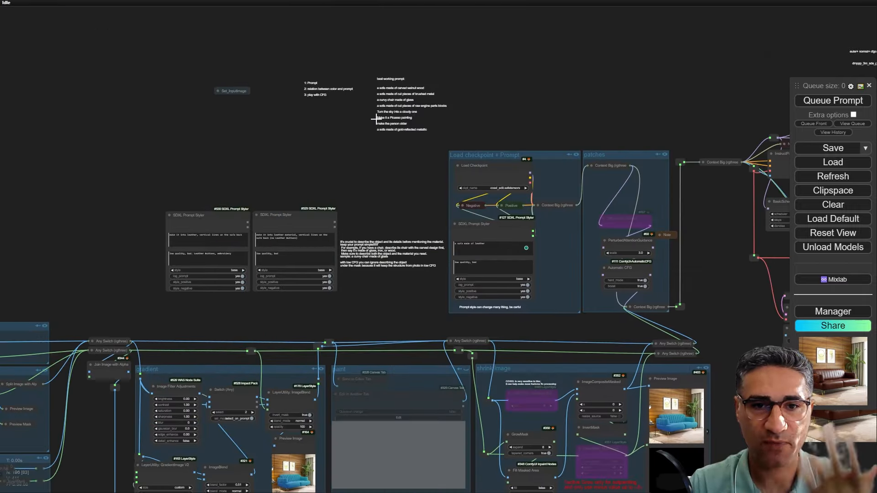
pyautogui.scroll(5, 339, 151)
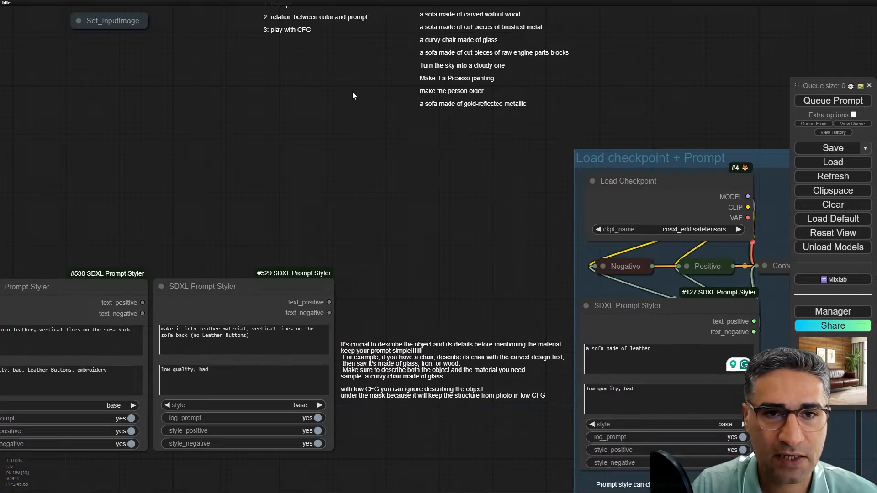
pyautogui.scroll(3, 352, 91)
pyautogui.moveTo(353, 92); pyautogui.dragTo(380, 237)
pyautogui.scroll(5, 380, 235)
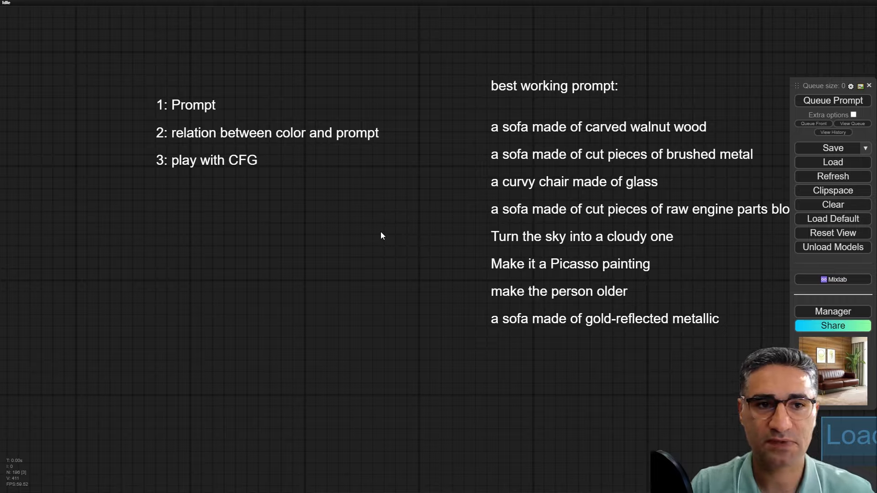
pyautogui.click(869, 86)
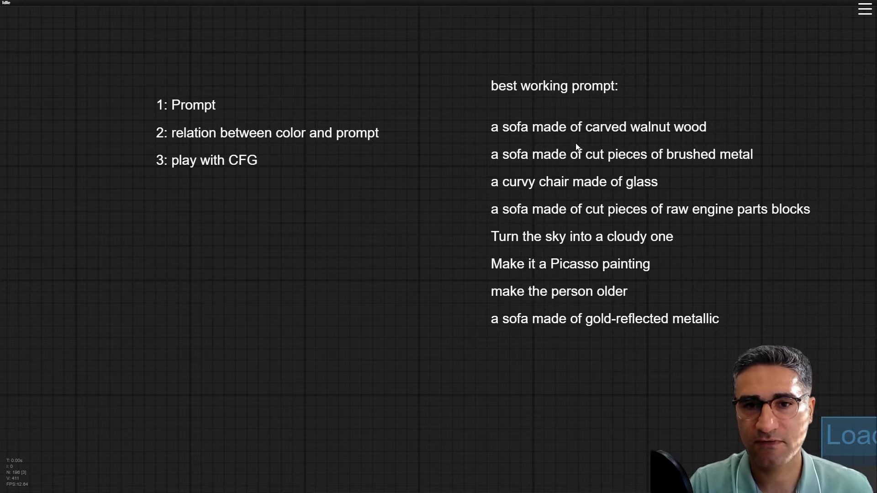
# Examine the "Crop and composite for larger images" group and the input group with its mask source and latent size nodes.
pyautogui.scroll(-8, 460, 186)
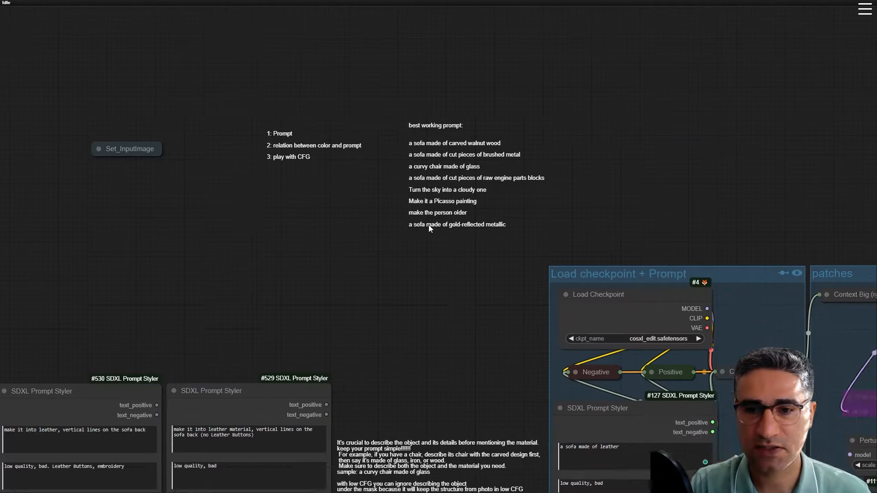
pyautogui.moveTo(360, 338); pyautogui.dragTo(294, 147)
pyautogui.scroll(-4, 294, 148)
pyautogui.moveTo(77, 153); pyautogui.dragTo(529, 120)
pyautogui.scroll(-4, 508, 132)
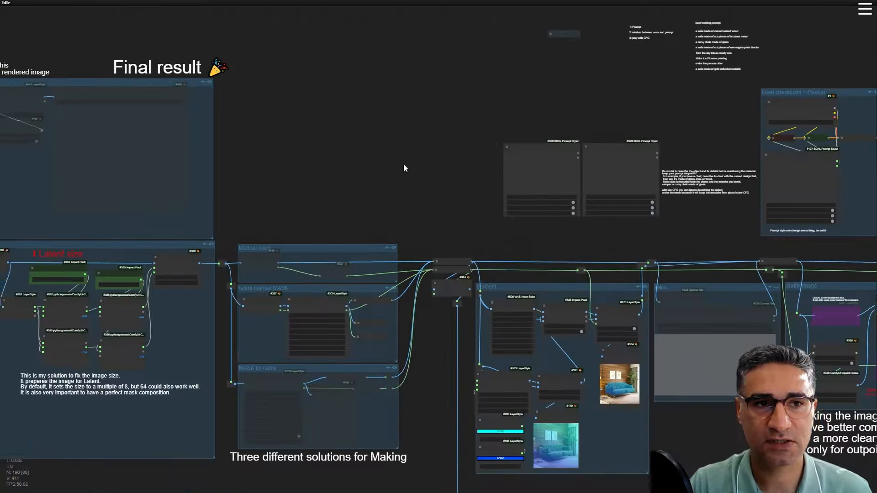
pyautogui.moveTo(242, 79); pyautogui.dragTo(623, 92)
pyautogui.scroll(4, 376, 48)
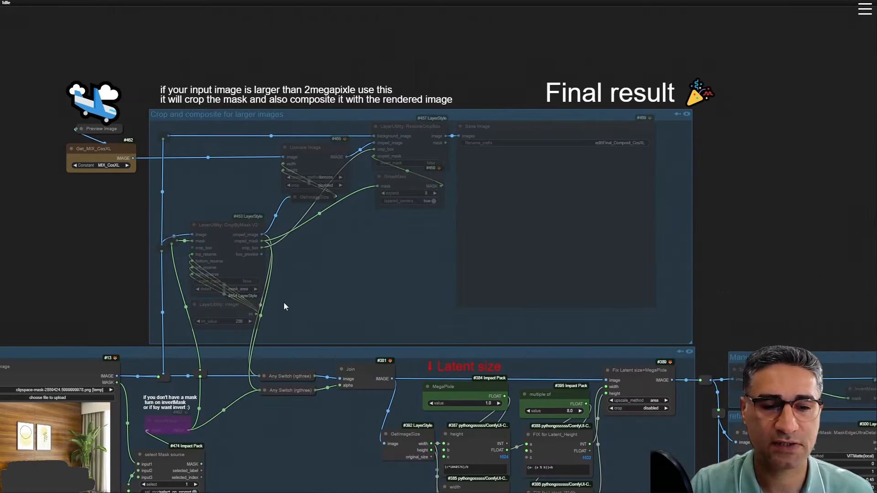
pyautogui.moveTo(366, 311); pyautogui.dragTo(425, 59)
pyautogui.scroll(-2, 435, 145)
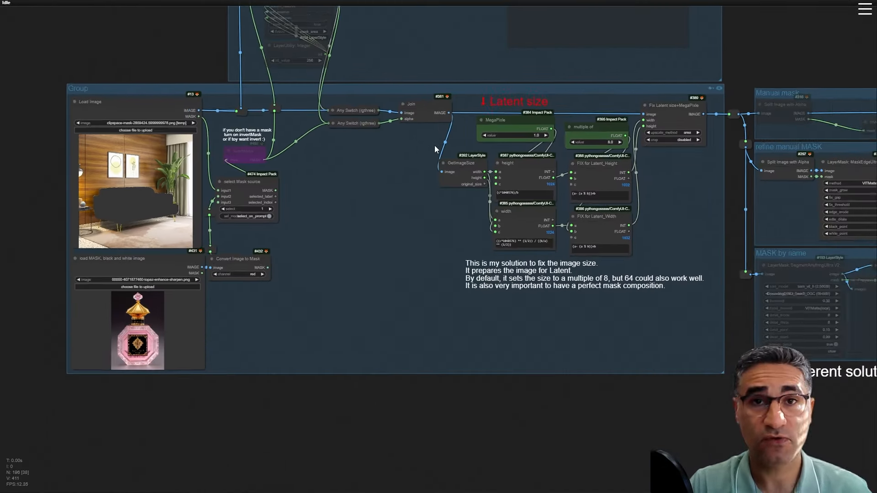
pyautogui.scroll(-4, 434, 145)
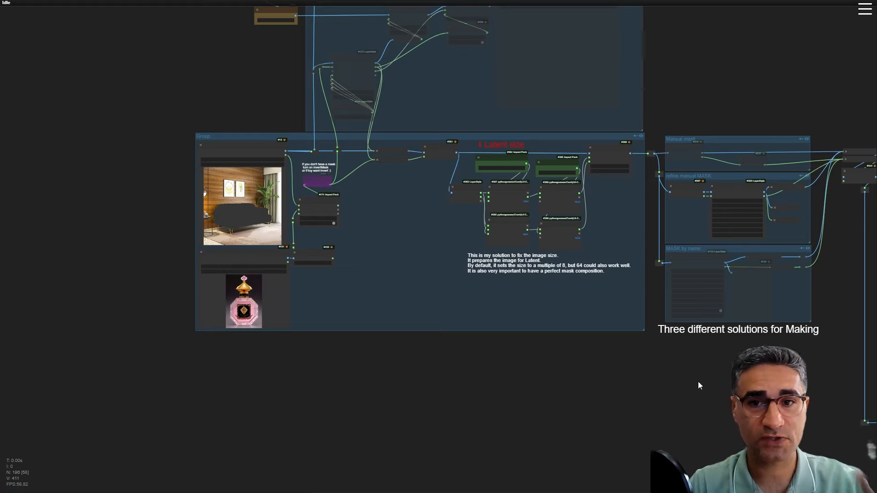
# Examine the whole workflow from the masking, gradient, paint and shrink image groups through the sampling nodes to the cropped output.
pyautogui.moveTo(699, 382)
pyautogui.mouseDown()
pyautogui.moveTo(284, 382)
pyautogui.moveTo(103, 364)
pyautogui.mouseUp()
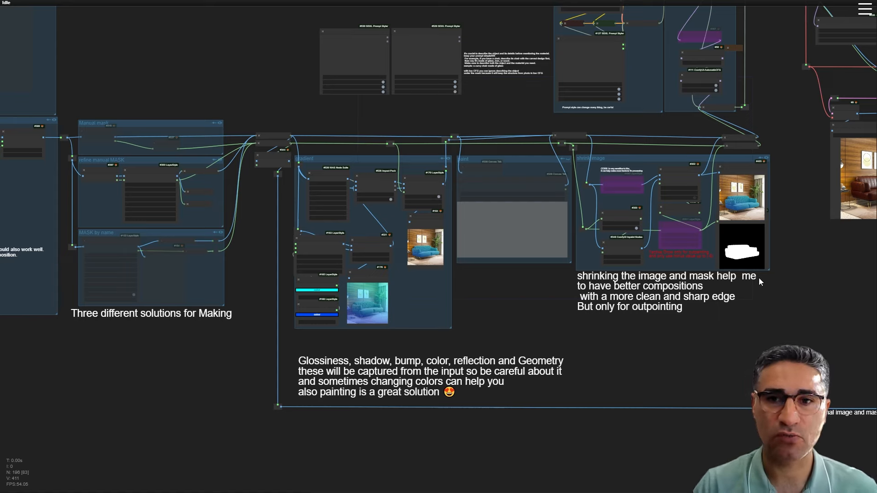
pyautogui.scroll(-4, 759, 277)
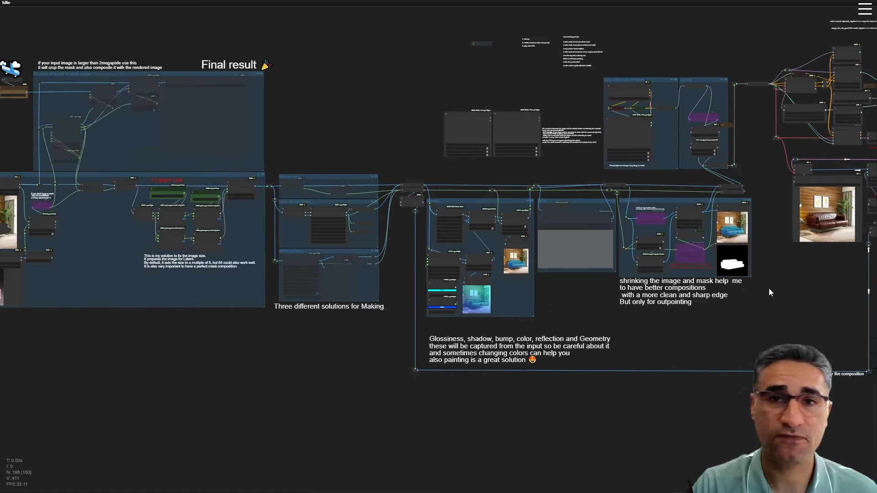
pyautogui.moveTo(769, 289); pyautogui.dragTo(437, 306)
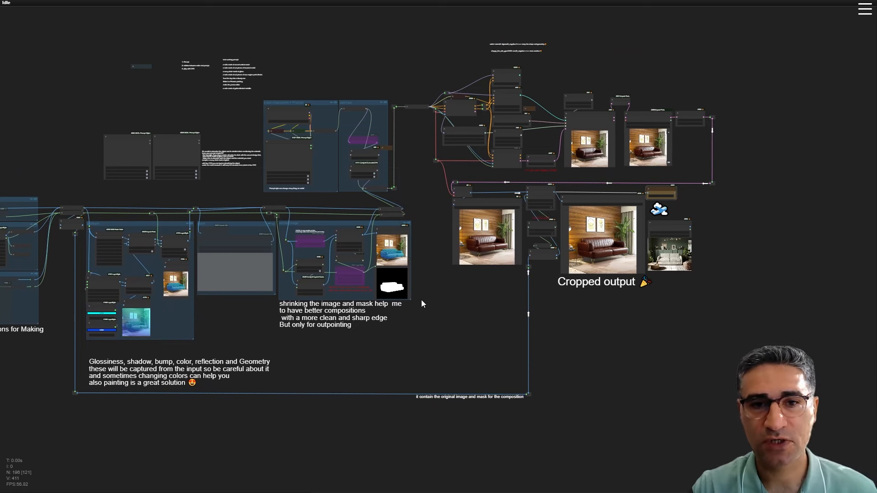
pyautogui.scroll(2, 396, 315)
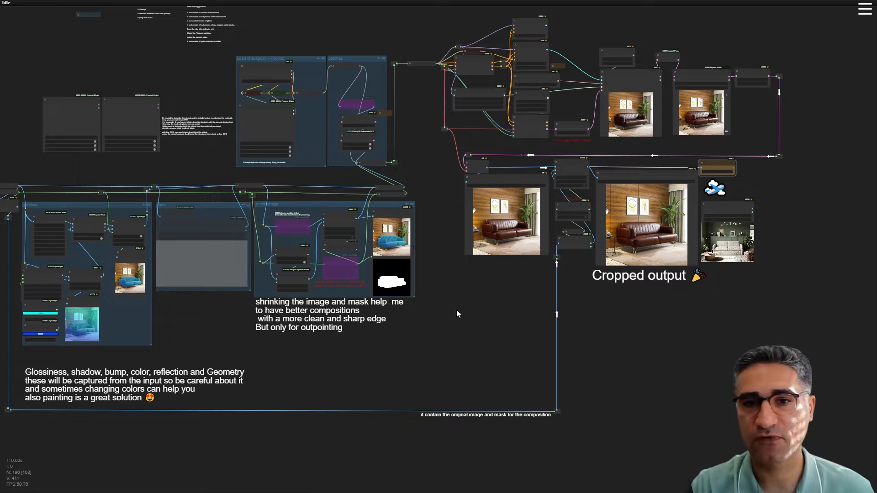
pyautogui.scroll(9, 566, 206)
pyautogui.scroll(-2, 565, 204)
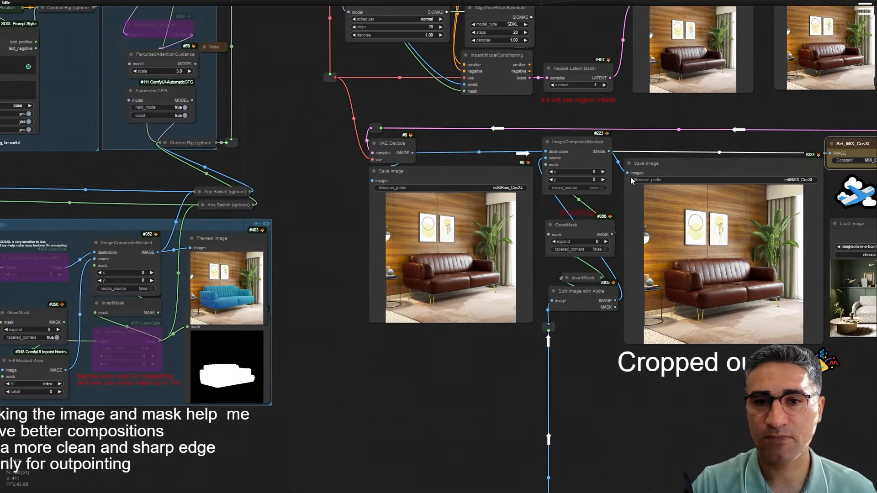
pyautogui.moveTo(679, 121); pyautogui.dragTo(577, 170)
pyautogui.scroll(-1, 585, 183)
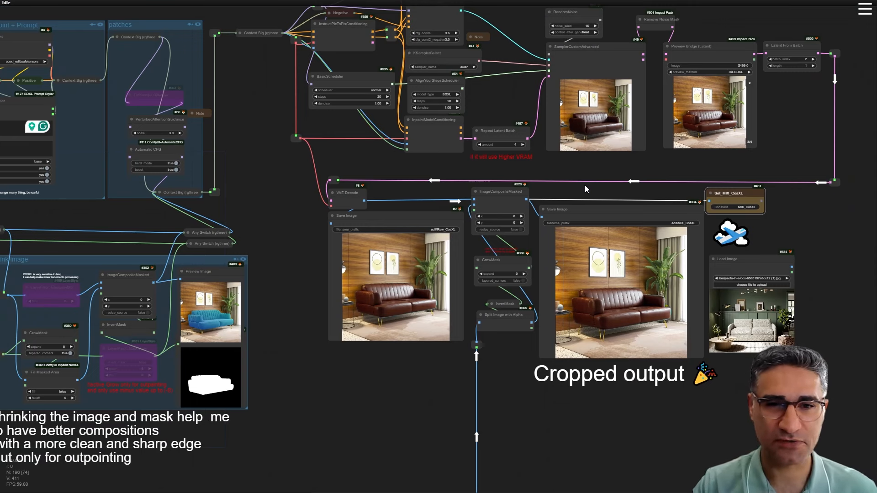
pyautogui.scroll(9, 484, 92)
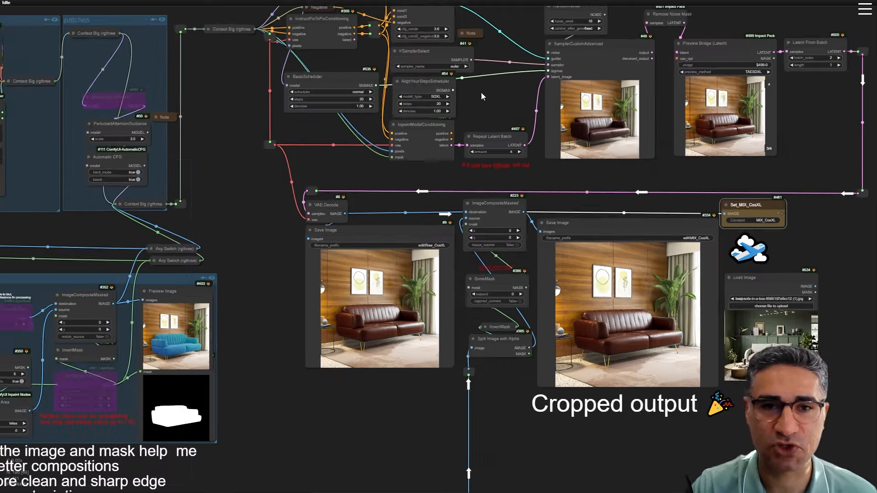
# Examine the Repeat Latent Batch, Remove Noise Mask, Preview Bridge (Latent) and Latent From Batch nodes around the sampler.
pyautogui.scroll(8, 506, 177)
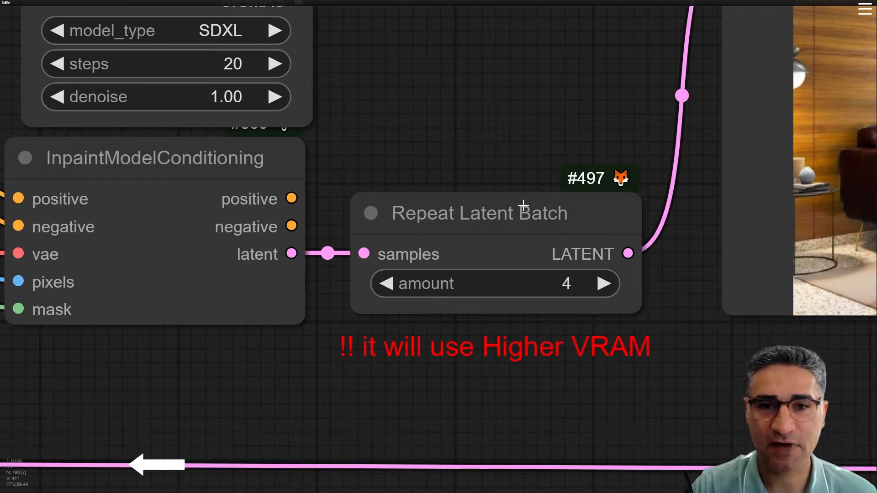
pyautogui.click(433, 224)
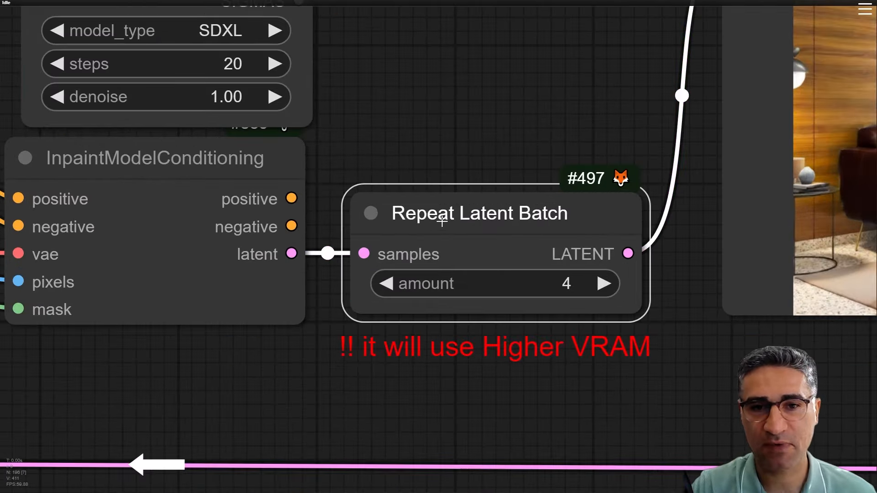
pyautogui.scroll(-10, 444, 226)
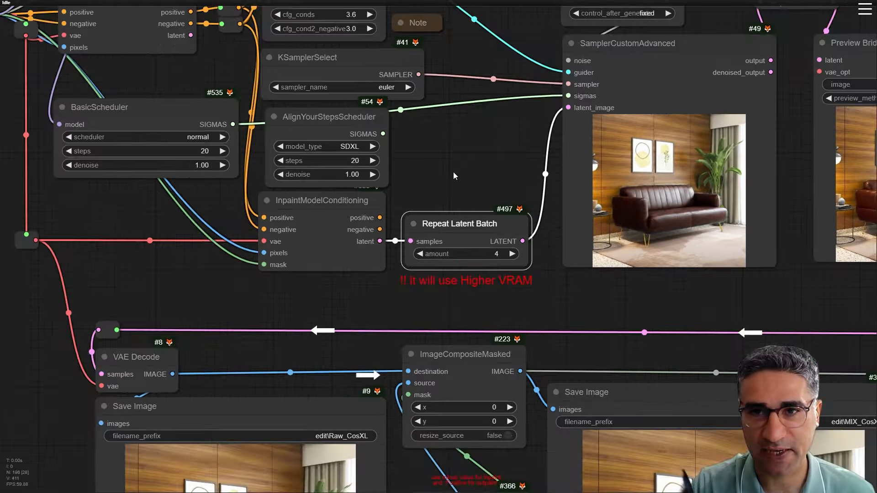
pyautogui.moveTo(453, 172); pyautogui.dragTo(221, 251)
pyautogui.scroll(3, 535, 92)
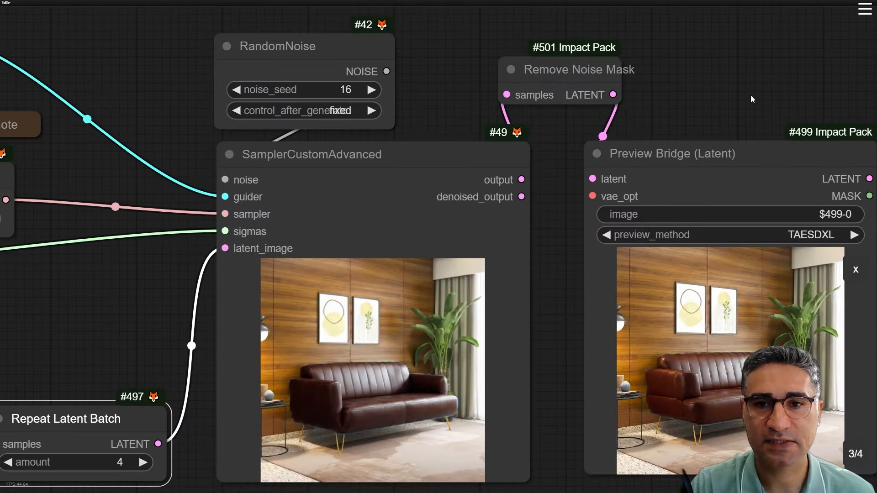
pyautogui.moveTo(751, 99); pyautogui.dragTo(600, 81)
pyautogui.scroll(3, 483, 152)
pyautogui.click(463, 140)
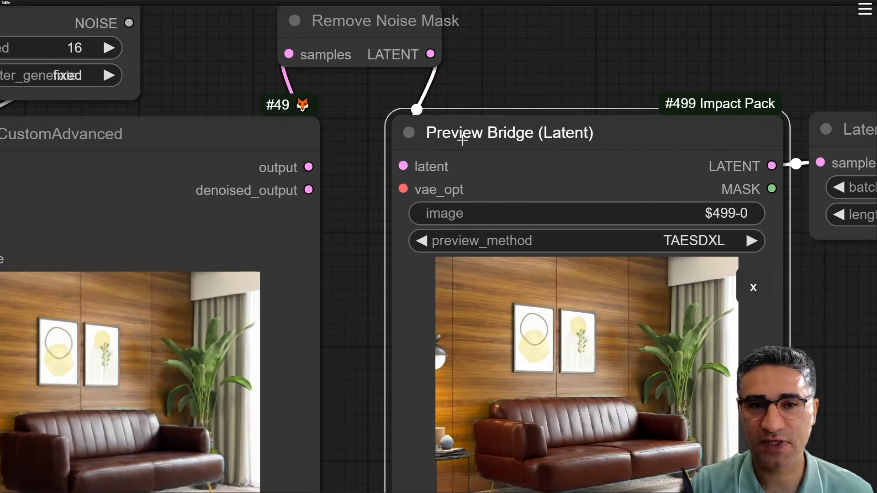
pyautogui.scroll(-4, 516, 140)
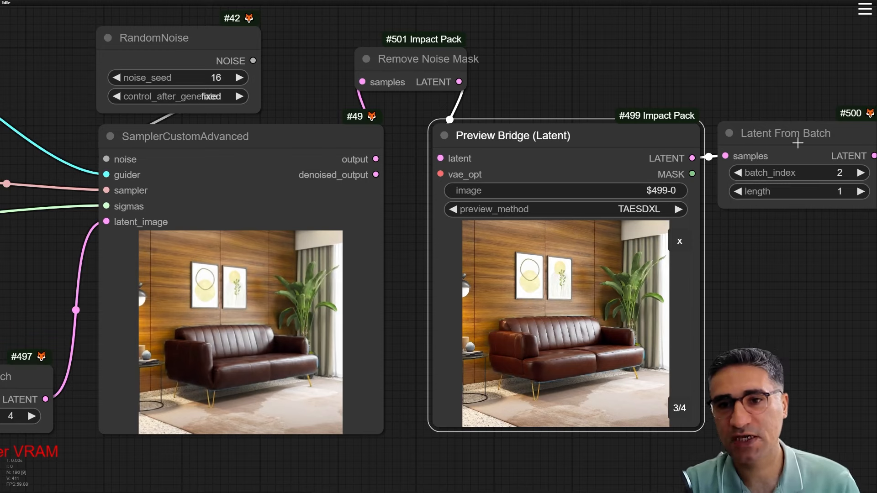
pyautogui.moveTo(794, 143); pyautogui.dragTo(792, 144)
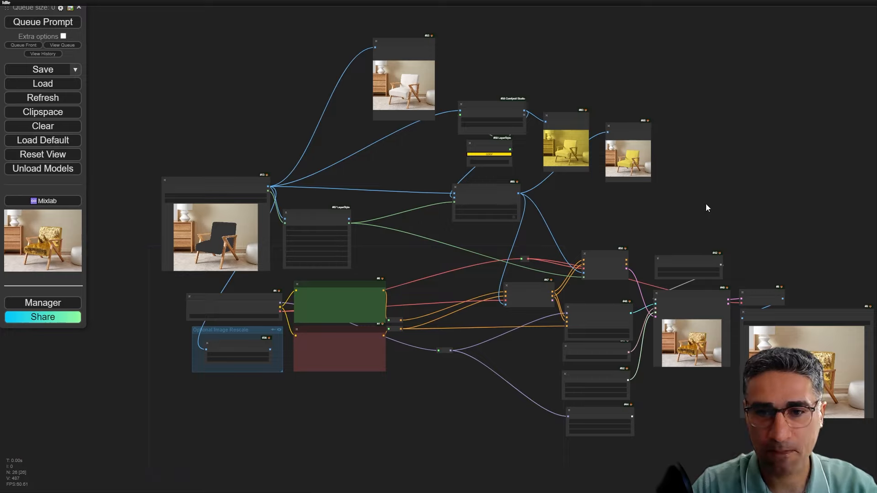
# In the chair workflow, move the Save Image and VAE Decode nodes away from SamplerCustomAdvanced.
pyautogui.scroll(10, 705, 207)
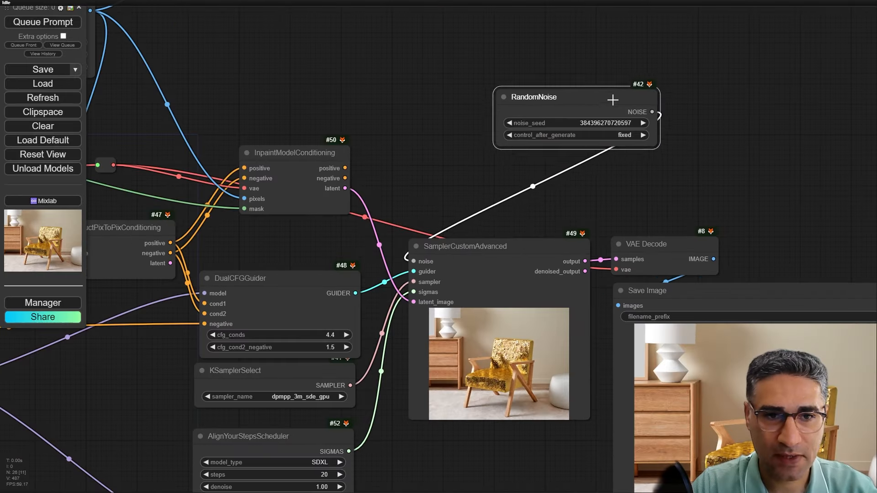
pyautogui.moveTo(613, 100); pyautogui.dragTo(615, 95)
pyautogui.scroll(2, 465, 258)
pyautogui.moveTo(488, 237); pyautogui.dragTo(533, 215)
pyautogui.click(567, 192)
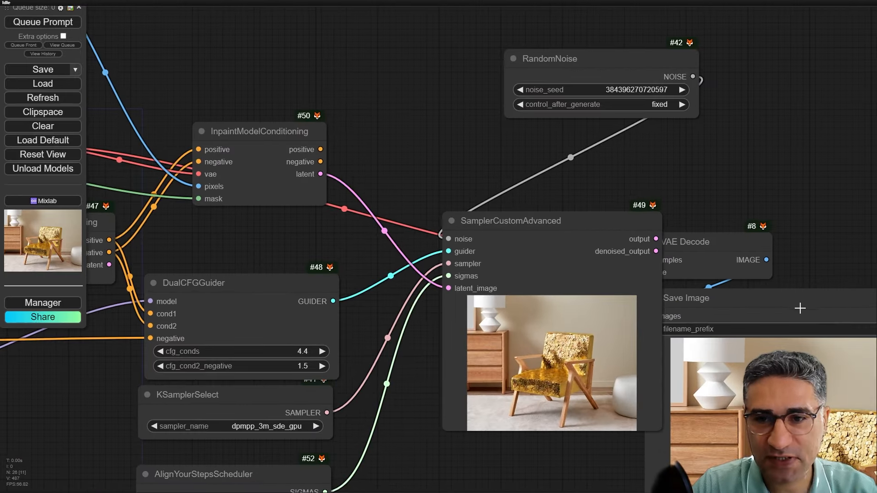
pyautogui.moveTo(800, 309); pyautogui.dragTo(873, 259)
pyautogui.moveTo(684, 268); pyautogui.dragTo(772, 167)
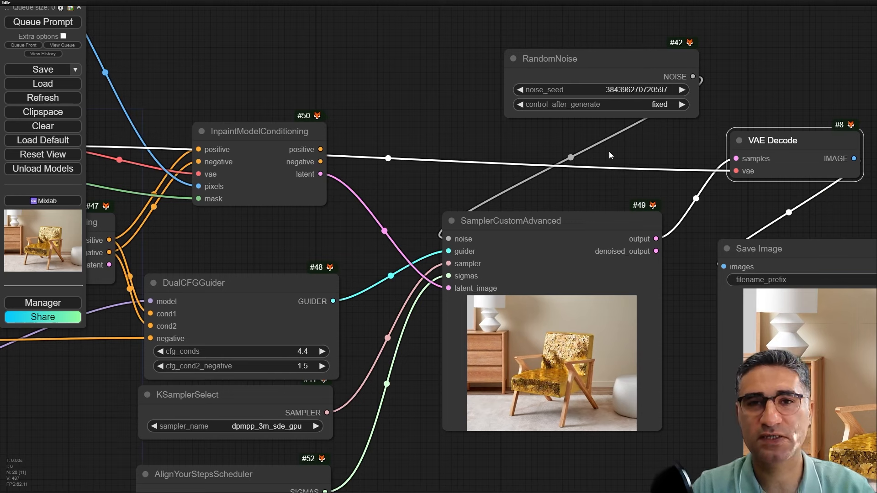
# Add a Repeat Latent Batch node fed by the InpaintModelConditioning node's latent output, finding it with the search term "batch".
pyautogui.click(349, 188)
pyautogui.moveTo(321, 174); pyautogui.dragTo(348, 177)
pyautogui.click(366, 188)
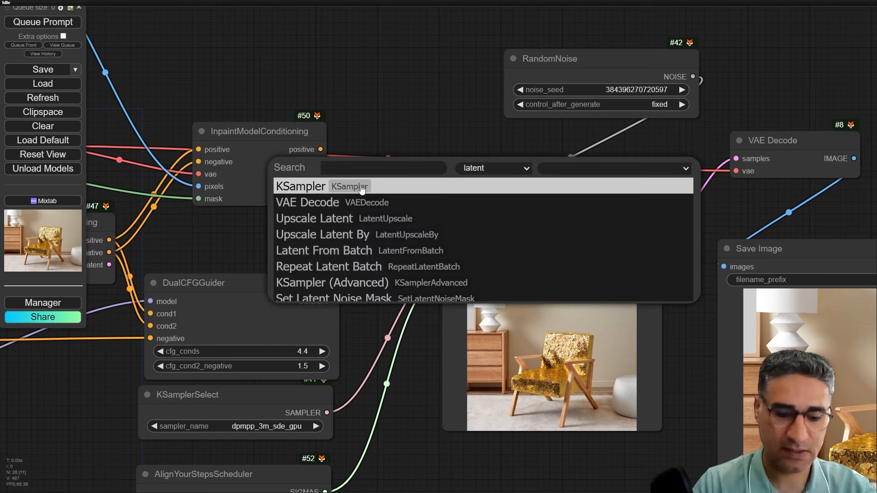
pyautogui.write('laten')
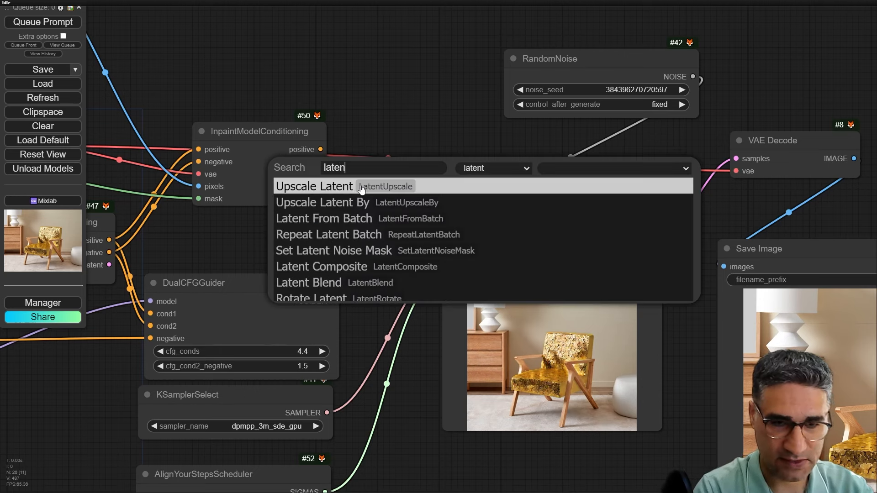
pyautogui.press('BackSpace')
pyautogui.press('BackSpace')
pyautogui.press('BackSpace')
pyautogui.press('BackSpace')
pyautogui.write('batch')
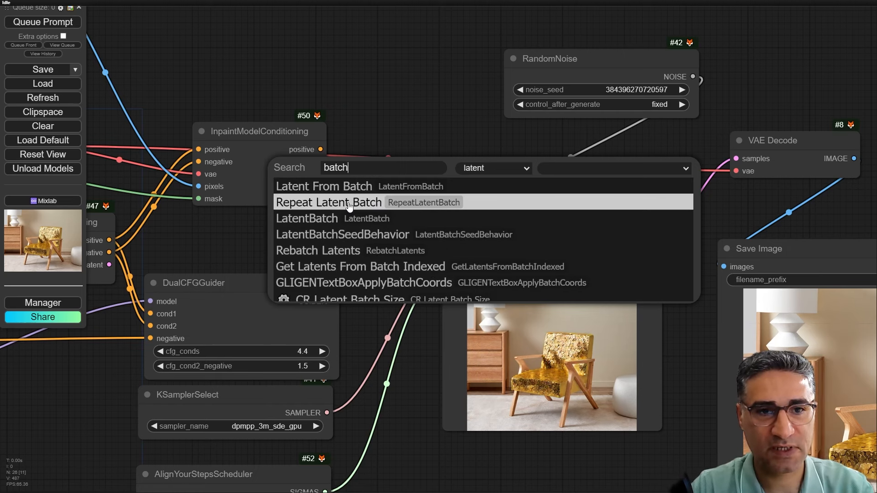
pyautogui.click(349, 205)
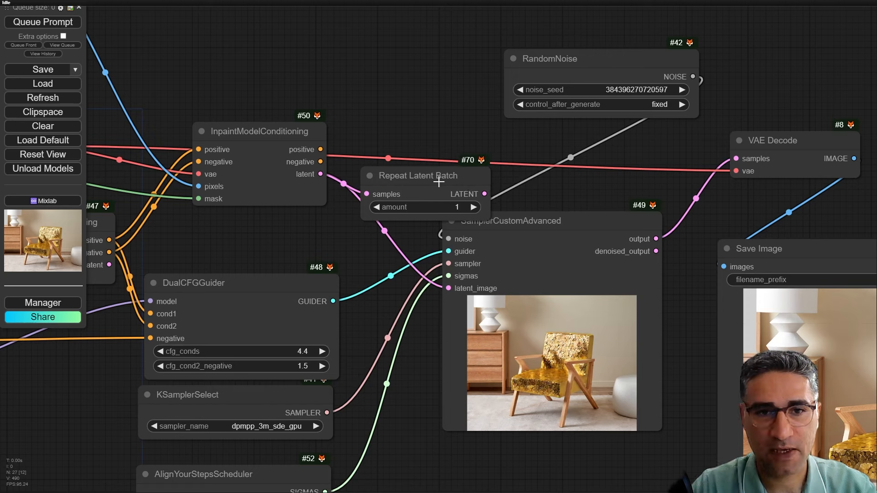
# Place Repeat Latent Batch before SamplerCustomAdvanced, with the sampler moved over, and connect its LATENT output to the latent_image input.
pyautogui.moveTo(440, 176); pyautogui.dragTo(421, 121)
pyautogui.moveTo(528, 239); pyautogui.dragTo(585, 226)
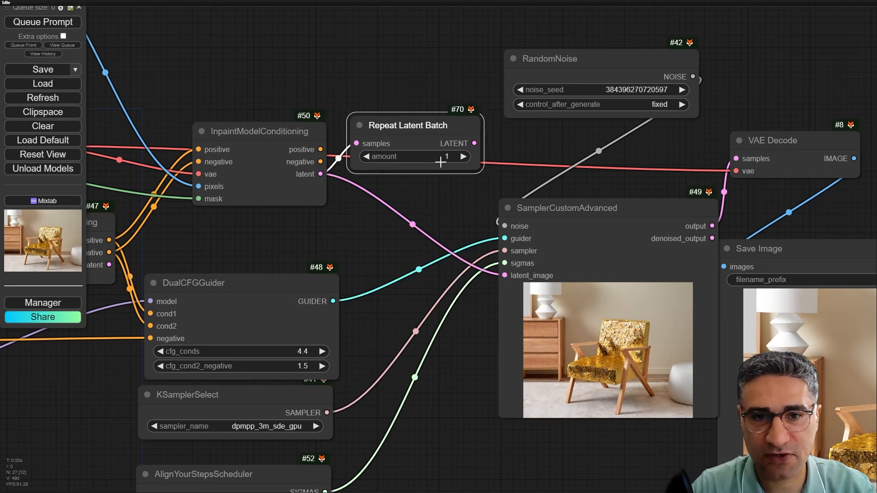
pyautogui.moveTo(459, 138); pyautogui.dragTo(504, 278)
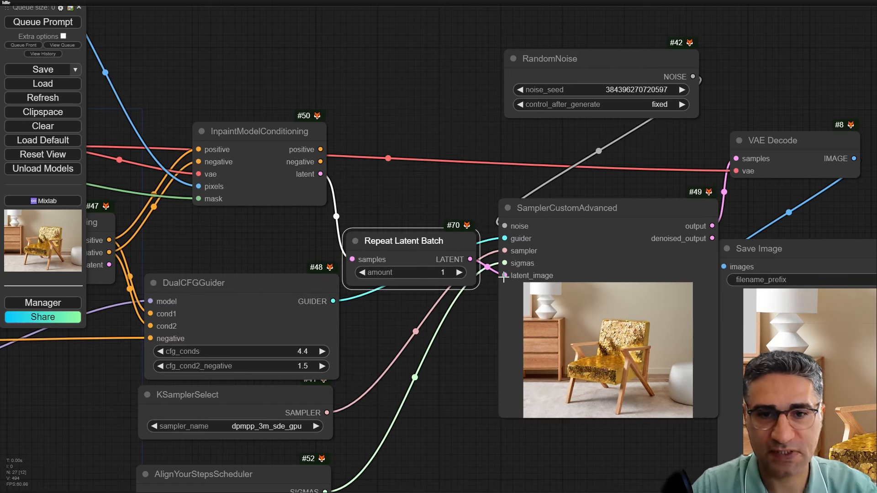
pyautogui.moveTo(448, 240); pyautogui.dragTo(447, 192)
# Set the Repeat Latent Batch amount to 4 and adjust the positions of that node and the sampler.
pyautogui.scroll(2, 549, 216)
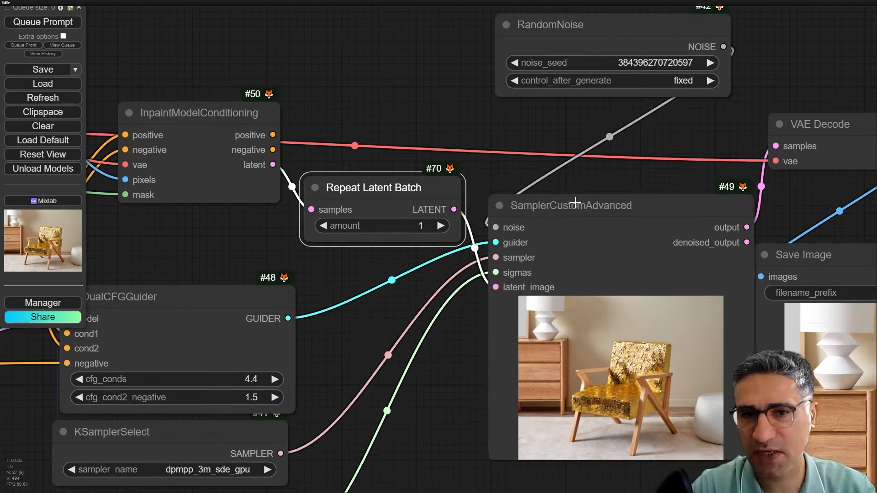
pyautogui.moveTo(575, 202); pyautogui.dragTo(575, 184)
pyautogui.moveTo(444, 222); pyautogui.dragTo(434, 223)
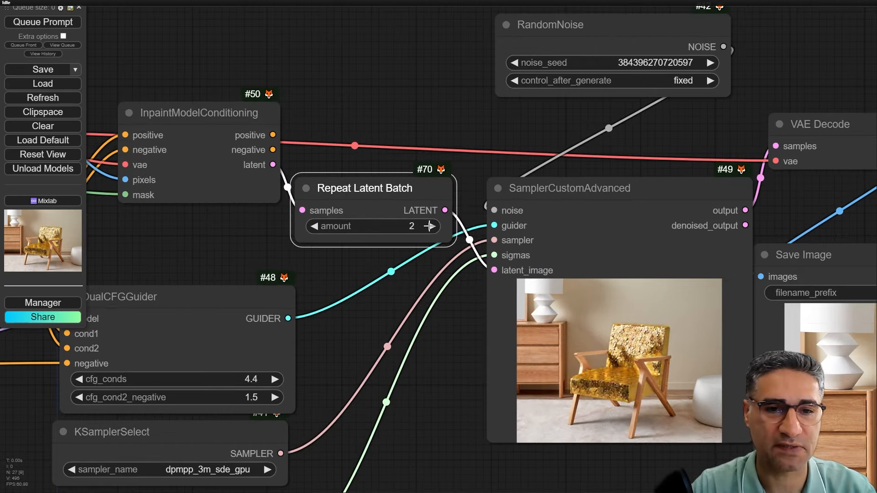
pyautogui.moveTo(371, 190); pyautogui.dragTo(377, 195)
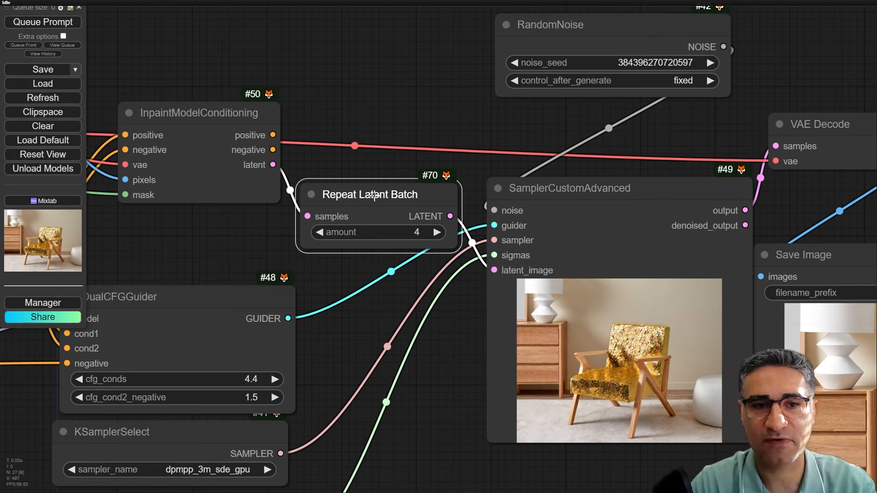
# Move the VAE Decode and Save Image nodes further away to free a wide gap after SamplerCustomAdvanced.
pyautogui.scroll(-3, 383, 204)
pyautogui.moveTo(782, 244); pyautogui.dragTo(828, 235)
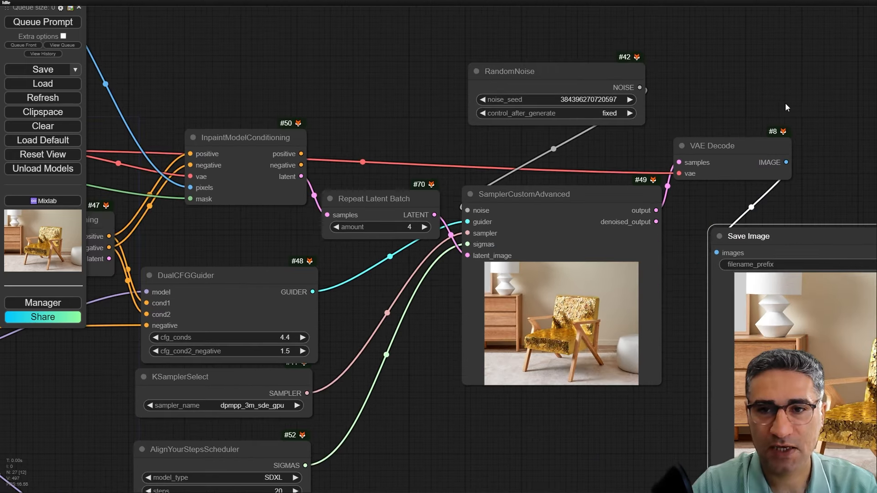
pyautogui.moveTo(786, 104); pyautogui.dragTo(477, 61)
pyautogui.moveTo(686, 198); pyautogui.dragTo(876, 198)
pyautogui.moveTo(427, 109); pyautogui.dragTo(625, 98)
pyautogui.moveTo(376, 183); pyautogui.dragTo(407, 173)
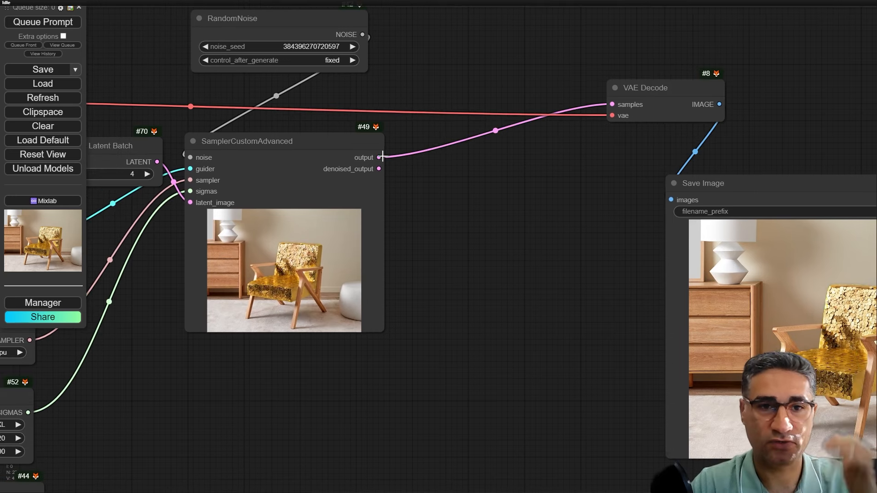
# Add a Remove Noise Mask node fed by SamplerCustomAdvanced's output, finding it with the search term "mas".
pyautogui.moveTo(383, 156); pyautogui.dragTo(432, 166)
pyautogui.click(453, 187)
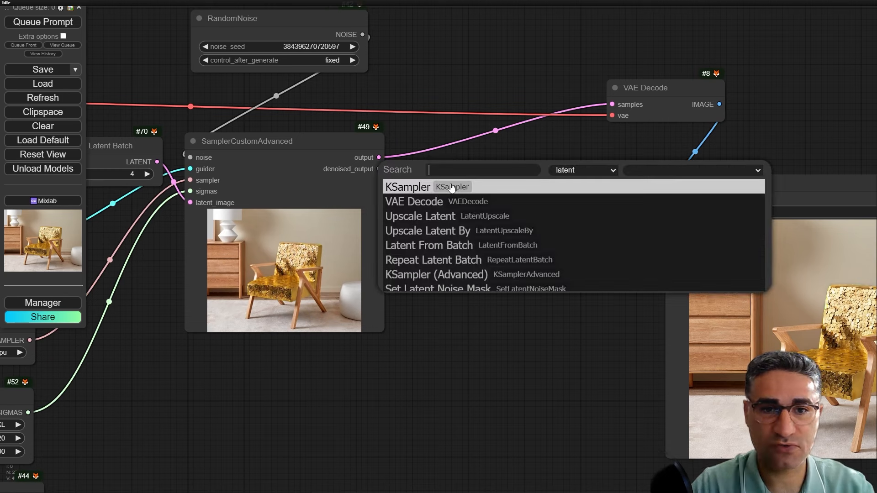
pyautogui.write('mas')
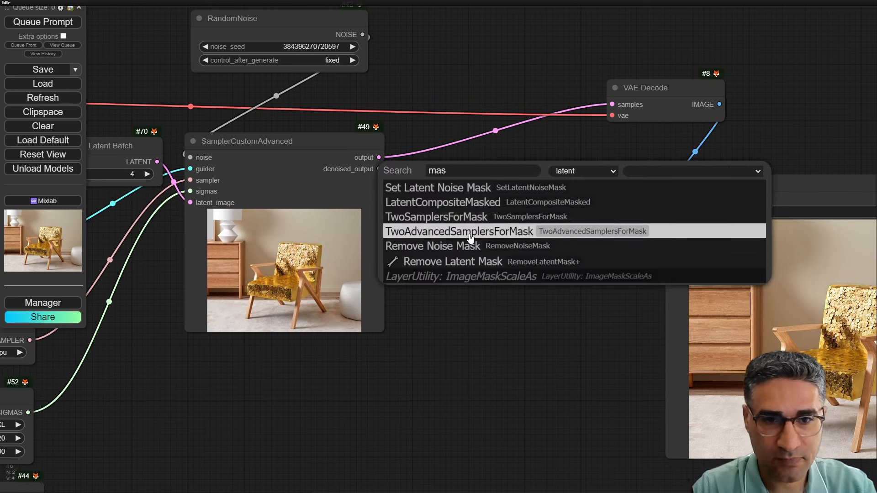
pyautogui.click(459, 249)
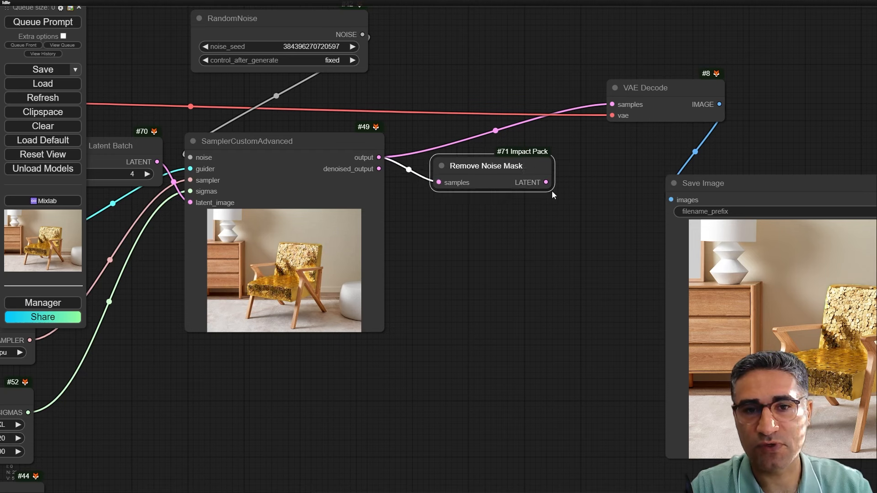
# Move Remove Noise Mask beside the sampler, add a Preview Bridge (Latent) node from its LATENT output, and place that node below it.
pyautogui.moveTo(551, 187); pyautogui.dragTo(520, 156)
pyautogui.click(530, 173)
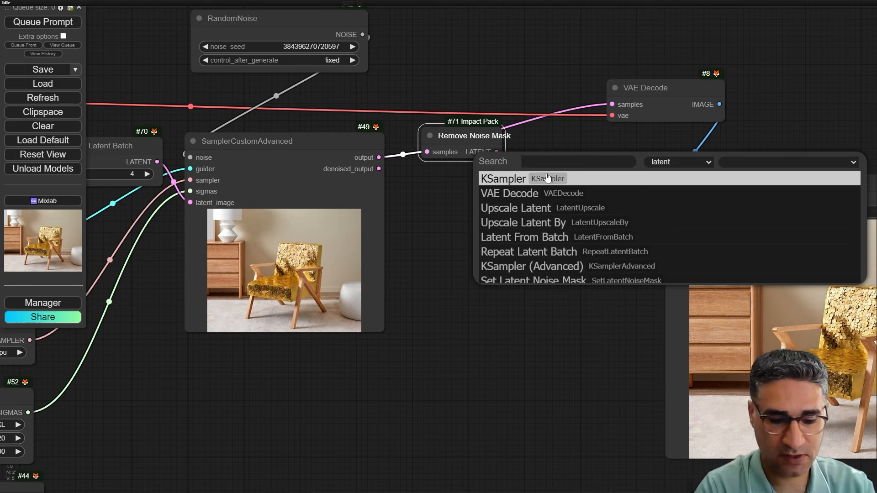
pyautogui.write('prev')
pyautogui.click(578, 188)
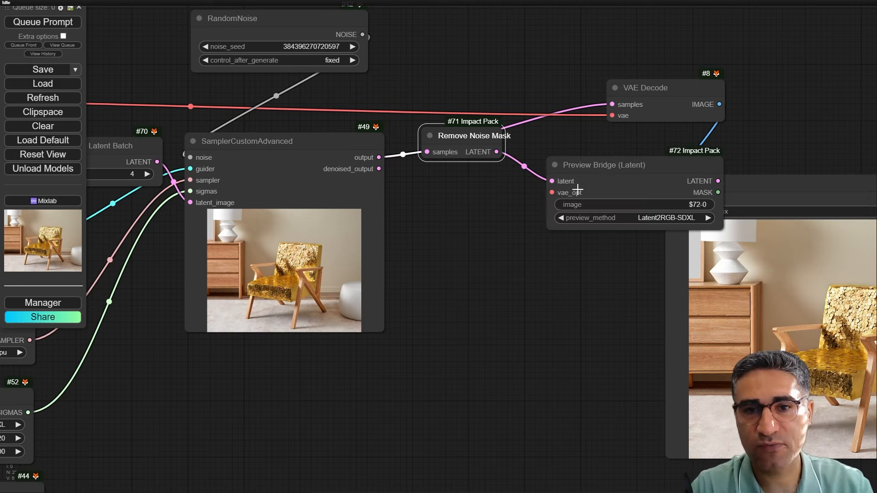
pyautogui.moveTo(629, 159); pyautogui.dragTo(511, 200)
# Widen the Remove Noise Mask node to fit its title and fine-tune the Preview Bridge (Latent) node's position beneath it.
pyautogui.scroll(7, 576, 200)
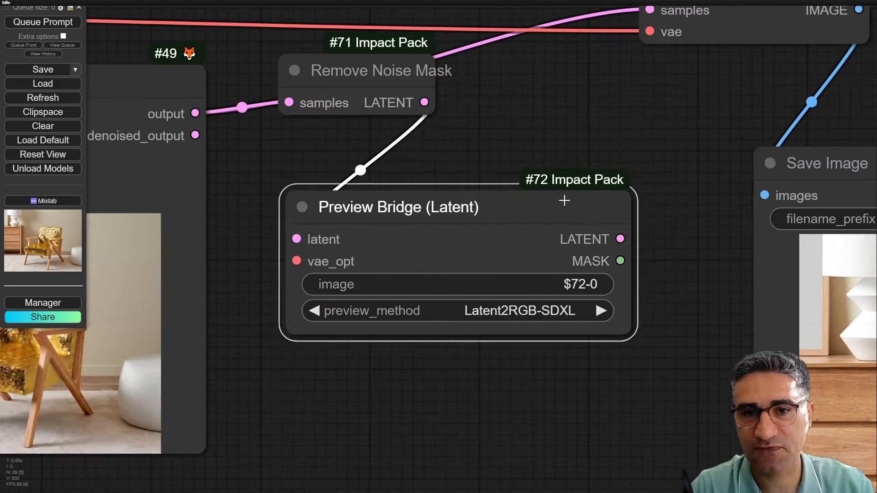
pyautogui.moveTo(575, 192); pyautogui.dragTo(574, 198)
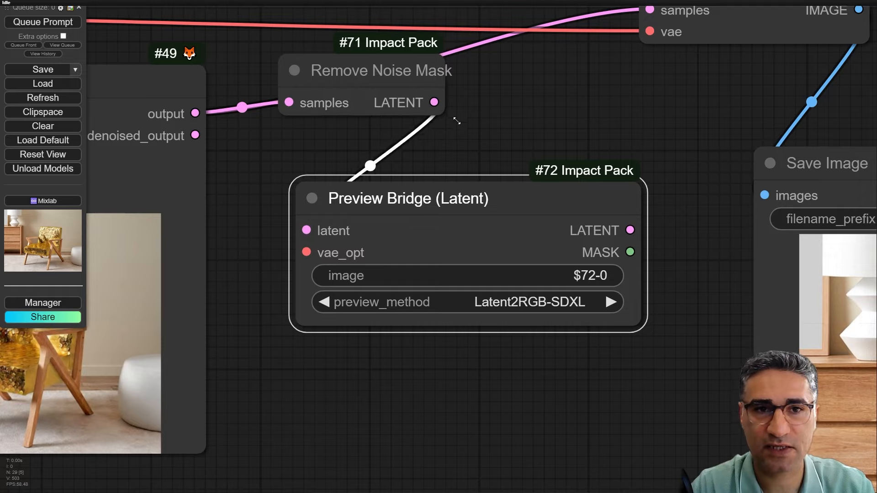
pyautogui.moveTo(433, 115); pyautogui.dragTo(512, 115)
pyautogui.scroll(3, 476, 59)
pyautogui.scroll(-6, 480, 67)
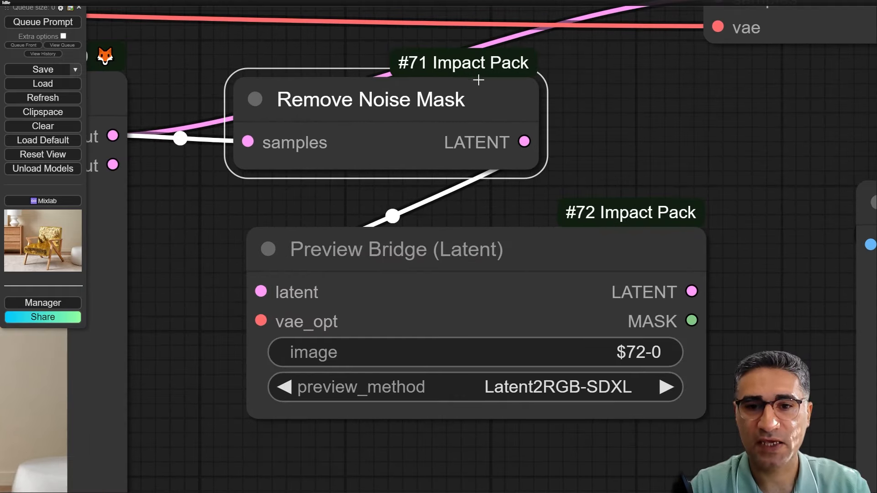
# Make the Preview Bridge (Latent) node taller and narrower and move the Save Image node further away from it.
pyautogui.scroll(-3, 545, 248)
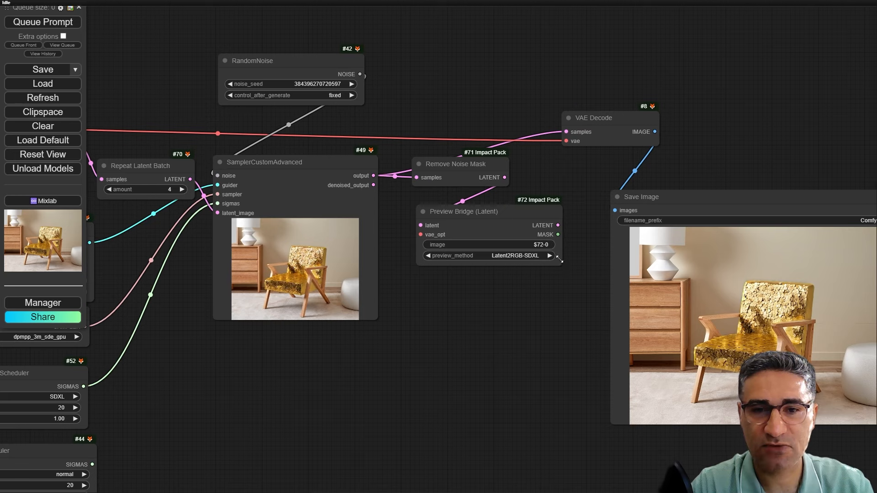
pyautogui.moveTo(560, 259); pyautogui.dragTo(540, 343)
pyautogui.moveTo(707, 203); pyautogui.dragTo(758, 195)
pyautogui.click(522, 217)
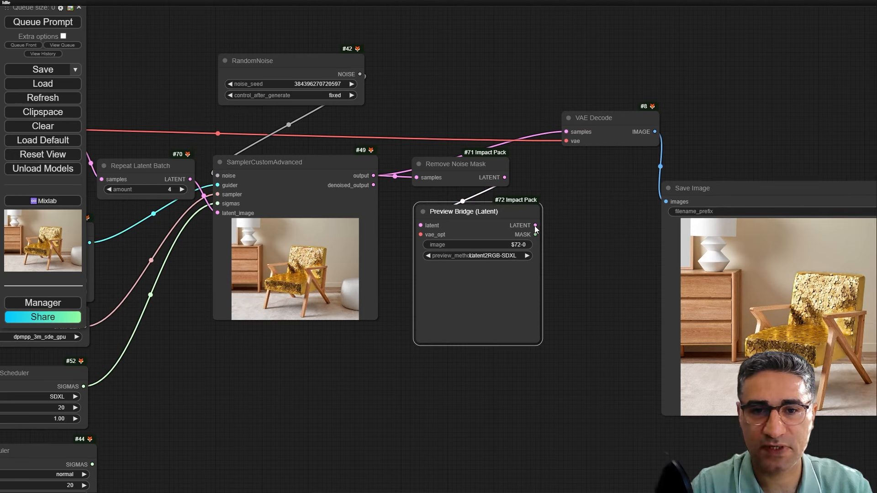
pyautogui.moveTo(535, 225); pyautogui.dragTo(566, 214)
pyautogui.click(591, 243)
pyautogui.write('s')
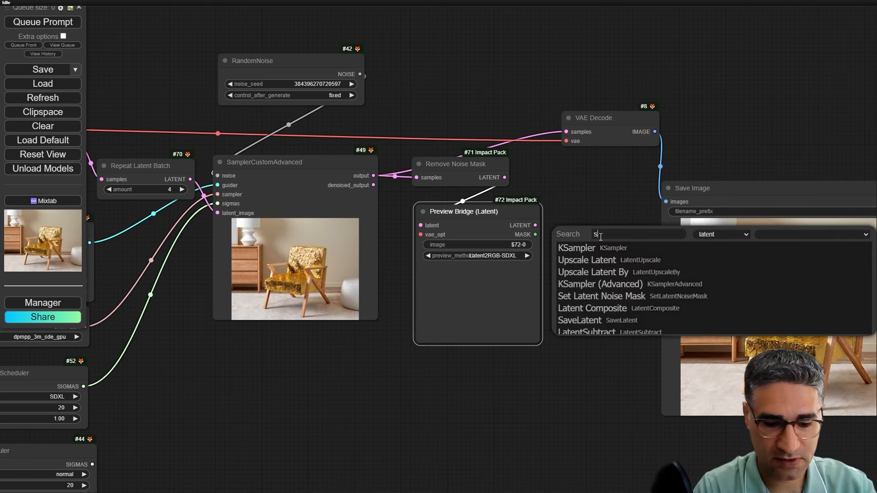
pyautogui.write('elect')
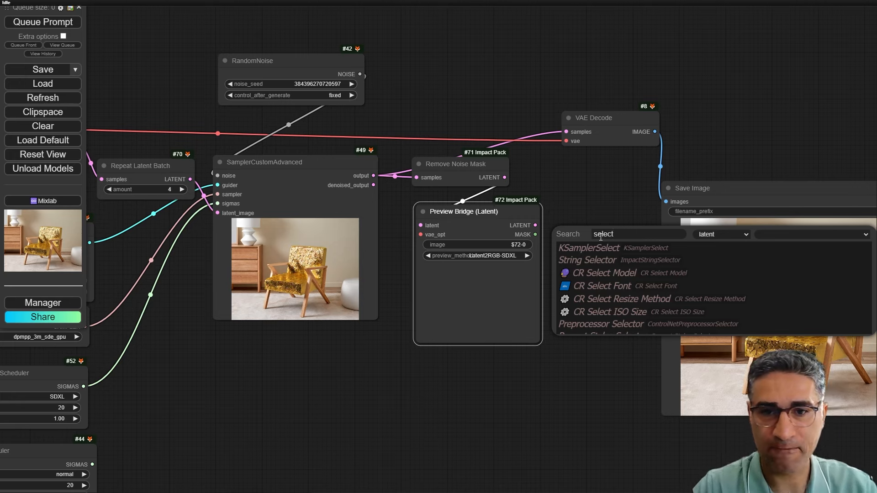
pyautogui.scroll(-3, 639, 288)
pyautogui.scroll(3, 642, 289)
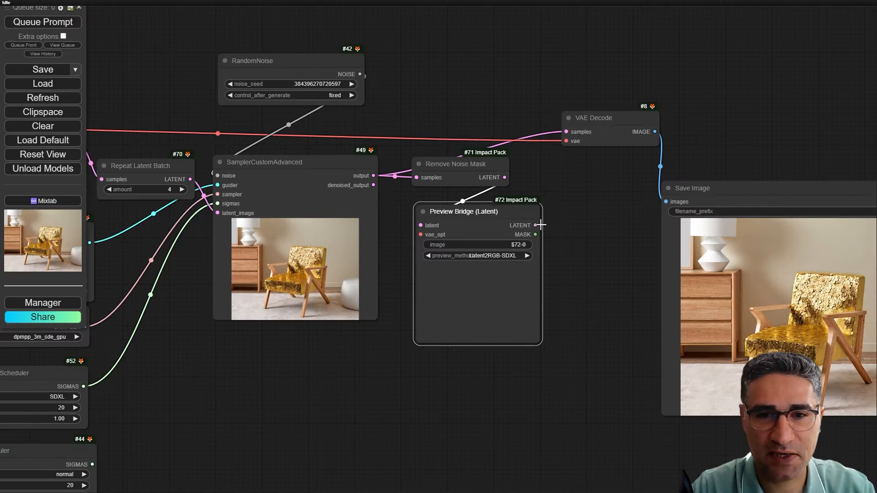
# Add a Latent From Batch node from Preview Bridge (Latent)'s LATENT output, move Save Image farther away and place the new node beside the bridge.
pyautogui.moveTo(541, 225); pyautogui.dragTo(585, 225)
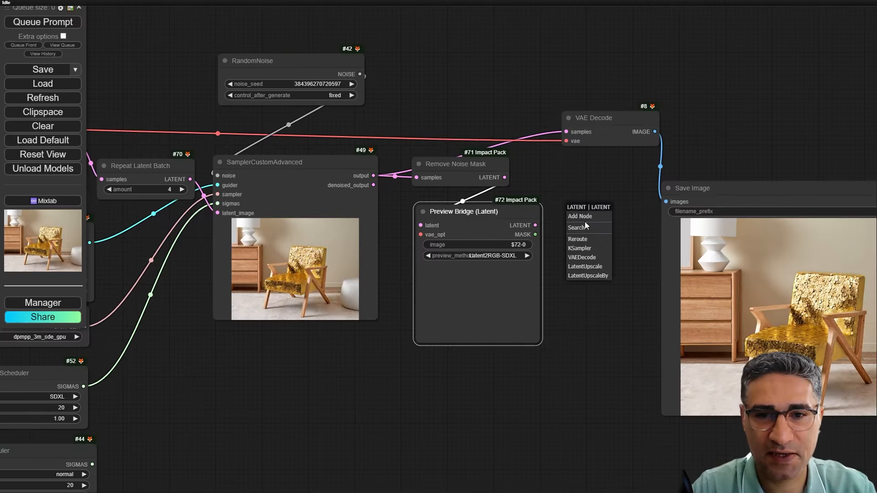
pyautogui.click(594, 230)
pyautogui.write('latent')
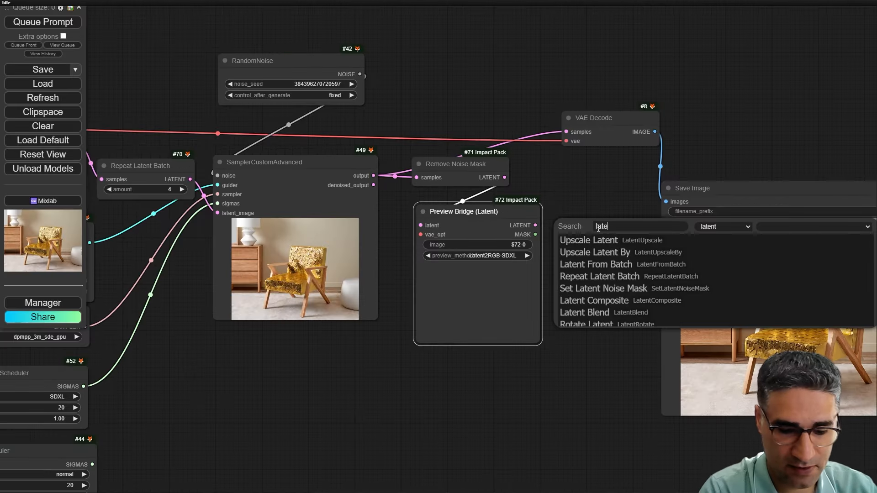
pyautogui.click(619, 265)
pyautogui.click(738, 270)
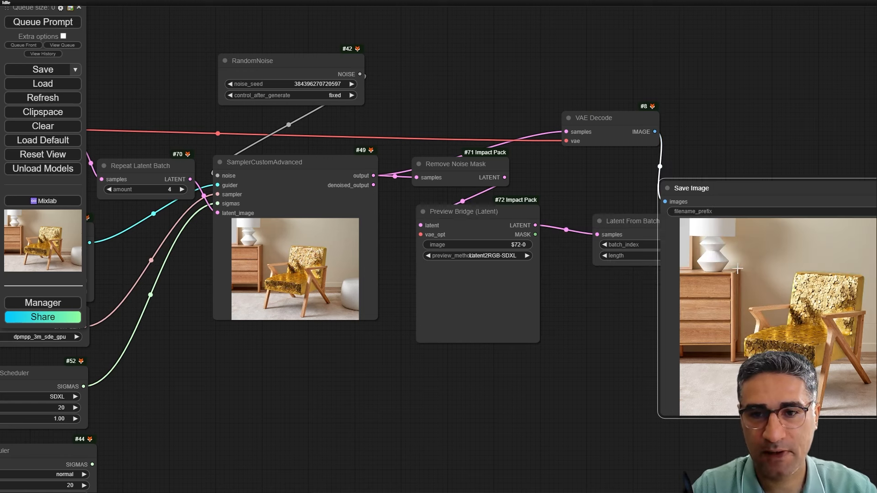
pyautogui.moveTo(730, 215); pyautogui.dragTo(798, 186)
pyautogui.moveTo(653, 216); pyautogui.dragTo(622, 207)
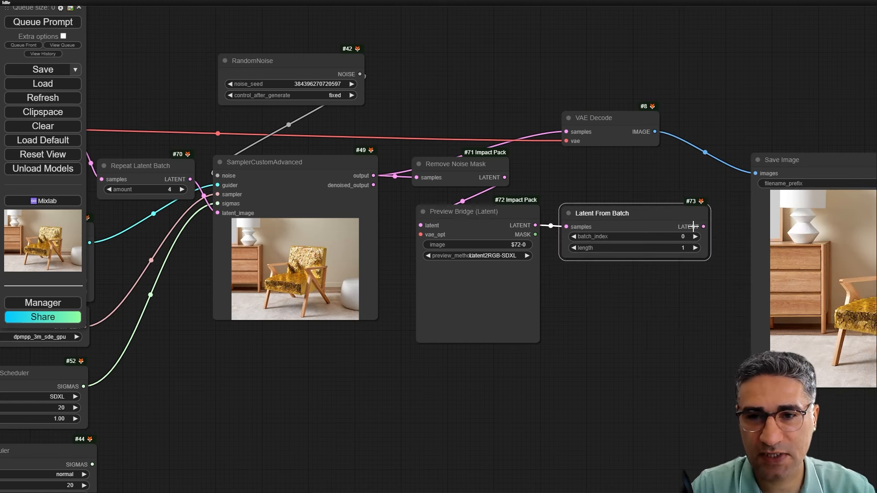
# Connect Latent From Batch's LATENT output to VAE Decode's samples input and reposition both nodes to make room.
pyautogui.moveTo(703, 227); pyautogui.dragTo(567, 132)
pyautogui.moveTo(620, 126); pyautogui.dragTo(673, 118)
pyautogui.moveTo(567, 214); pyautogui.dragTo(552, 209)
# Queue only the Preview Bridge (Latent) output node to sample and preview the batch.
pyautogui.rightClick(479, 280)
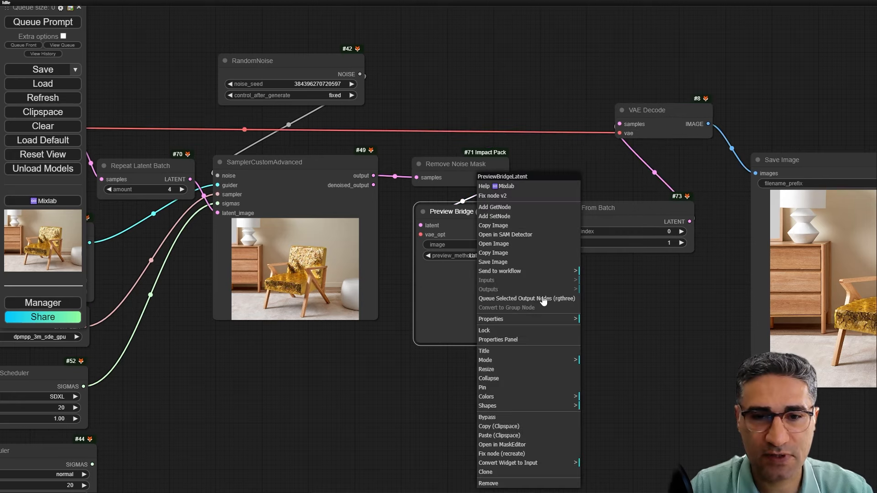
pyautogui.click(522, 300)
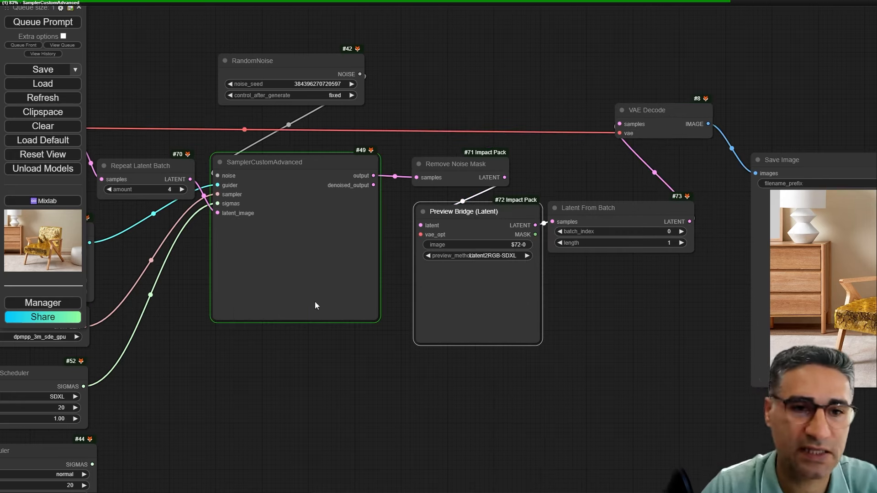
pyautogui.scroll(2, 198, 213)
pyautogui.moveTo(142, 205); pyautogui.dragTo(330, 203)
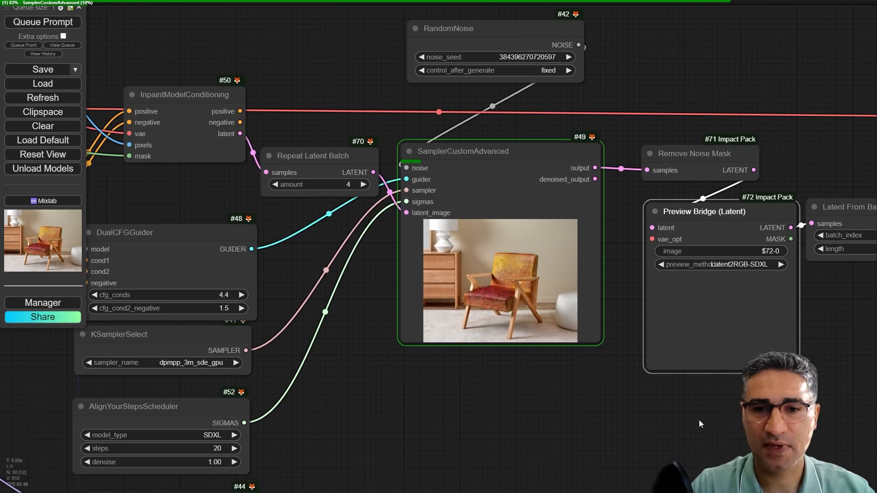
# Shift Remove Noise Mask and Preview Bridge (Latent) slightly upward and nudge Latent From Batch closer to the bridge.
pyautogui.moveTo(713, 170); pyautogui.dragTo(713, 162)
pyautogui.moveTo(712, 211); pyautogui.dragTo(697, 193)
pyautogui.scroll(6, 761, 289)
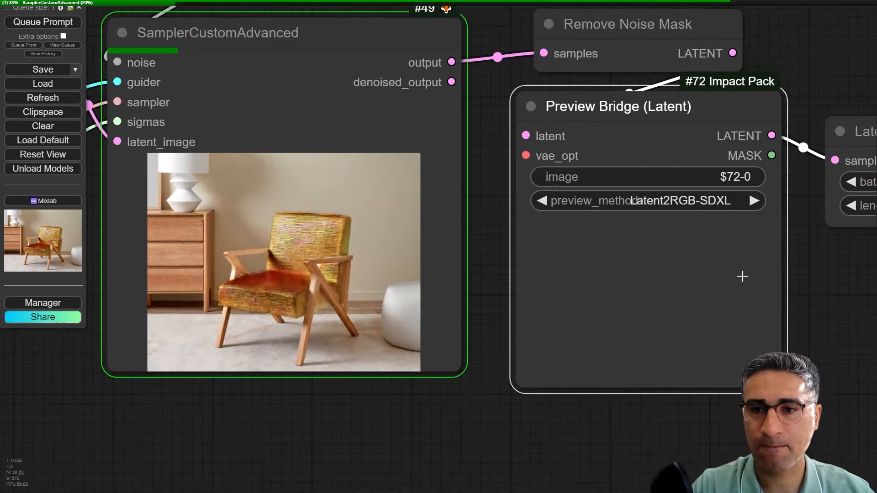
pyautogui.moveTo(804, 269); pyautogui.dragTo(611, 270)
pyautogui.moveTo(750, 149); pyautogui.dragTo(734, 143)
pyautogui.scroll(-2, 750, 246)
# Narrow the Latent From Batch node and lower Preview Bridge (Latent) slightly beneath Remove Noise Mask.
pyautogui.moveTo(721, 265); pyautogui.dragTo(574, 278)
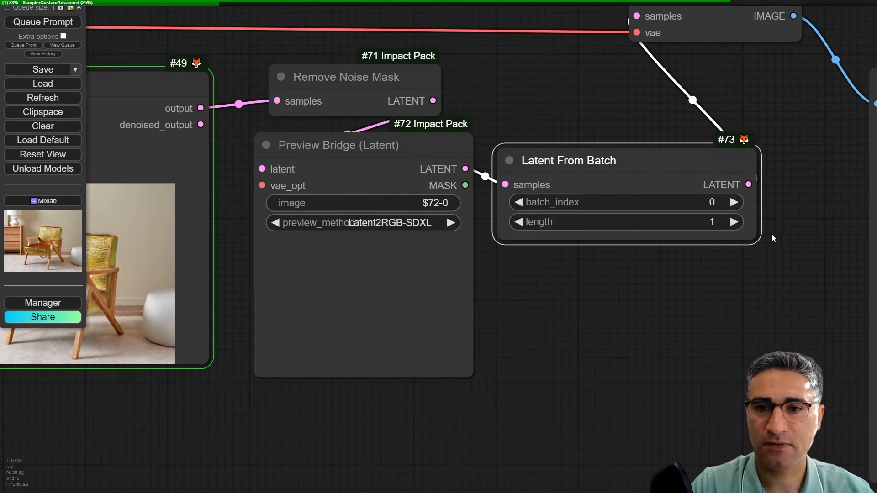
pyautogui.moveTo(755, 236); pyautogui.dragTo(669, 236)
pyautogui.moveTo(416, 388); pyautogui.dragTo(587, 398)
pyautogui.moveTo(531, 162); pyautogui.dragTo(524, 182)
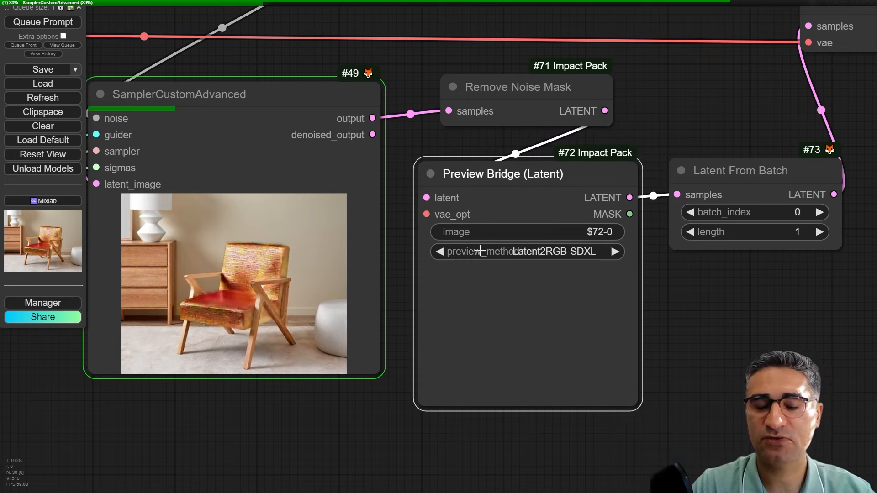
pyautogui.scroll(3, 480, 252)
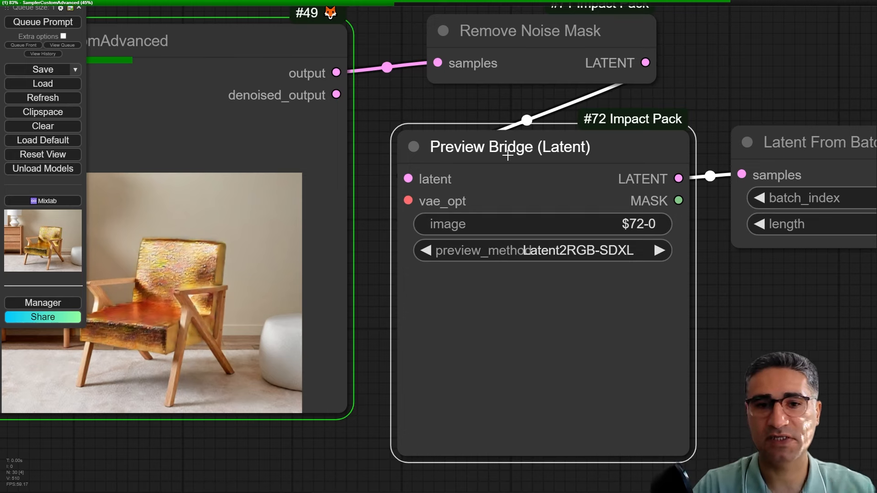
pyautogui.scroll(-5, 663, 401)
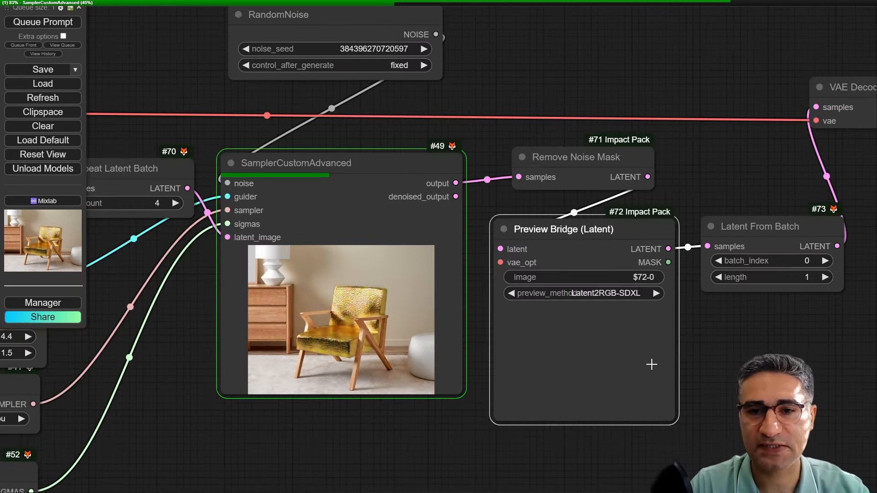
# Enlarge Preview Bridge (Latent) so its preview_method label and value no longer overlap, and realign it with Latent From Batch.
pyautogui.moveTo(676, 469); pyautogui.dragTo(705, 453)
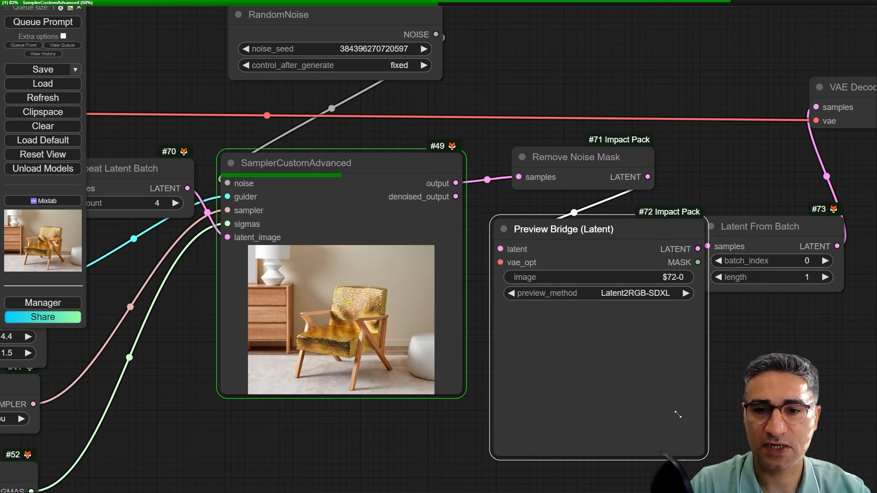
pyautogui.moveTo(600, 251); pyautogui.dragTo(577, 233)
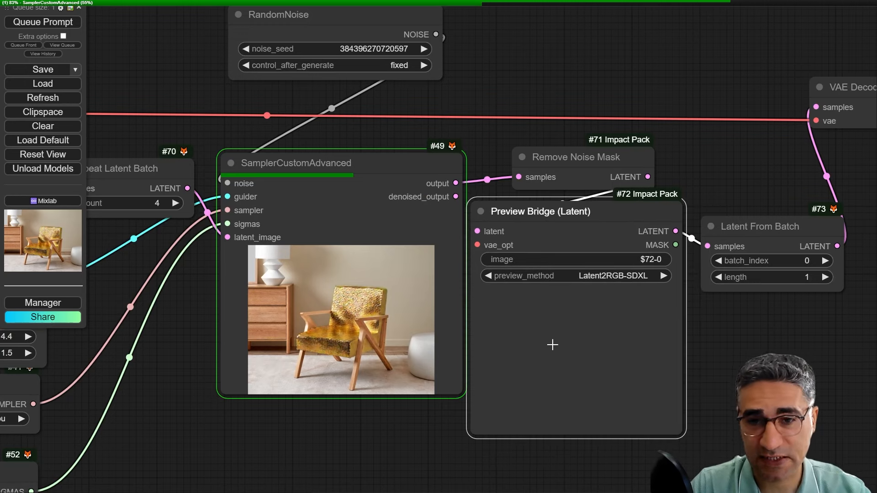
pyautogui.moveTo(778, 229); pyautogui.dragTo(773, 219)
pyautogui.moveTo(599, 219); pyautogui.dragTo(611, 220)
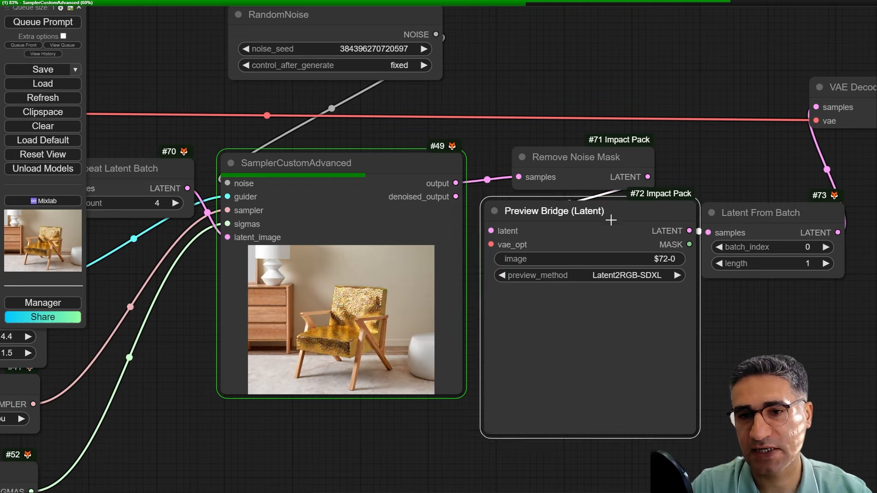
pyautogui.scroll(4, 756, 227)
pyautogui.moveTo(781, 220); pyautogui.dragTo(792, 216)
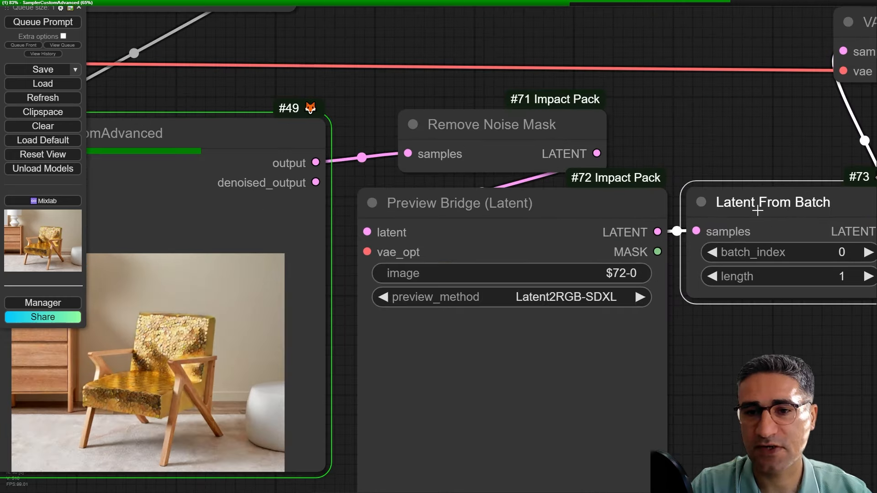
# Move the Remove Noise Mask node up and toward SamplerCustomAdvanced, clear of the Preview Bridge (Latent) node.
pyautogui.moveTo(789, 364); pyautogui.dragTo(738, 282)
pyautogui.scroll(-3, 719, 267)
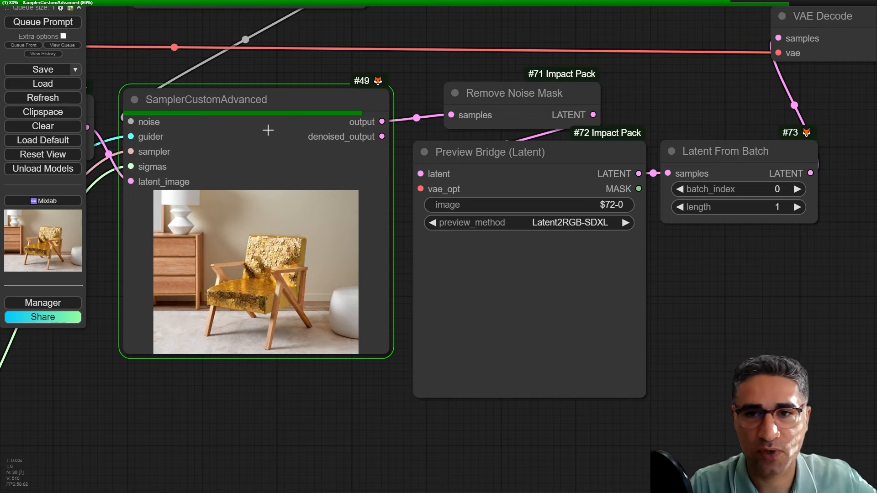
pyautogui.moveTo(550, 101); pyautogui.dragTo(533, 83)
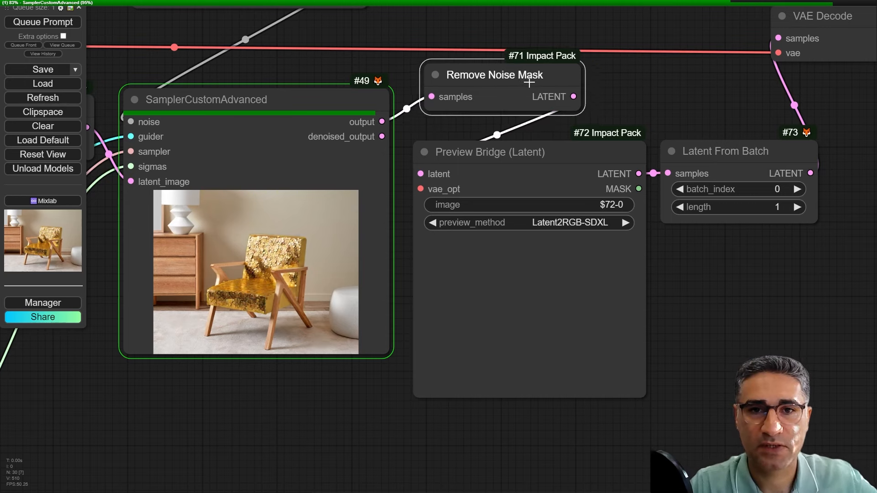
pyautogui.scroll(2, 497, 84)
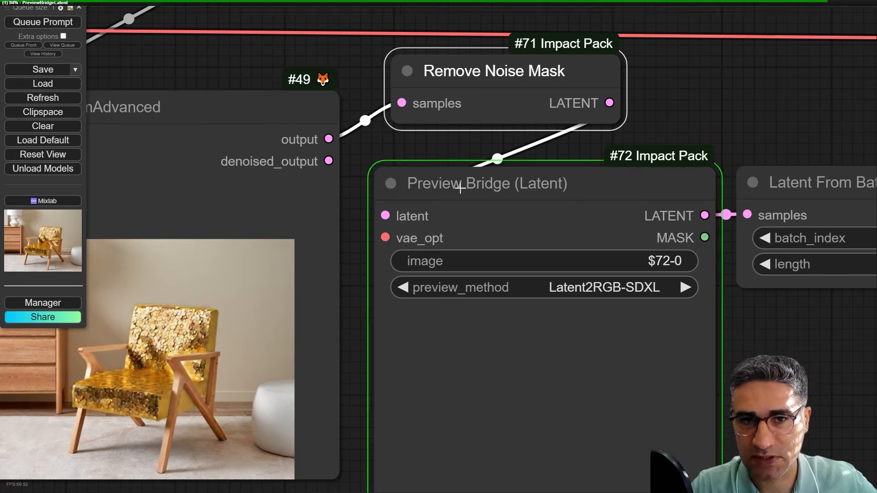
pyautogui.scroll(-1, 558, 276)
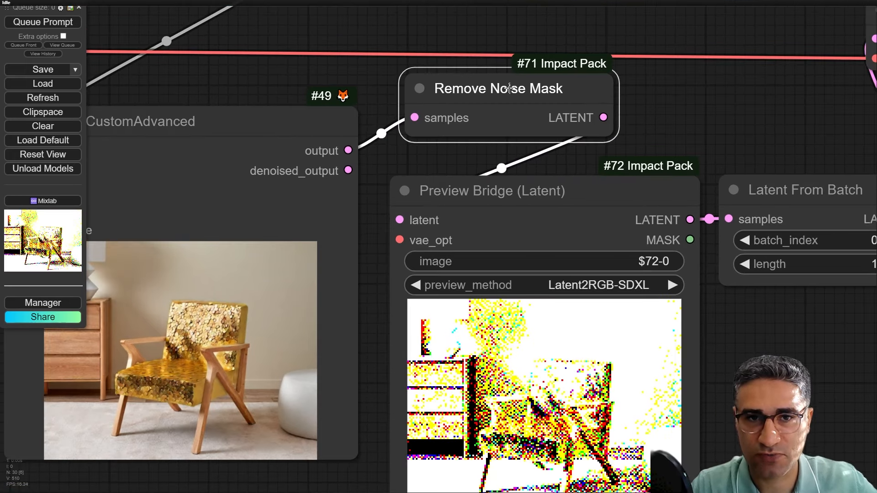
# Set Preview Bridge (Latent)'s preview_method to TAESDXL and queue only that node.
pyautogui.moveTo(743, 345); pyautogui.dragTo(717, 244)
pyautogui.click(530, 182)
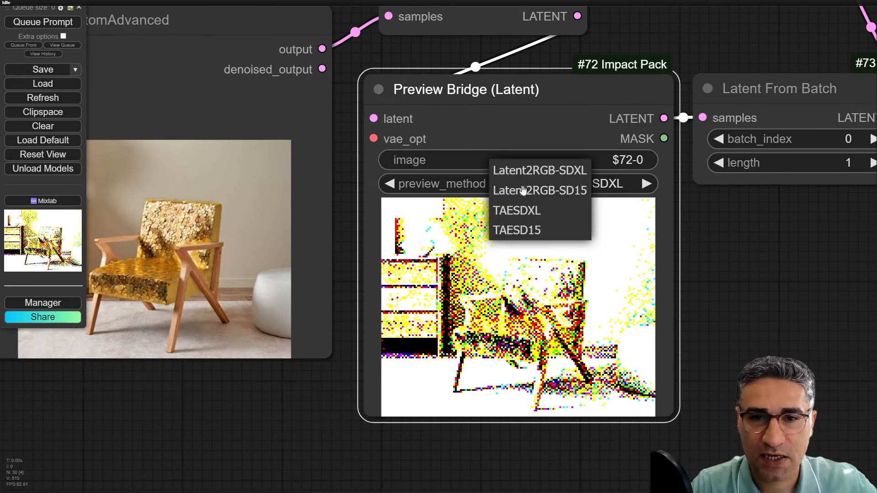
pyautogui.click(517, 211)
pyautogui.rightClick(544, 264)
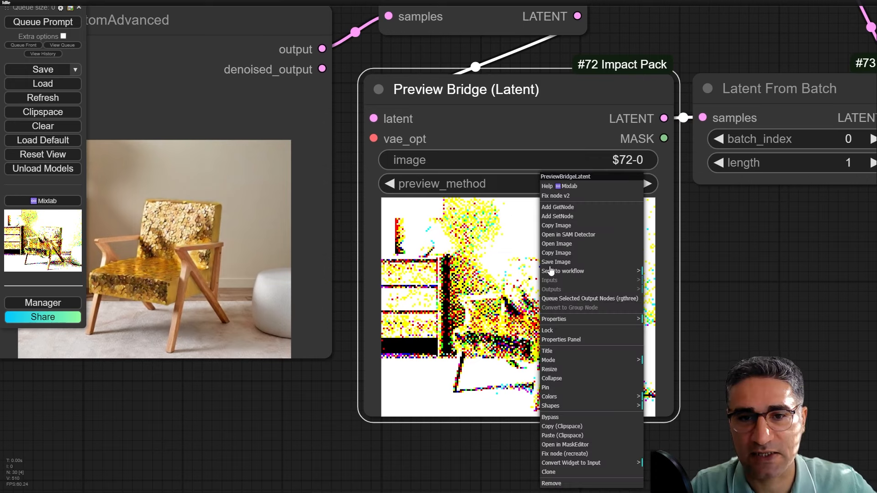
pyautogui.click(589, 299)
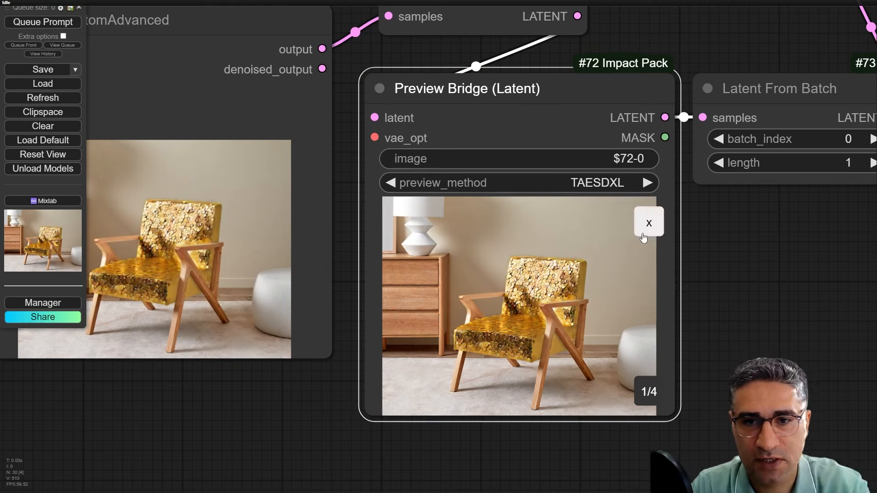
# Examine the four chair previews in Preview Bridge (Latent), first as a grid and then one by one, stopping at image 2/4.
pyautogui.click(646, 225)
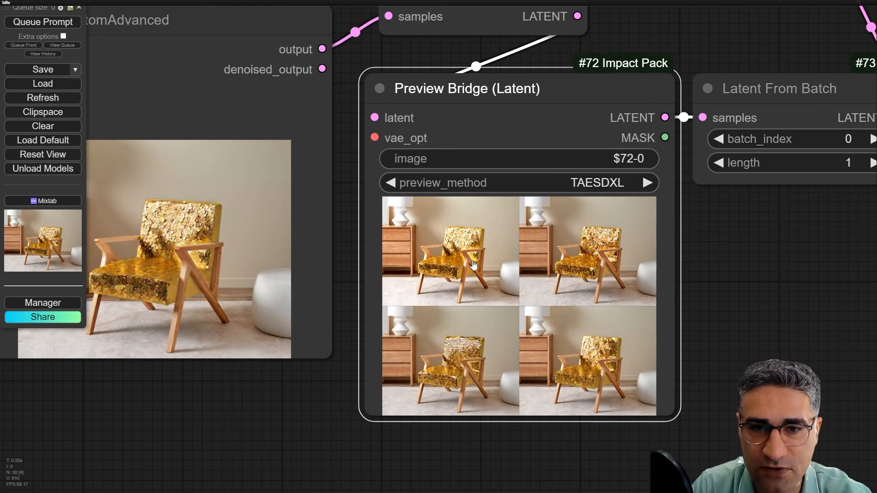
pyautogui.click(447, 255)
pyautogui.press('Right')
pyautogui.press('Right')
pyautogui.press('Right')
pyautogui.press('Right')
pyautogui.press('Right')
pyautogui.press('Right')
pyautogui.press('Right')
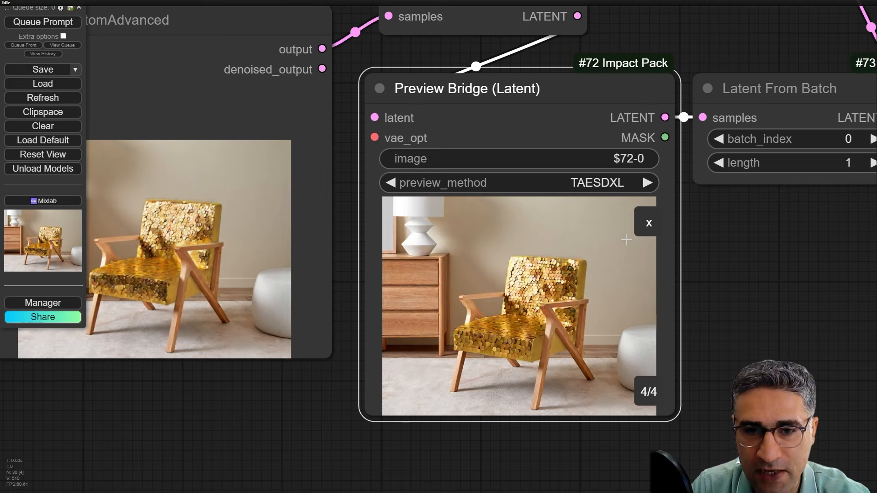
pyautogui.press('Left')
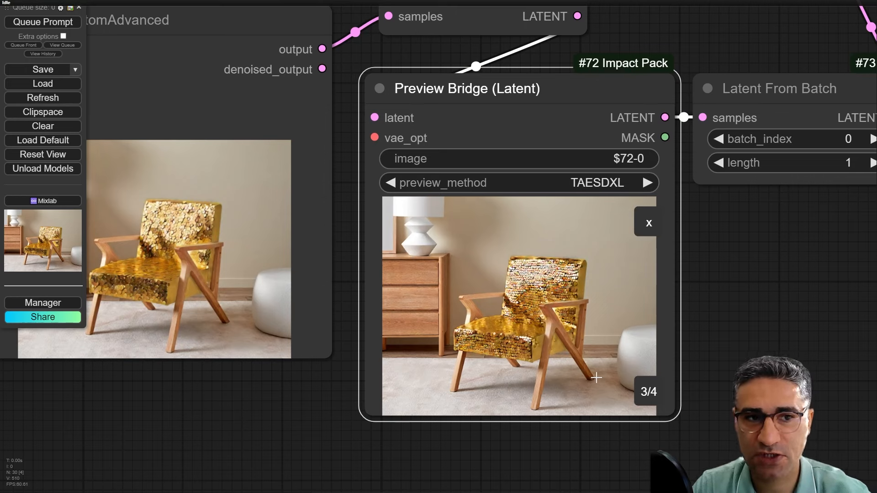
pyautogui.press('Left')
# Set Latent From Batch's batch_index to 1 to select the second latent, and move the node slightly away from the bridge.
pyautogui.moveTo(694, 262); pyautogui.dragTo(566, 268)
pyautogui.click(669, 115)
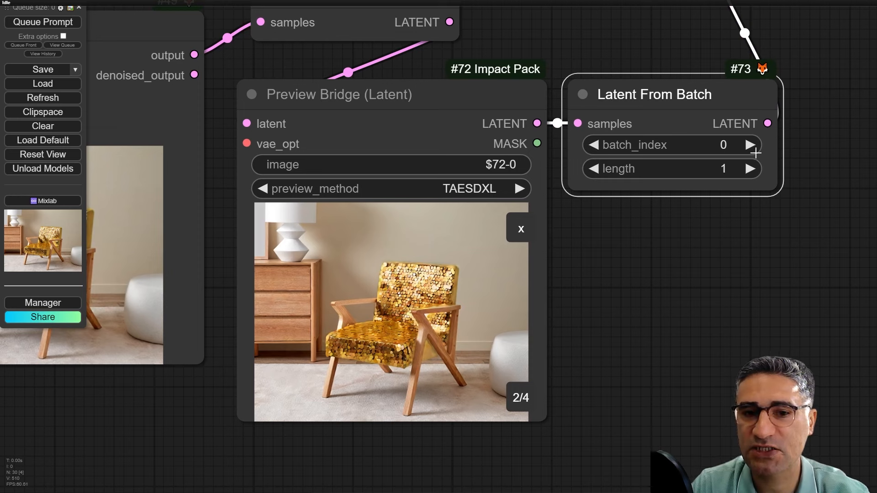
pyautogui.click(752, 145)
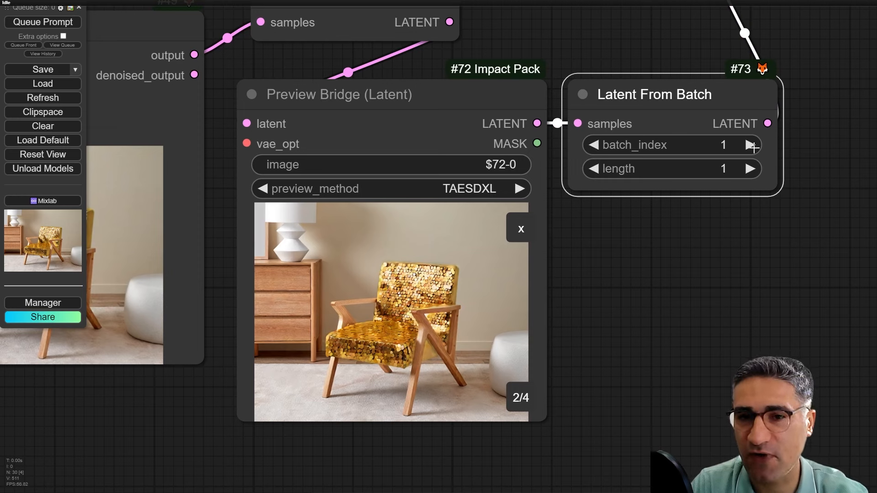
pyautogui.click(593, 148)
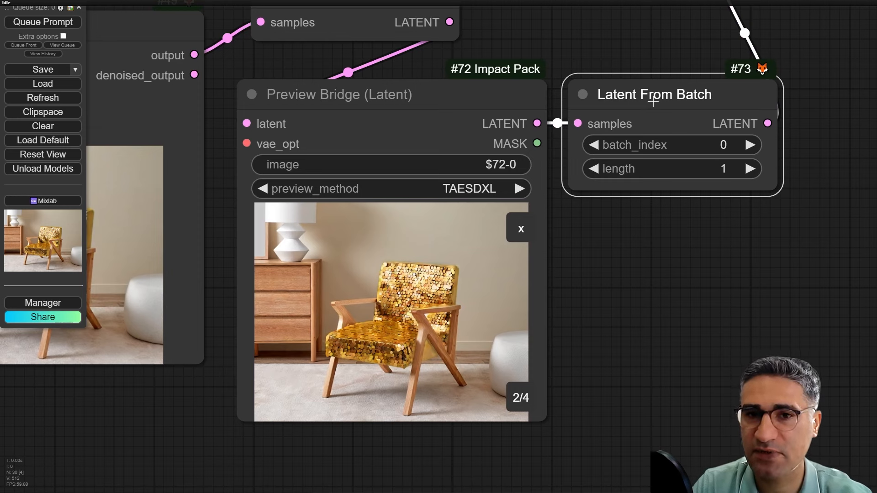
pyautogui.moveTo(656, 98); pyautogui.dragTo(669, 95)
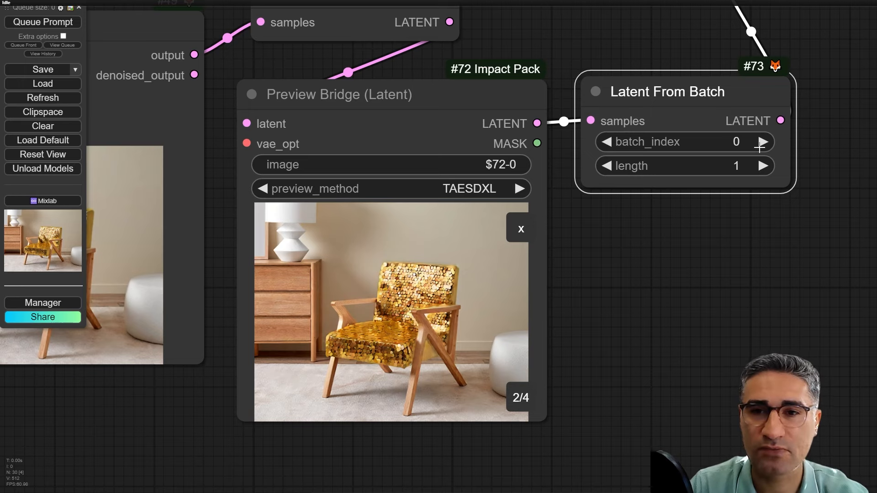
pyautogui.click(762, 142)
# Queue only the Save Image node to decode the selected latent, and move Save Image closer to VAE Decode.
pyautogui.scroll(-1, 747, 303)
pyautogui.scroll(-4, 747, 303)
pyautogui.moveTo(677, 286); pyautogui.dragTo(294, 234)
pyautogui.rightClick(650, 115)
pyautogui.click(698, 217)
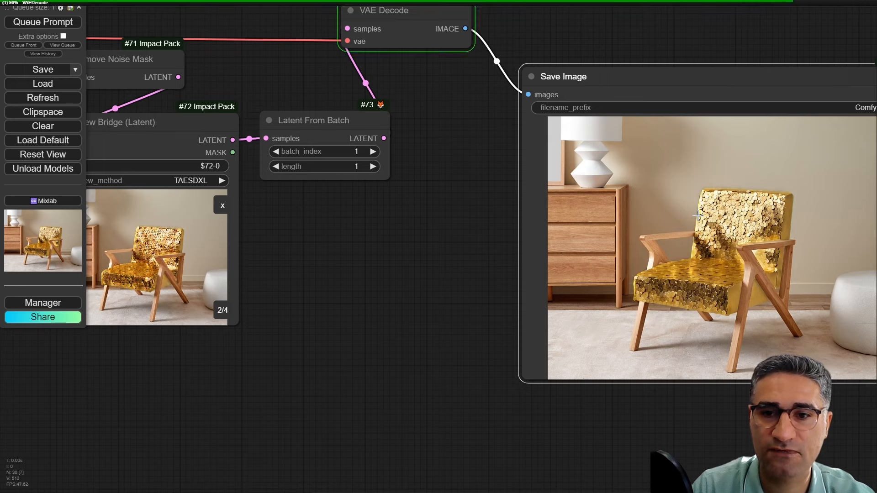
pyautogui.moveTo(698, 279); pyautogui.dragTo(625, 269)
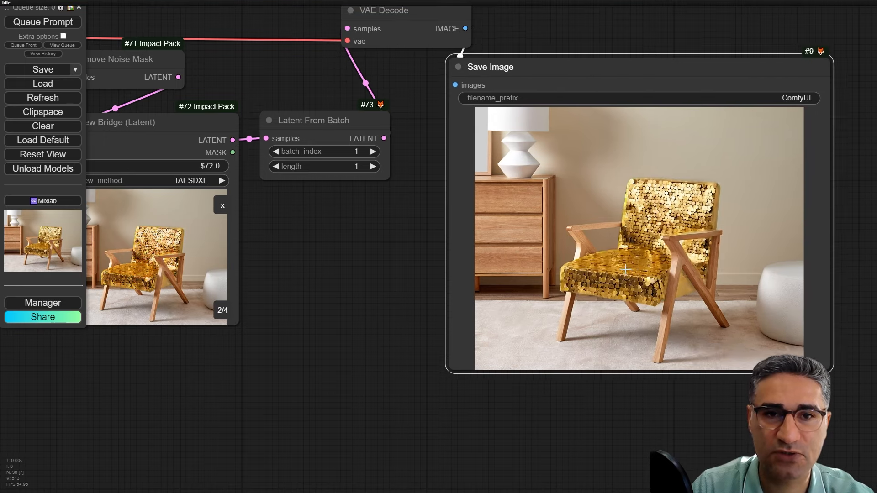
# Try connecting Preview Bridge (Latent)'s LATENT output directly to VAE Decode's samples input, bypassing Latent From Batch.
pyautogui.moveTo(341, 290); pyautogui.dragTo(525, 267)
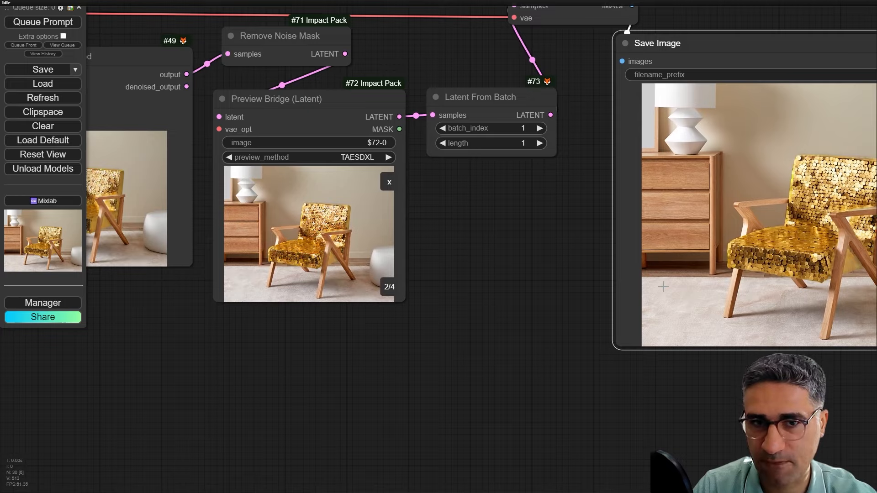
pyautogui.scroll(-4, 661, 289)
pyautogui.moveTo(662, 289); pyautogui.dragTo(583, 314)
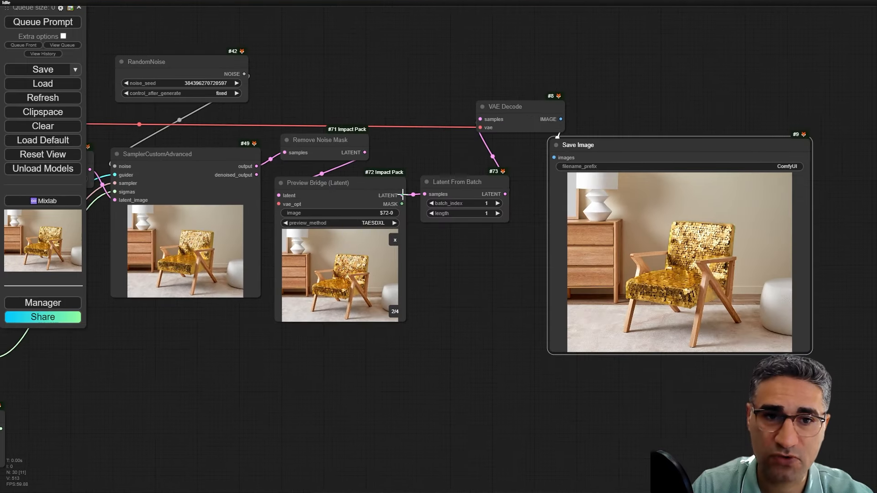
pyautogui.moveTo(402, 195); pyautogui.dragTo(479, 118)
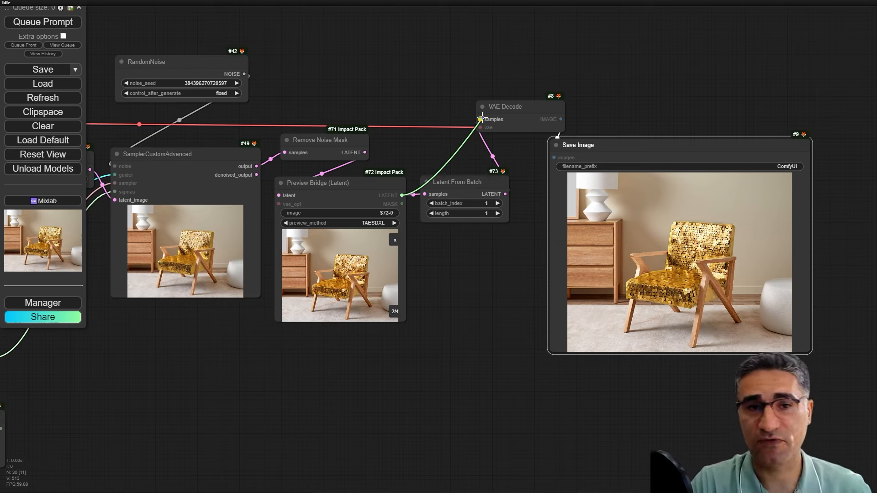
pyautogui.moveTo(482, 116); pyautogui.dragTo(426, 195)
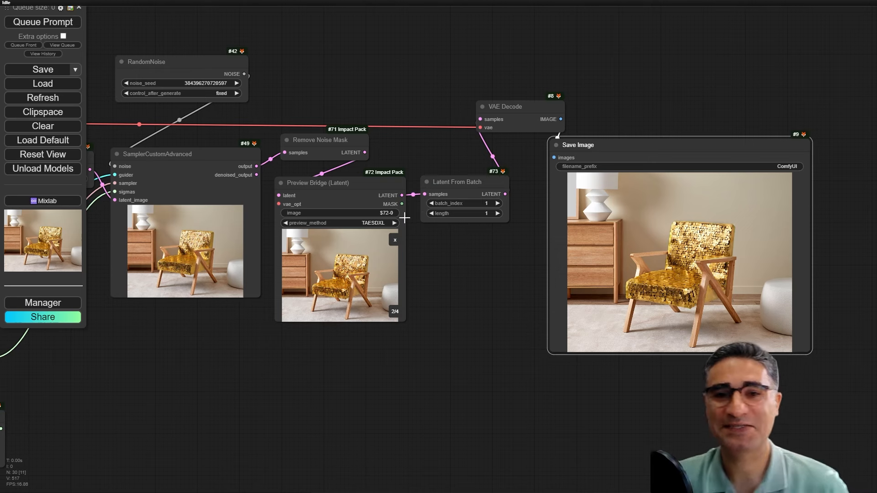